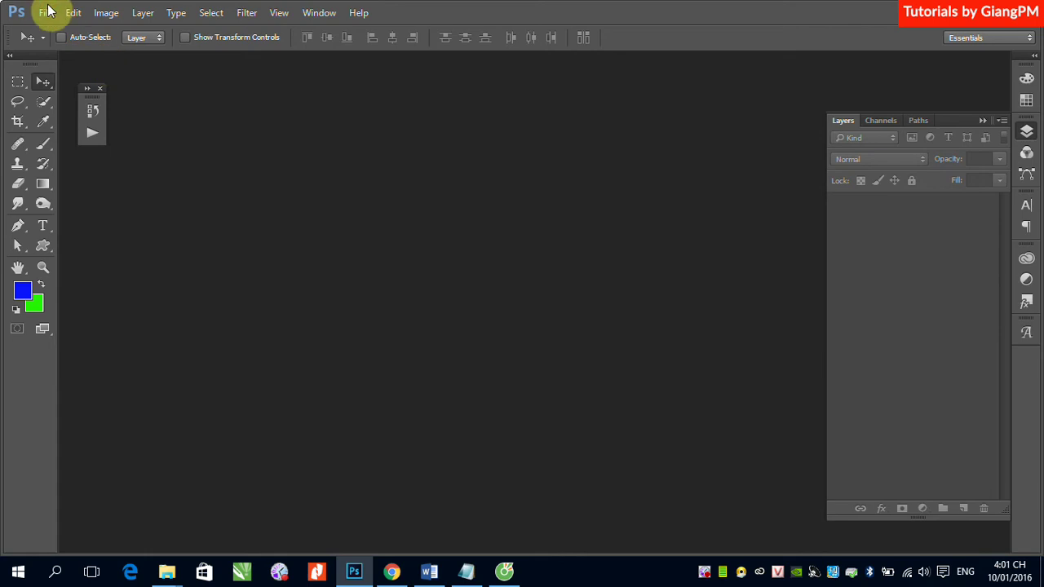
left_click(46, 12)
left_click(69, 46)
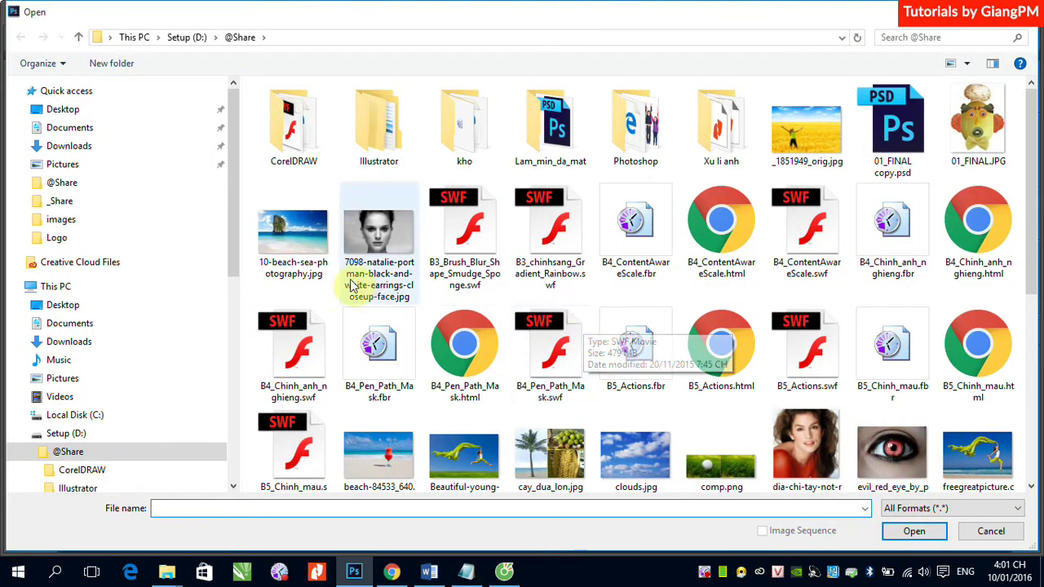
left_click(377, 241)
left_click(913, 531)
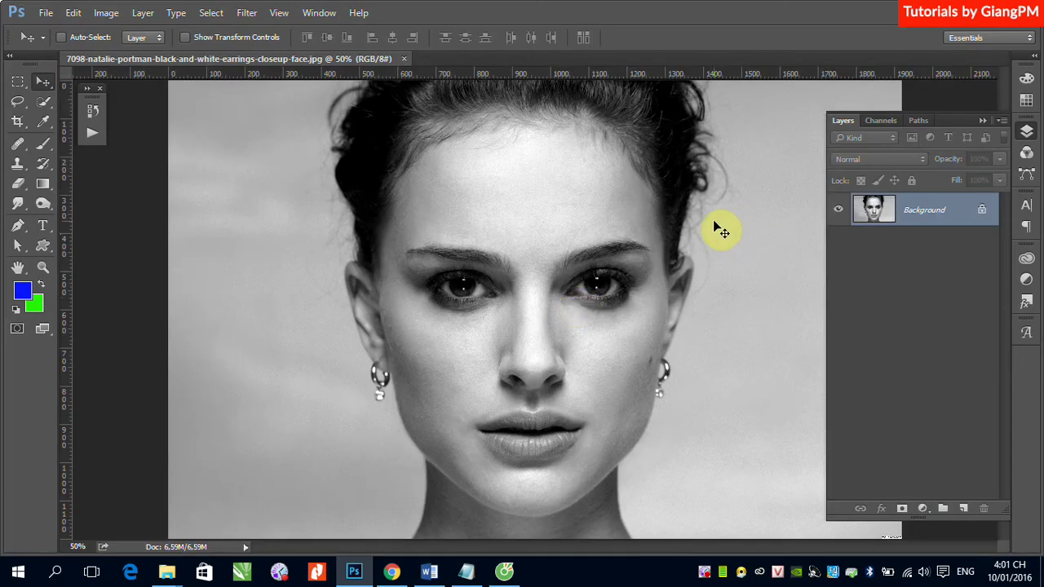
Collapse the Layers panel and select the brush tool group in the toolbar
left_click(983, 122)
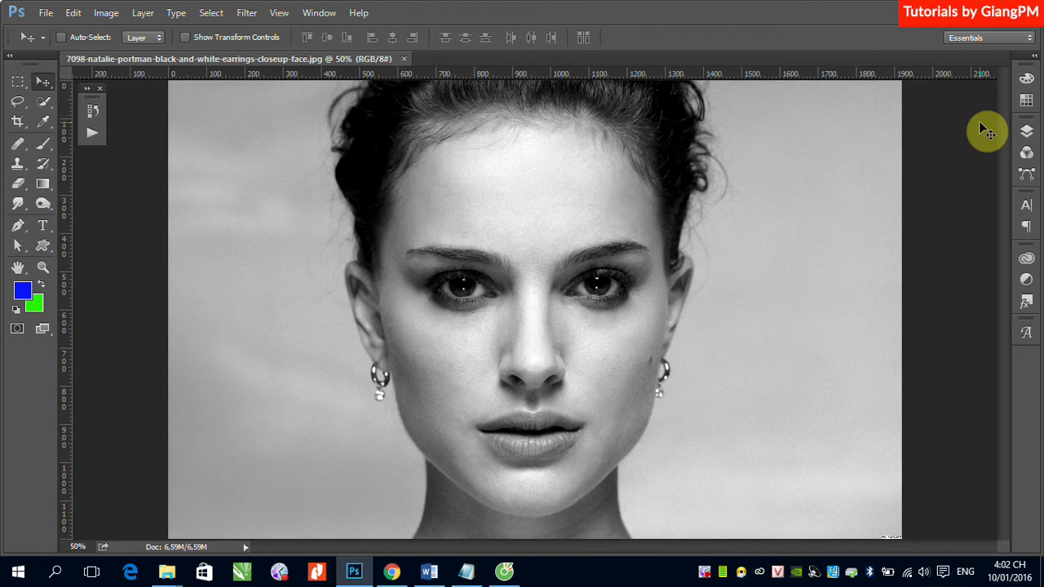
left_click(44, 144)
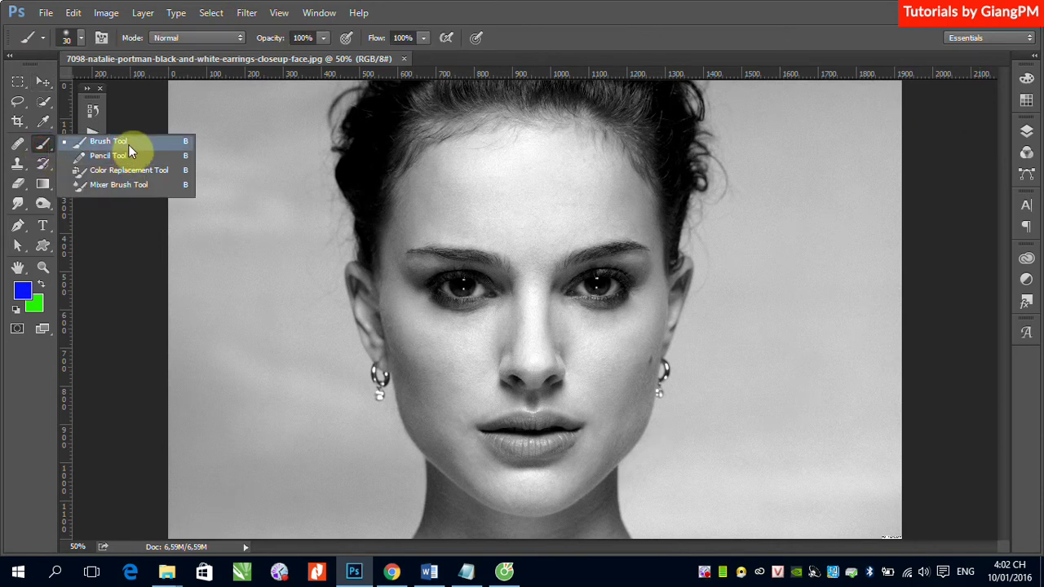
Paint two horizontal blue strokes across the forehead with the soft 30 px brush
left_click(128, 143)
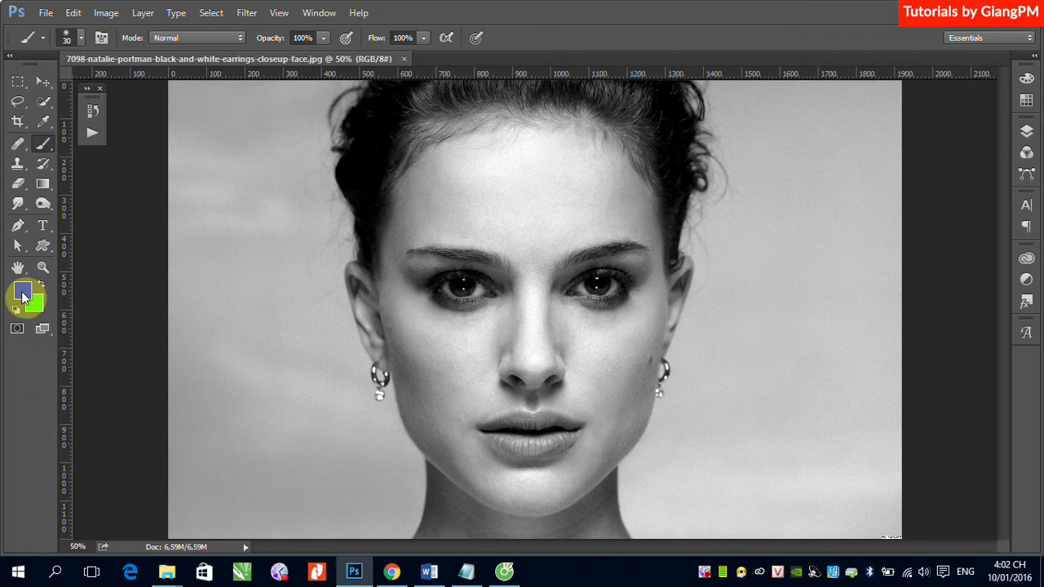
left_click_drag(407, 179, 581, 183)
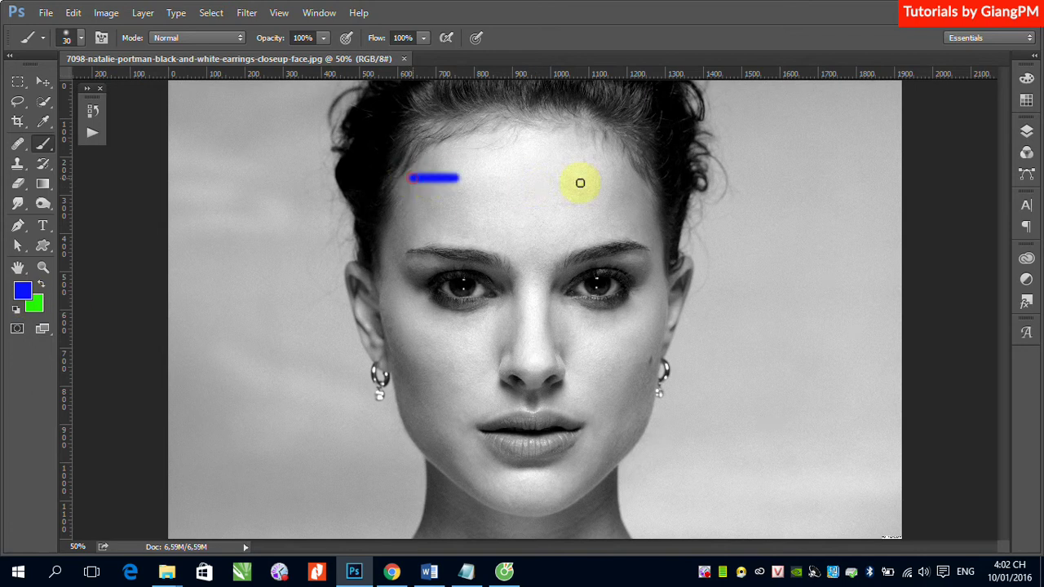
left_click_drag(440, 211, 579, 215)
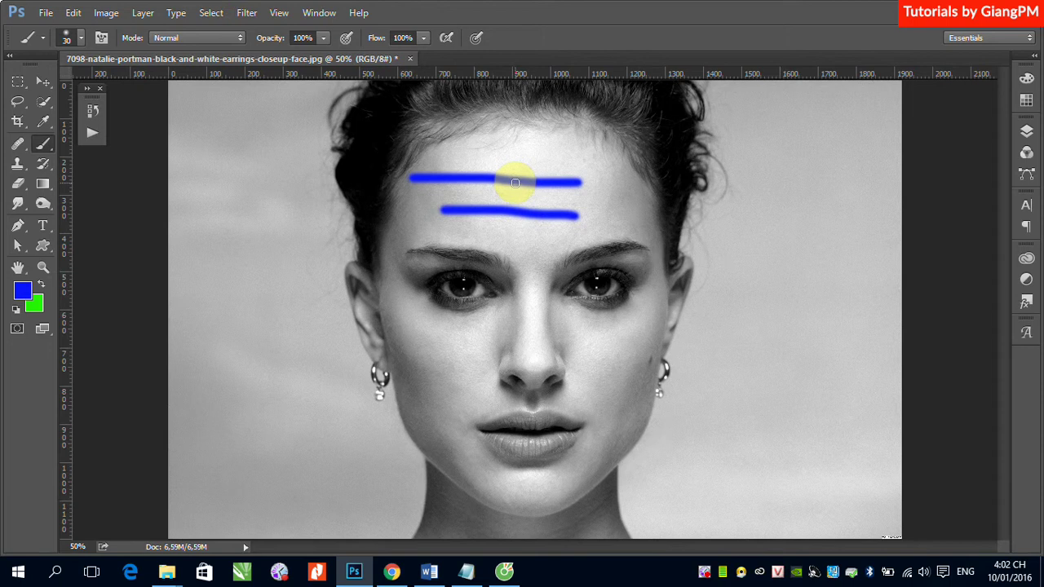
left_click(81, 40)
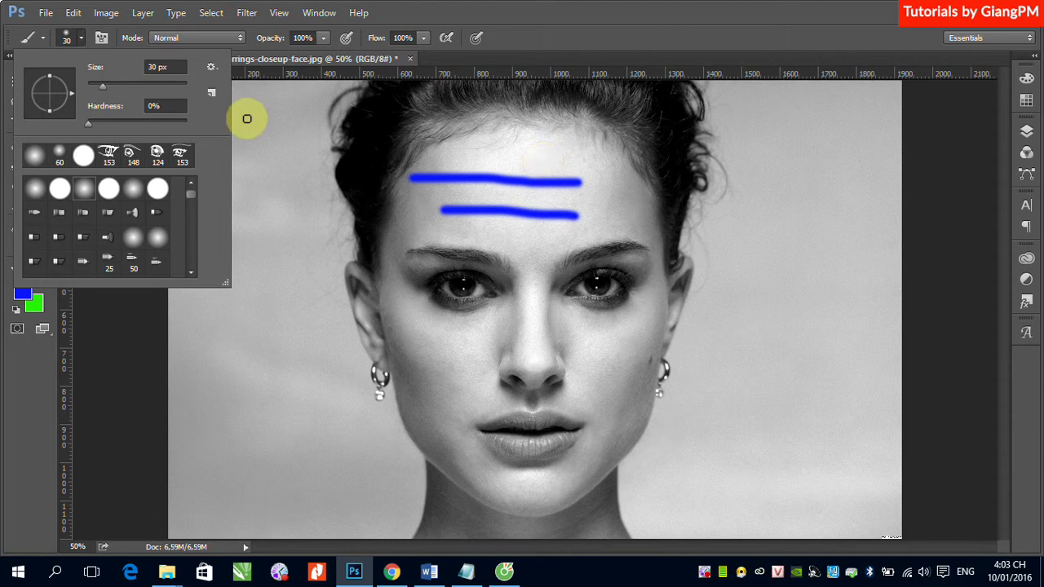
Enlarge the brush size to 103 px in the Brush Preset picker
left_click_drag(104, 88, 140, 88)
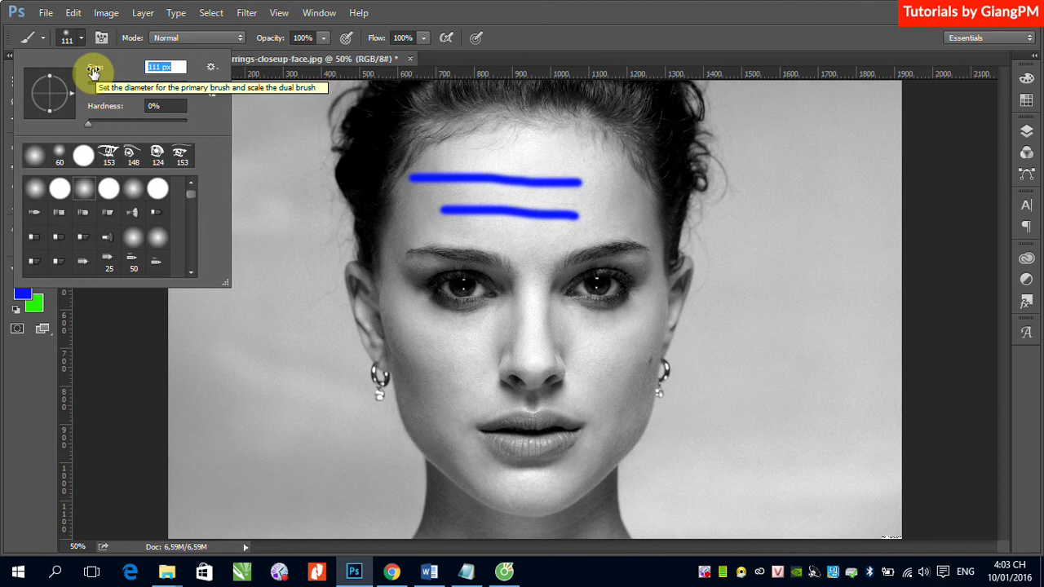
mouse_move(94, 72)
left_mouse_down()
mouse_move(127, 75)
mouse_move(90, 79)
left_mouse_up()
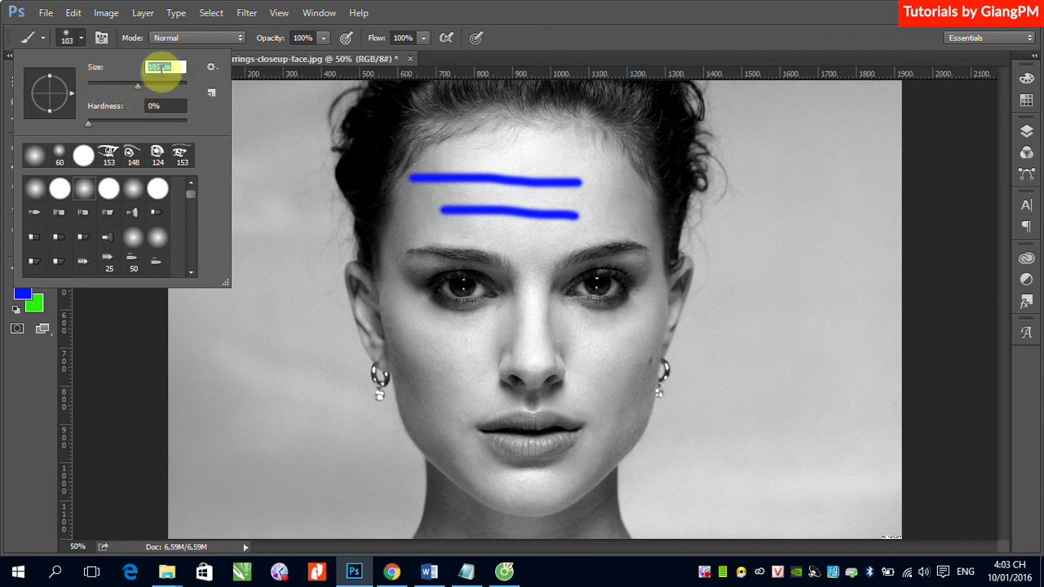
left_click(158, 67)
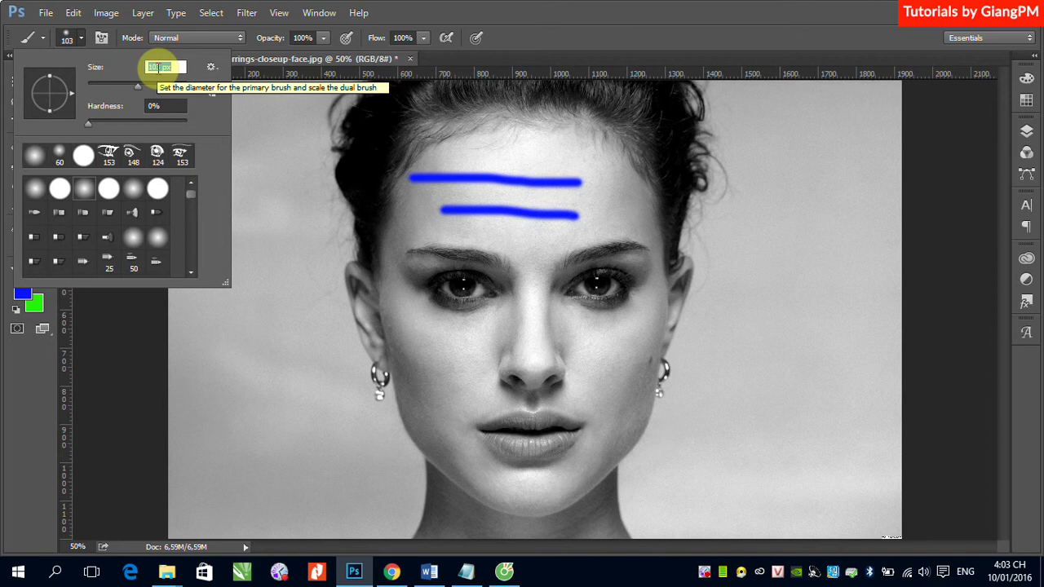
key("Return")
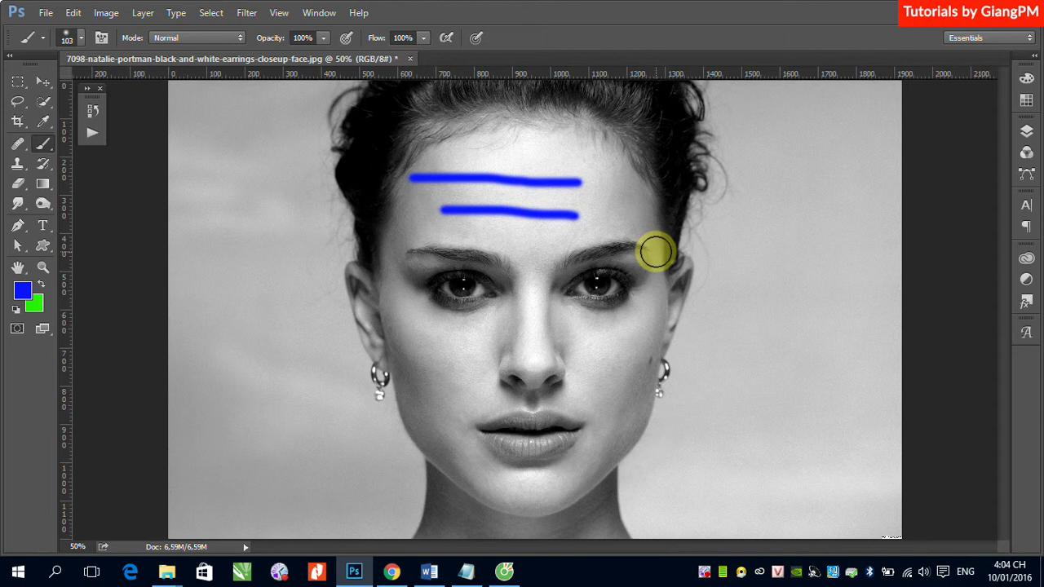
Undo the forehead strokes and paint a large blue 1 on new Layer 1
key("ctrl+alt+z")
key("ctrl+alt+z")
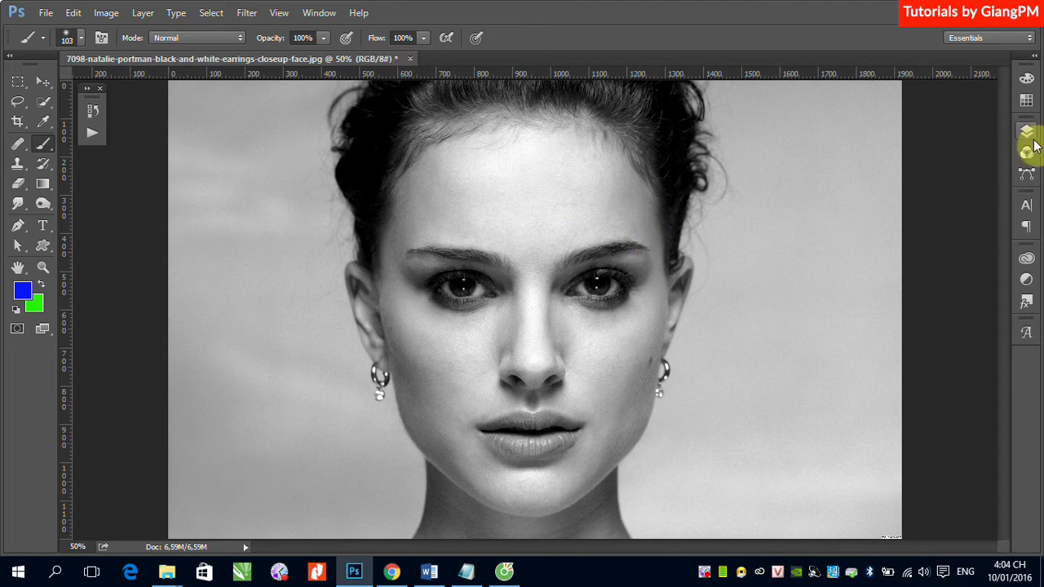
left_click(1026, 133)
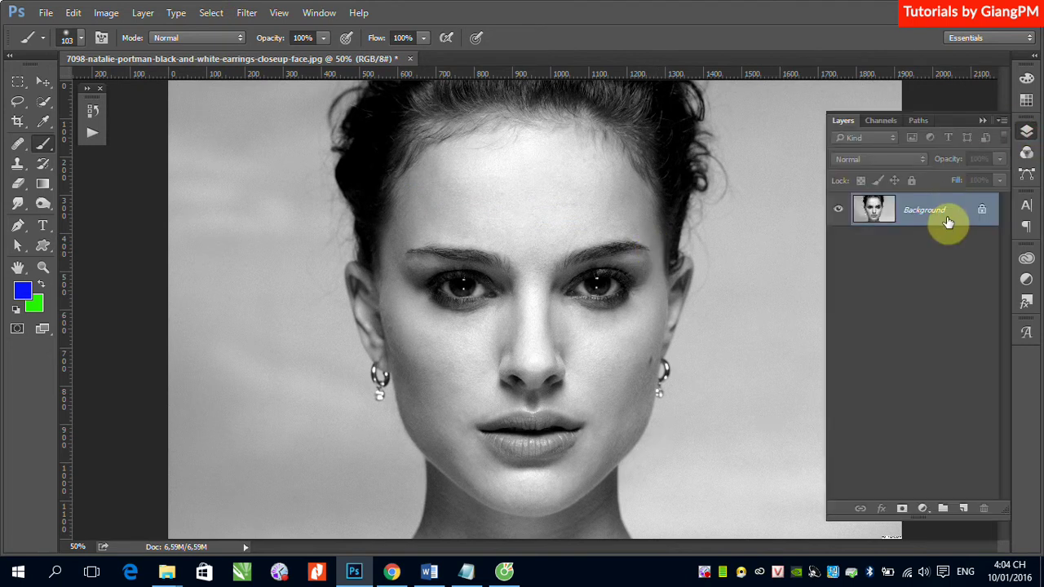
left_click(964, 508)
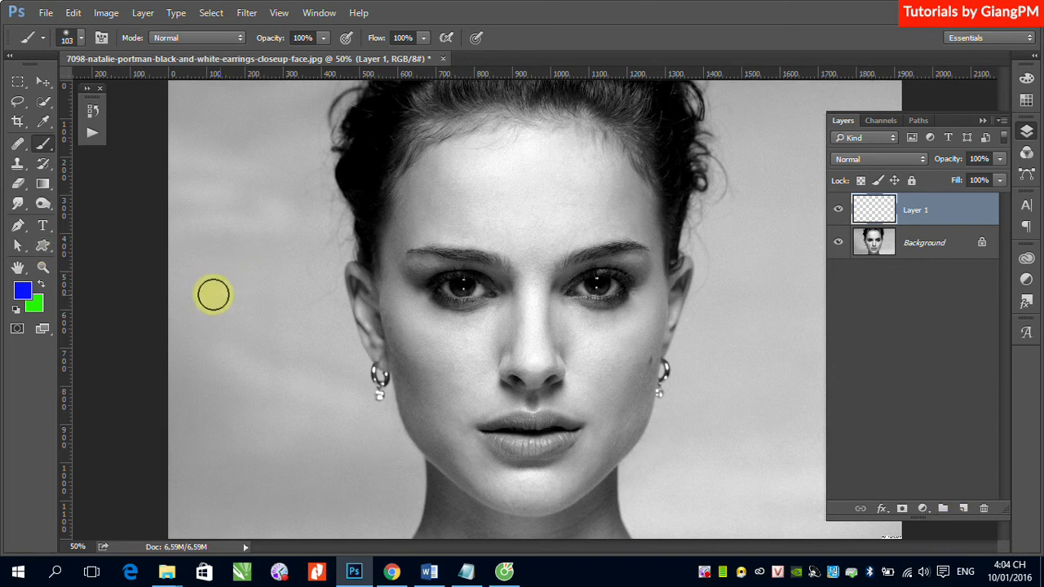
left_click(208, 290)
mouse_move(208, 291)
left_mouse_down()
mouse_move(263, 256)
mouse_move(270, 345)
left_mouse_up()
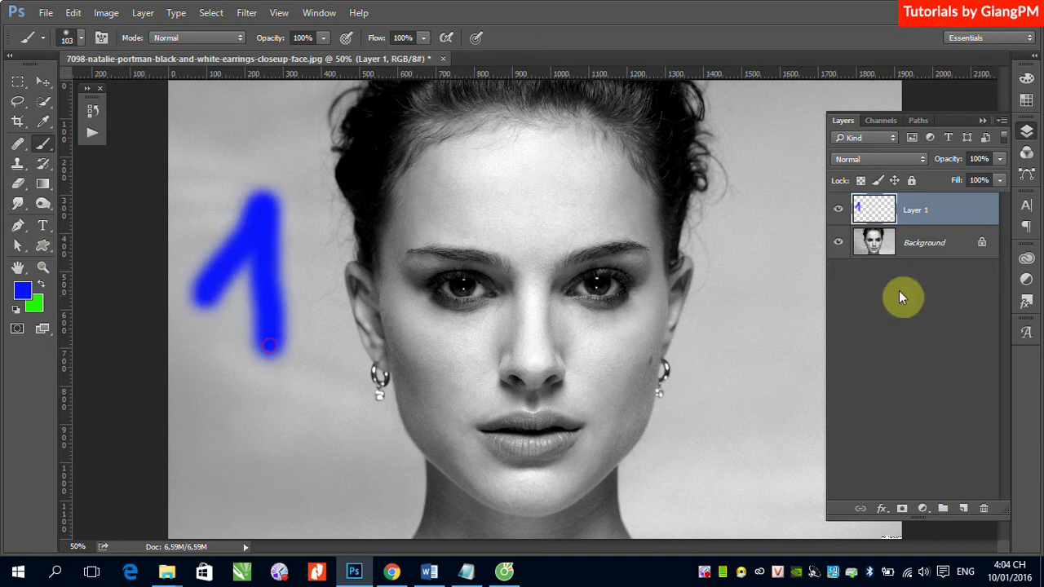
Paint blue digits 2, 3 and 4 on new Layers 2, 3 and 4, then collapse the Layers panel
left_click(963, 508)
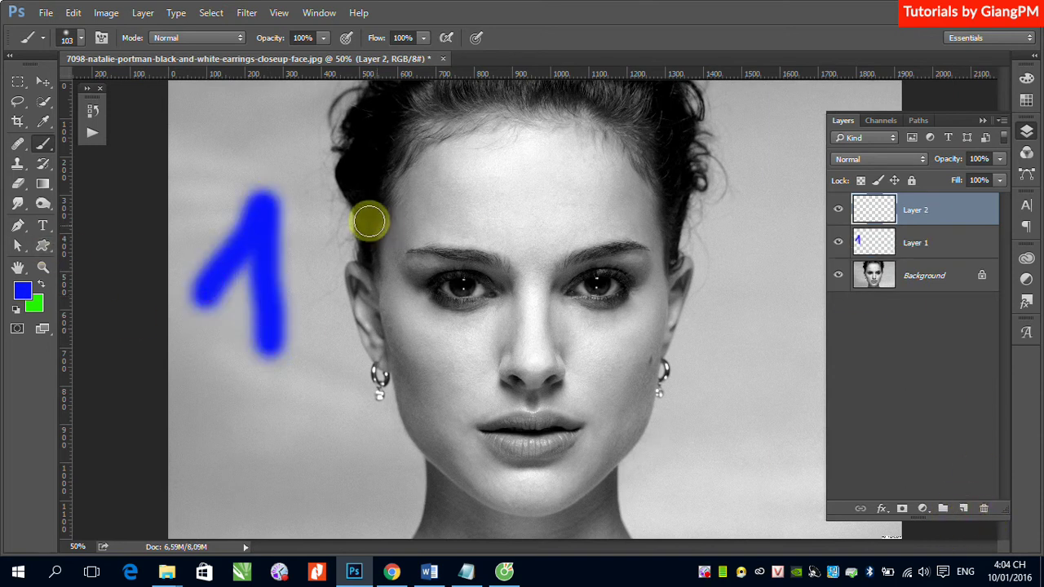
mouse_move(366, 218)
left_mouse_down()
mouse_move(401, 189)
mouse_move(489, 345)
left_mouse_up()
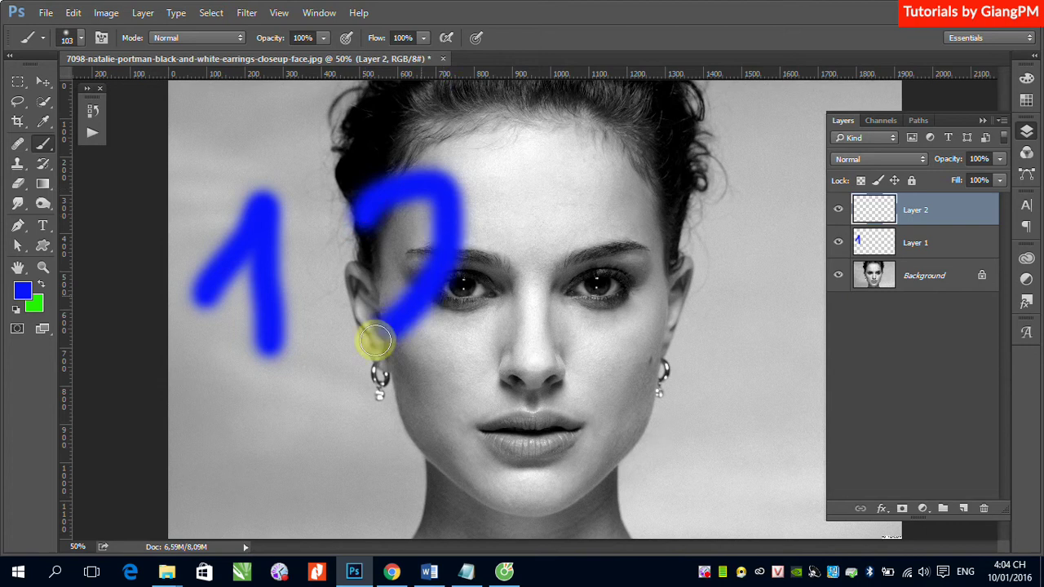
left_click(964, 508)
mouse_move(571, 187)
left_mouse_down()
mouse_move(639, 335)
mouse_move(601, 339)
left_mouse_up()
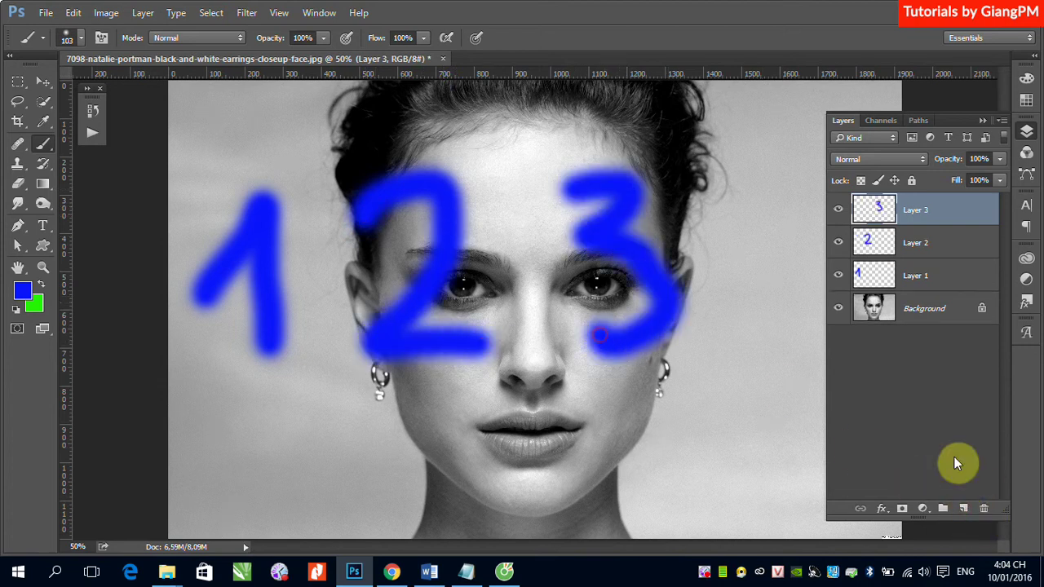
left_click(964, 508)
left_click_drag(771, 192, 779, 355)
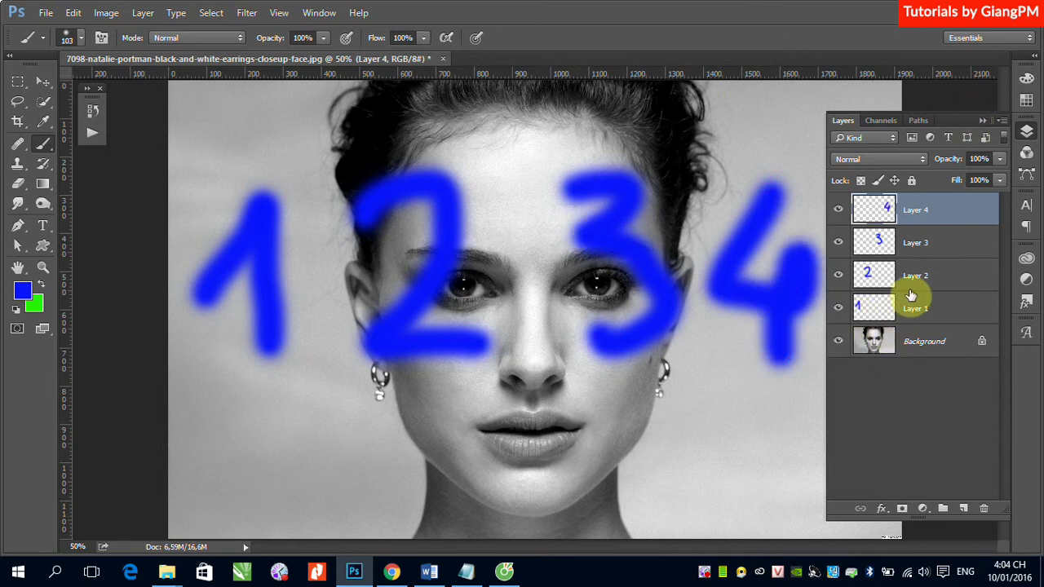
left_click(982, 119)
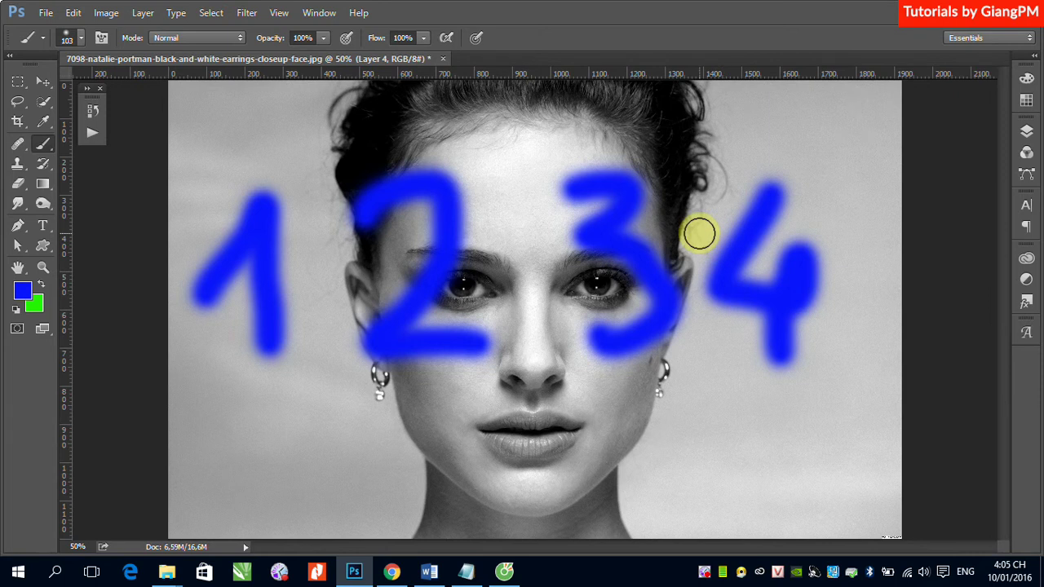
Step back through history to remove Layers 4 to 1, with the brush growing to 200 px
key("Delete")
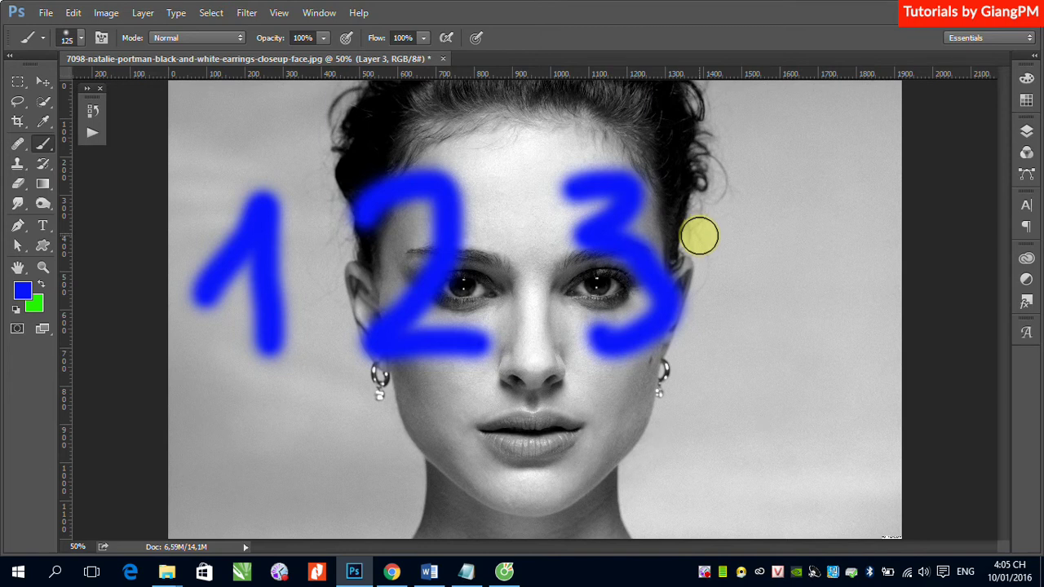
key("Delete")
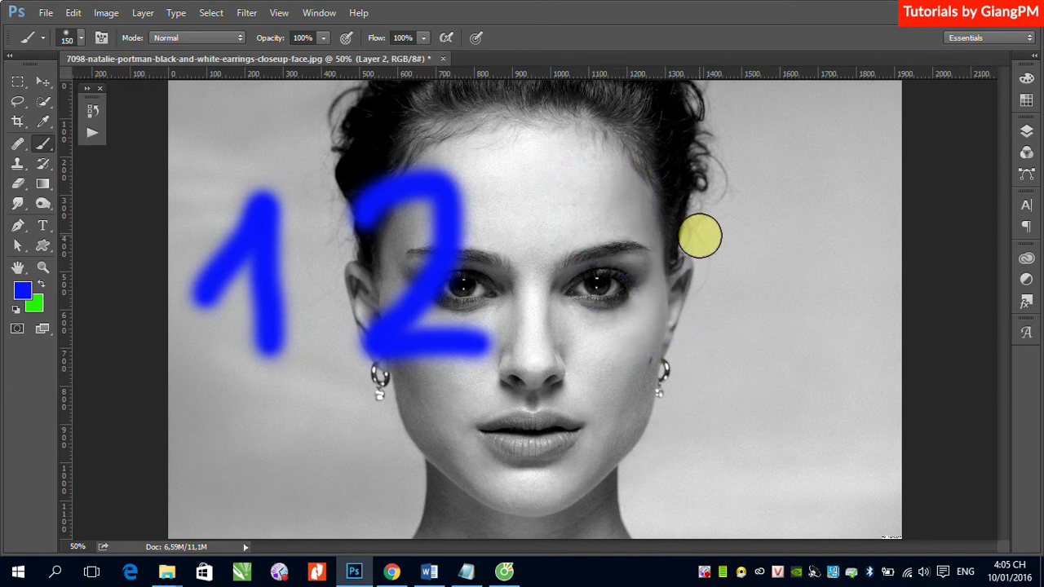
key("bracketright")
key("Delete")
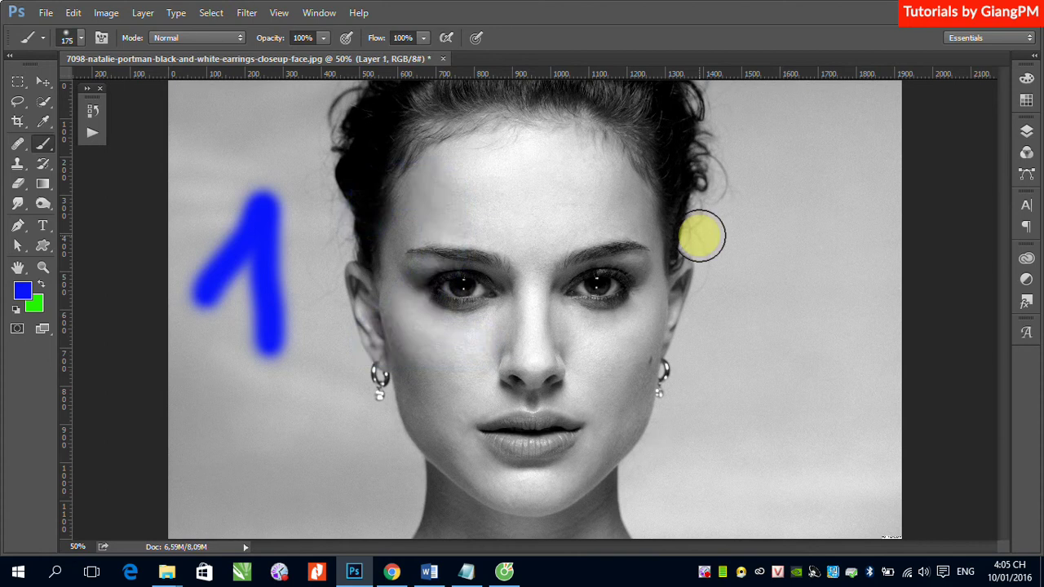
key("bracketright")
key("Delete")
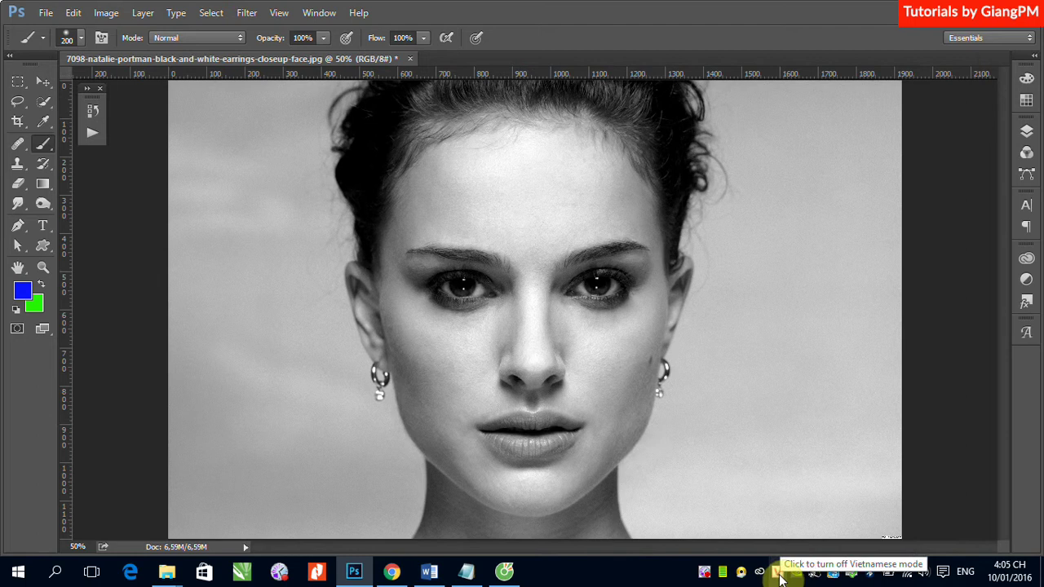
Redo history to restore the four blue digit layers above Background
left_click(779, 575)
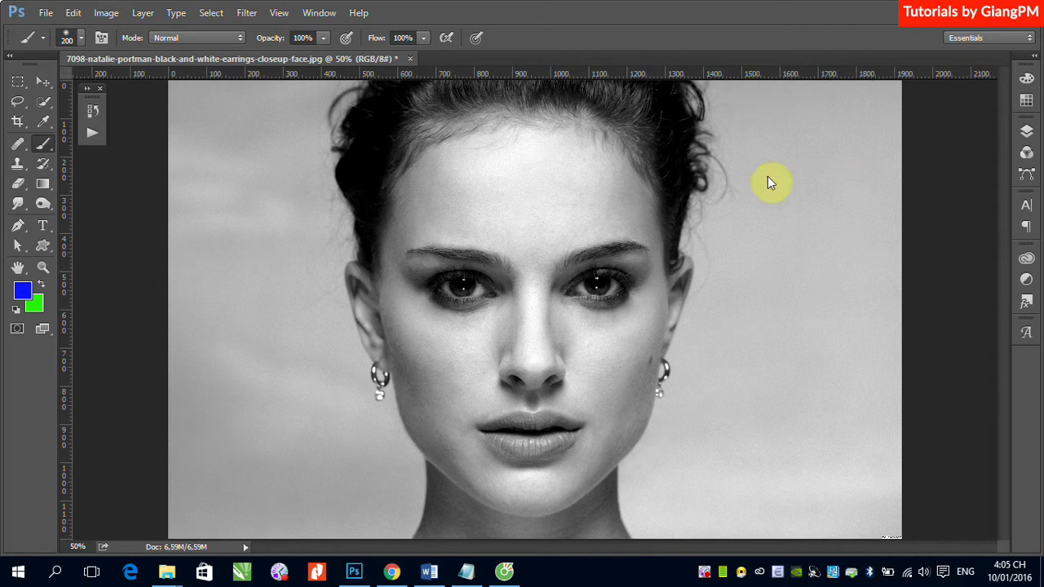
left_click(1025, 132)
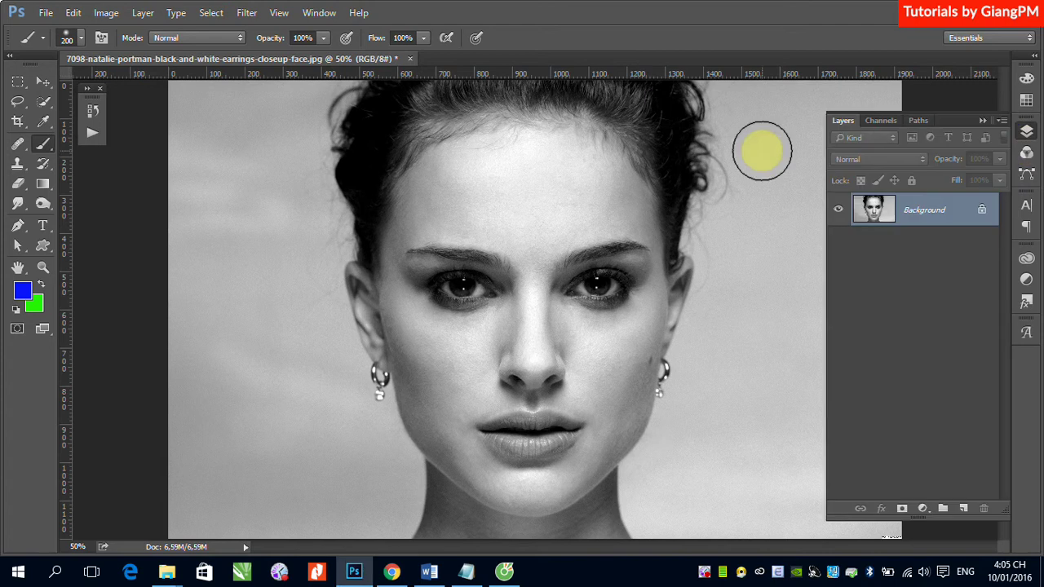
key("ctrl+shift+z")
key("ctrl+shift+z")
key("ctrl+shift+z")
key("ctrl+shift+z")
key("ctrl+shift+z")
key("ctrl+shift+z")
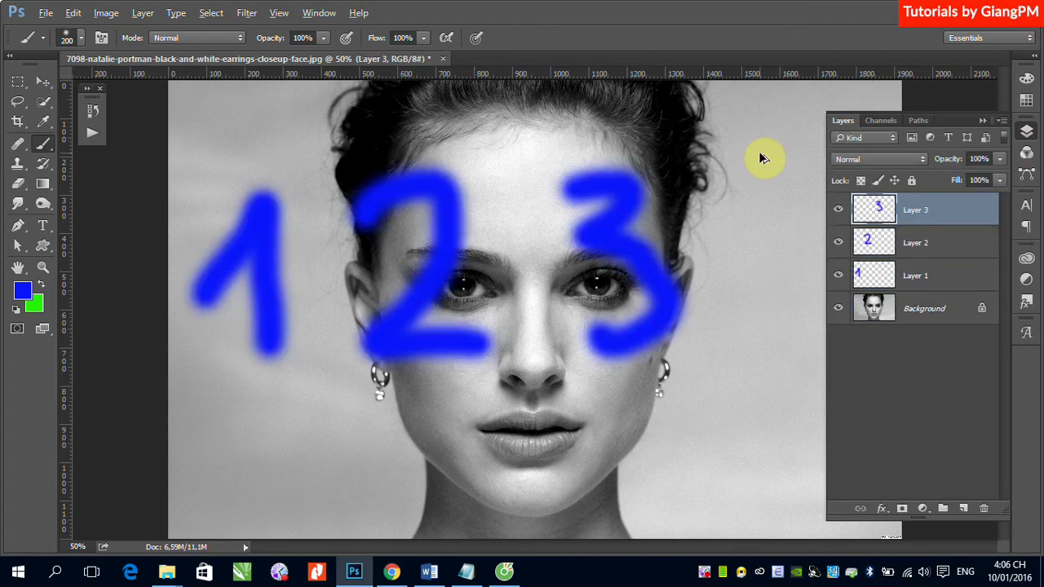
key("ctrl+shift+z")
left_click(983, 120)
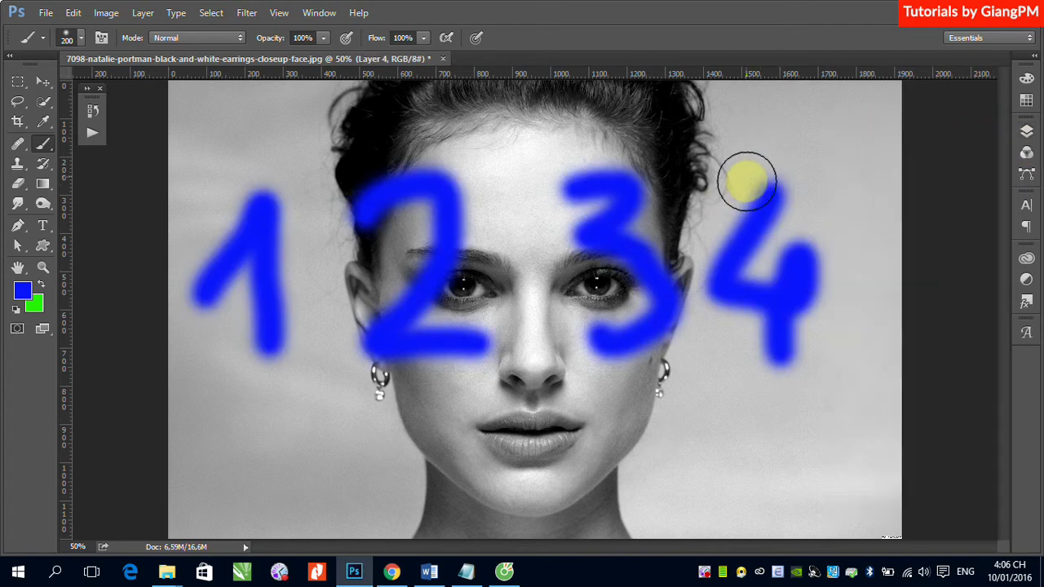
Resize the brush with the bracket keys, ending at 175 px
key("bracketright")
key("bracketright")
key("bracketright")
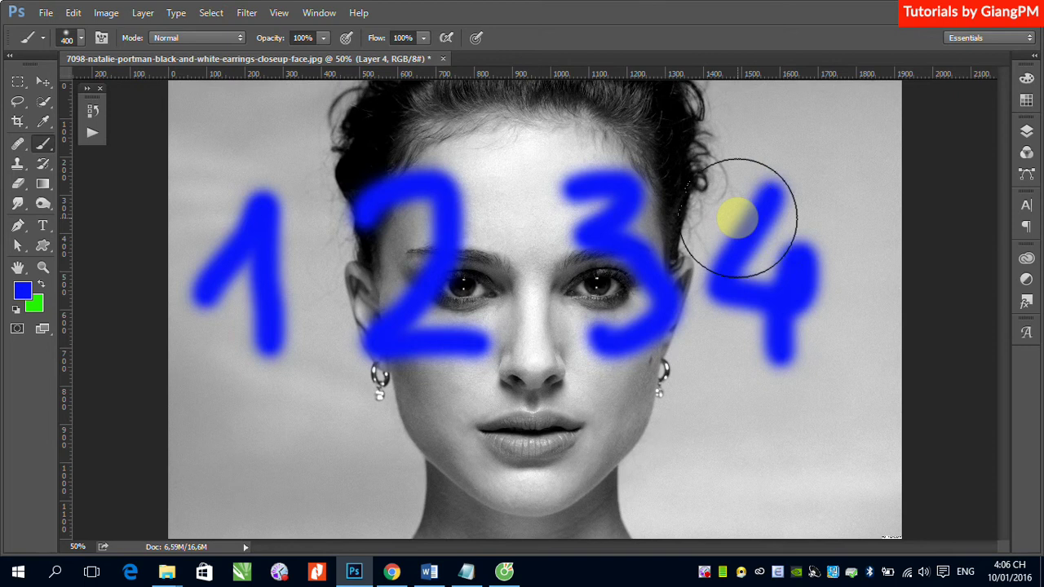
key("bracketright")
key("bracketright")
key("bracketright")
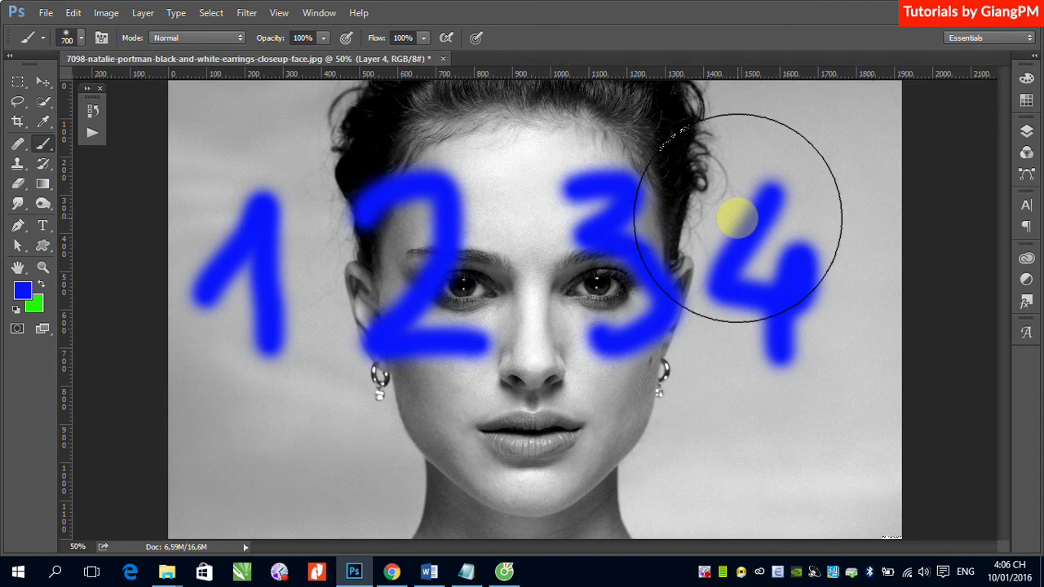
key("bracketleft")
key("bracketleft")
key("bracketleft")
key("bracketleft")
key("bracketleft")
key("bracketleft")
key("bracketleft")
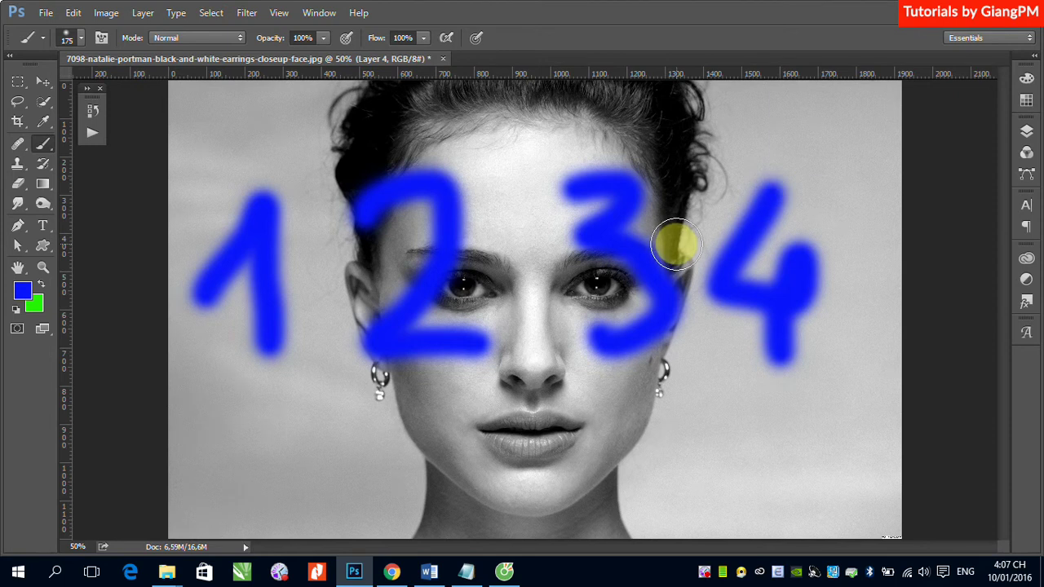
Select Layers 1–4 in the Layers panel and delete them, confirming with Yes
left_click(1027, 131)
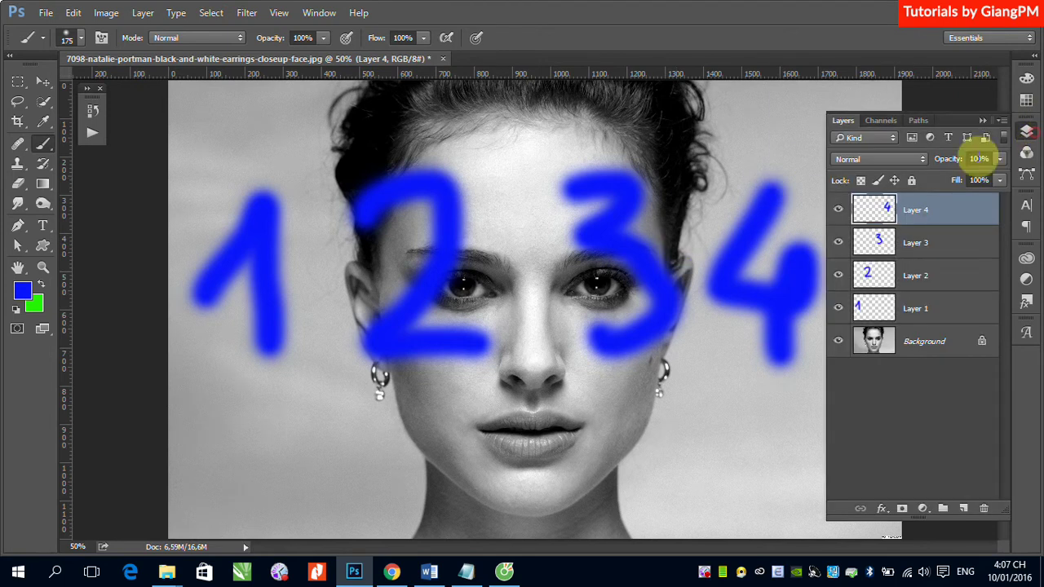
left_click(947, 307, "shift")
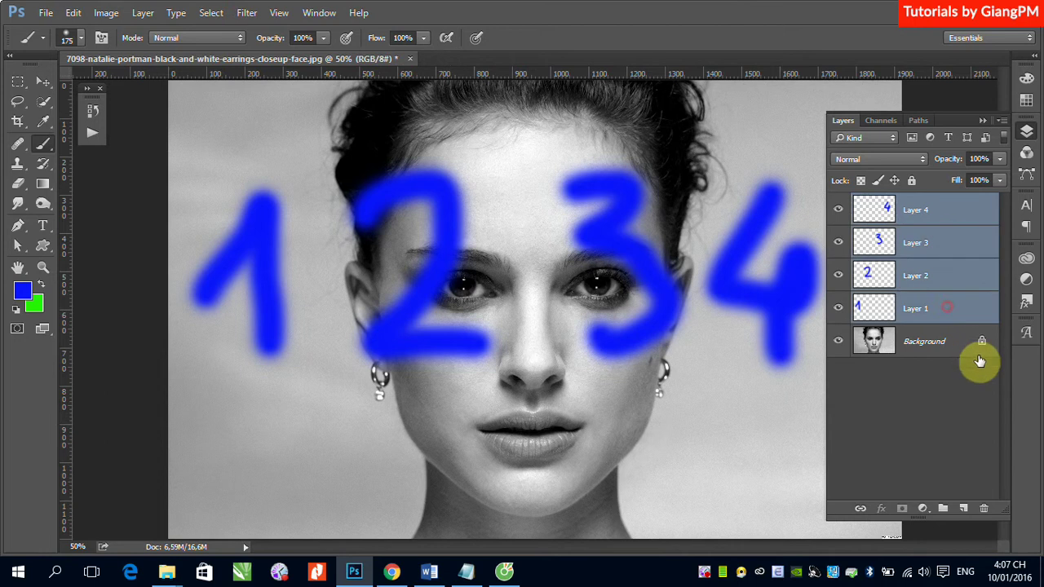
left_click(984, 508)
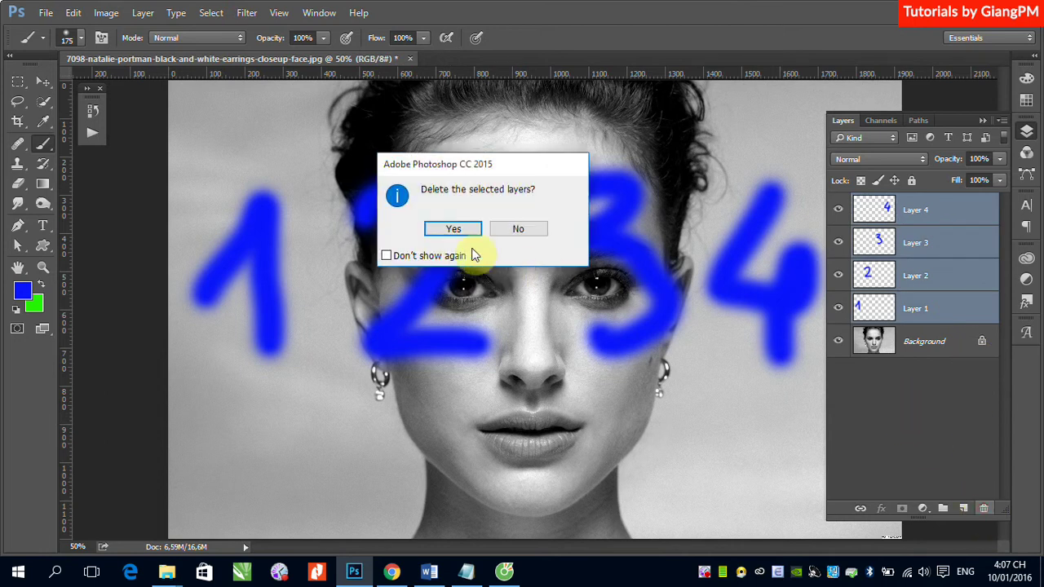
left_click(447, 231)
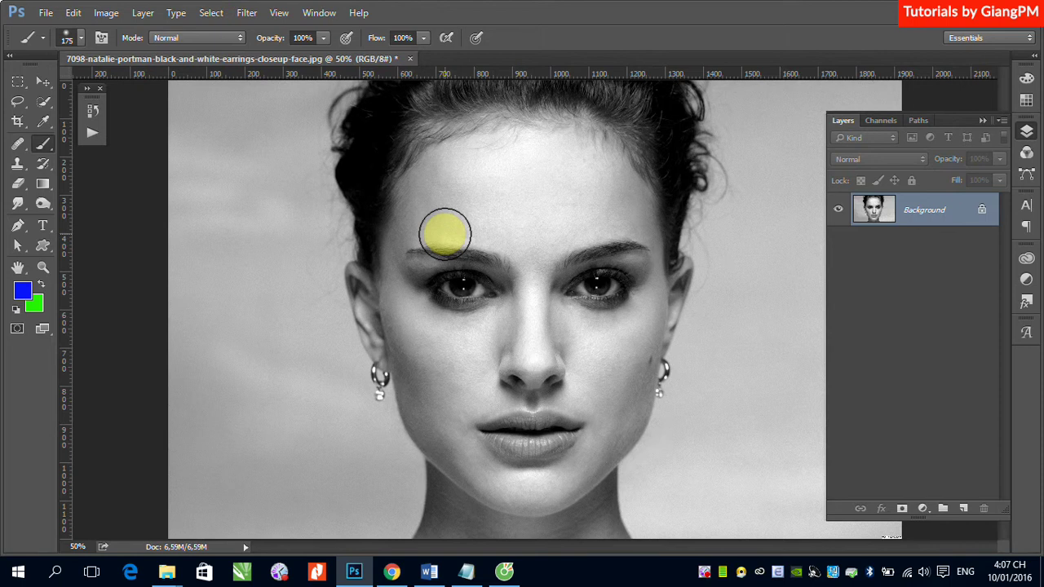
Create a new blank document, Untitled-1, with the default settings
left_click(46, 12)
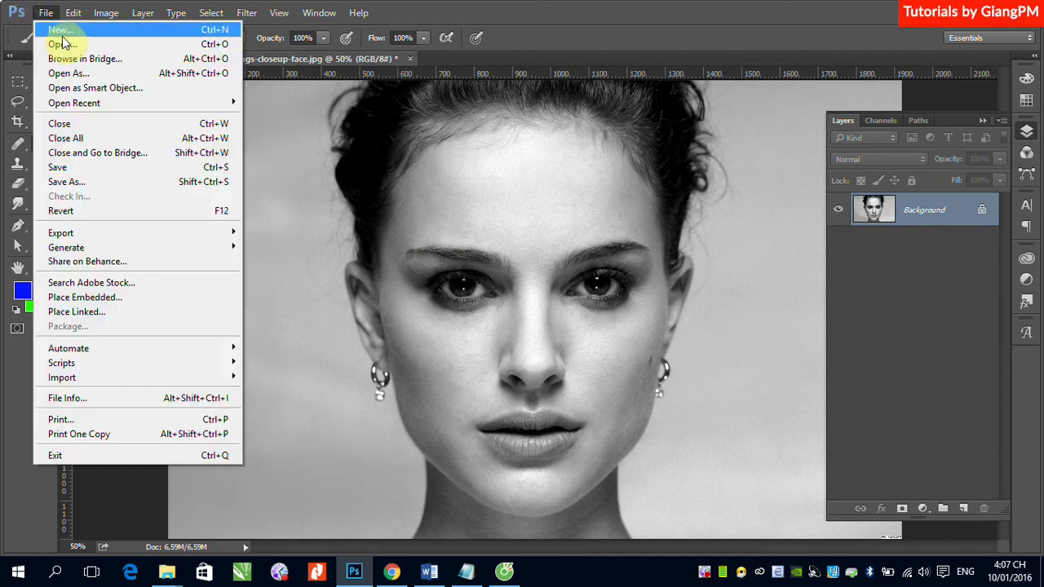
left_click(58, 29)
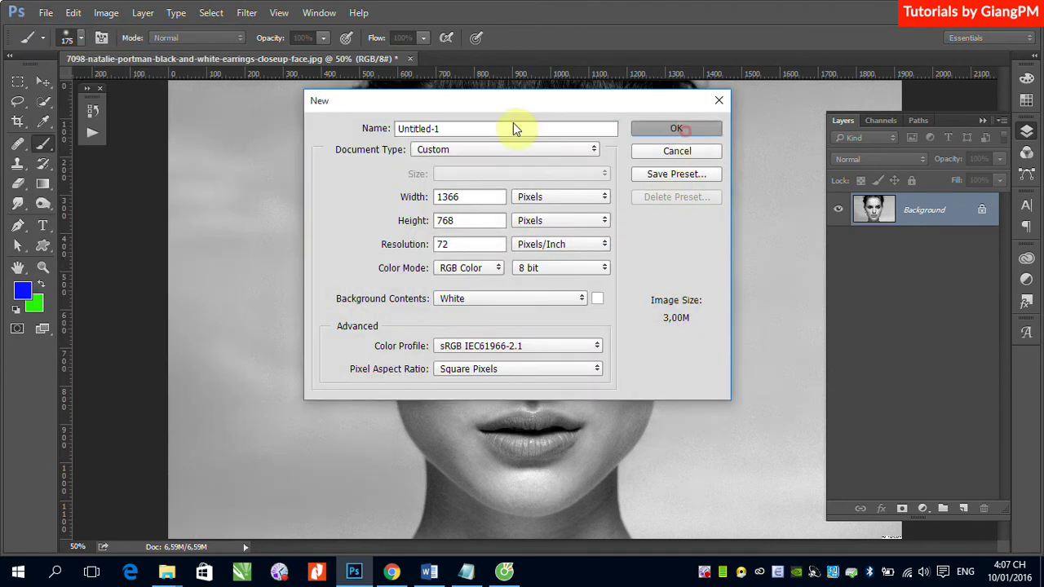
key("Return")
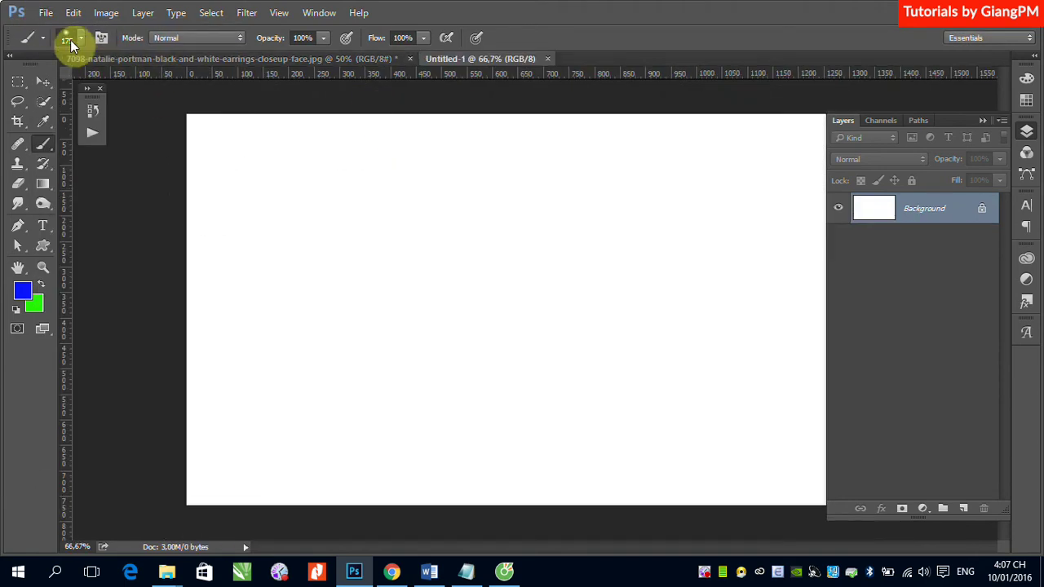
Set the brush to 200 px using the hard round tip at 100% hardness
left_click(70, 39)
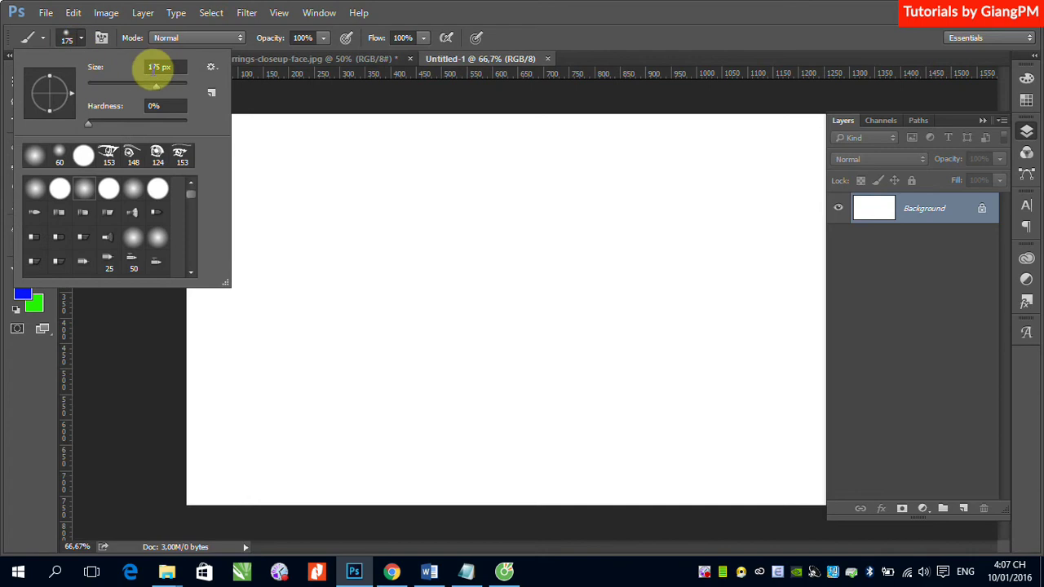
double_click(155, 67)
type("2")
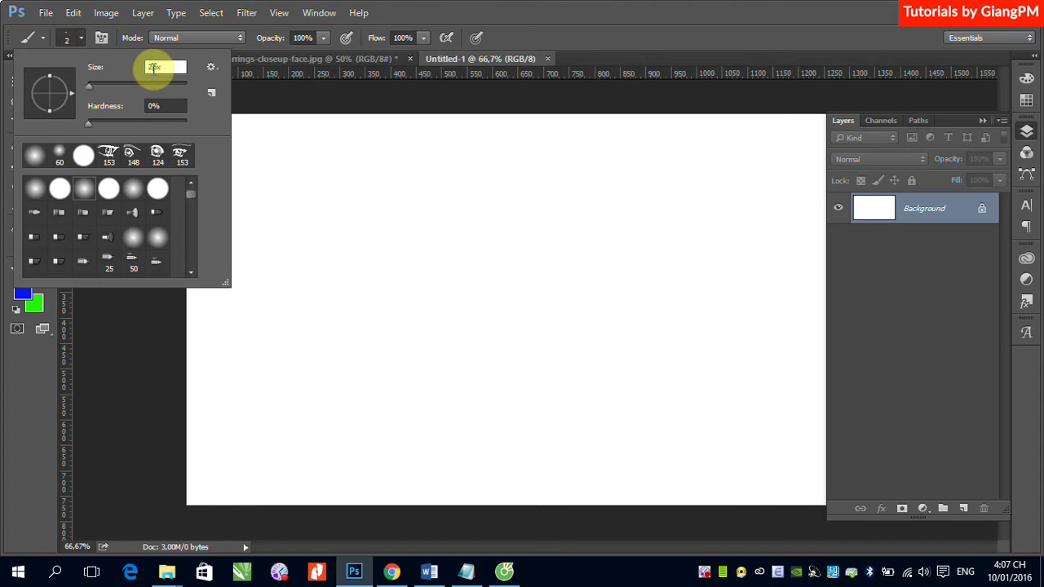
type("00")
key("Return")
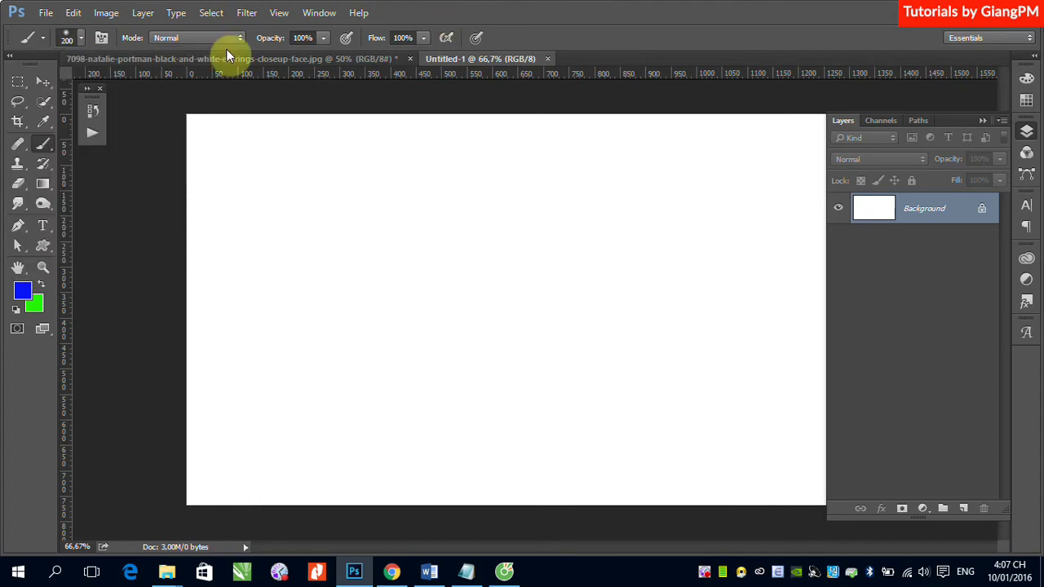
left_click(82, 38)
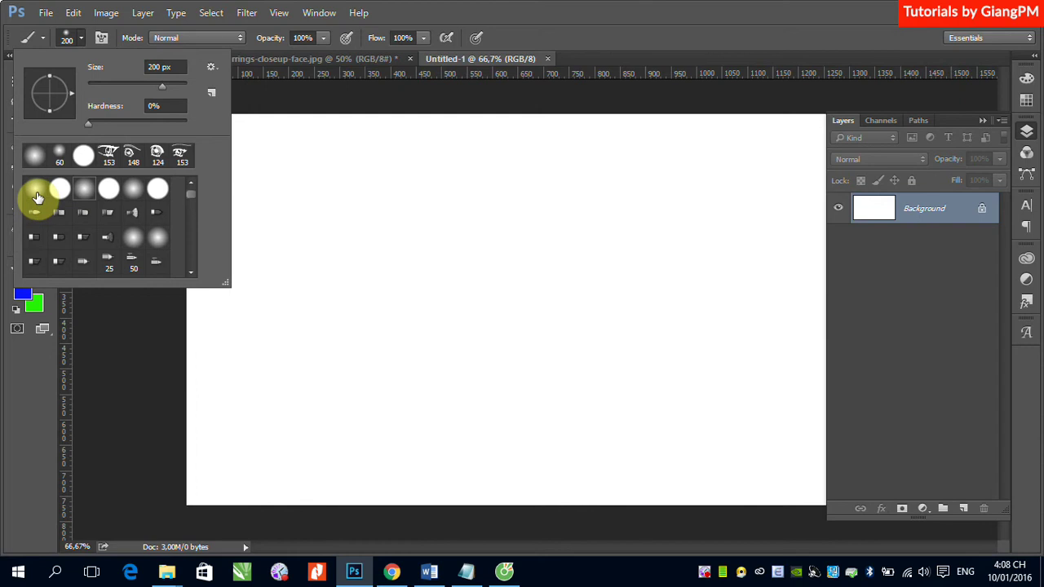
left_click(59, 191)
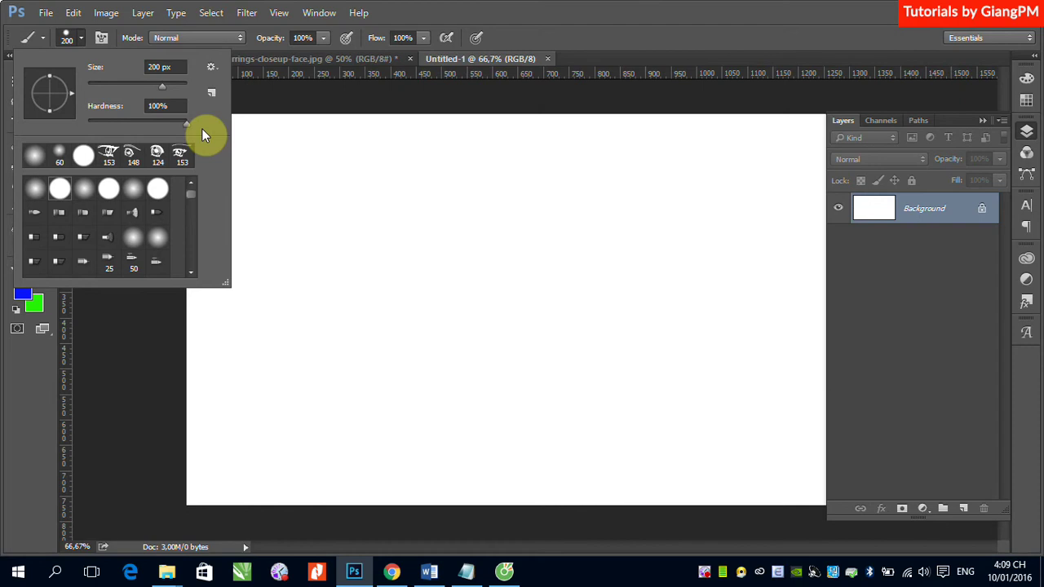
left_click(538, 59)
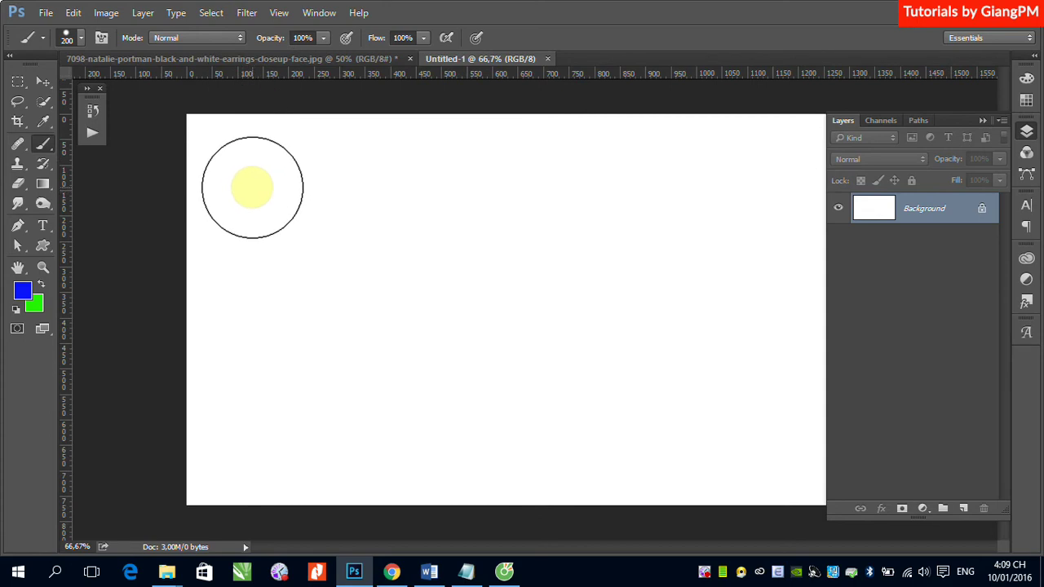
Paint three blue dabs in a row at 100%, 90% and 80% hardness
left_click(252, 188)
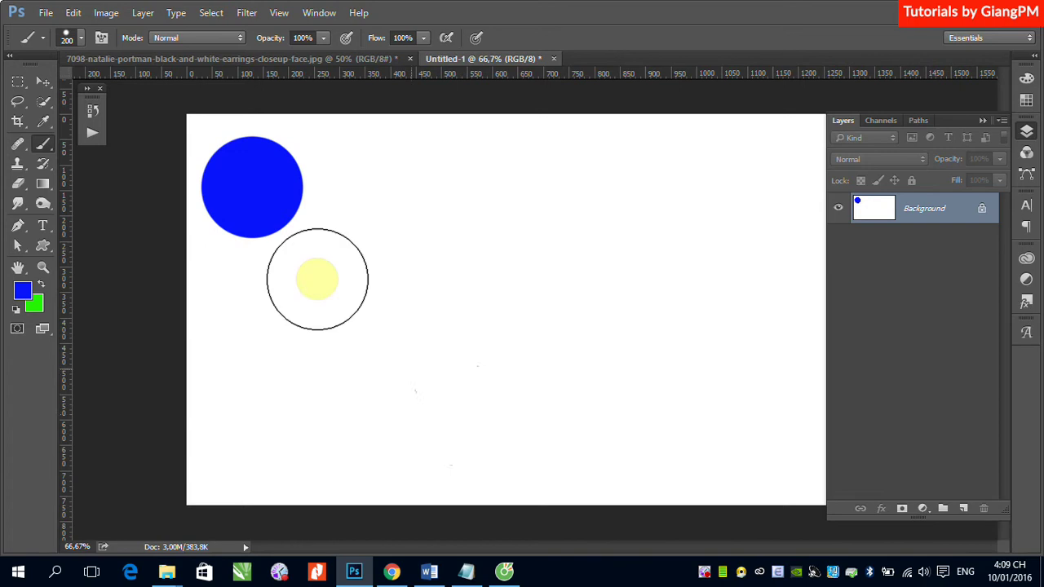
left_click(81, 38)
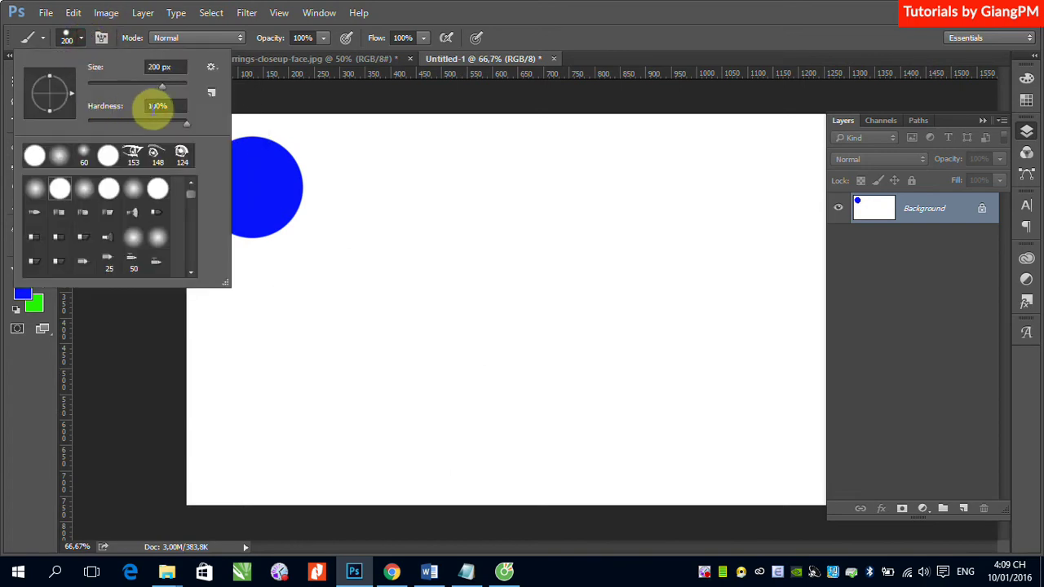
double_click(154, 107)
type("0")
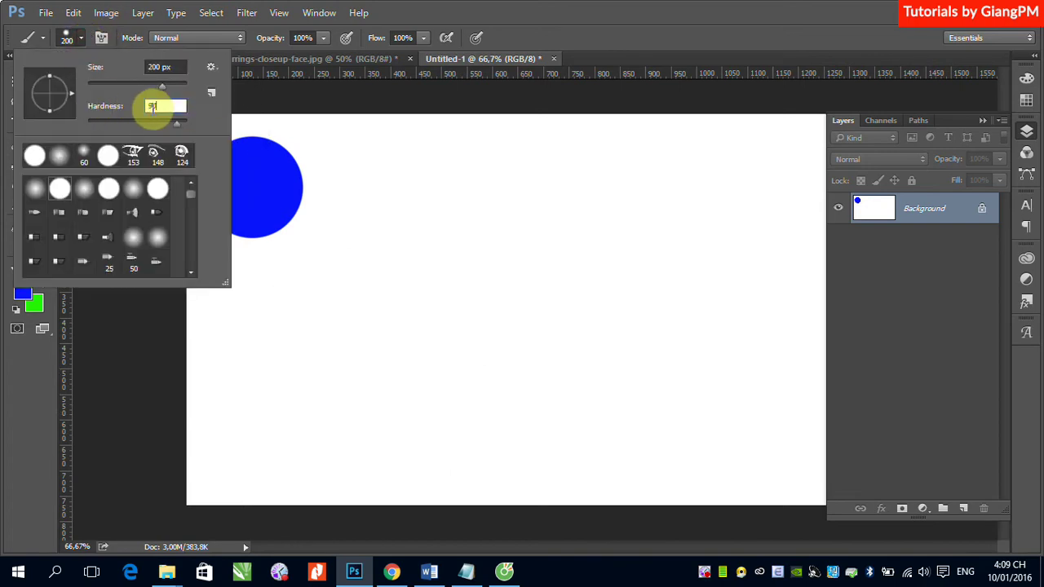
left_click(421, 9)
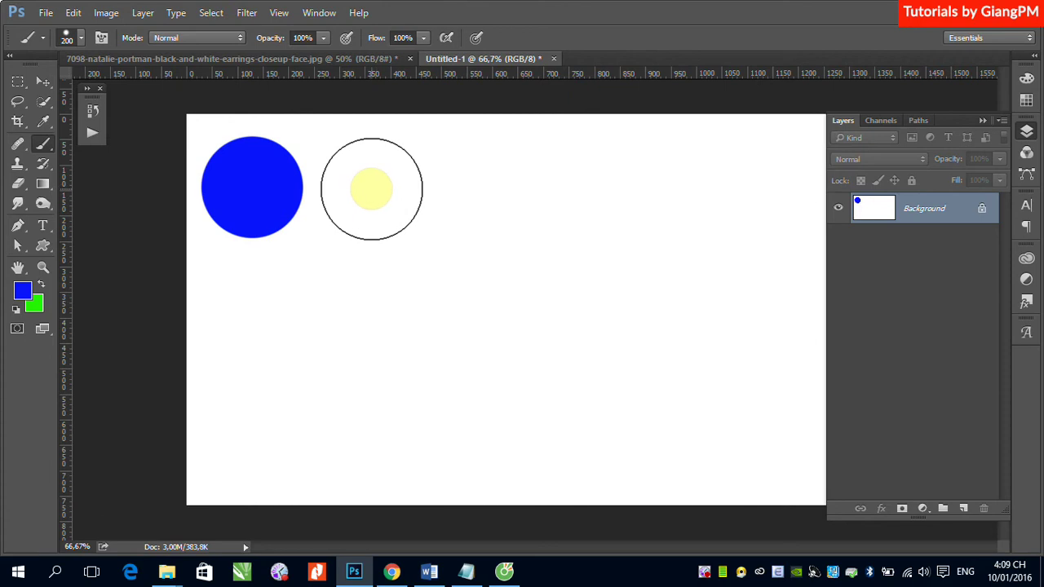
left_click(371, 190)
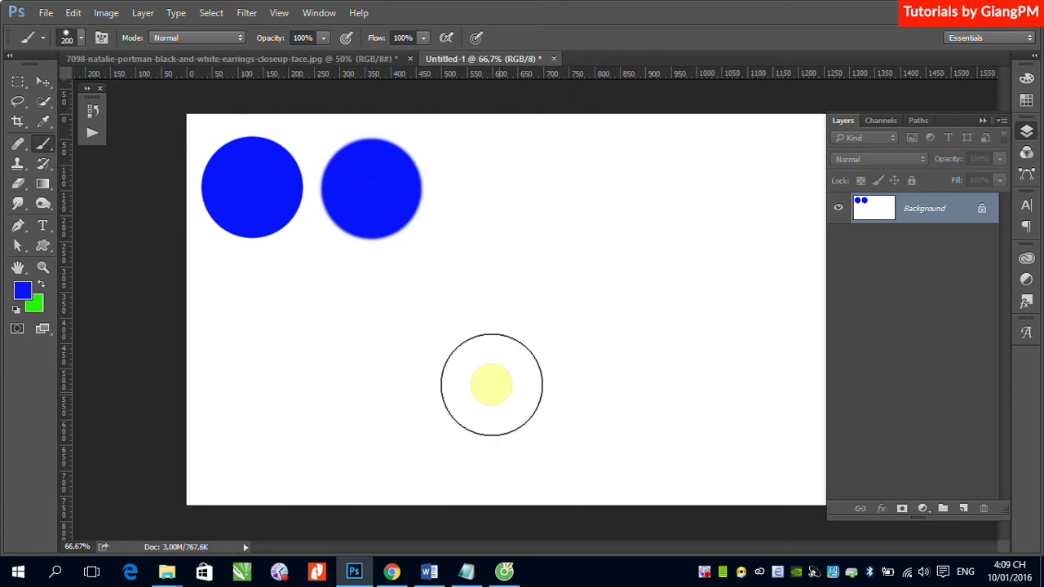
left_click(82, 38)
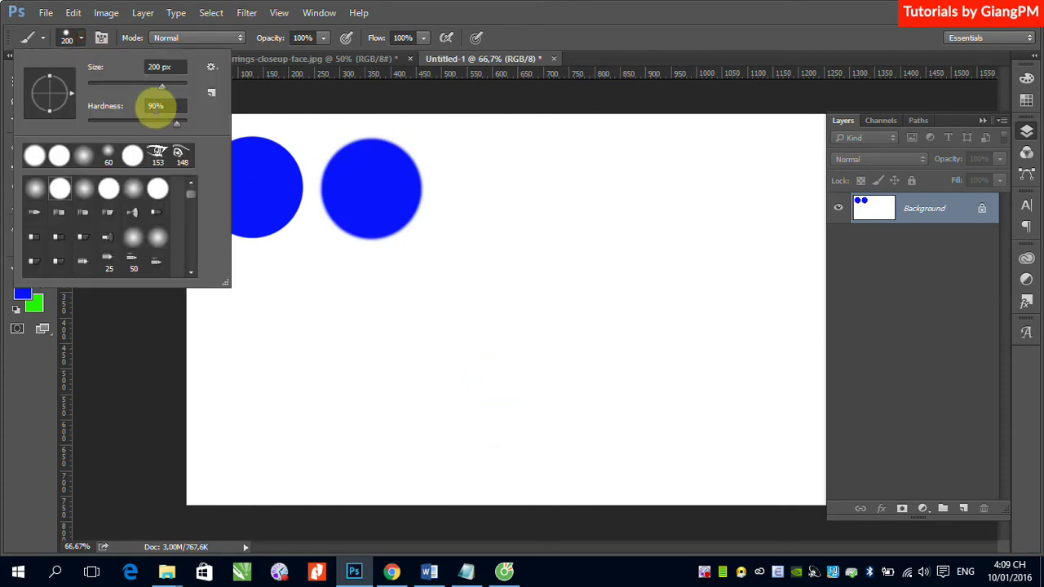
double_click(155, 106)
type("0")
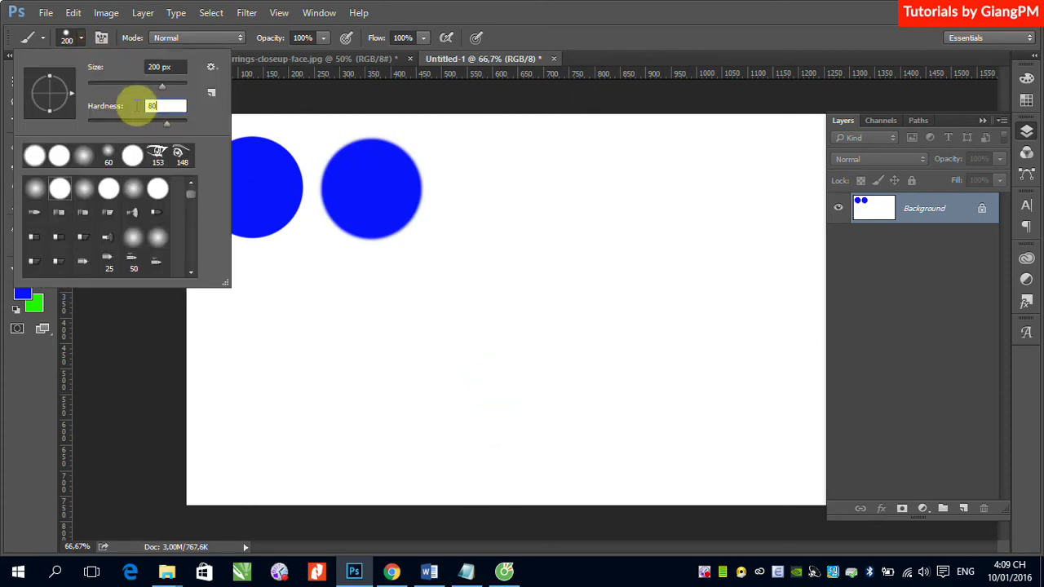
key("Return")
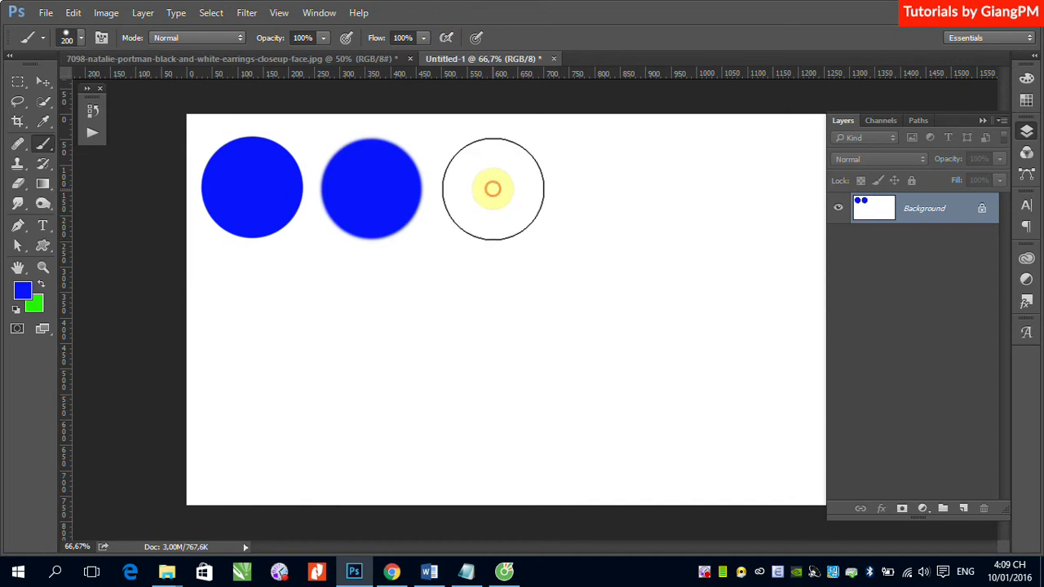
left_click(493, 190)
Add a fourth dab at 70% and a fifth at 60% hardness
left_click(76, 41)
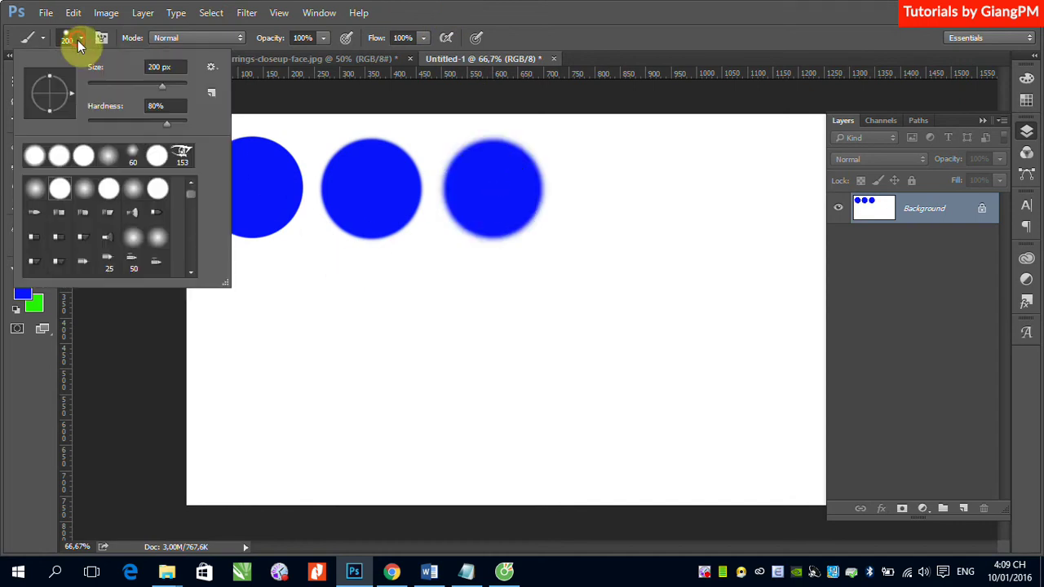
double_click(155, 106)
type("70")
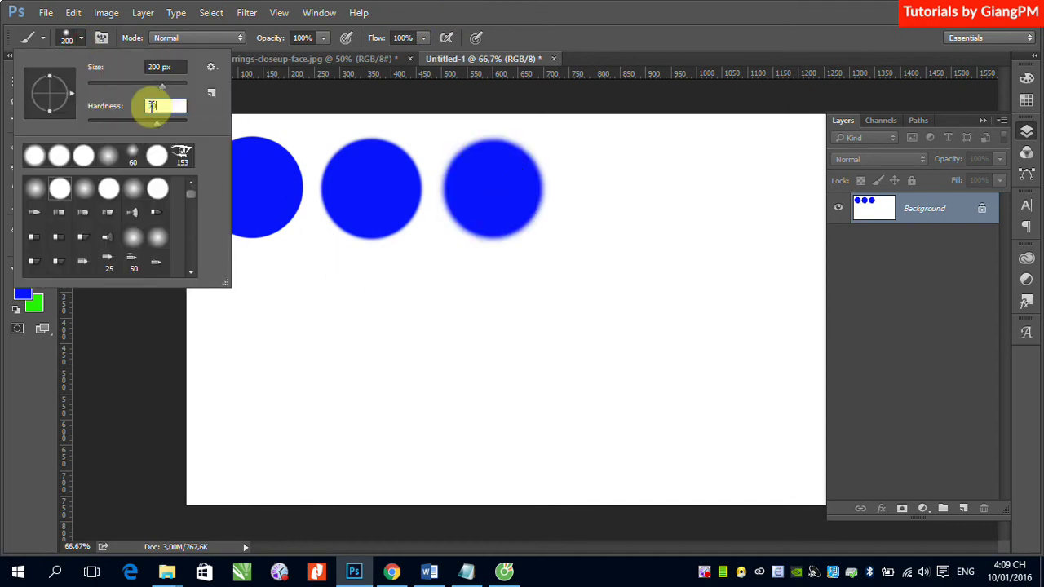
left_click(611, 190)
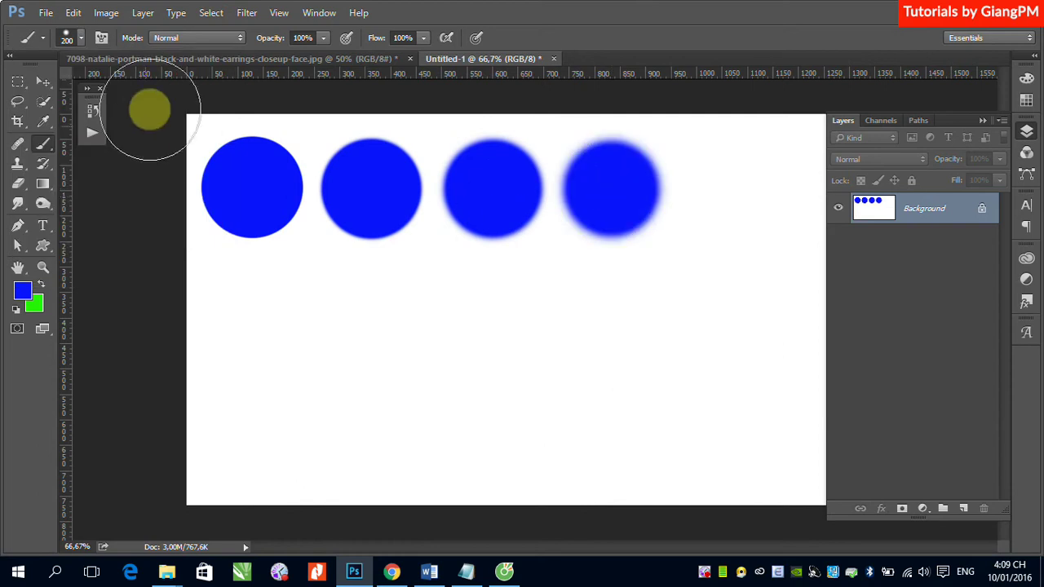
left_click(81, 37)
double_click(155, 106)
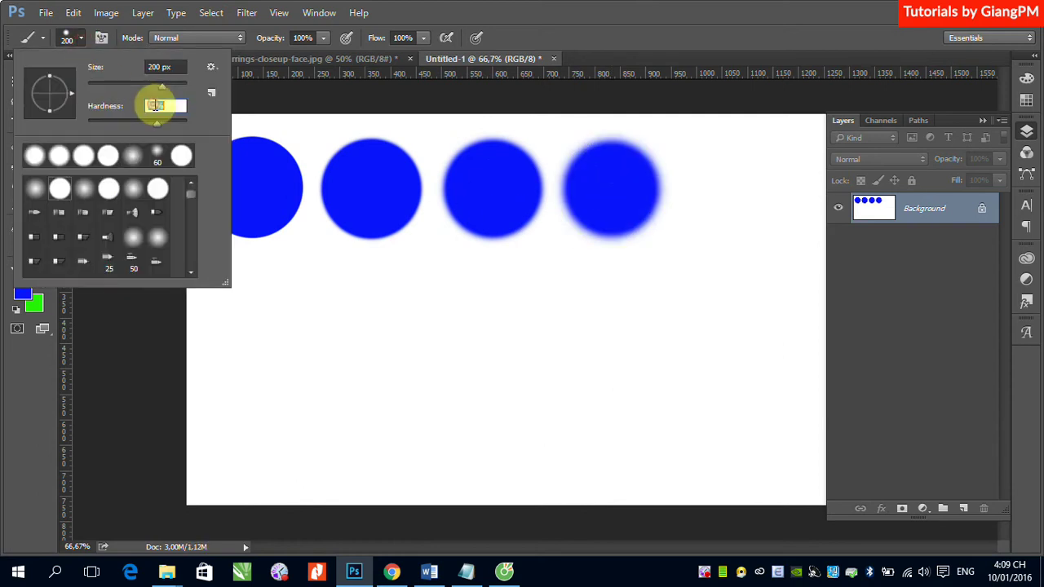
type("60")
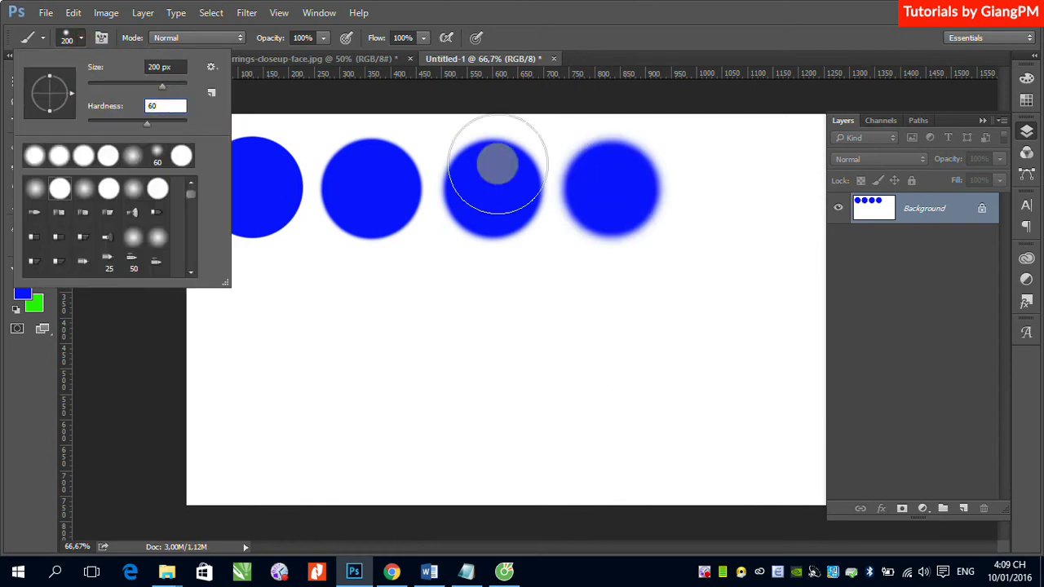
left_click(731, 188)
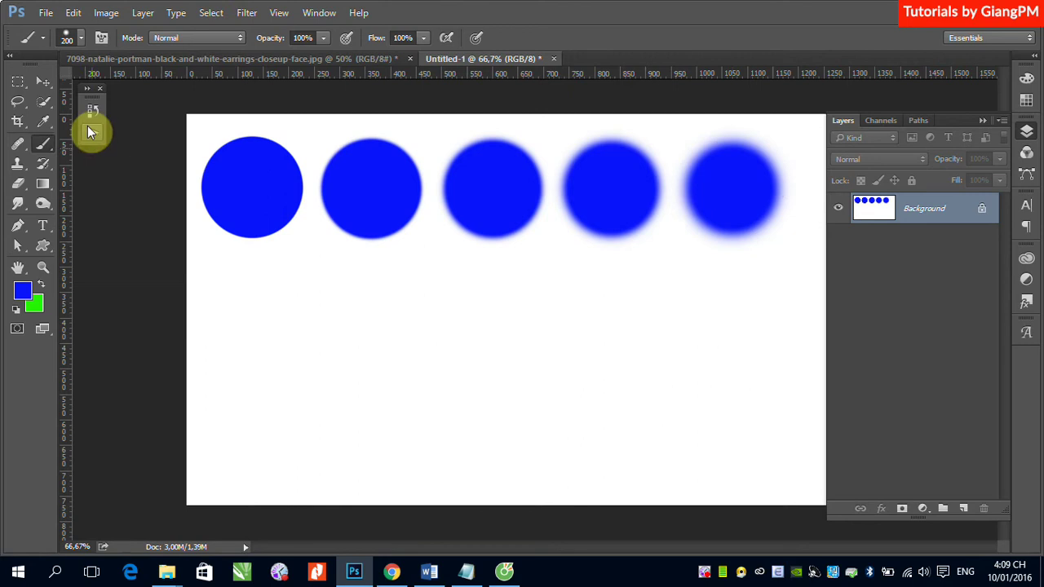
left_click(82, 38)
double_click(155, 106)
Paint second-row blue circles at 50% and then 40% brush hardness
type("5")
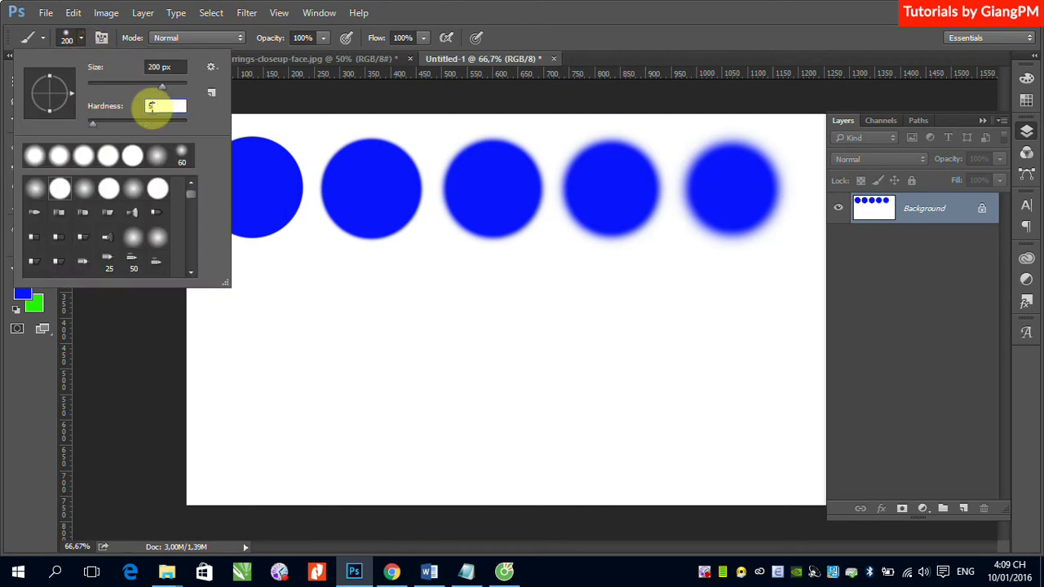
type("0")
left_click(459, 16)
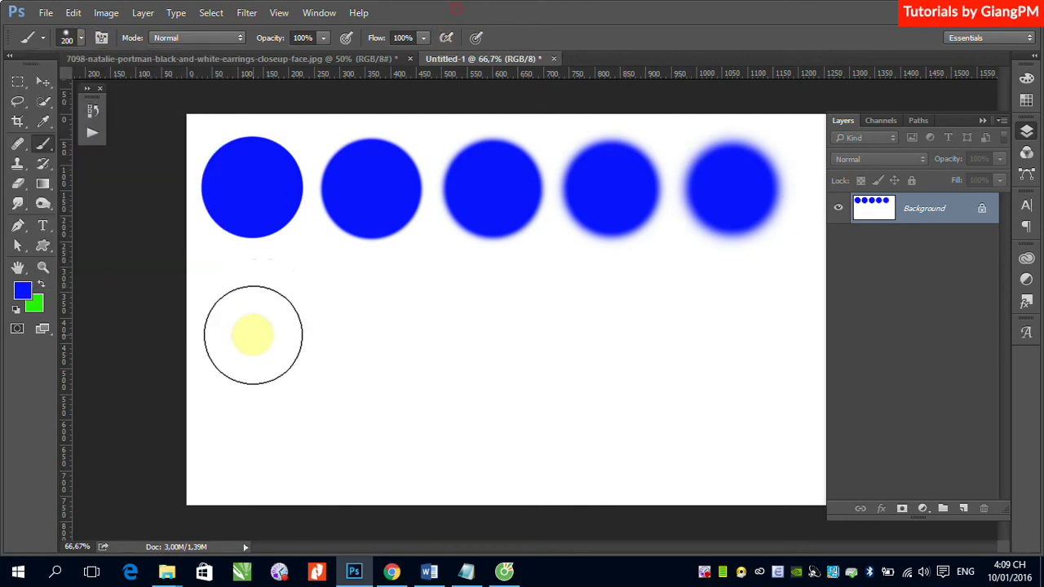
left_click(256, 309)
left_click(79, 38)
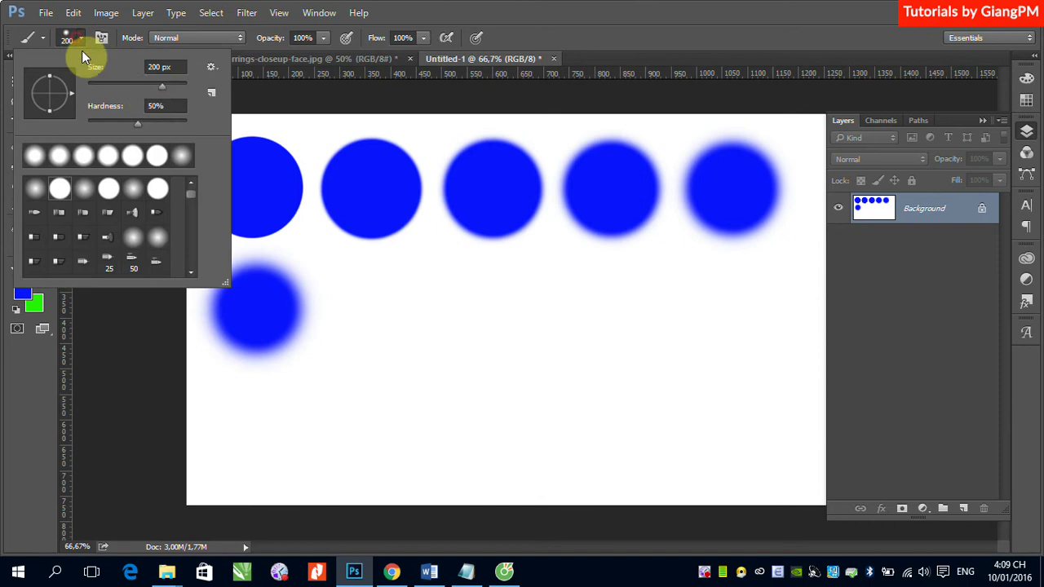
double_click(155, 107)
type("4")
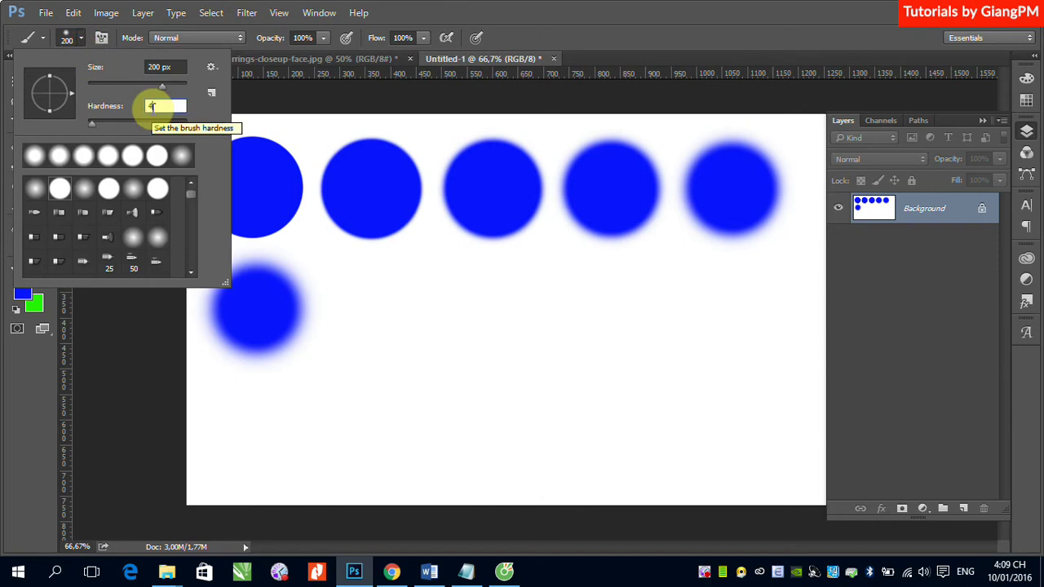
type("0")
left_click(478, 37)
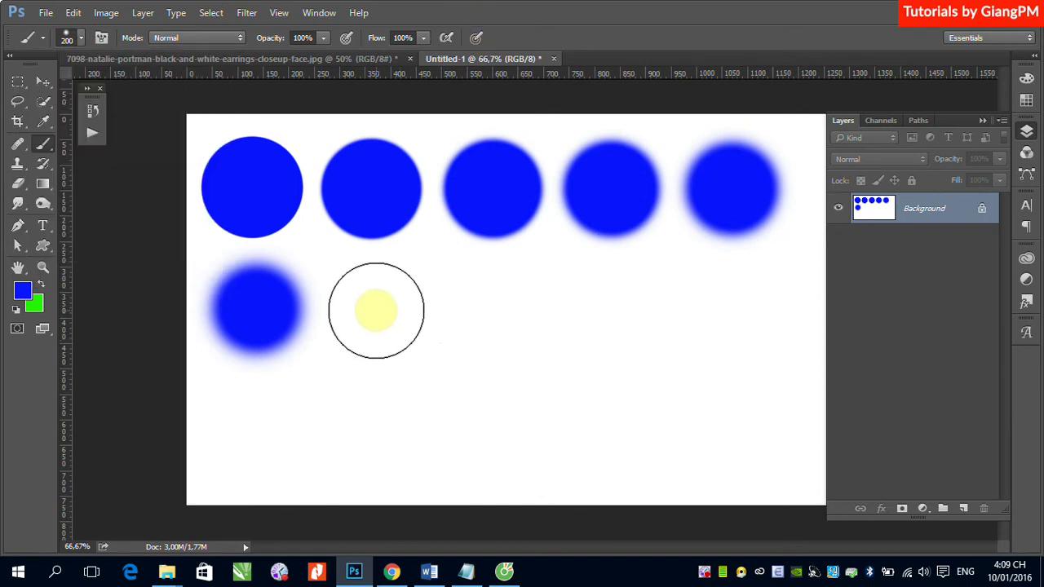
left_click(374, 310)
Add the third and fourth second-row circles at 30% and 20% hardness
left_click(78, 38)
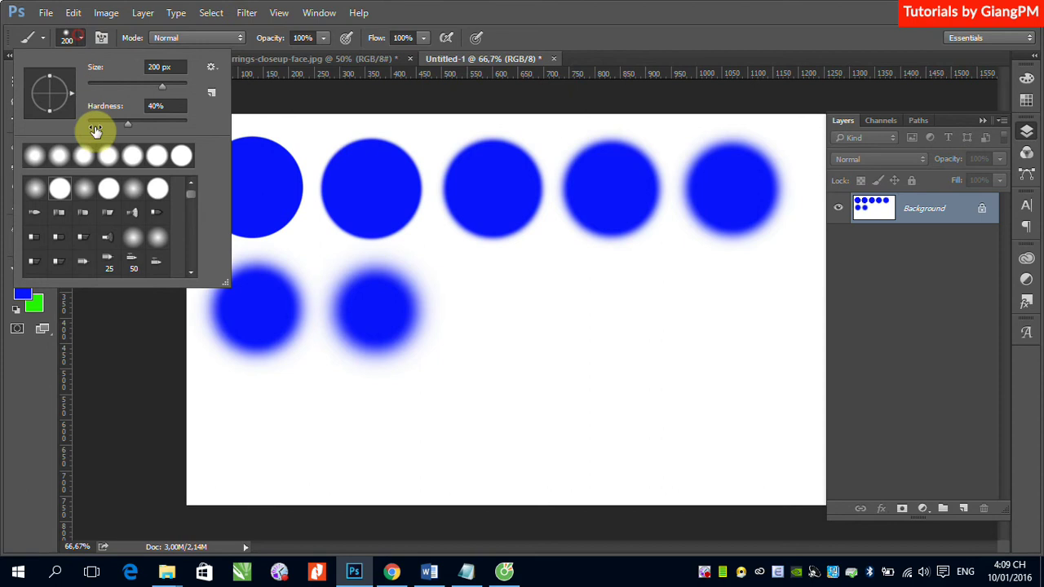
type("30")
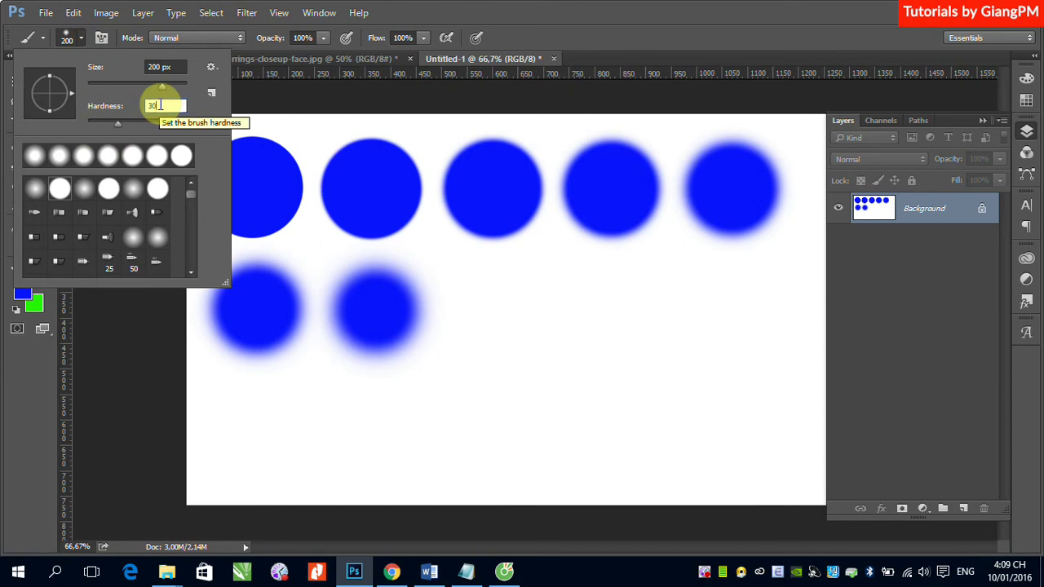
key("Return")
left_click(495, 310)
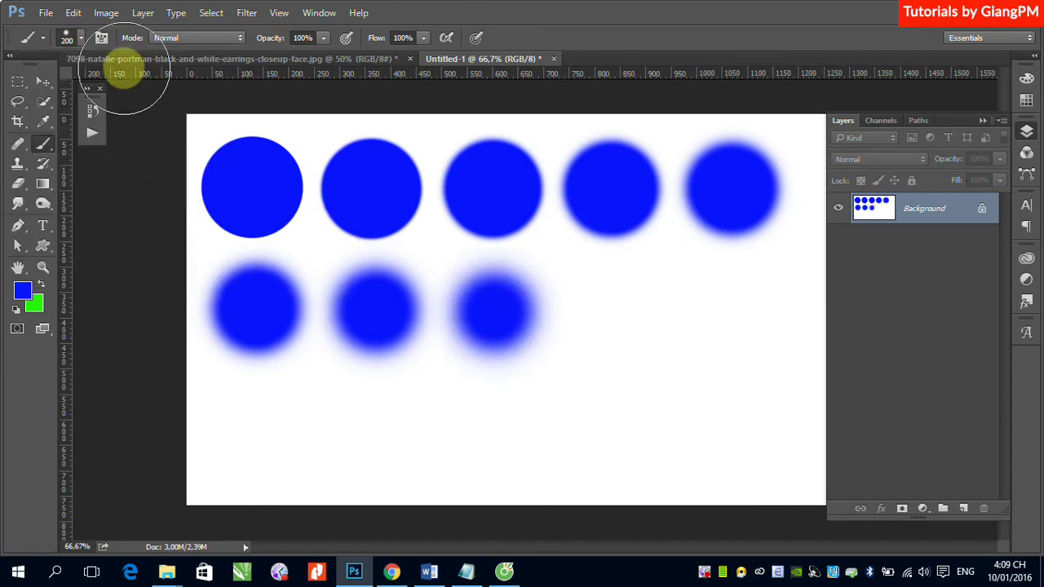
left_click(81, 41)
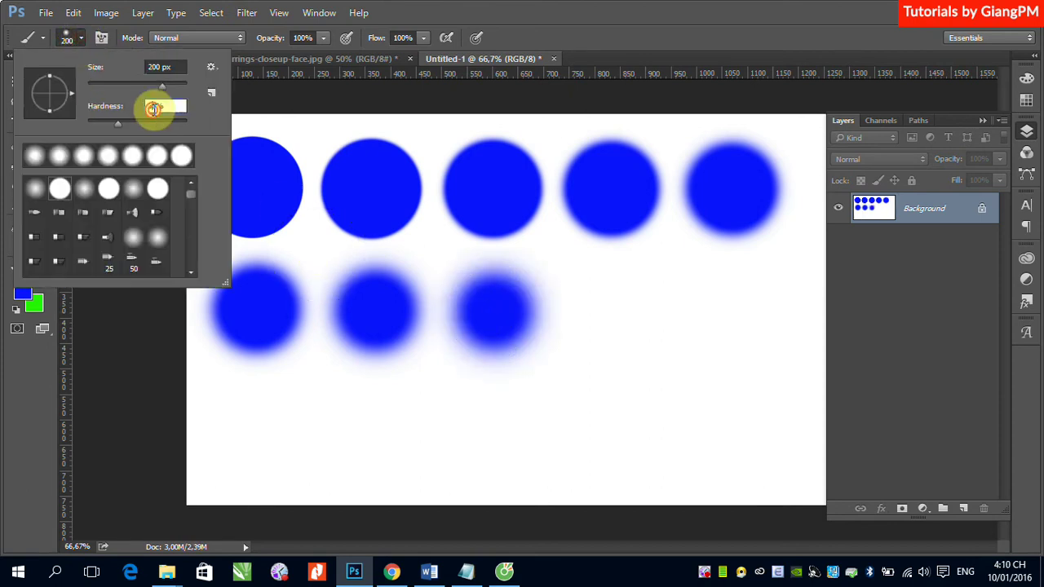
type("20")
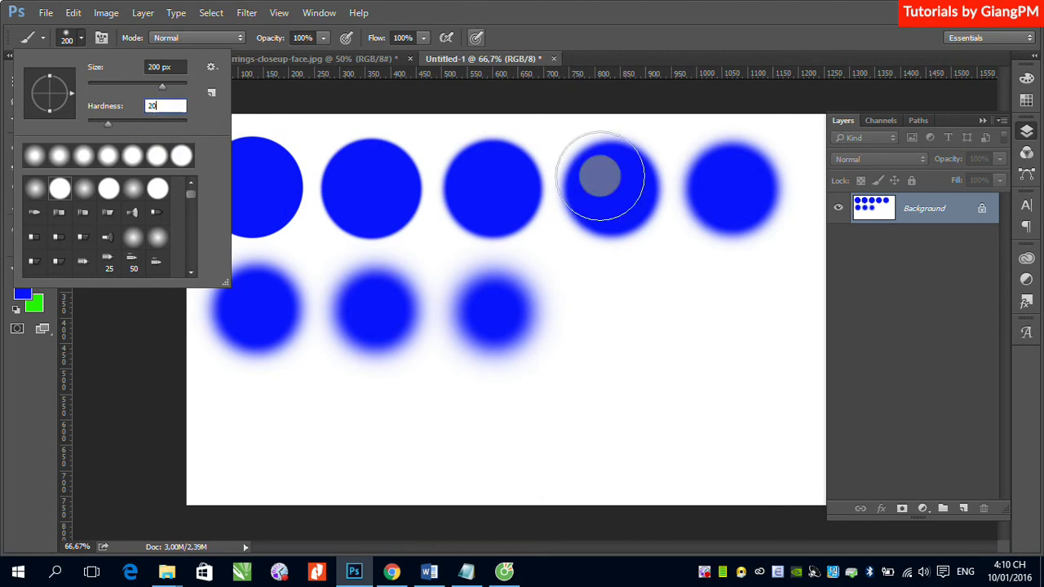
left_click(601, 306)
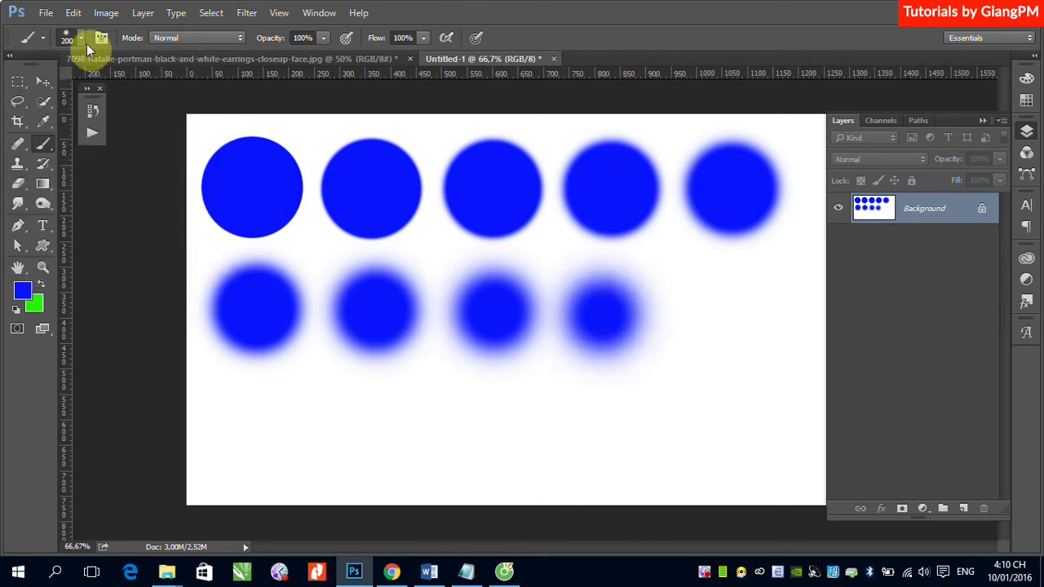
Paint a fifth, softer circle in the row at 10% hardness
left_click(81, 41)
double_click(155, 106)
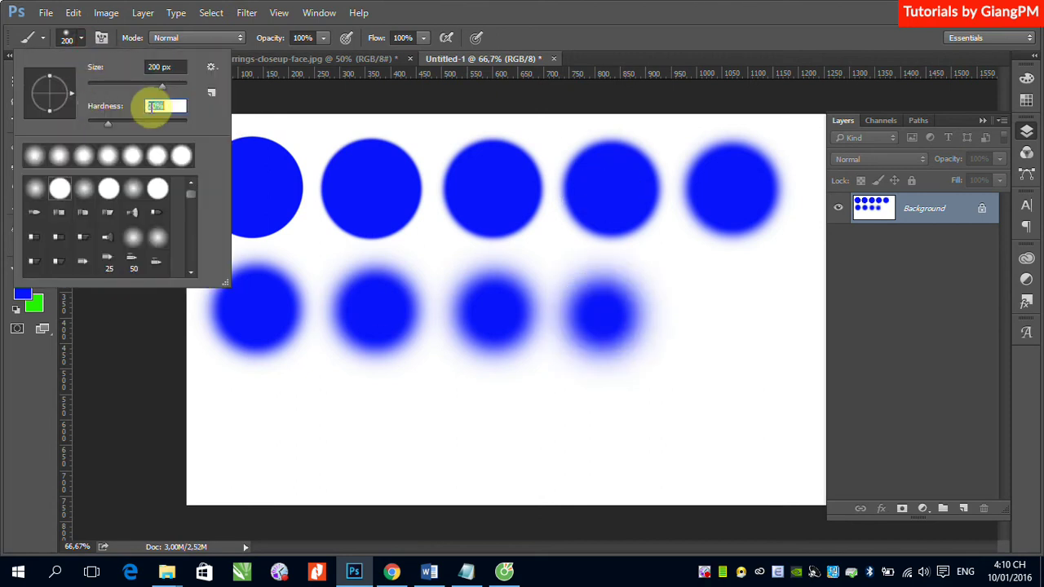
type("10")
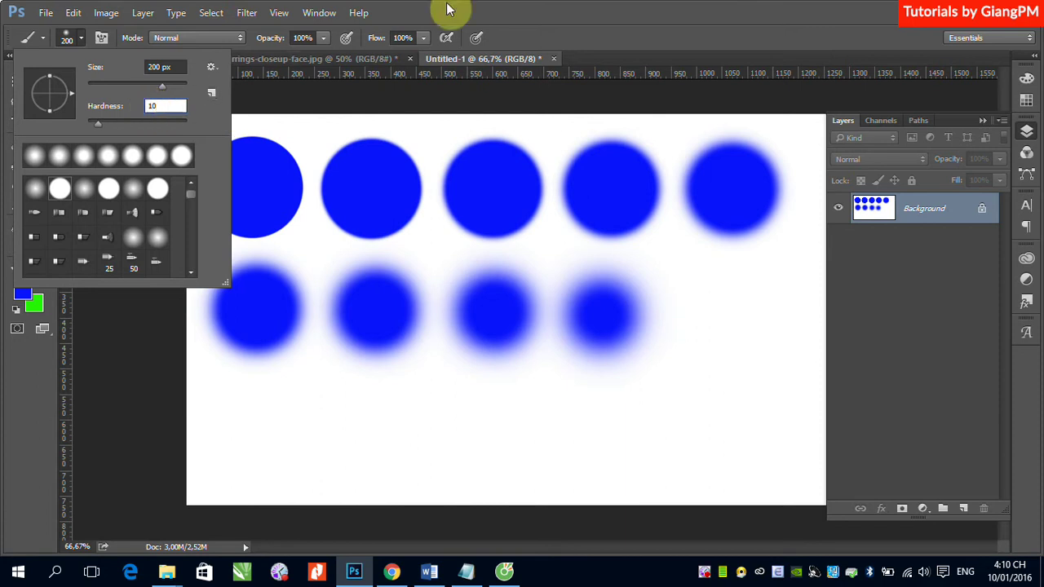
left_click(718, 321)
left_click(699, 316)
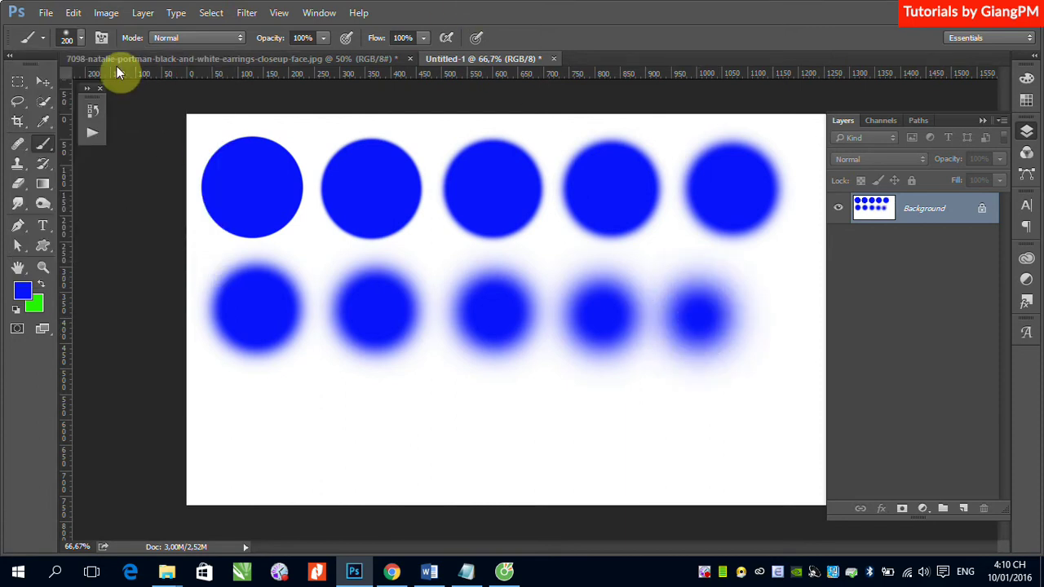
Paint the softest circle at the row's end with 0% hardness
left_click(82, 39)
double_click(155, 106)
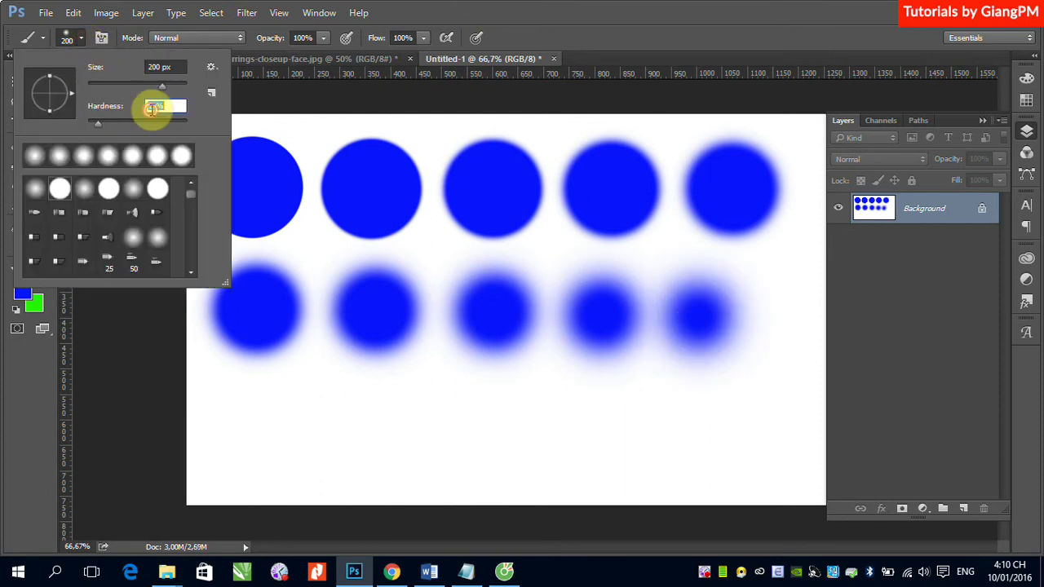
type("0")
key("Return")
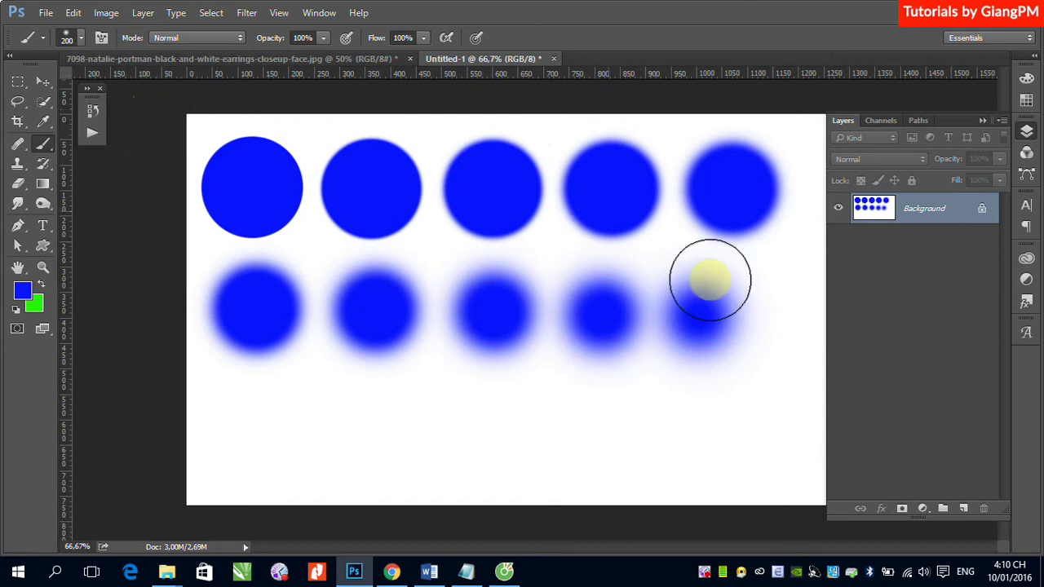
left_click(787, 316)
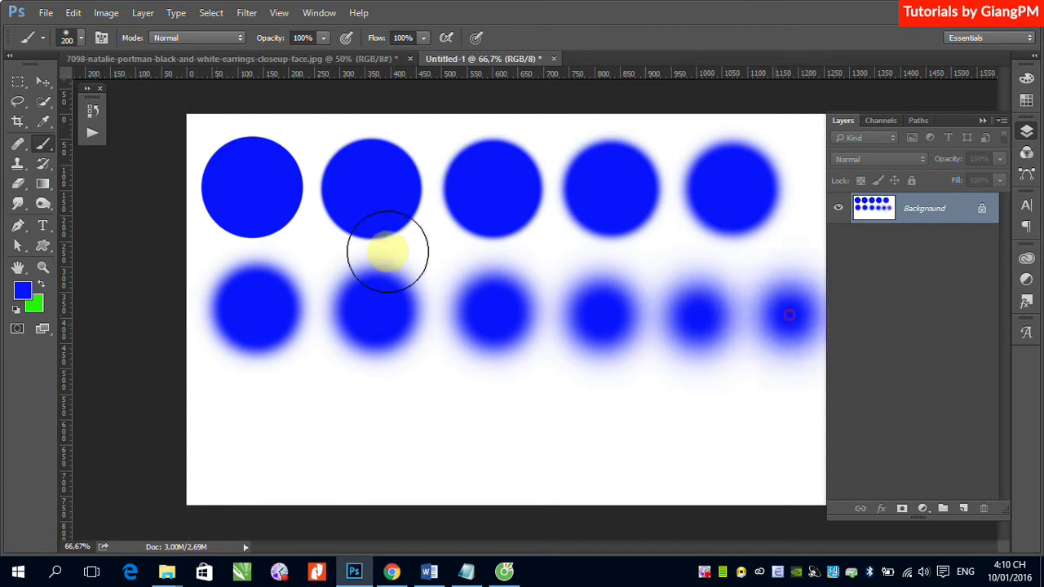
left_click(82, 39)
left_click_drag(149, 105, 112, 112)
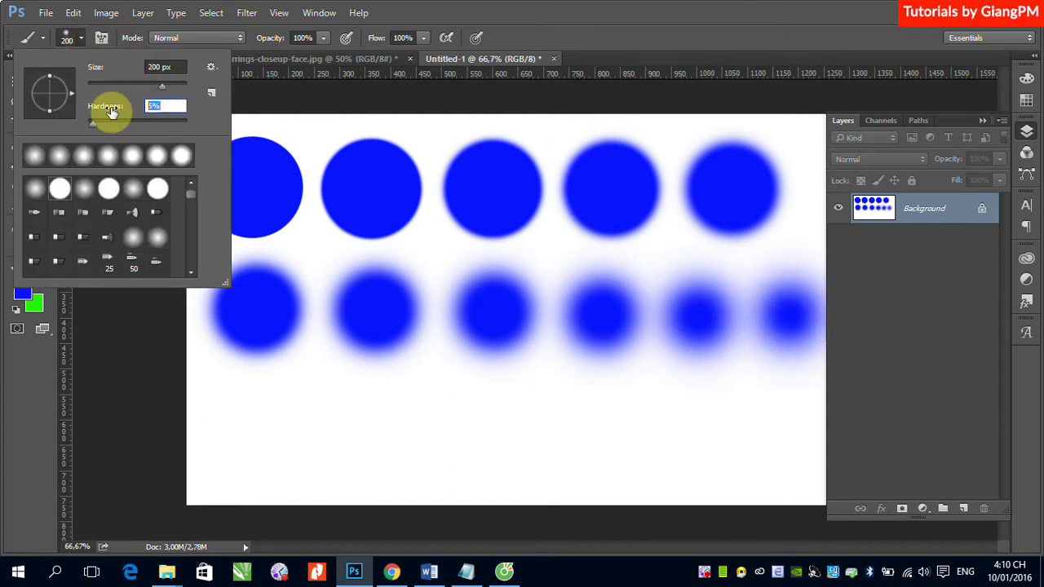
key("Return")
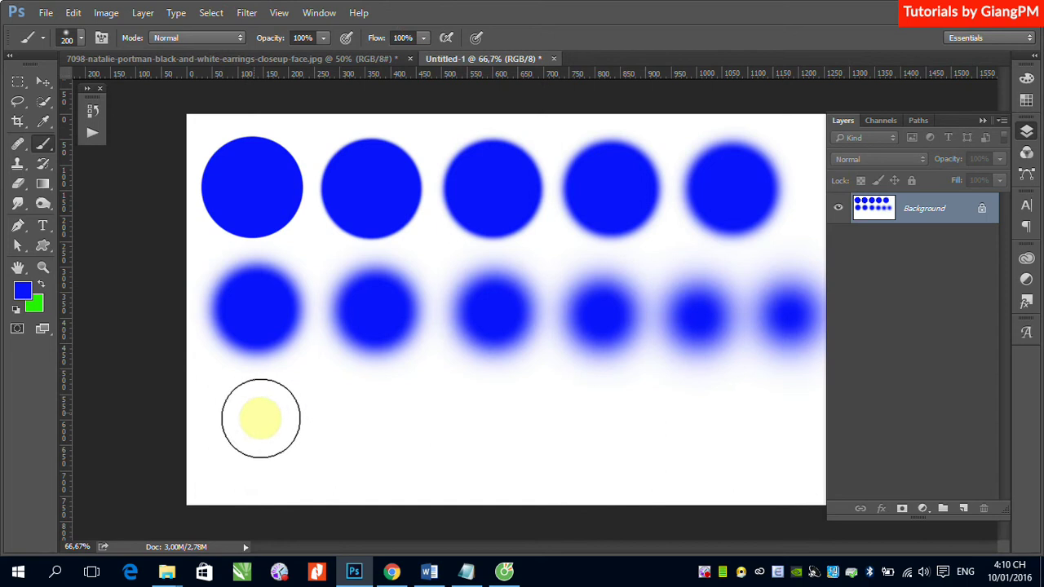
Paint one soft 200 px blue dot at the bottom left to start a third row
left_click(243, 422)
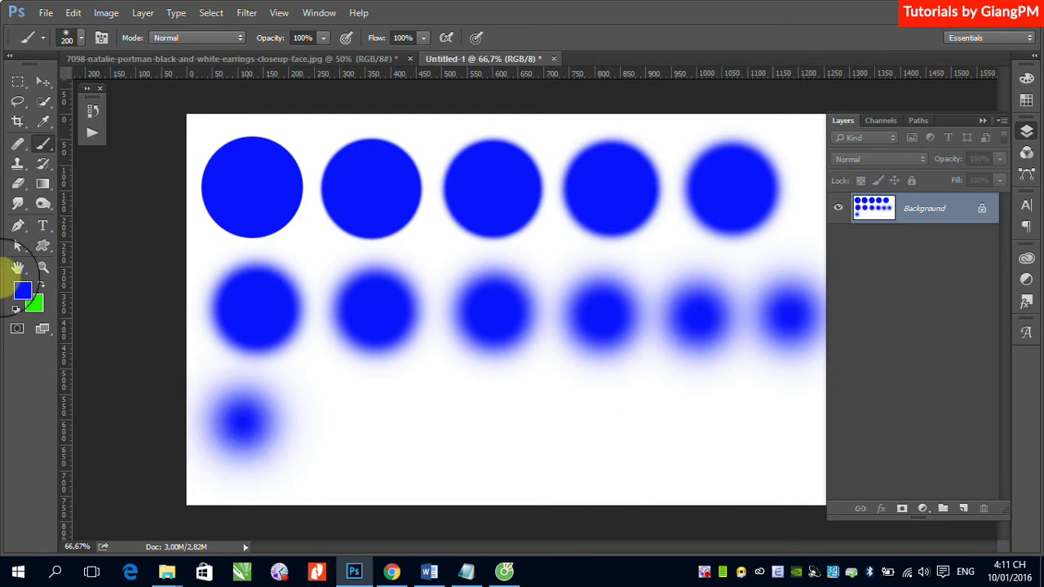
Create a new blank document, Untitled-2, with default settings
left_click(46, 12)
left_click(98, 31)
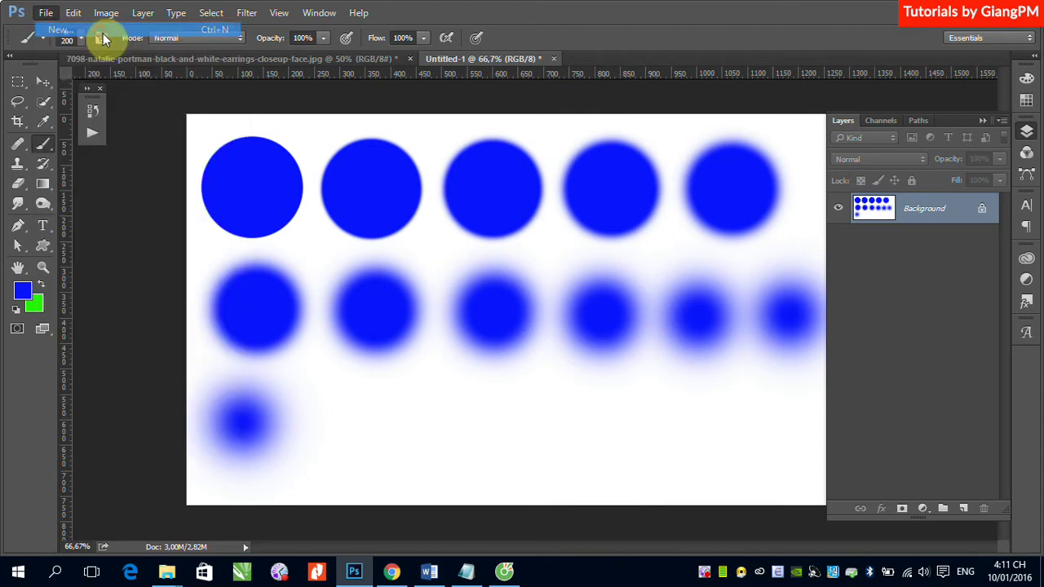
left_click(667, 130)
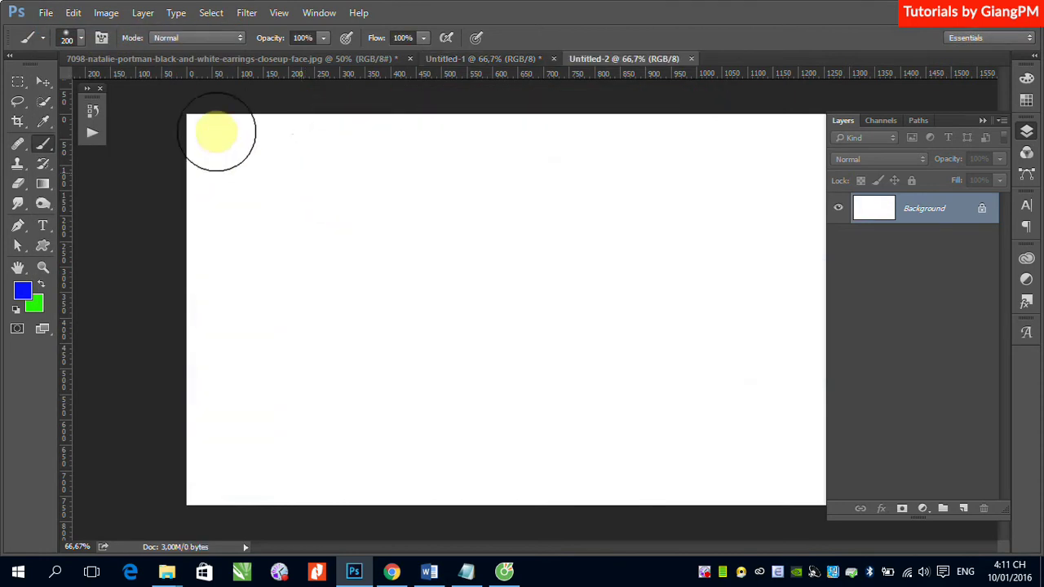
Set brush hardness to 100% and paint a hard blue circle near the top-left
left_click(80, 37)
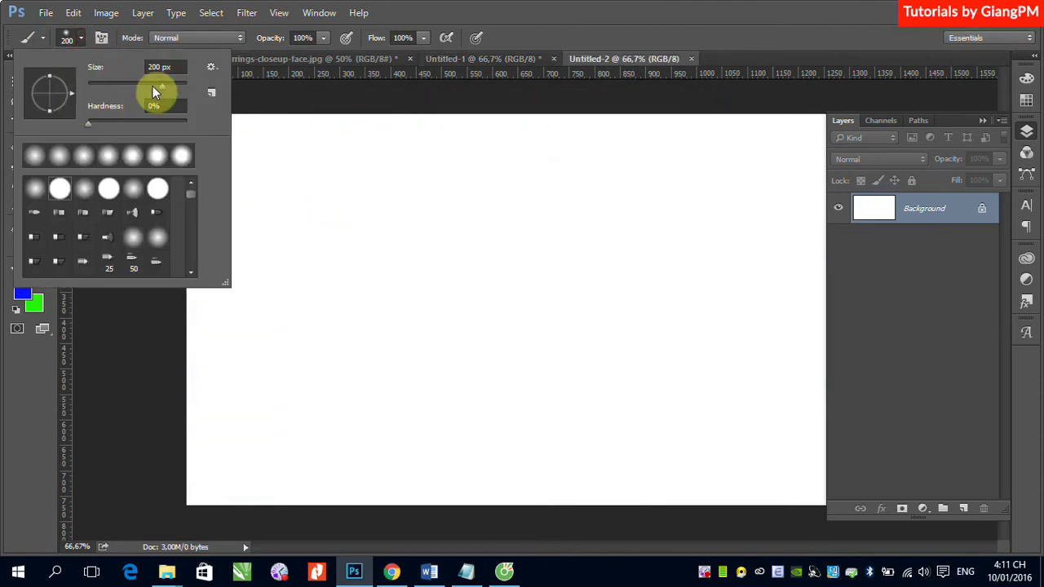
left_click_drag(90, 124, 196, 129)
left_click(451, 10)
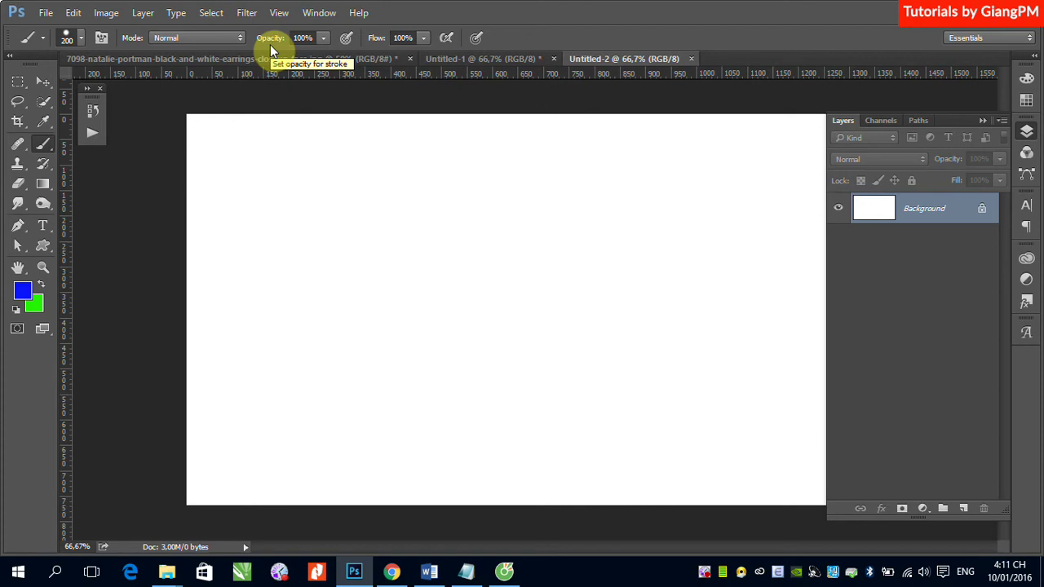
left_click(252, 182)
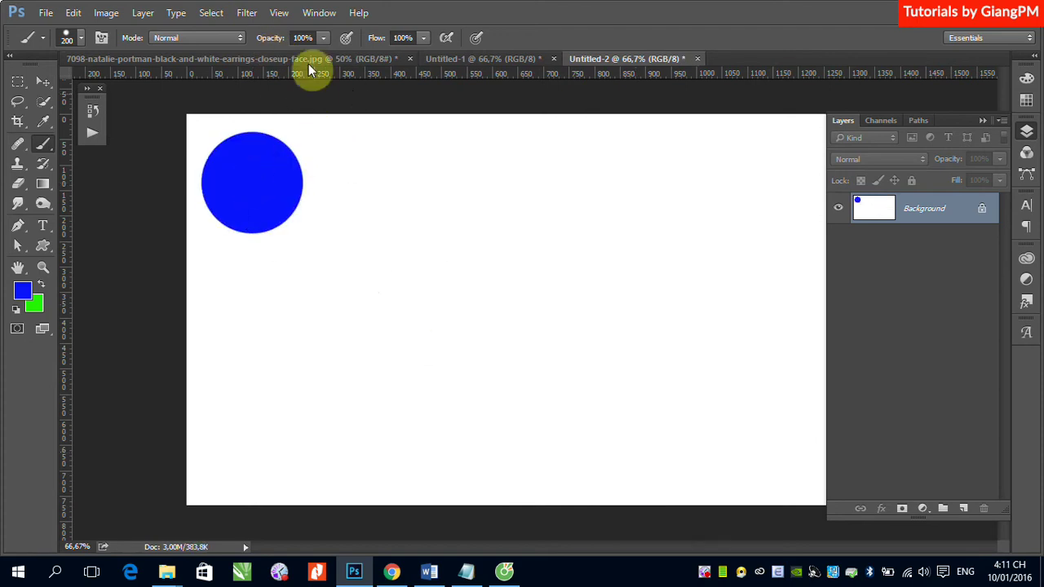
Paint a second circle at 90% opacity, undo both circles, and switch to the Move tool
left_click(302, 37)
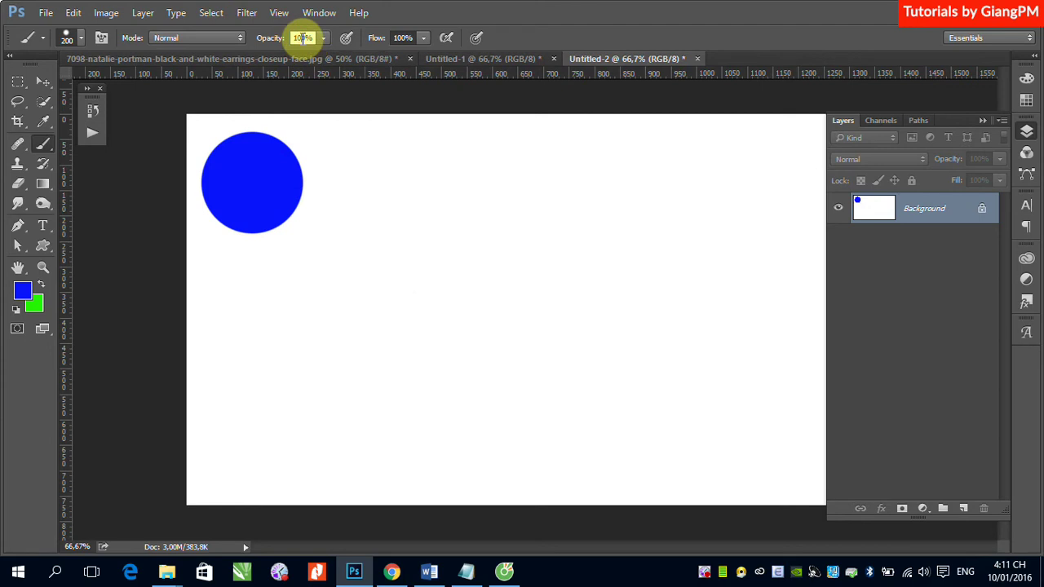
double_click(302, 38)
type("50")
type("9")
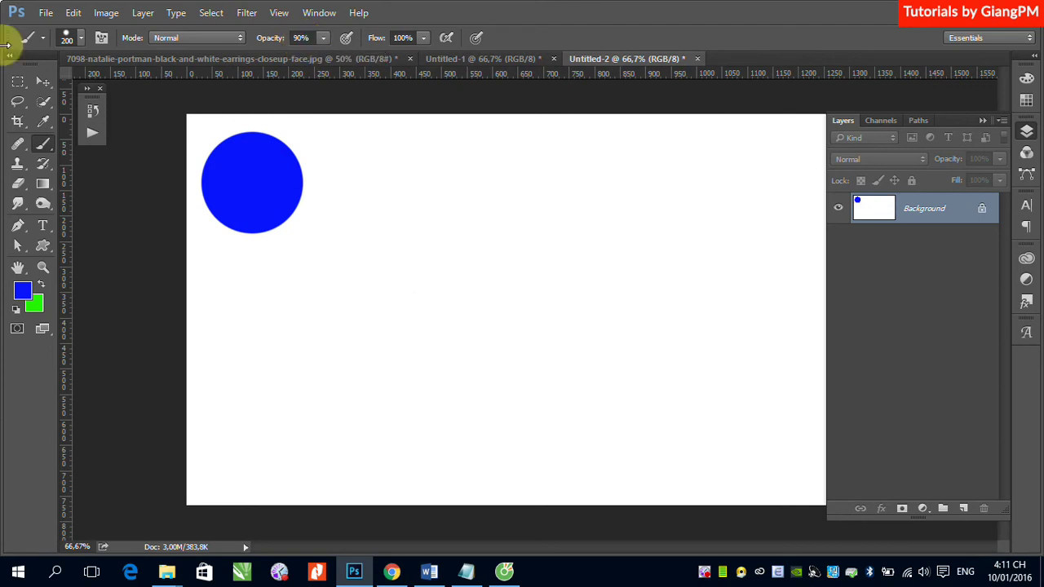
left_click(373, 186)
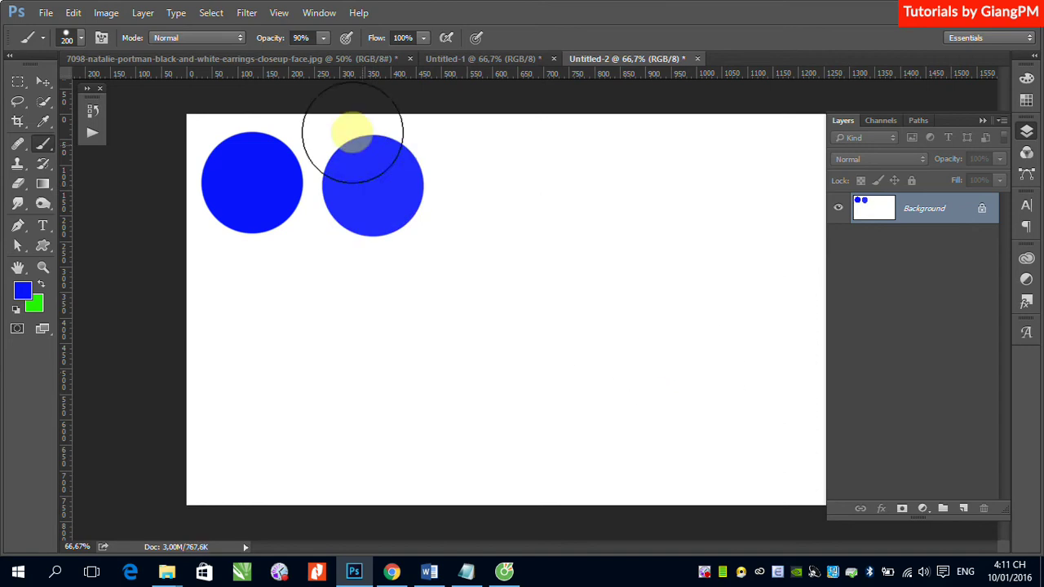
left_click(324, 38)
left_click(299, 37)
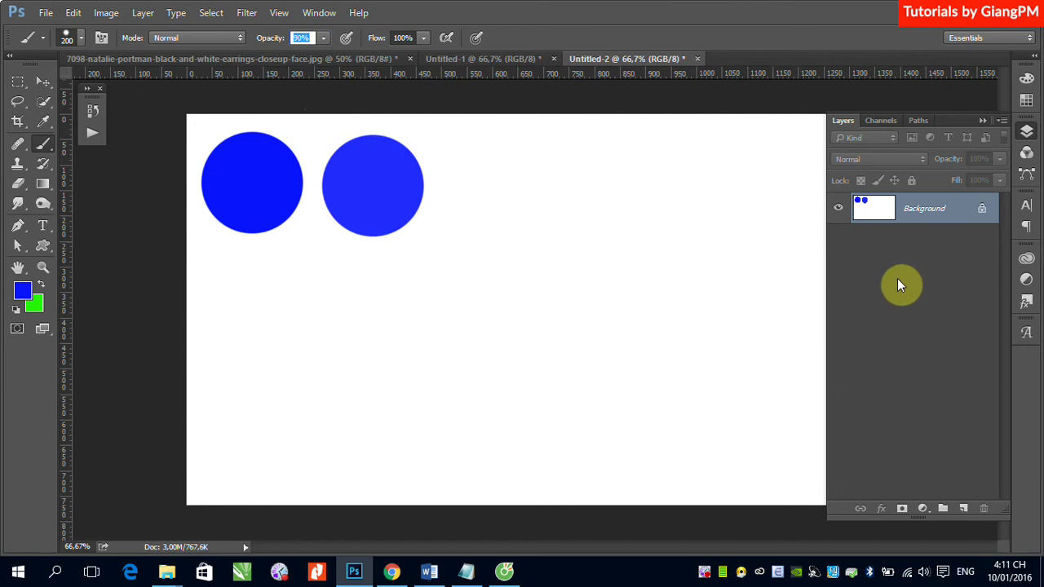
key("ctrl+alt+z")
key("ctrl+alt+z")
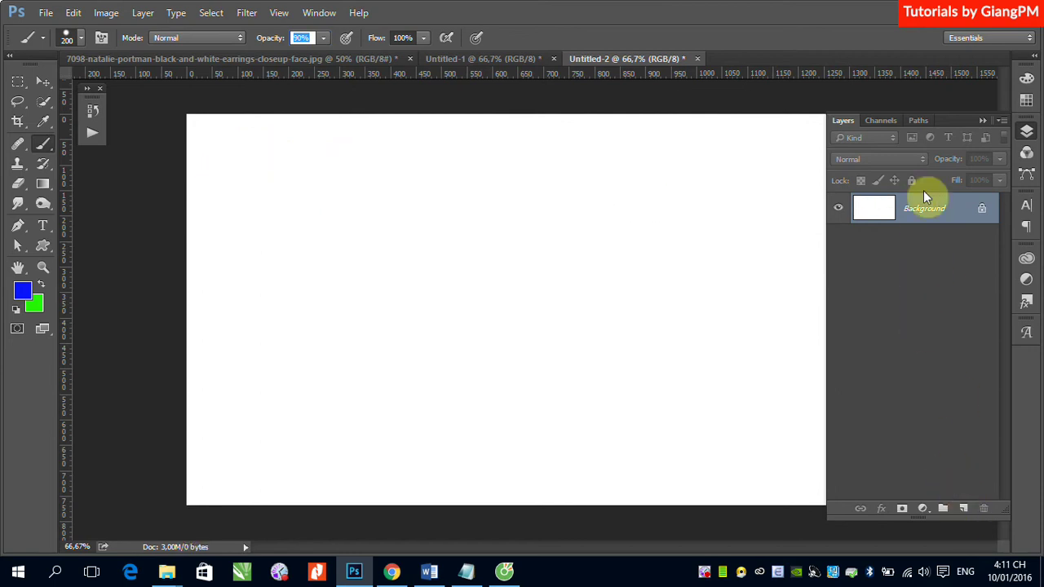
left_click(40, 82)
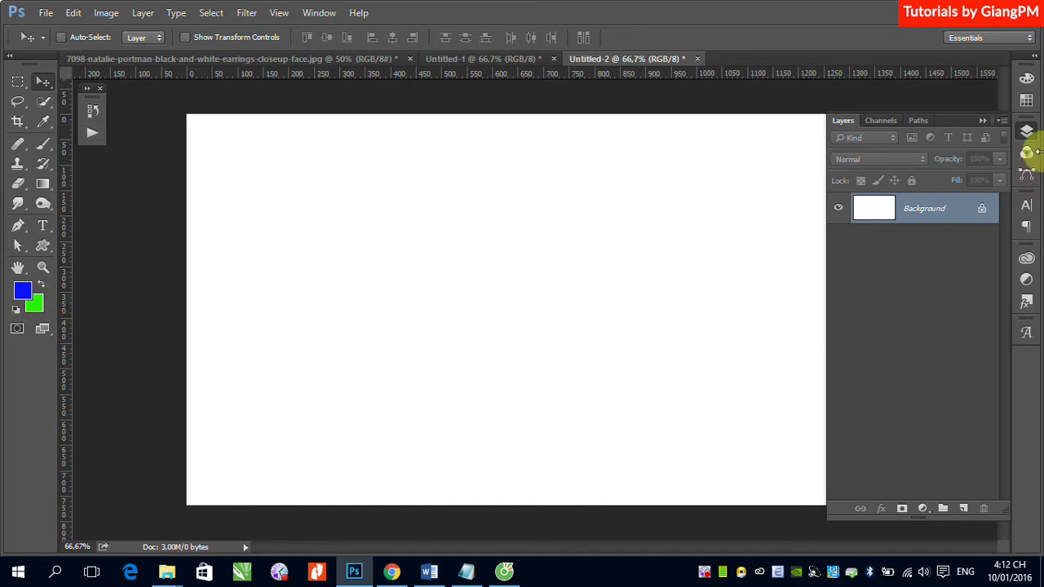
Fill the Untitled-2 canvas with RGB Yellow and add an empty Layer 1
left_click(1027, 99)
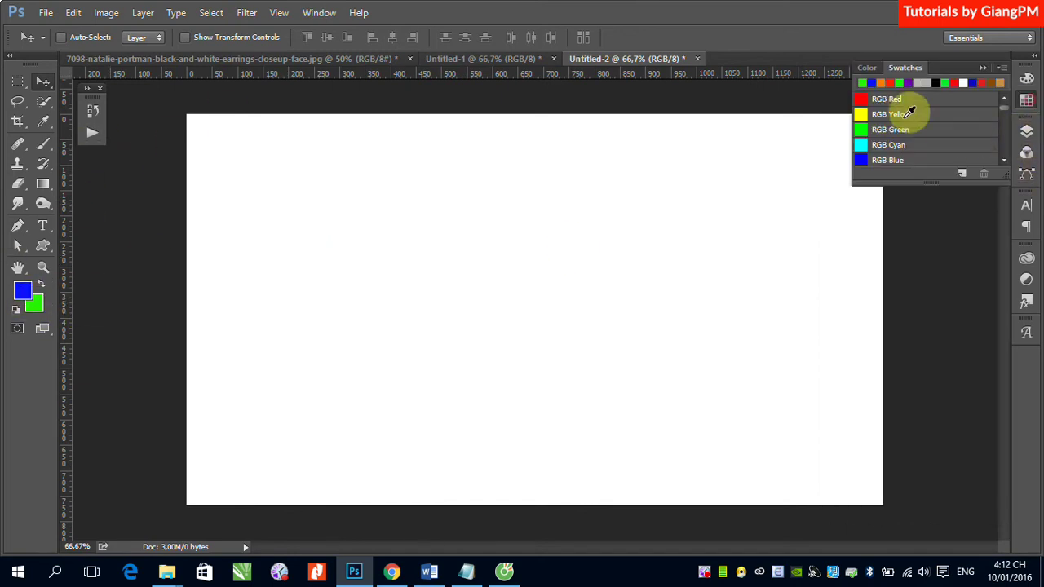
left_click(862, 114)
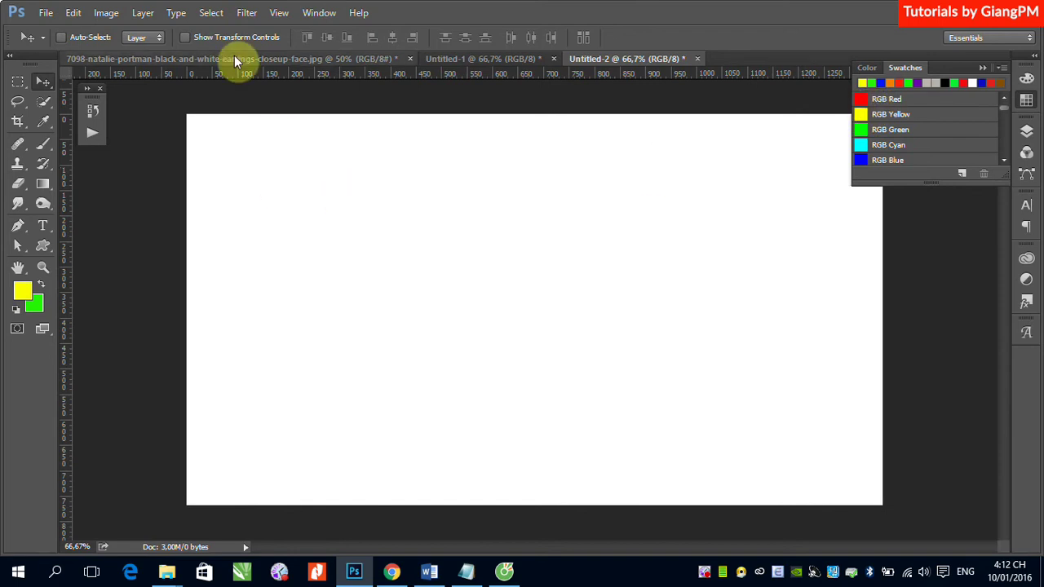
key("alt+BackSpace")
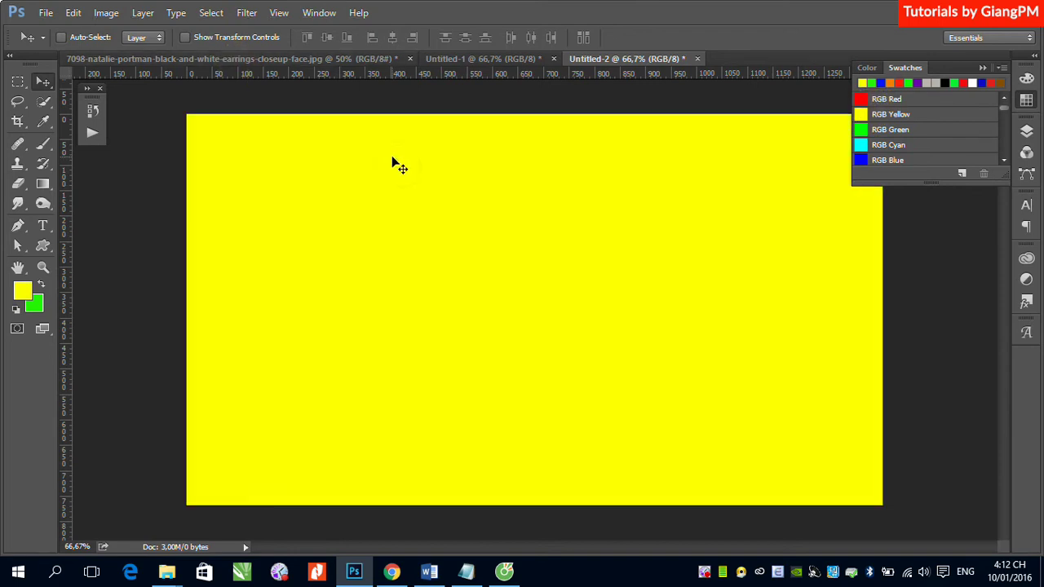
left_click(1027, 132)
left_click(964, 510)
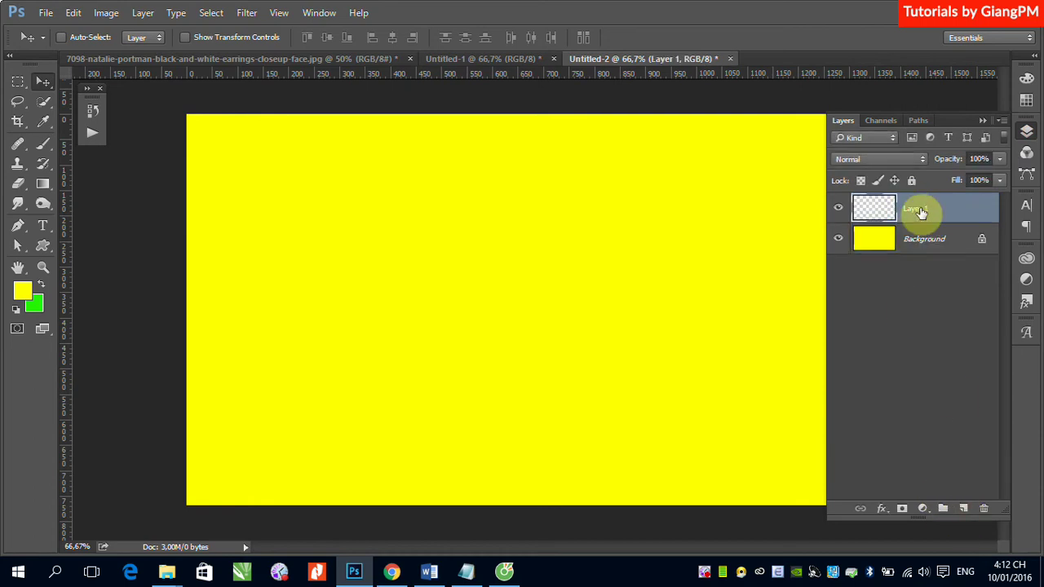
Set the foreground colour to a bright saturated blue in the Color Picker
left_click(27, 299)
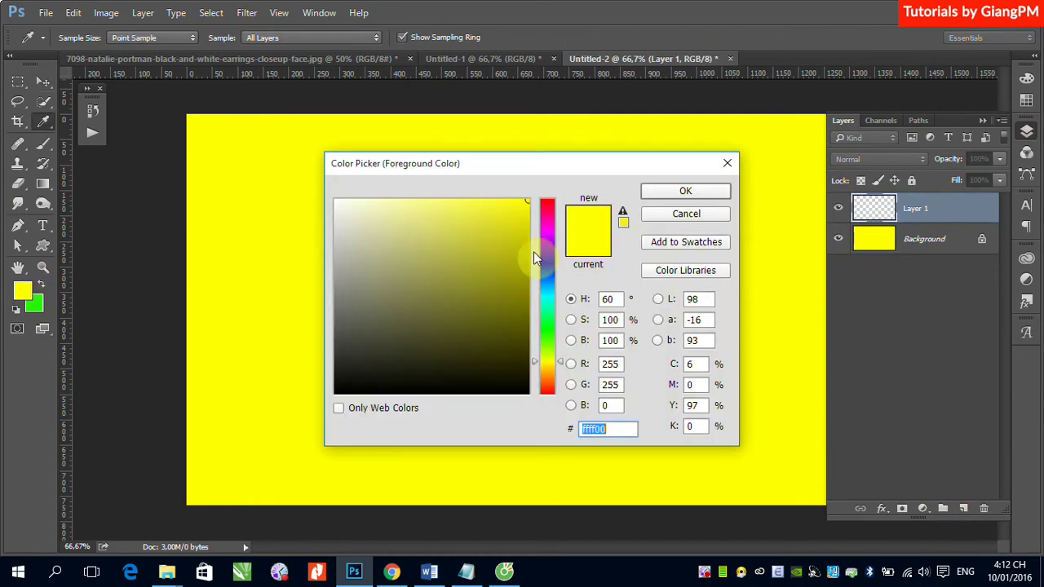
left_click(552, 262)
left_click(526, 201)
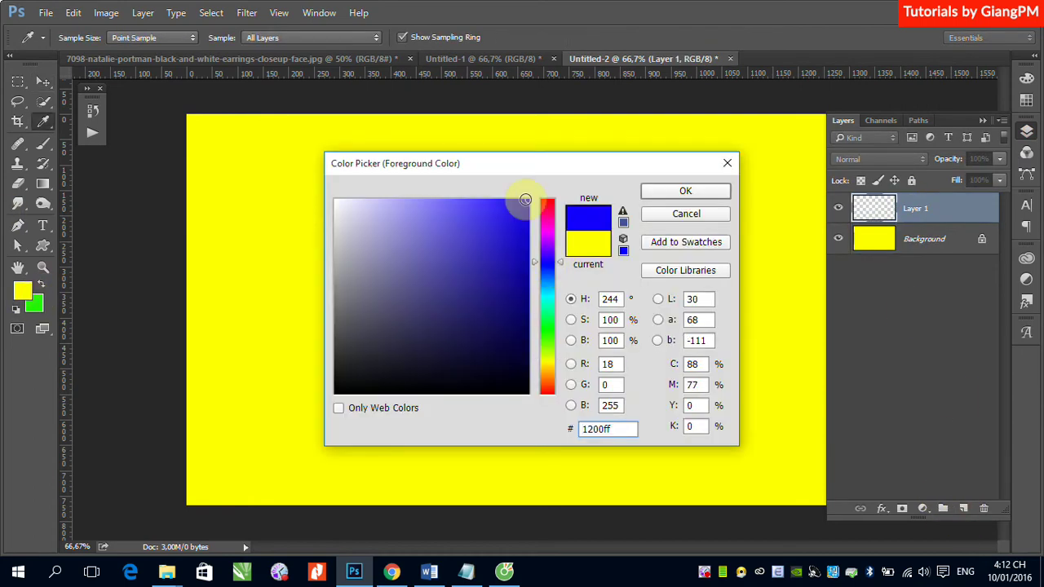
left_click(677, 193)
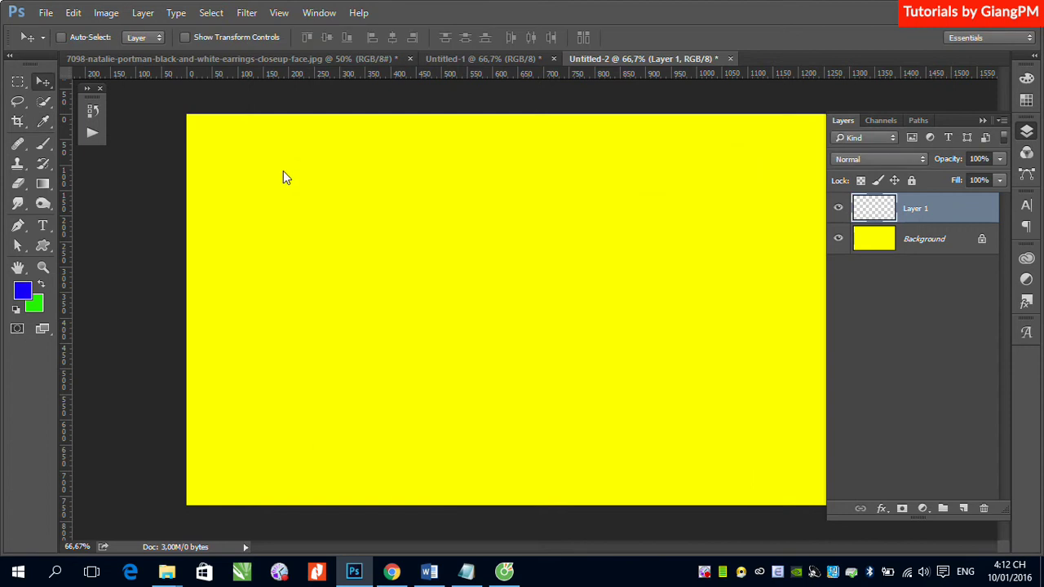
With the Brush tool, paint blue circles at 100% and 90% opacity
left_click(43, 143)
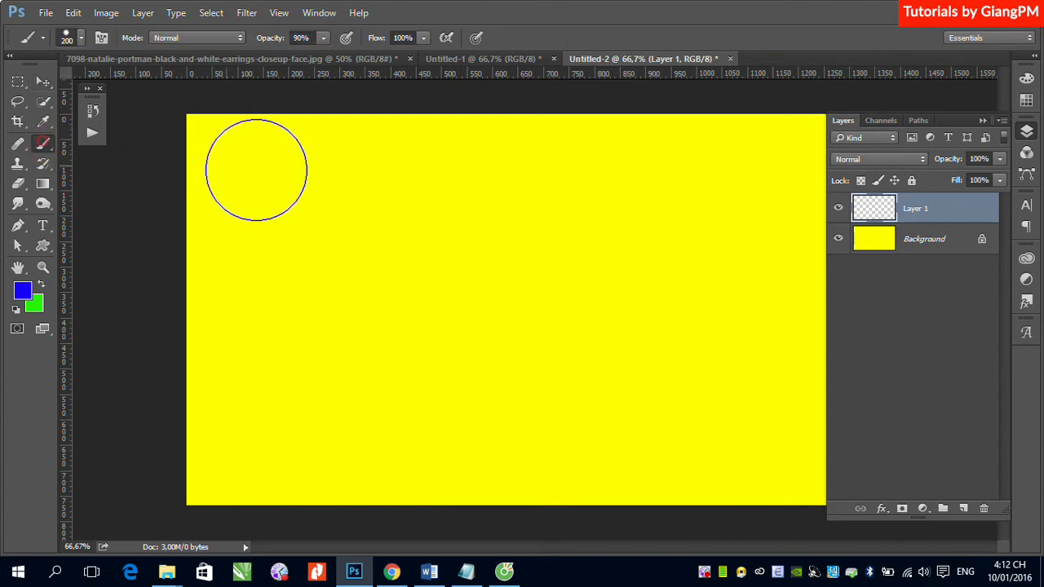
left_click(300, 38)
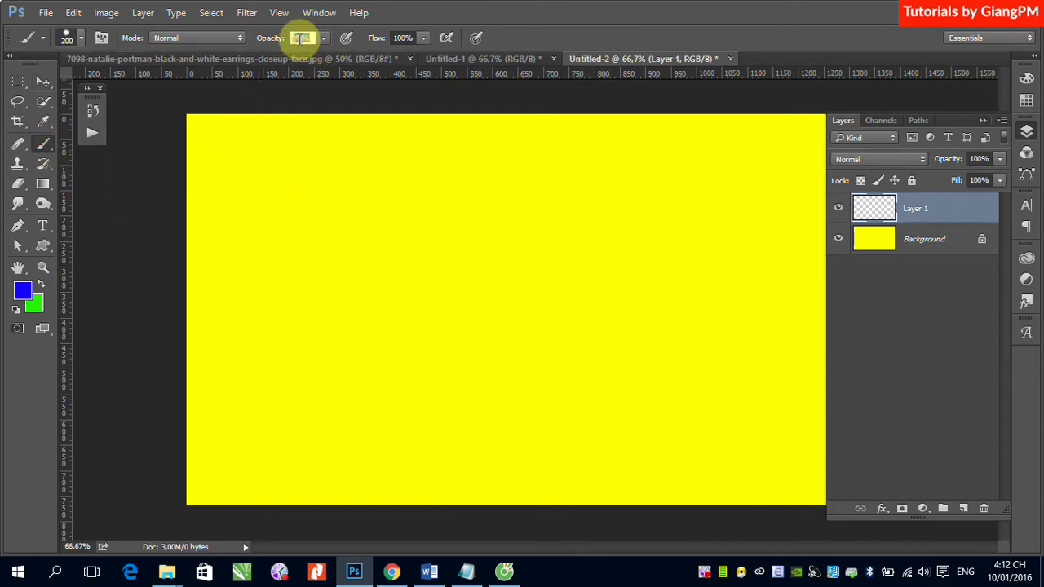
type("100")
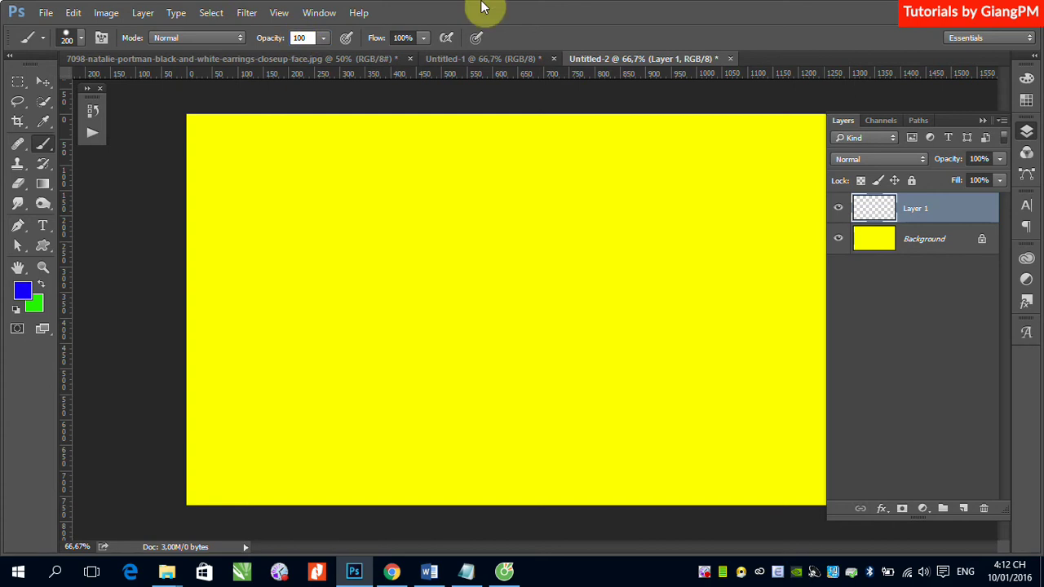
left_click(250, 183)
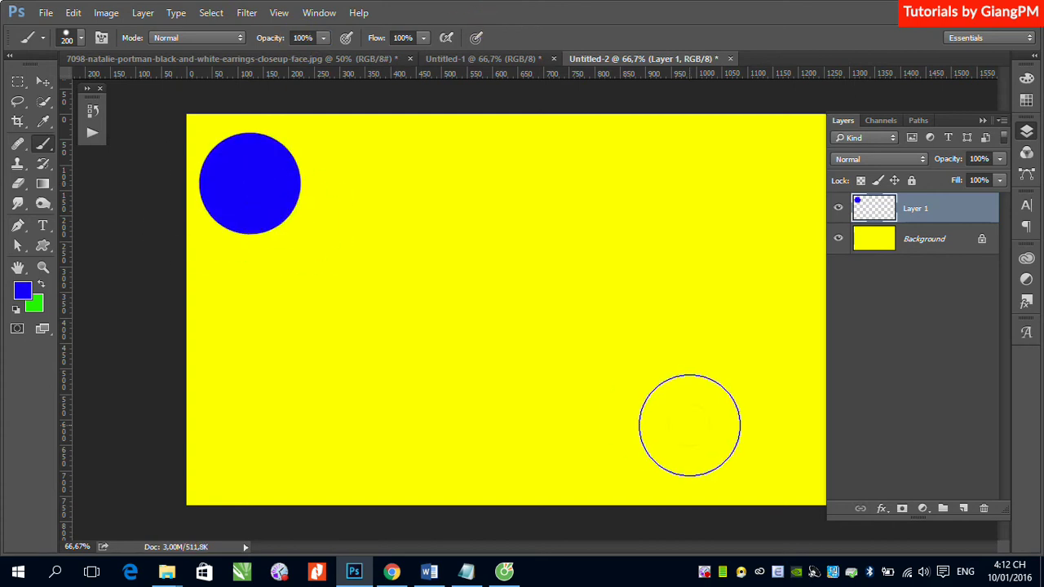
left_click(324, 37)
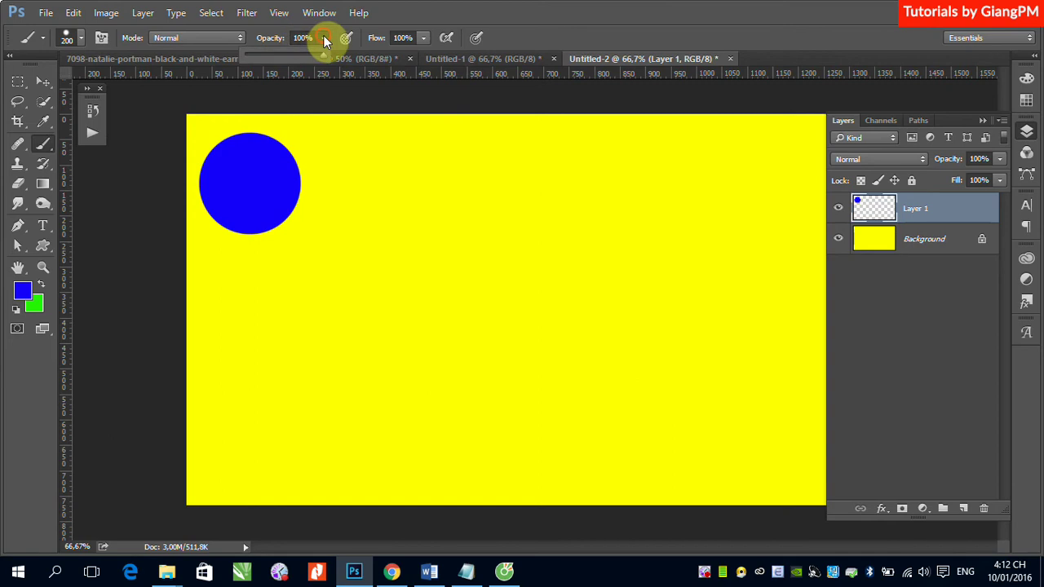
left_click(301, 38)
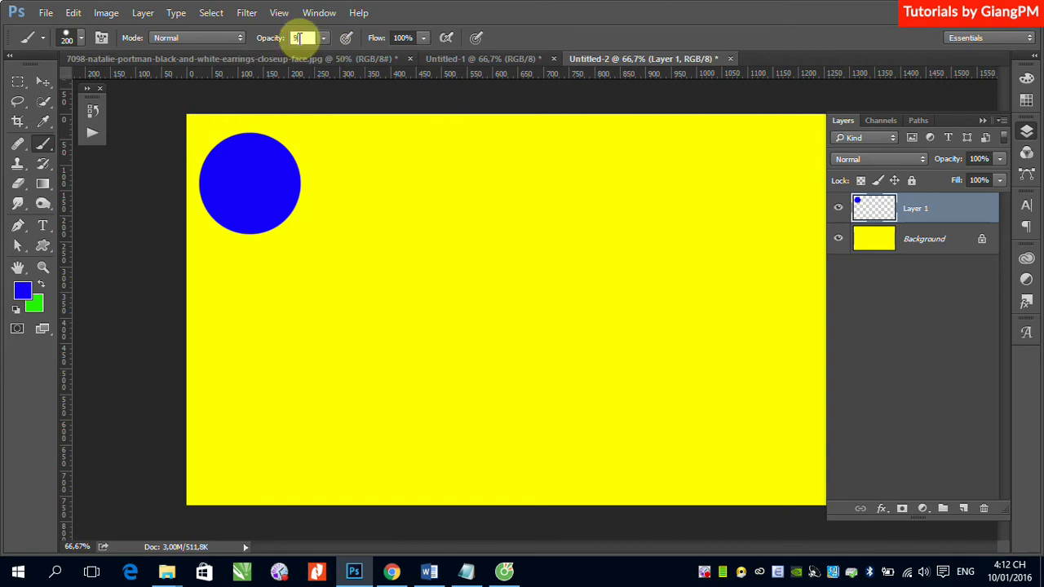
type("0")
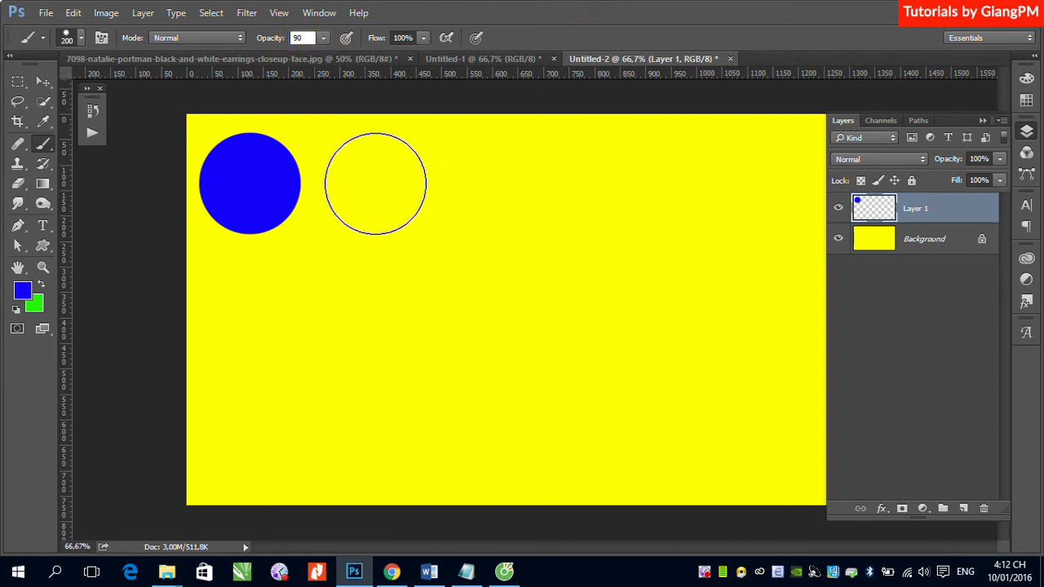
left_click(375, 183)
Continue the row with circles at 80% and 70% opacity
left_click(301, 38)
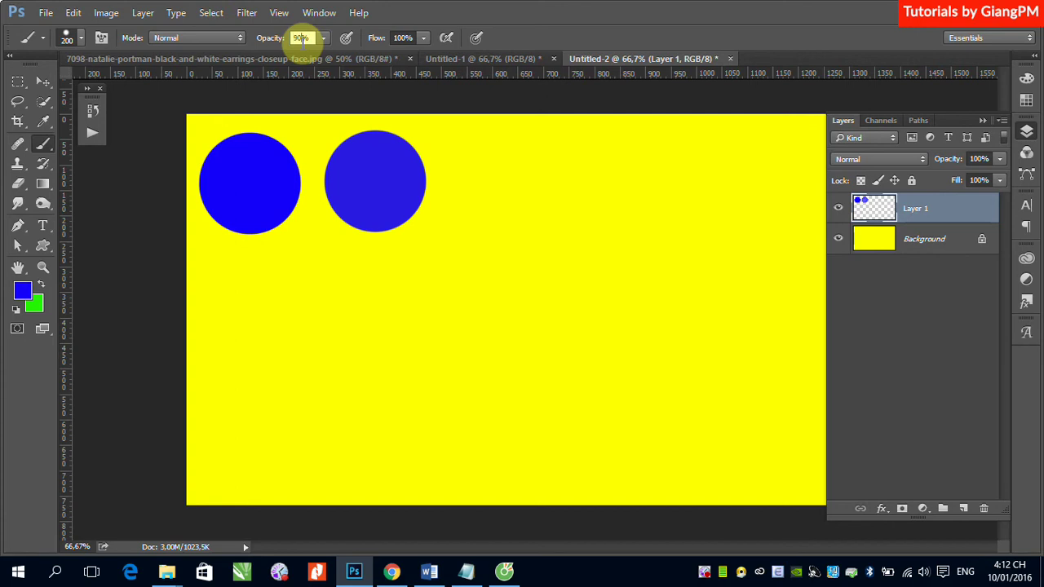
double_click(301, 38)
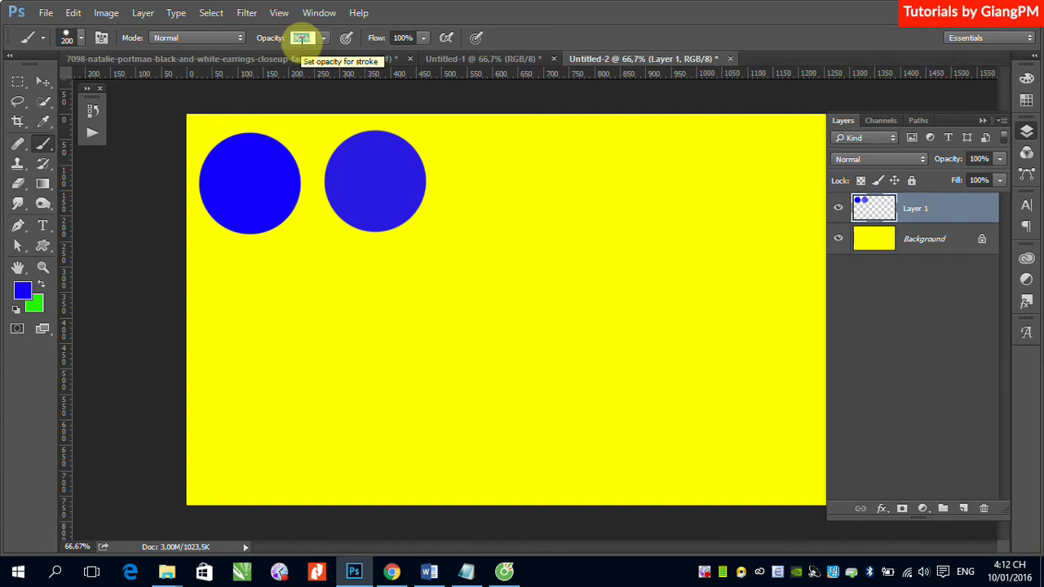
type("80")
key("Return")
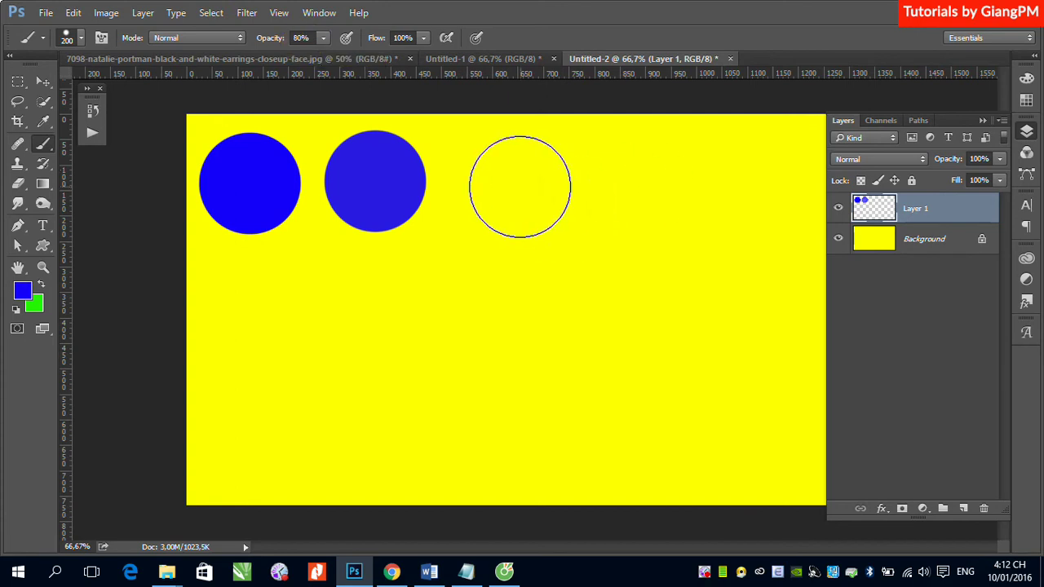
left_click(499, 185)
type("30")
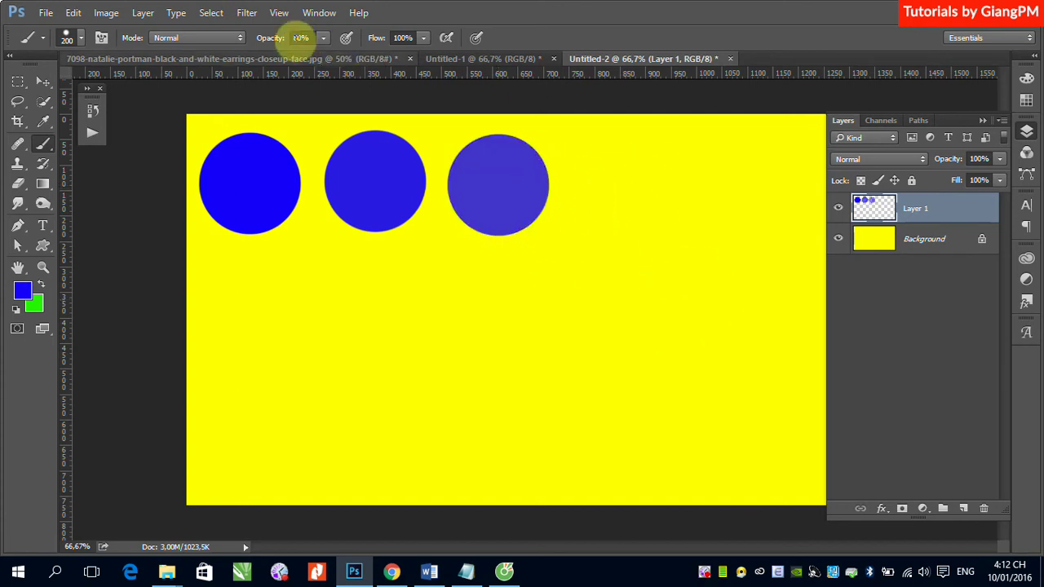
left_click(296, 38)
type("70")
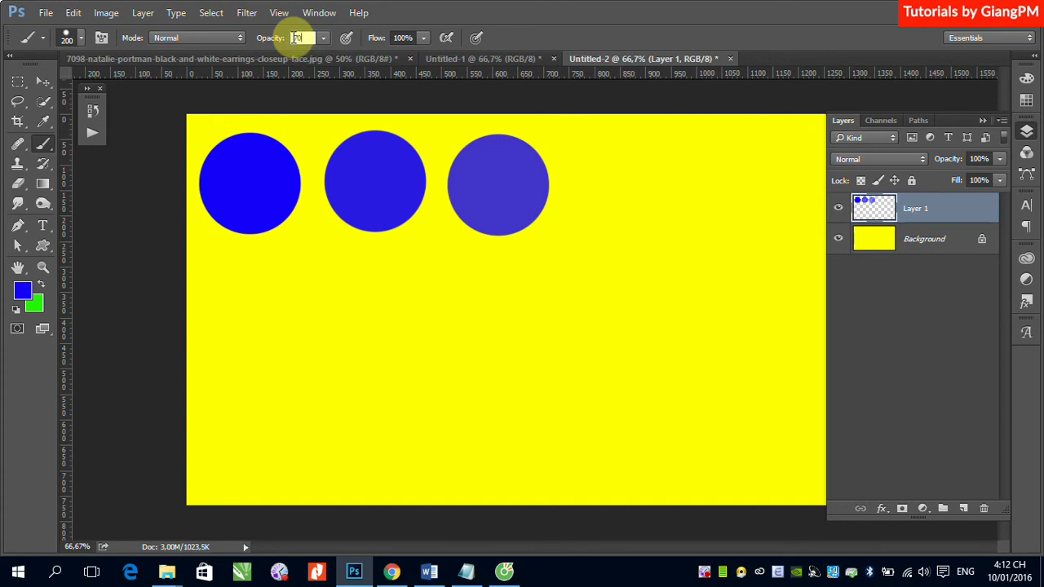
key("Return")
left_click(623, 185)
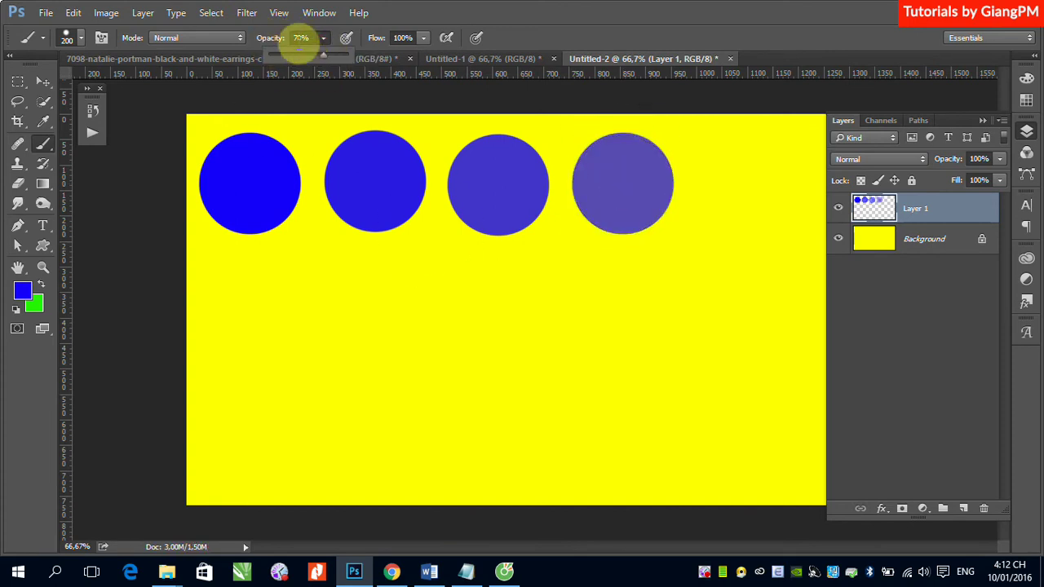
Paint a 60% circle ending the row and a 50% circle below the first
left_click(300, 38)
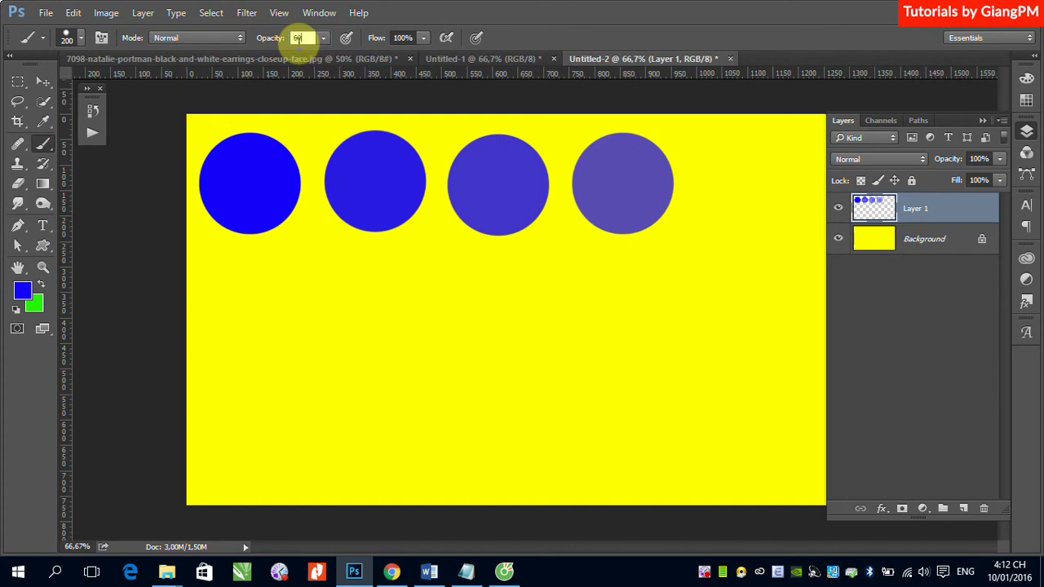
type("60")
key("Return")
left_click(744, 187)
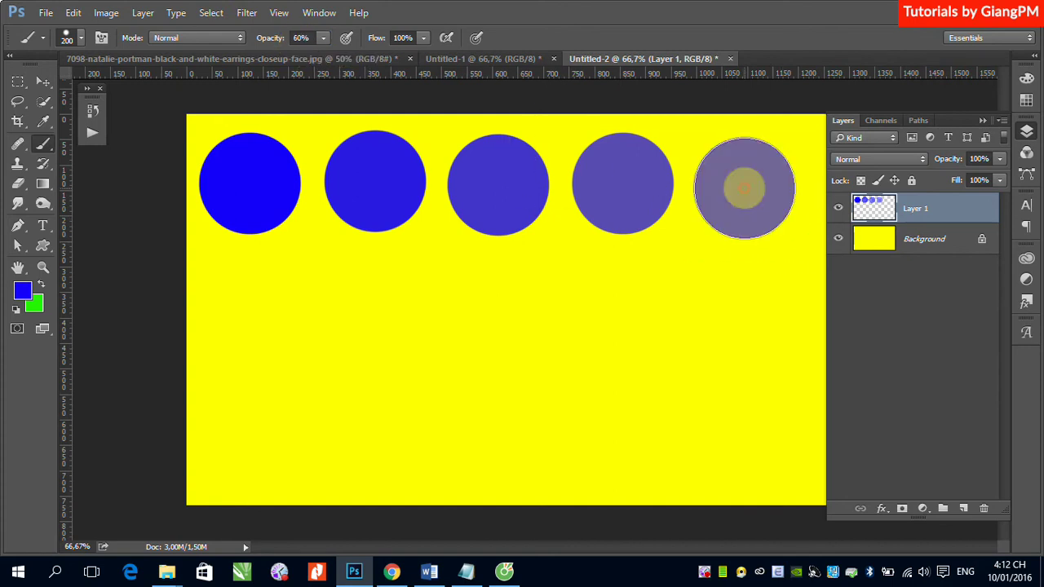
left_click(304, 38)
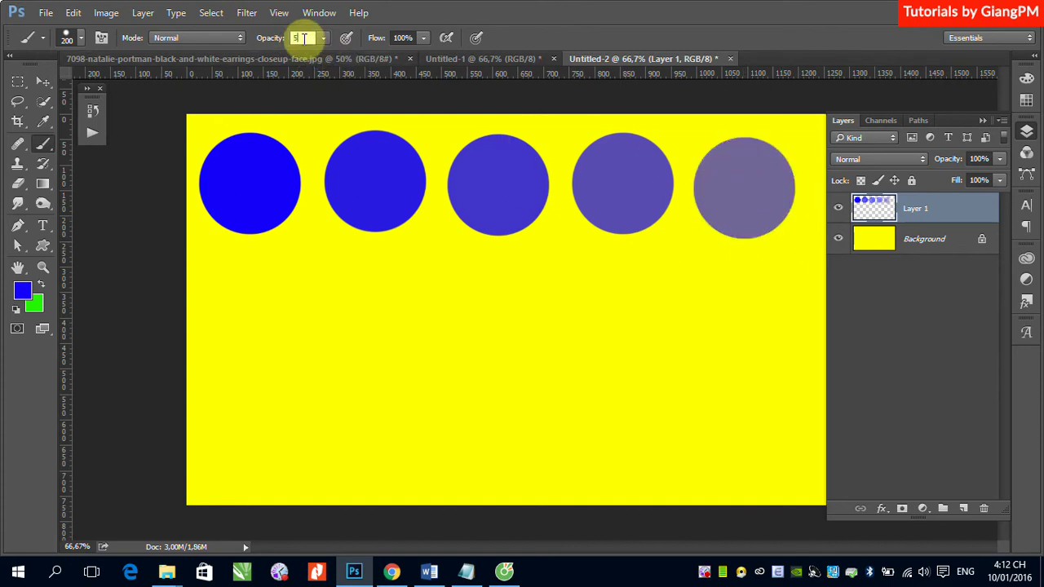
type("50")
key("Return")
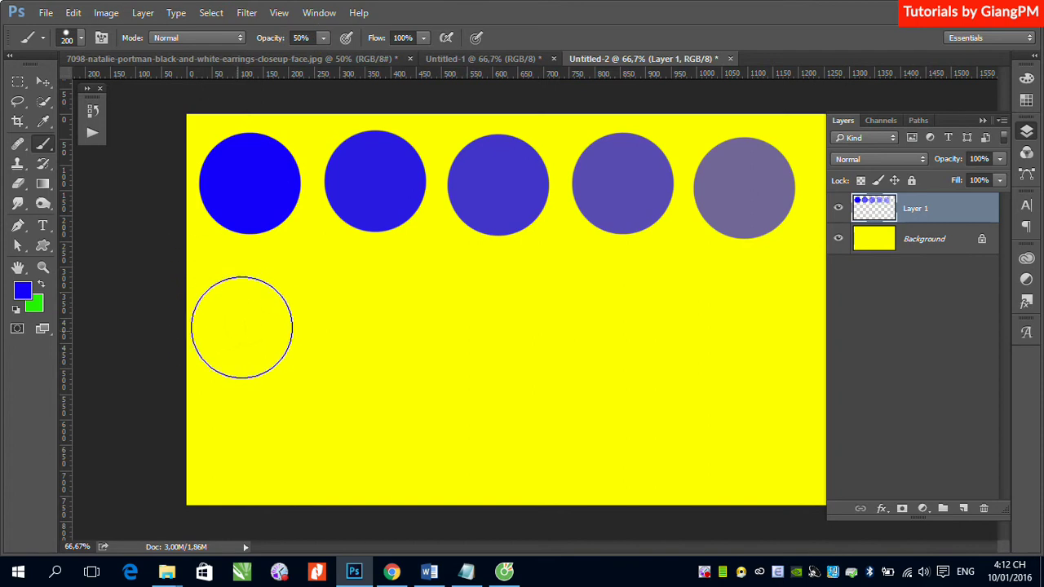
left_click(254, 326)
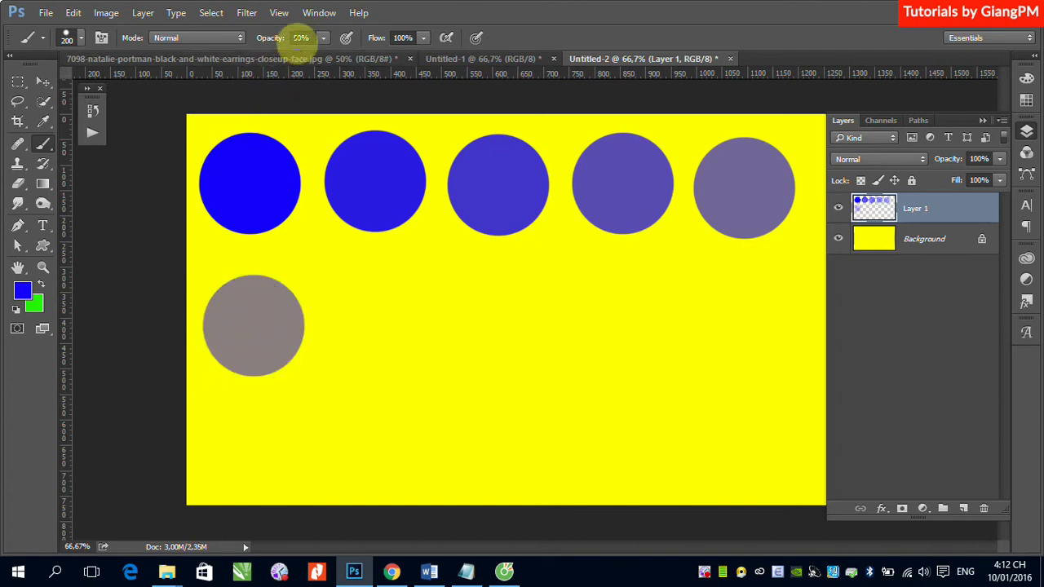
left_click(301, 39)
Paint a 40% opacity circle beside the 50% one, keep Normal mode, and reset opacity to 100%
type("4")
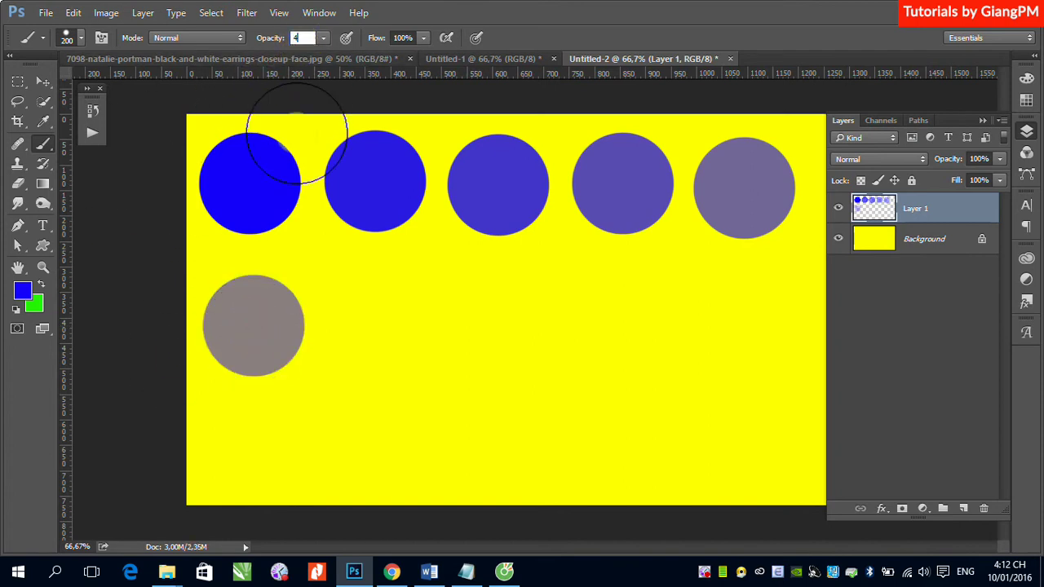
type("0")
left_click(385, 335)
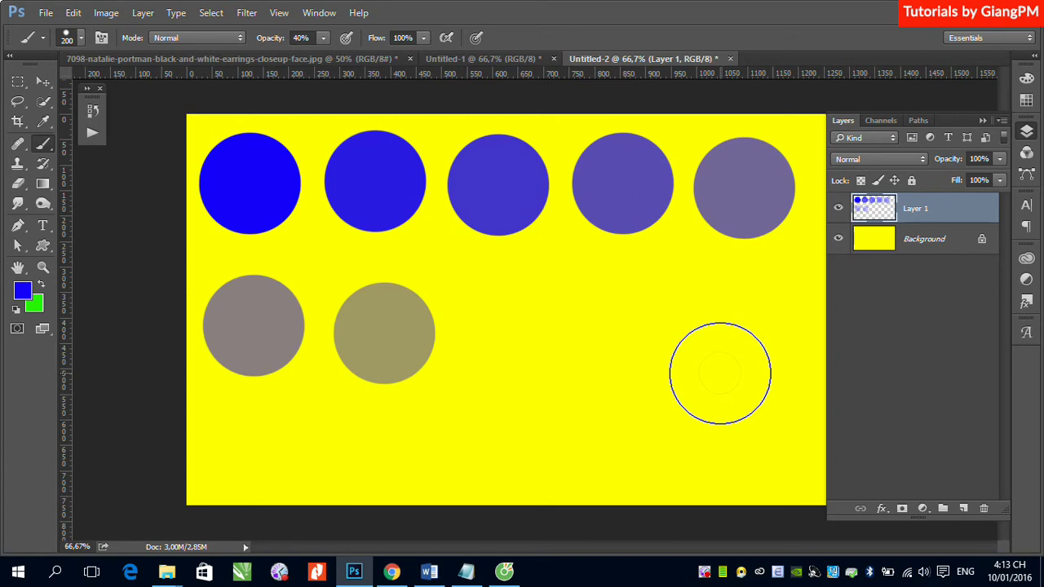
left_click(300, 37)
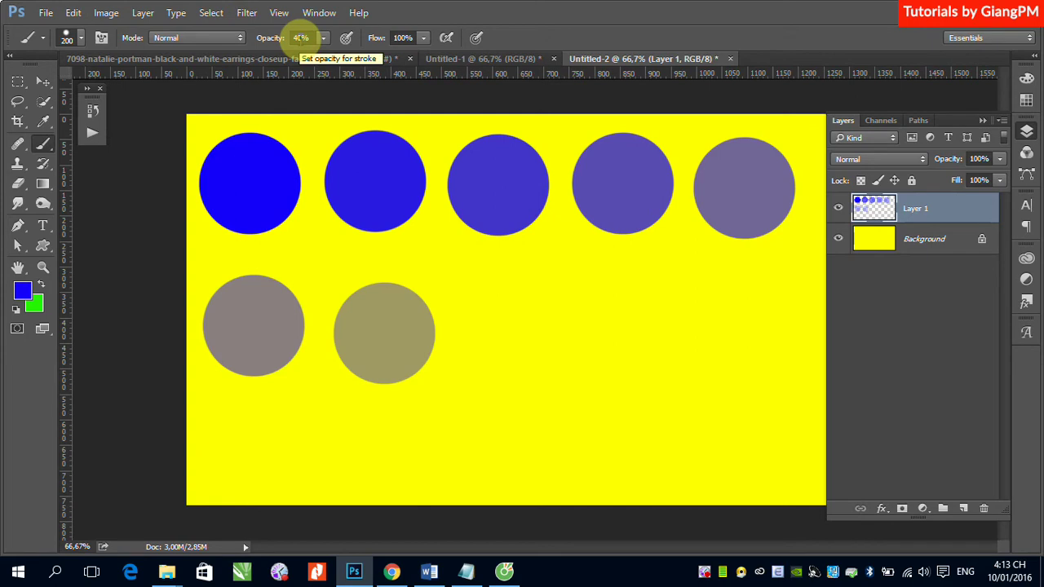
left_click(238, 38)
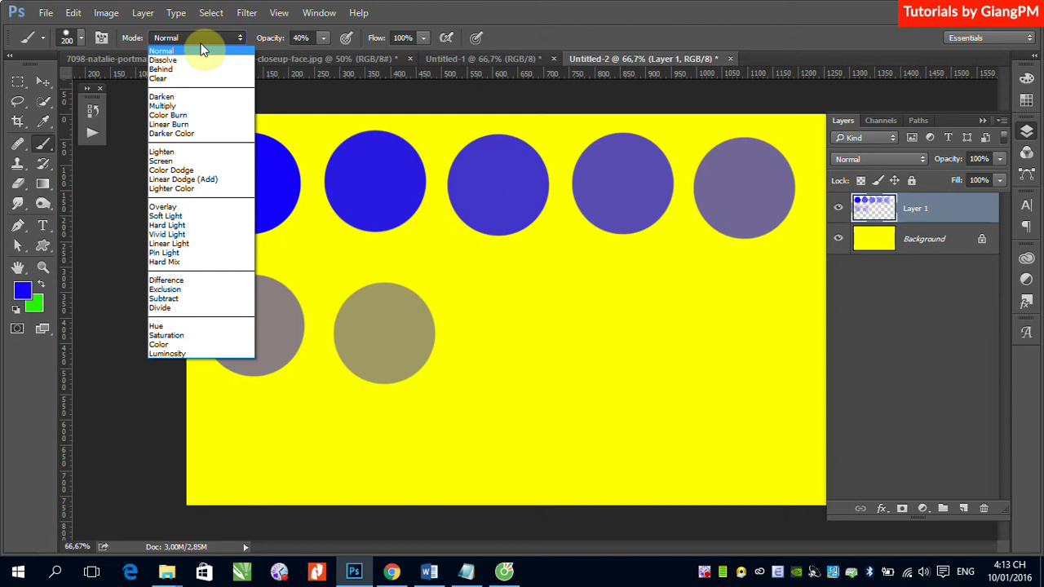
left_click(298, 37)
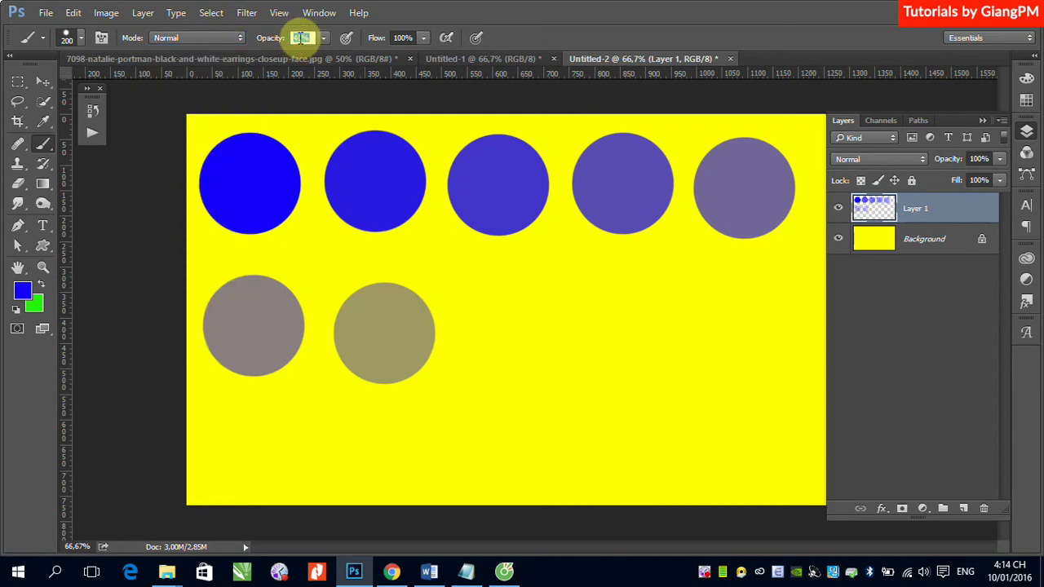
type("100")
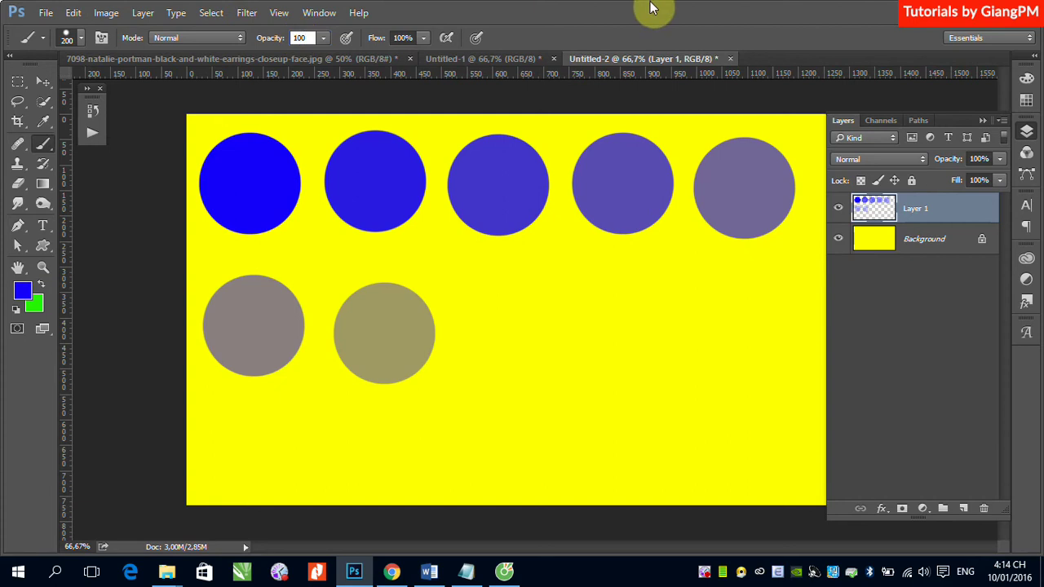
Open the beach photo of the jumping woman and hide the Layers panel
left_click(45, 12)
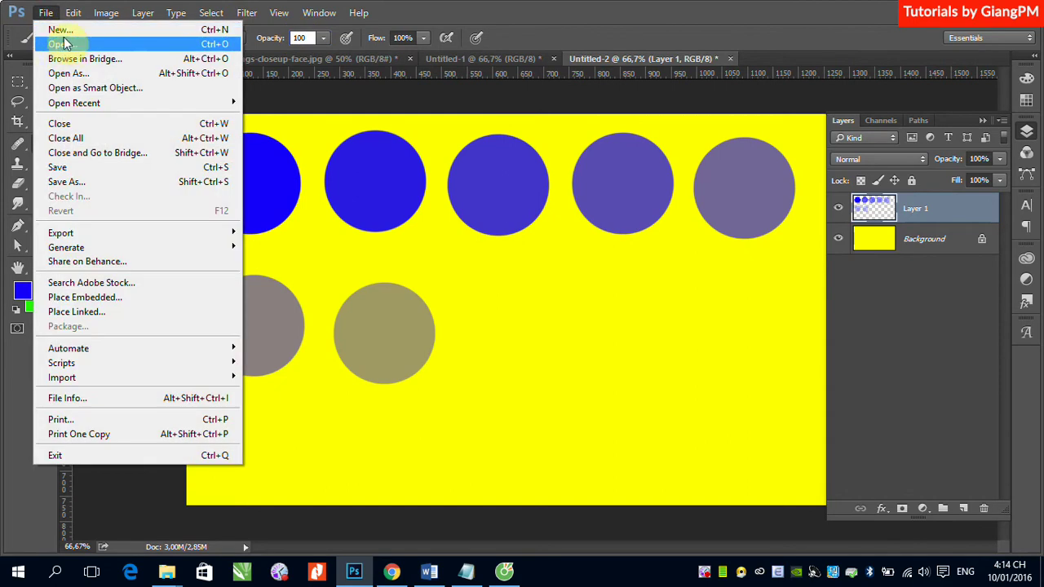
left_click(64, 44)
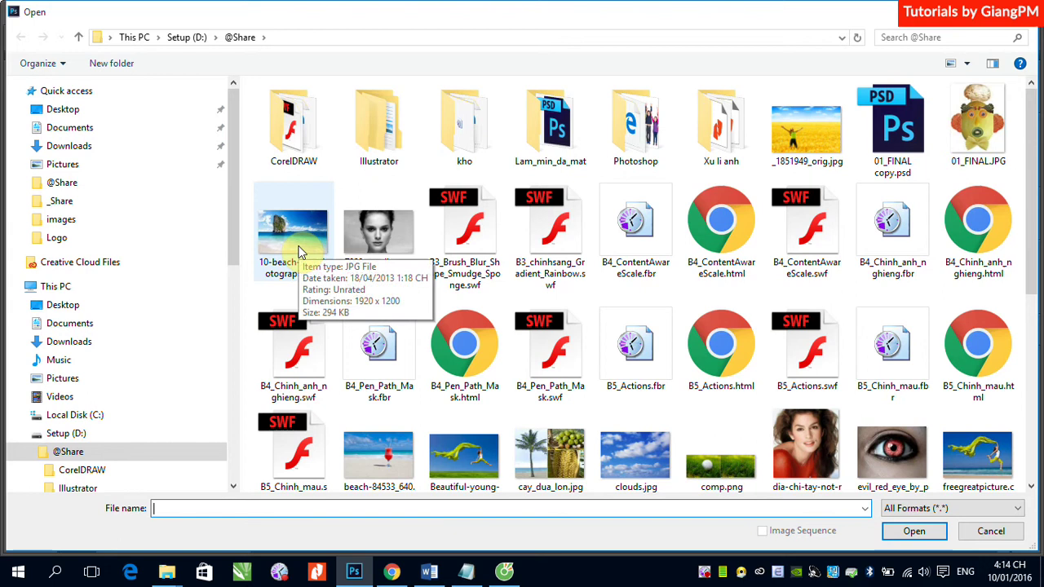
left_click(979, 457)
left_click(907, 537)
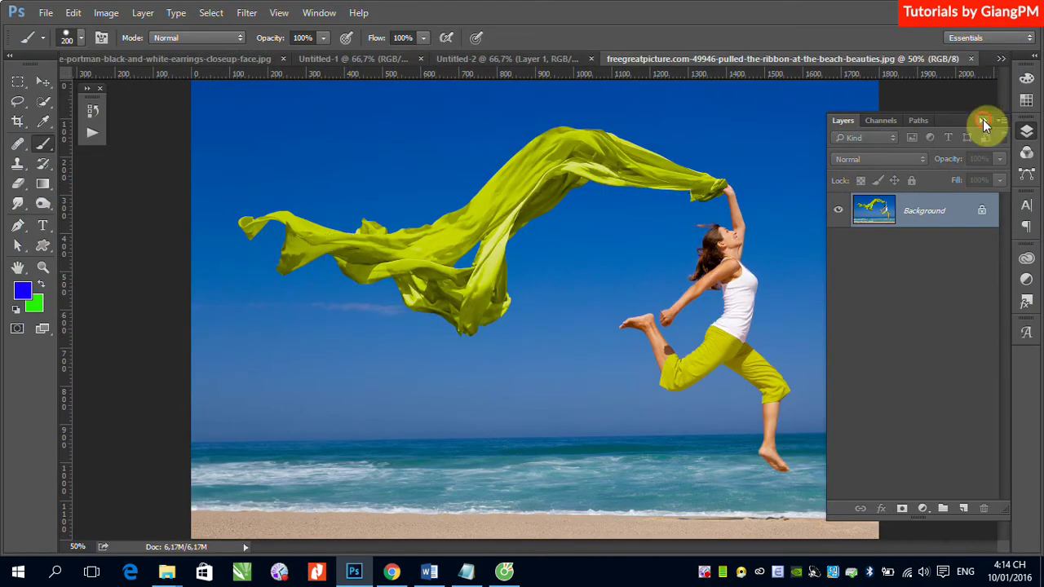
left_click(983, 119)
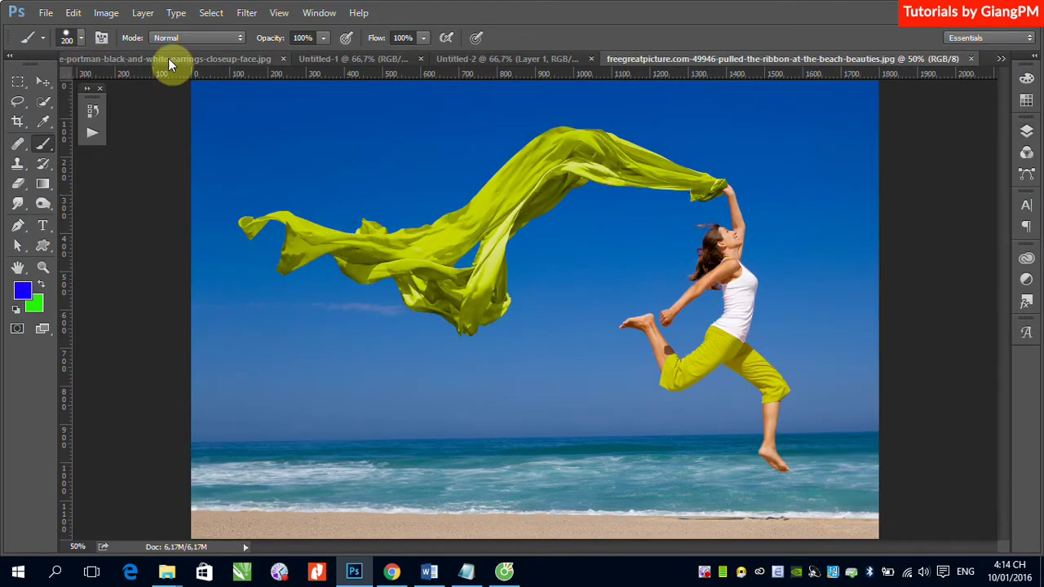
Paint a Normal-mode blue dab over the woman's face, then undo it
left_click(239, 39)
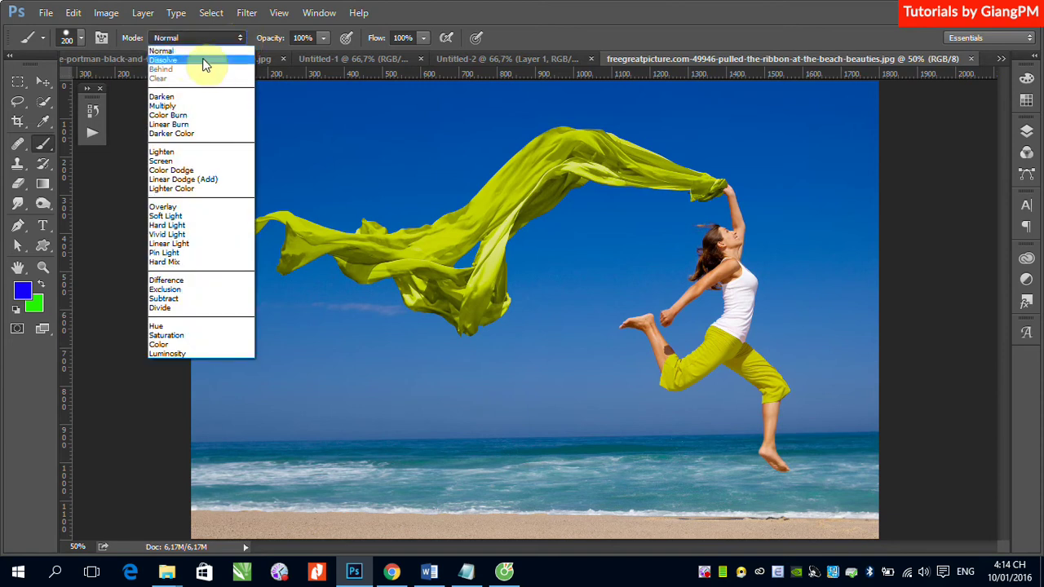
left_click(186, 54)
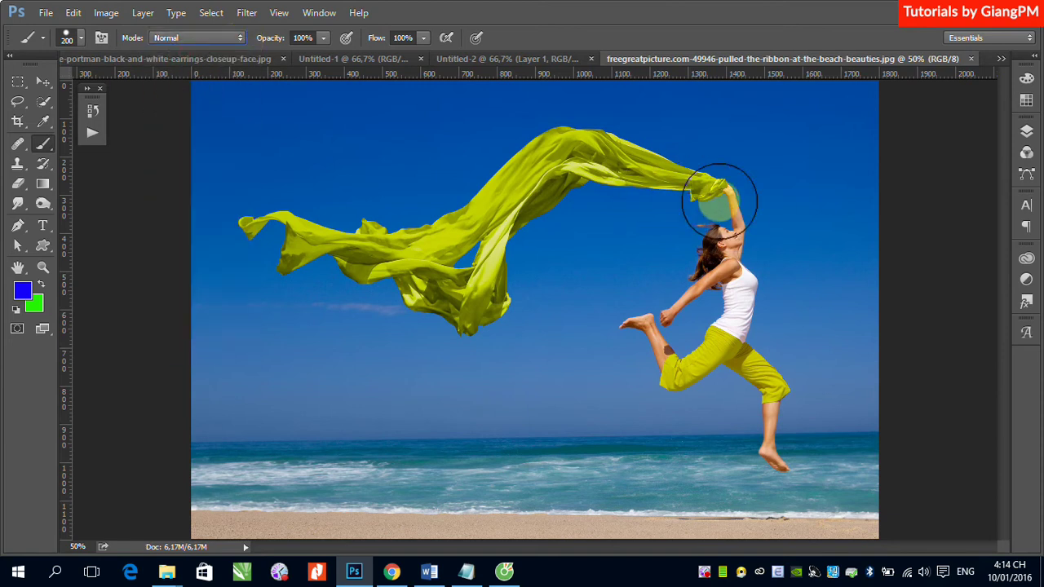
left_click(725, 245)
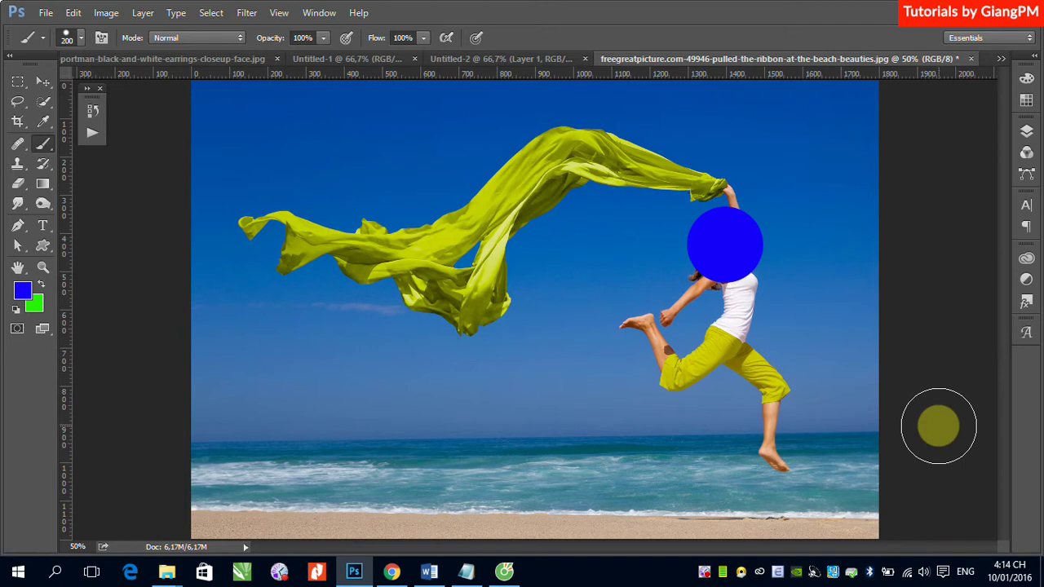
key("ctrl+z")
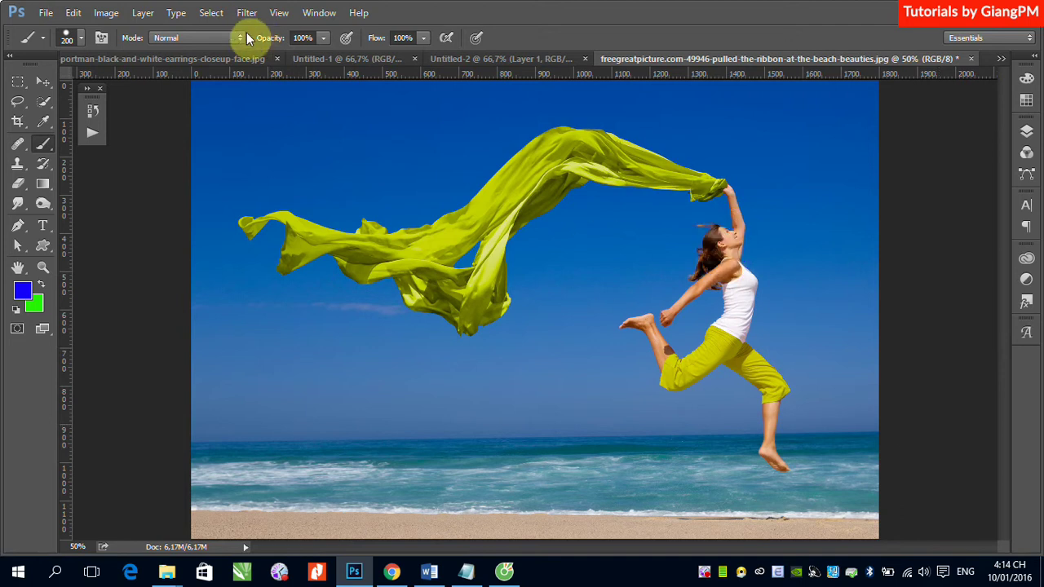
left_click(237, 36)
Paint a Dissolve dab on the face, zoom in, and add a Normal-mode circle beside it
left_click(211, 60)
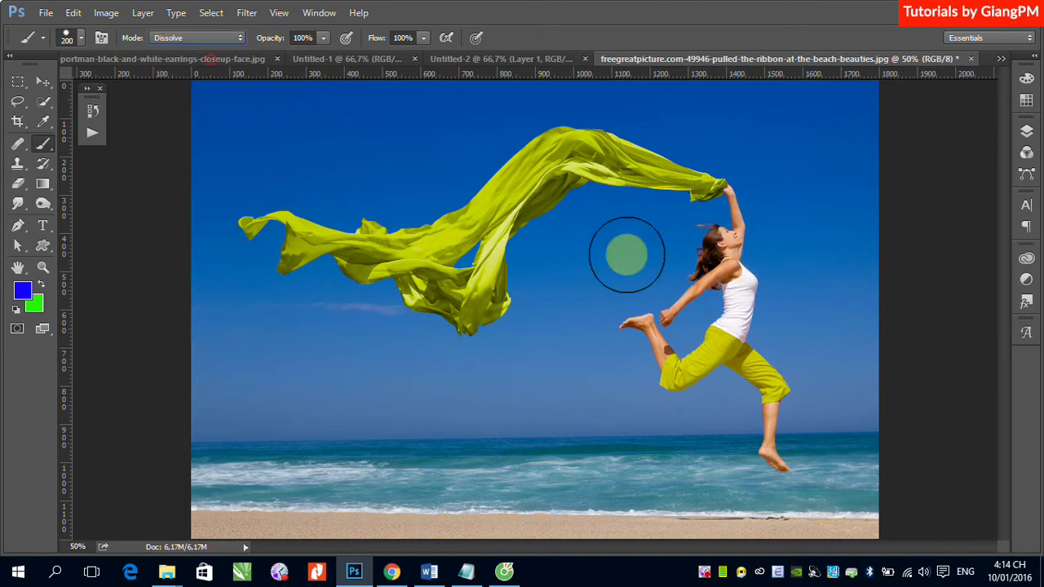
left_click(724, 252)
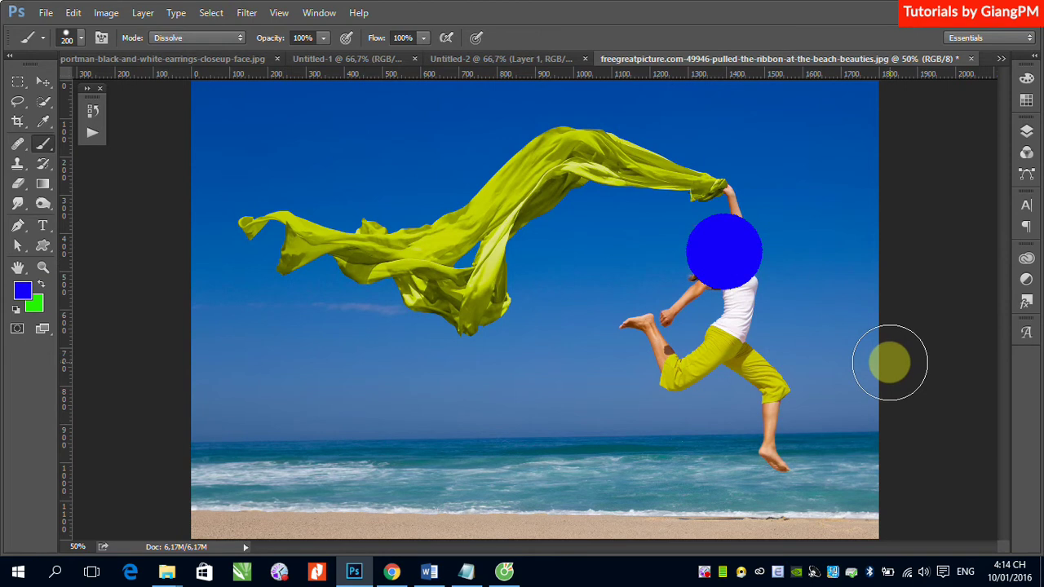
left_click_drag(688, 210, 784, 316)
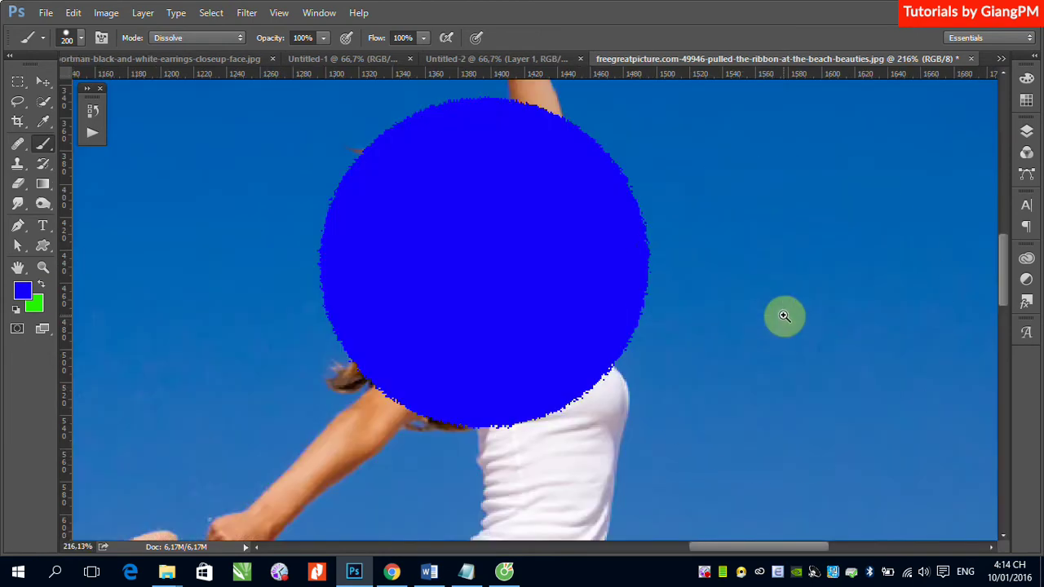
left_click(244, 39)
left_click(208, 56)
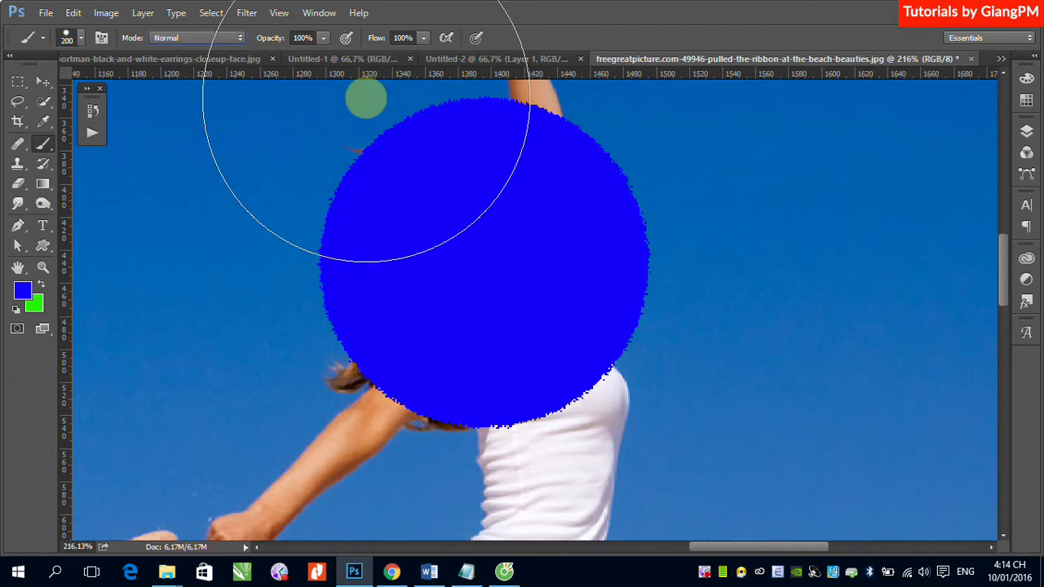
left_click(843, 250)
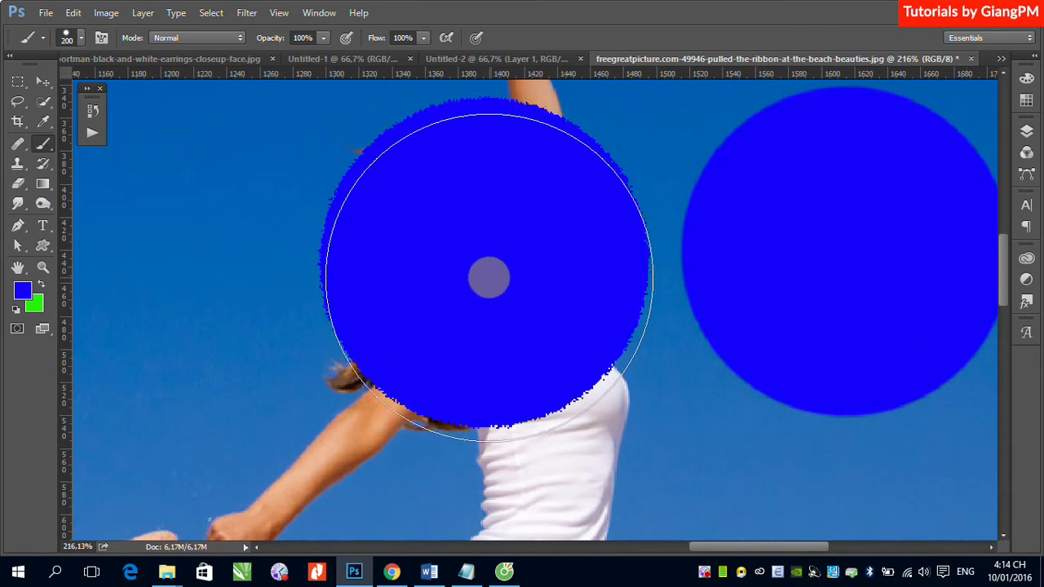
Paint a speckled 38% opacity Dissolve circle on the sky, then set the brush to Darken
left_click(324, 38)
left_click_drag(318, 59, 263, 54)
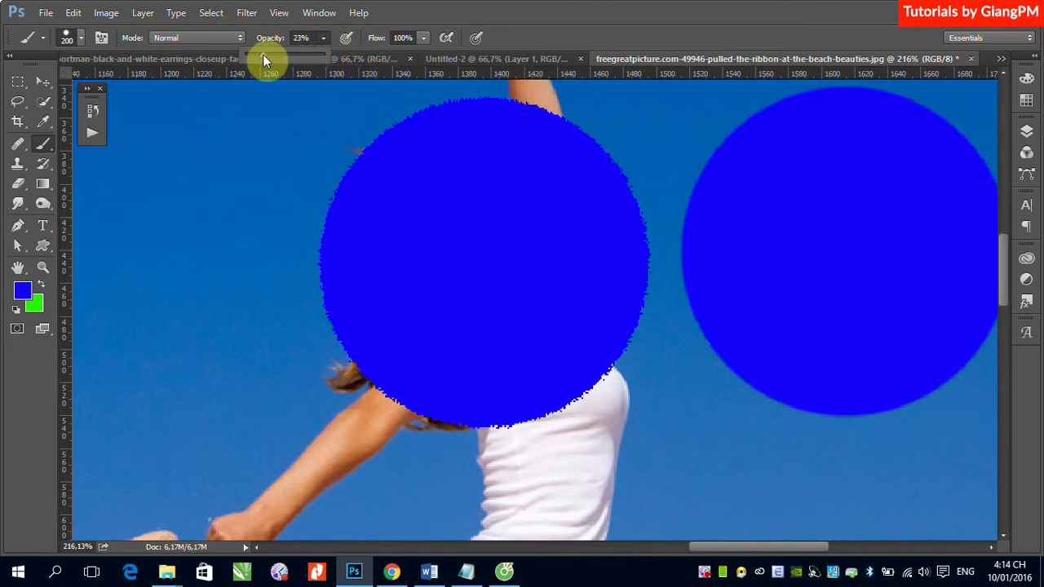
left_click(239, 38)
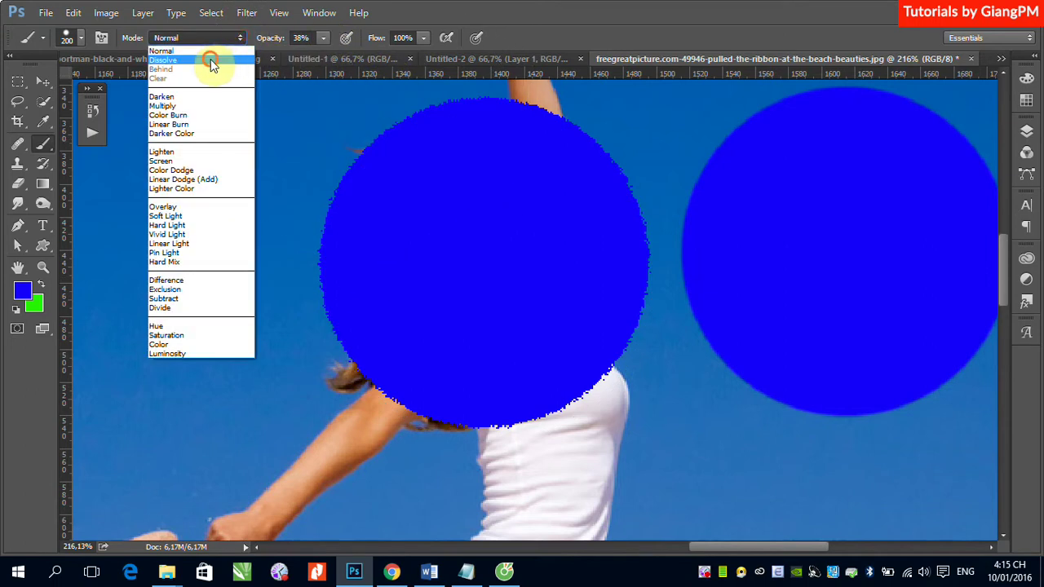
left_click(209, 61)
scroll(433, 329, "left", 3)
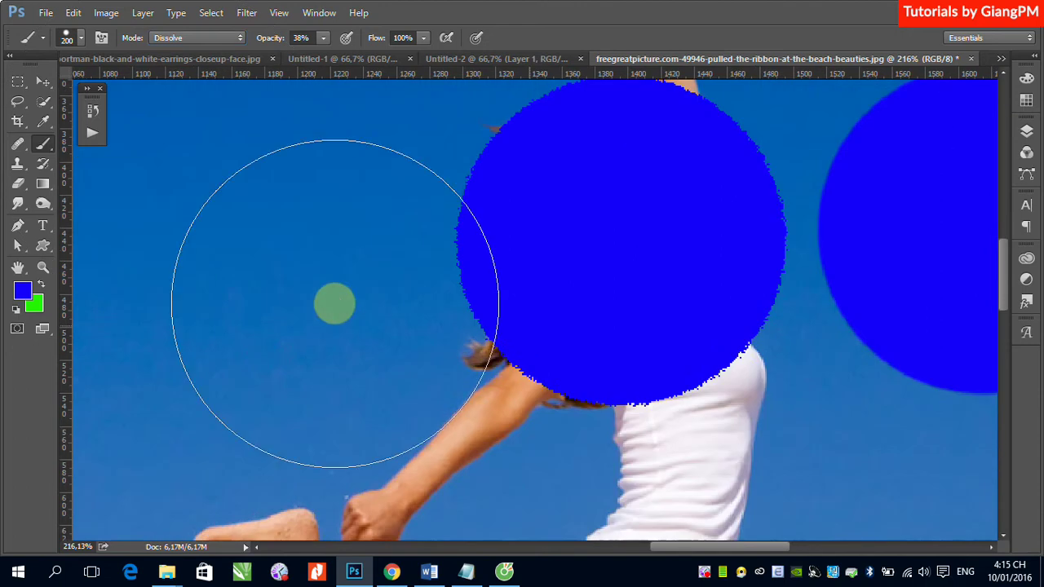
scroll(290, 292, "left", 3)
left_click(289, 291)
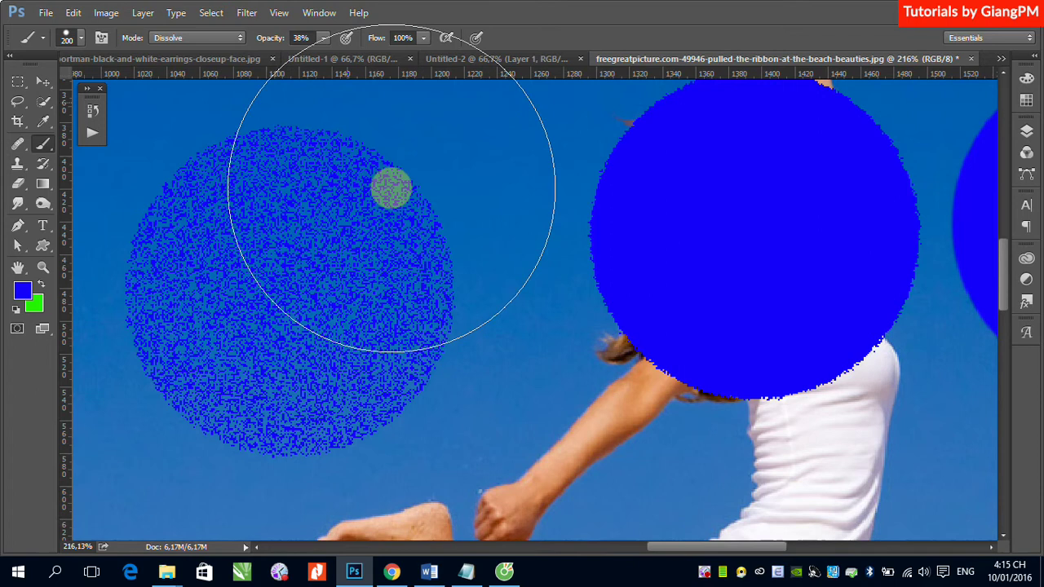
left_click(240, 38)
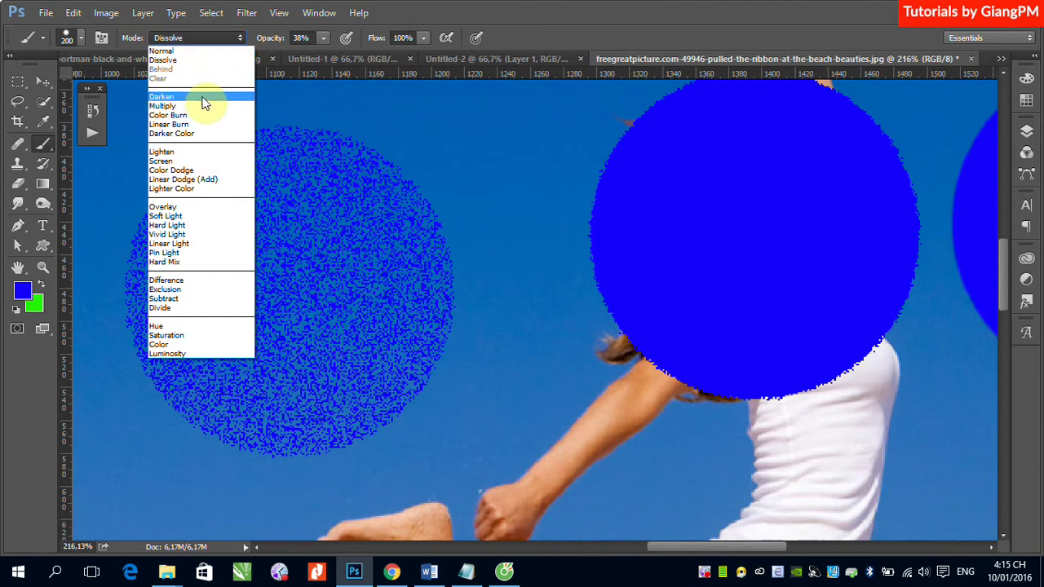
left_click(203, 99)
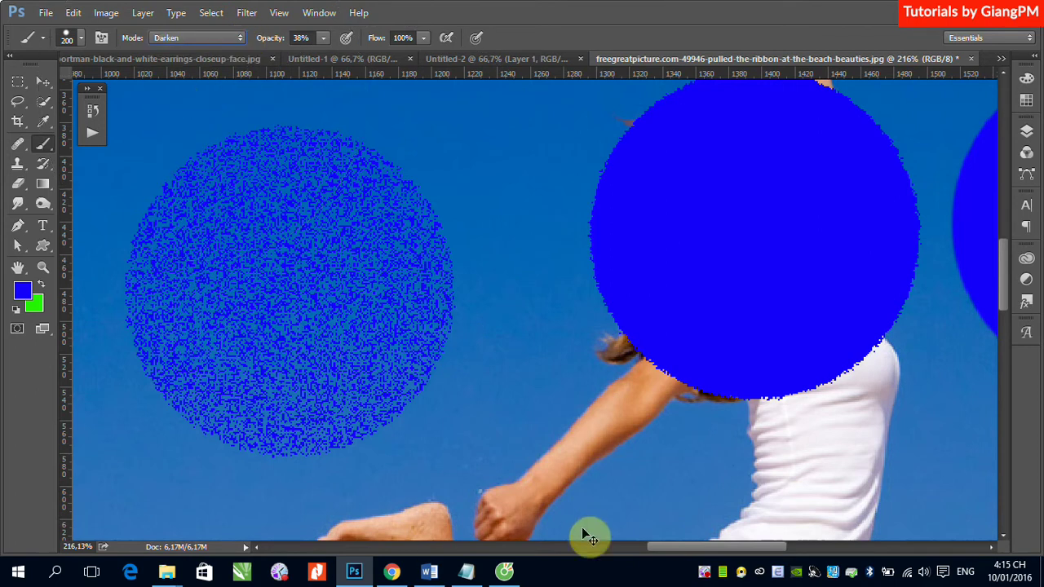
scroll(581, 527, "down", 2)
scroll(582, 531, "down", 3)
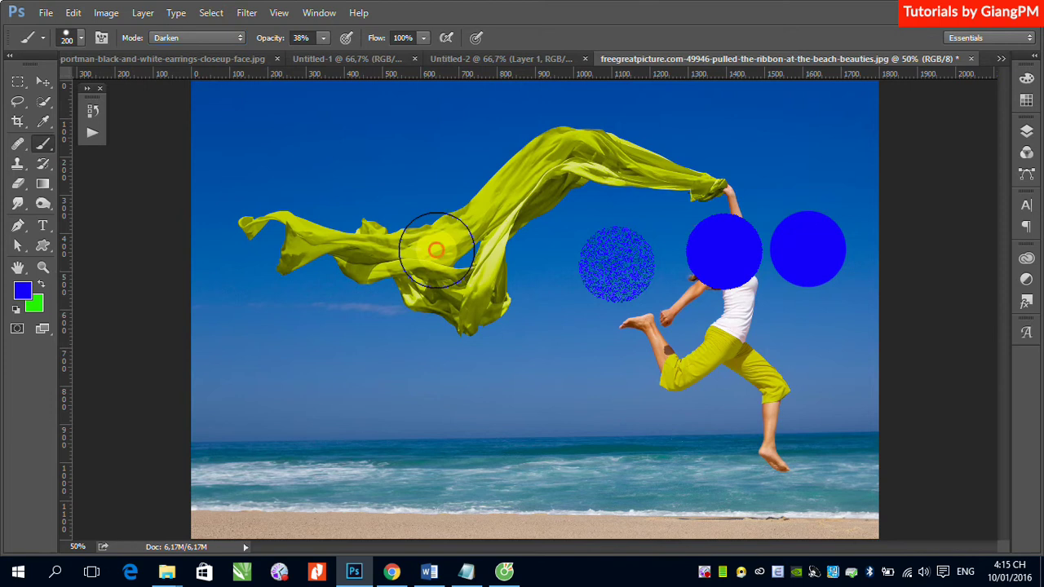
Try Darken-mode dabs and a stroke along the scarf, then undo everything back to the original photo
left_click(436, 251)
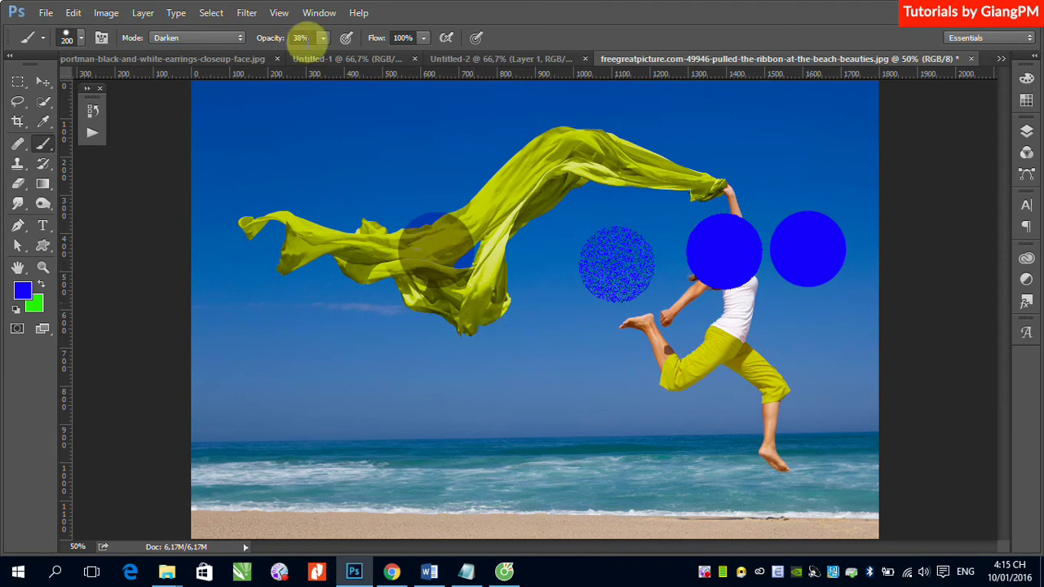
key("ctrl+z")
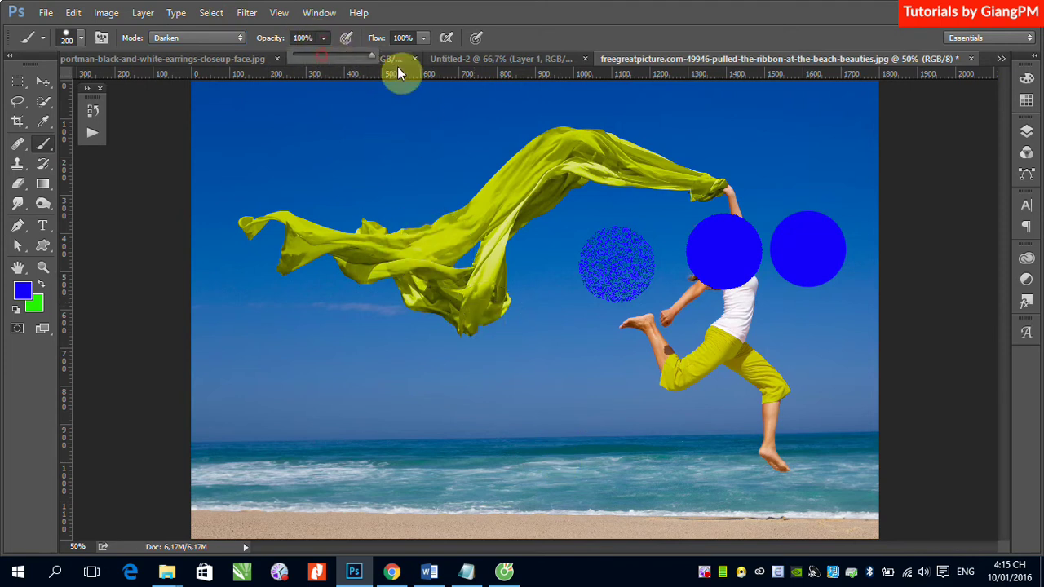
left_click(428, 257)
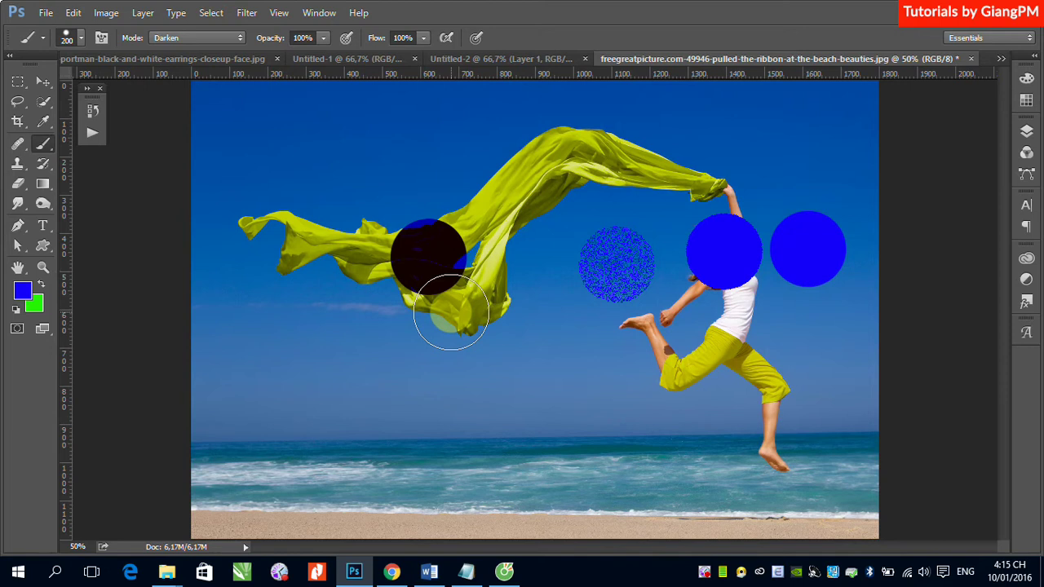
mouse_move(437, 254)
left_mouse_down()
mouse_move(611, 158)
mouse_move(718, 174)
mouse_move(343, 242)
mouse_move(247, 228)
mouse_move(475, 298)
mouse_move(560, 169)
left_mouse_up()
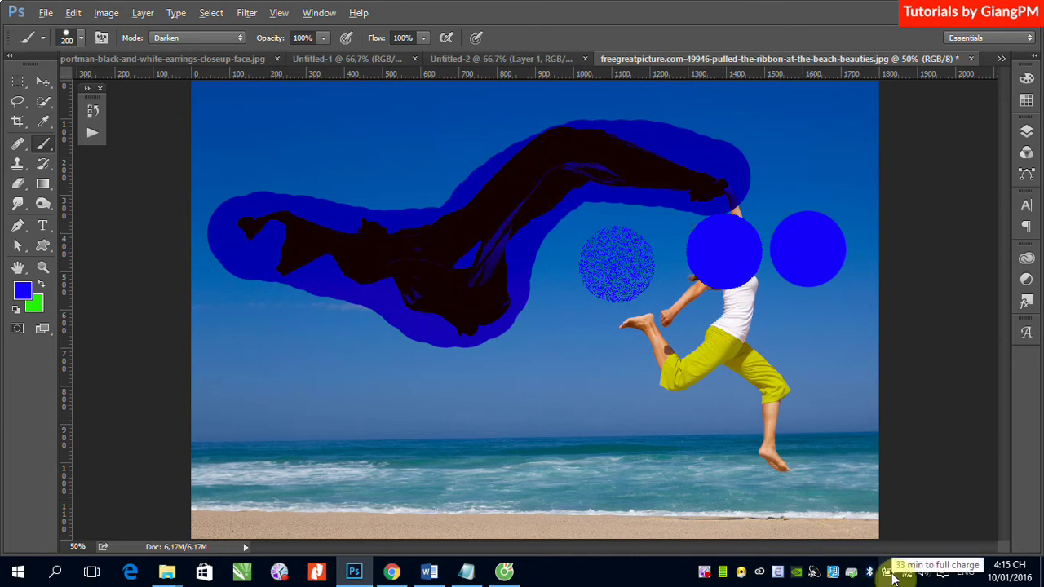
key("ctrl+alt+z")
key("ctrl+alt+z")
key("ctrl+alt+z")
key("ctrl+alt+z")
key("ctrl+alt+z")
key("ctrl+alt+z")
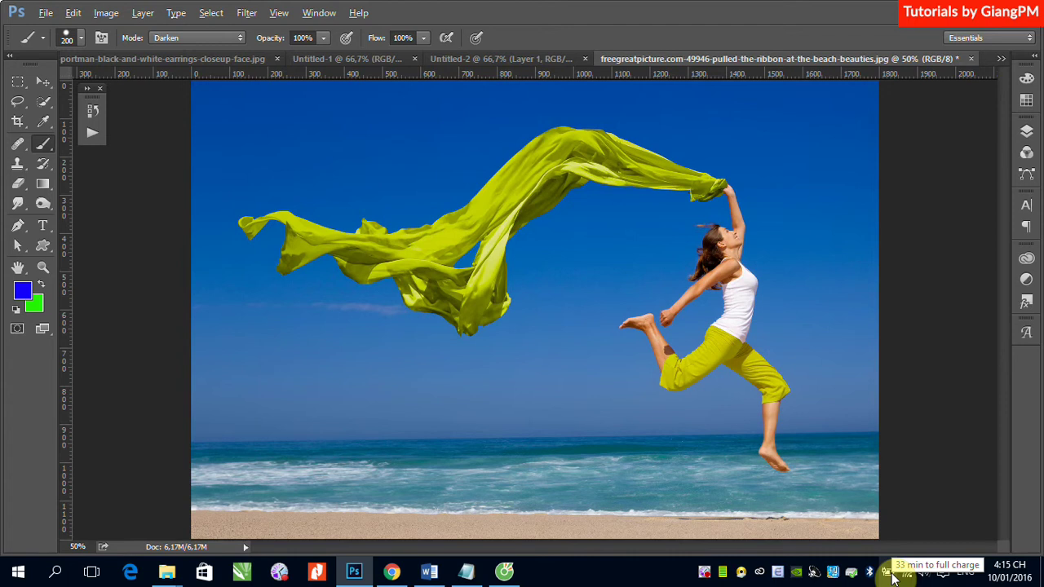
Paint a Multiply-mode stroke along the scarf, then undo it
left_click(242, 38)
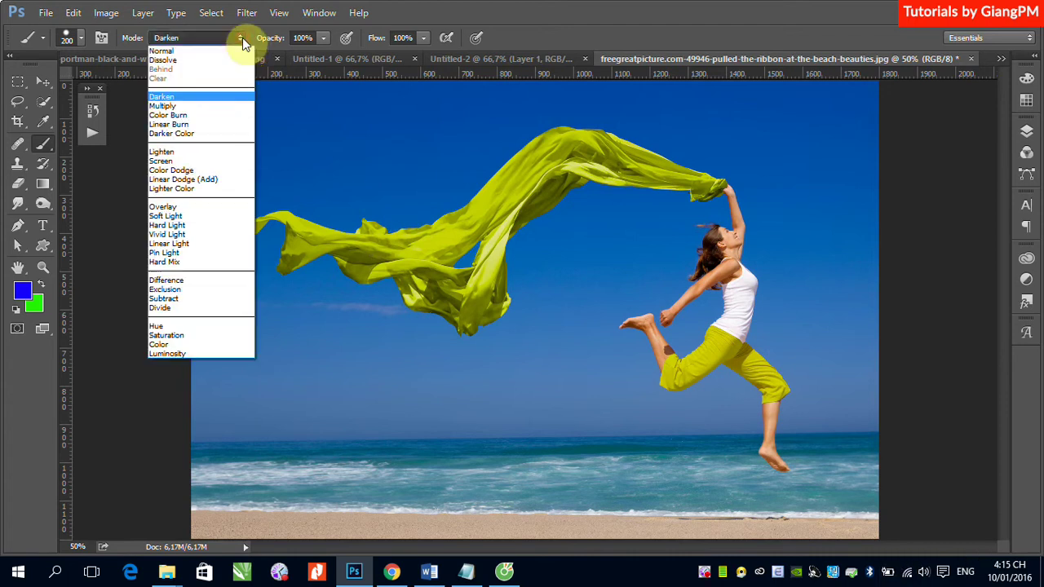
left_click(189, 105)
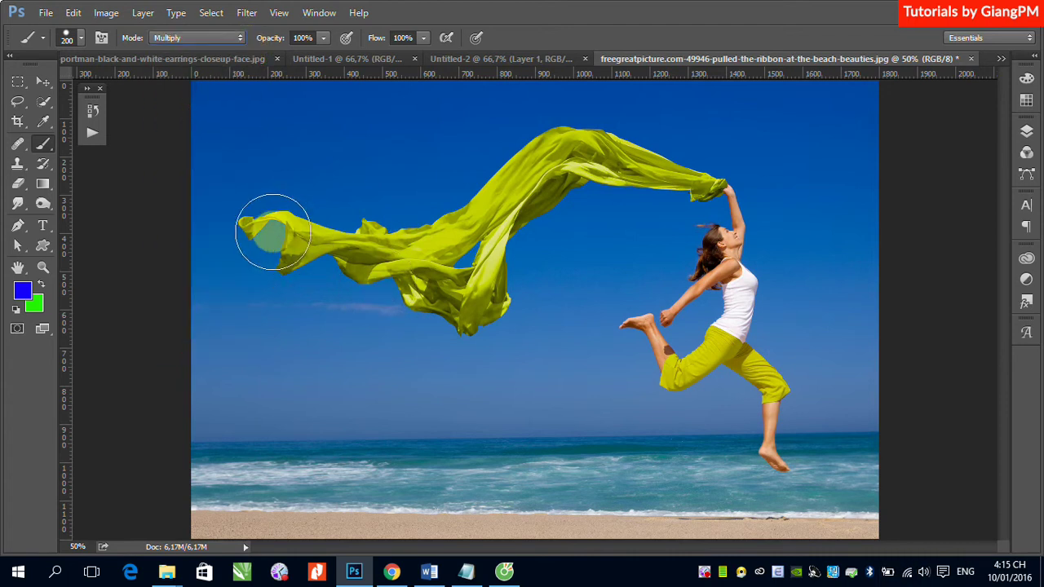
mouse_move(273, 228)
left_mouse_down()
mouse_move(407, 242)
mouse_move(616, 169)
left_mouse_up()
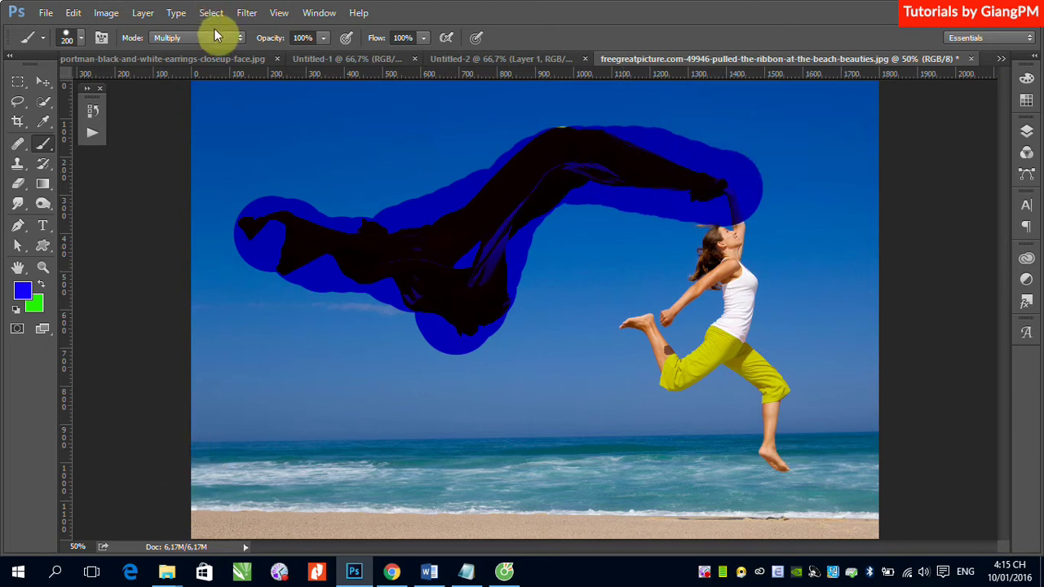
key("ctrl+z")
left_click(239, 38)
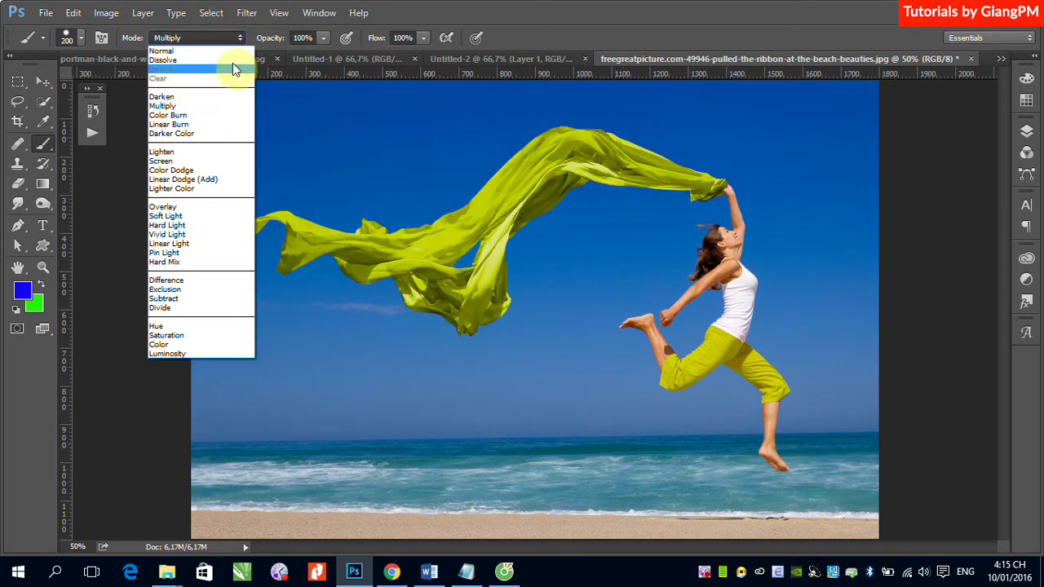
left_click(205, 120)
mouse_move(263, 228)
left_mouse_down()
mouse_move(356, 247)
mouse_move(576, 168)
mouse_move(598, 184)
mouse_move(466, 308)
mouse_move(460, 317)
mouse_move(473, 330)
left_mouse_up()
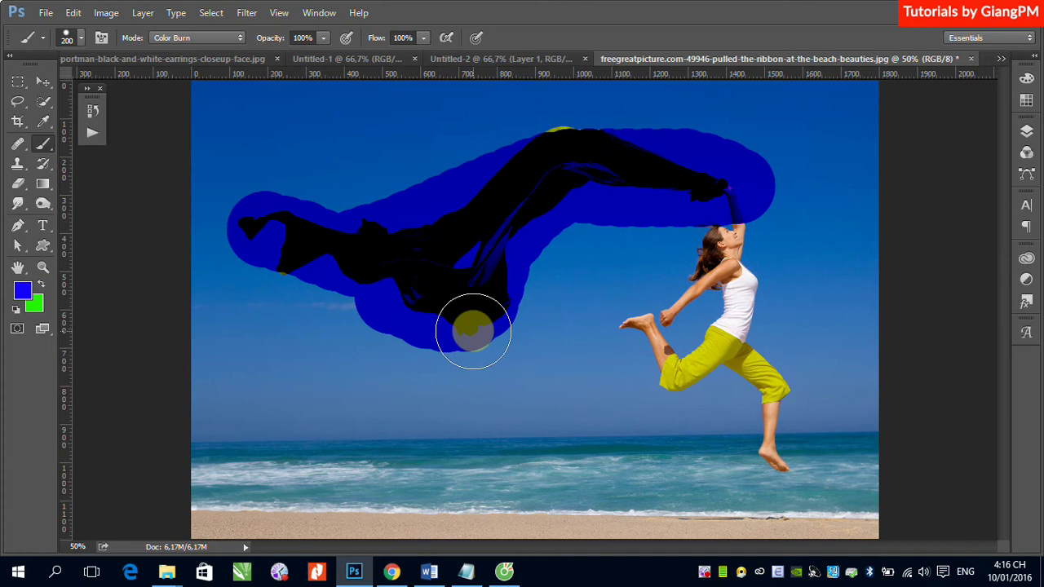
left_click(51, 13)
left_click(75, 42)
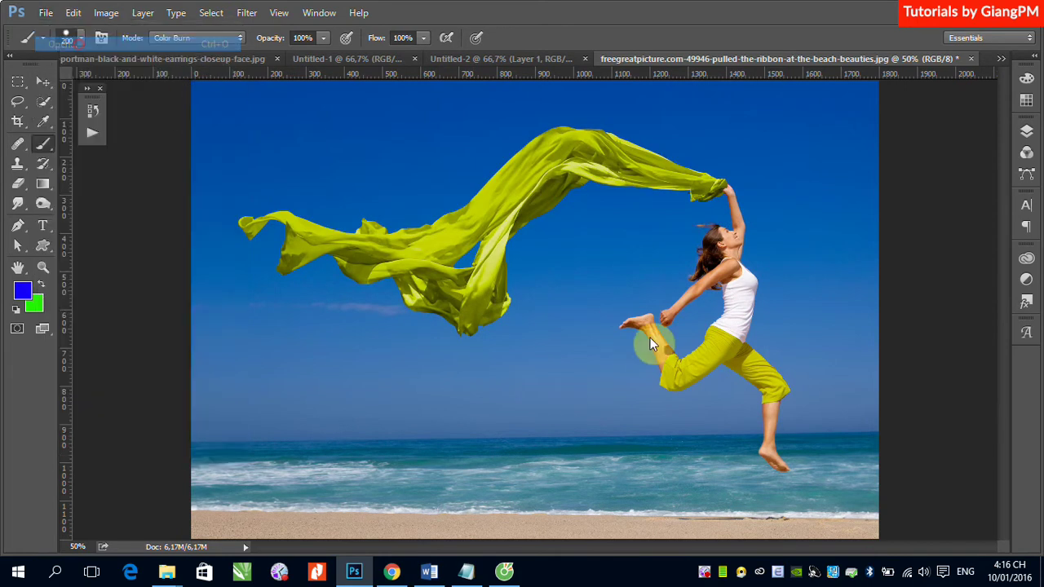
scroll(481, 269, "down", 3)
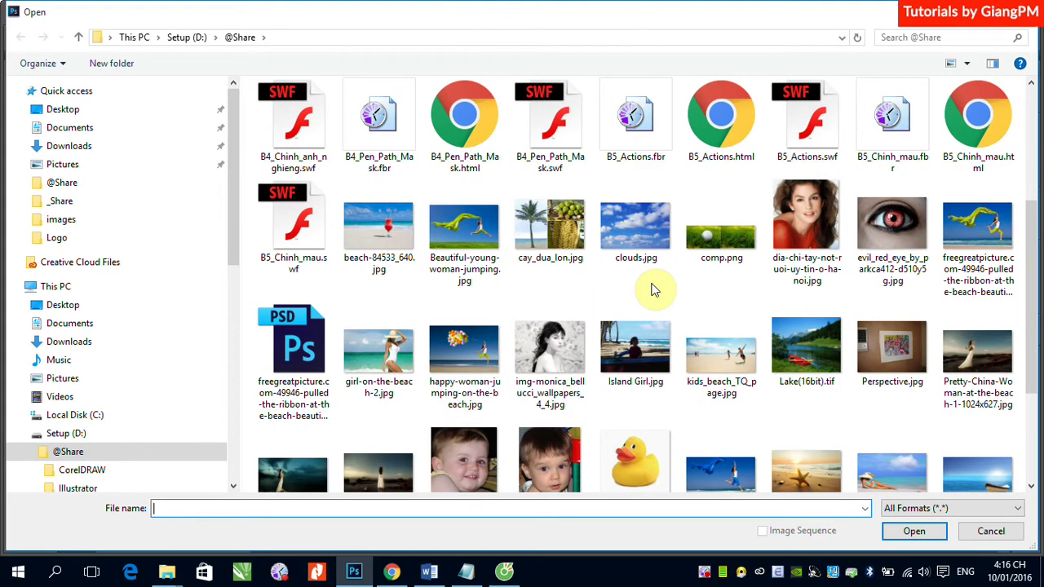
Open the balloon beach photo happy-woman-jumping-on-the-beach.jpg
scroll(478, 261, "down", 2)
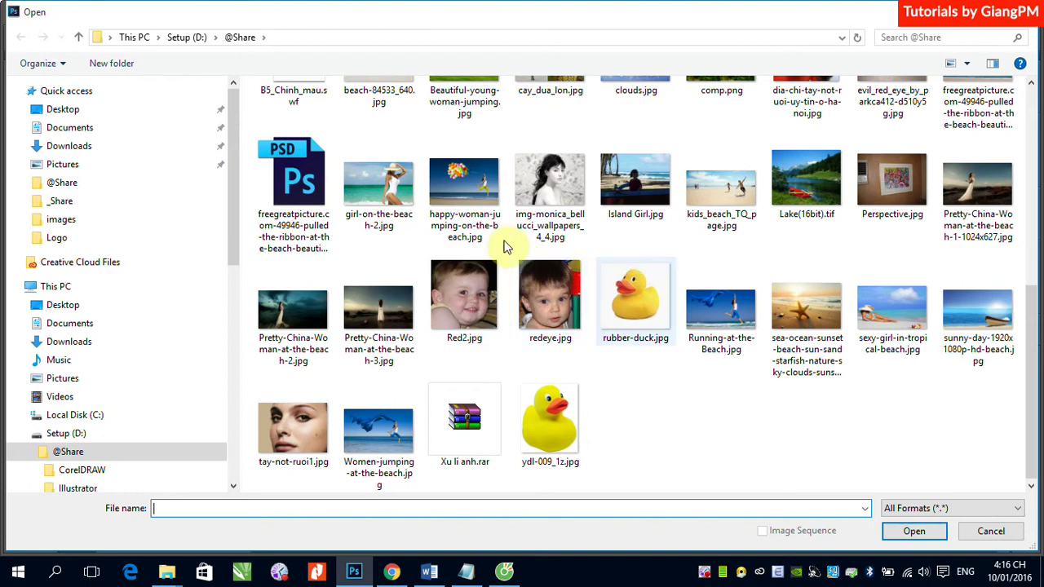
left_click(465, 196)
left_click(912, 530)
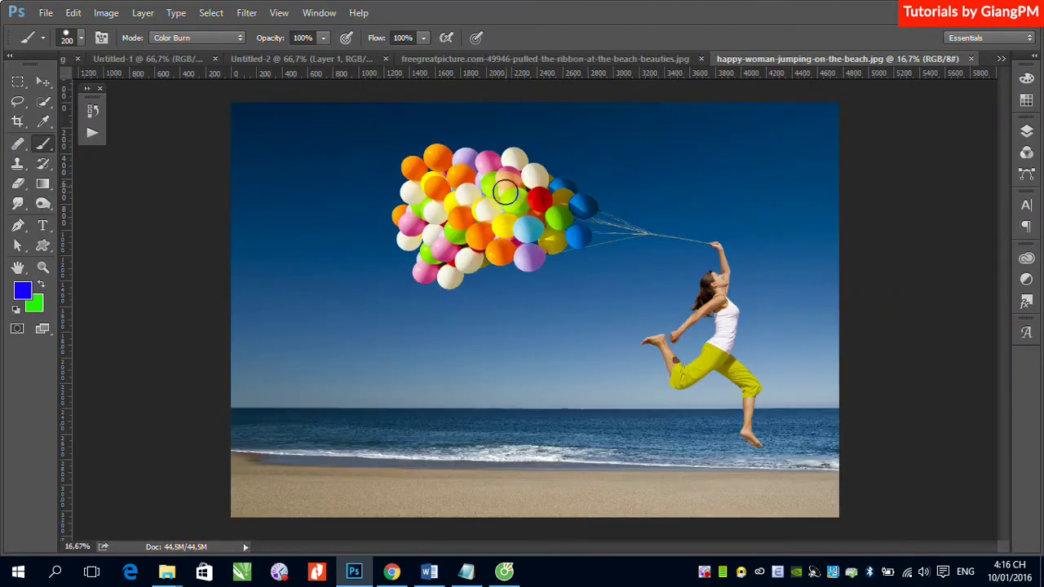
Stamp a solid Normal-mode blue circle, then a rough Dissolve-mode circle, on the balloons
left_click(246, 39)
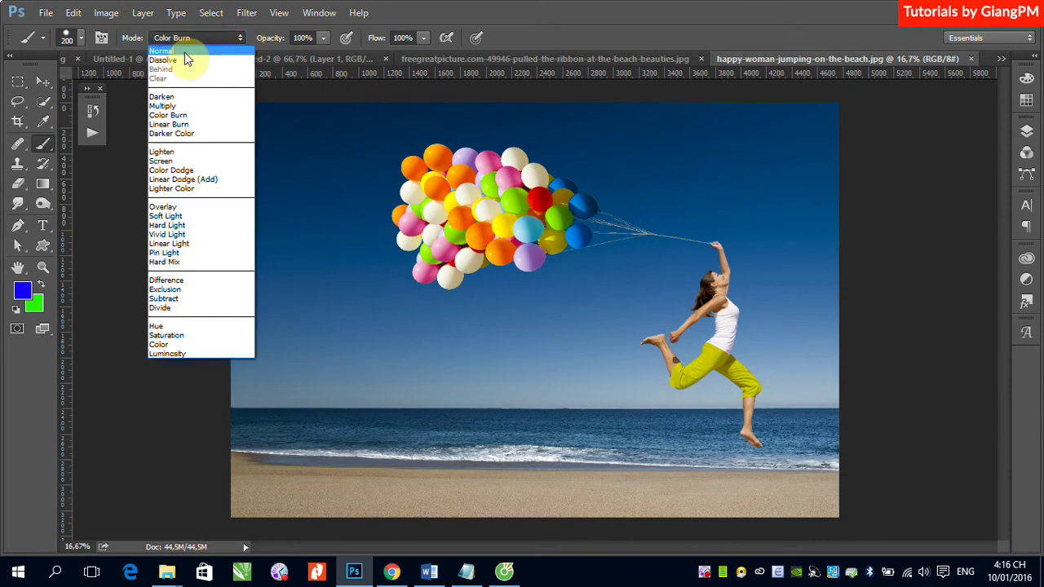
left_click(204, 51)
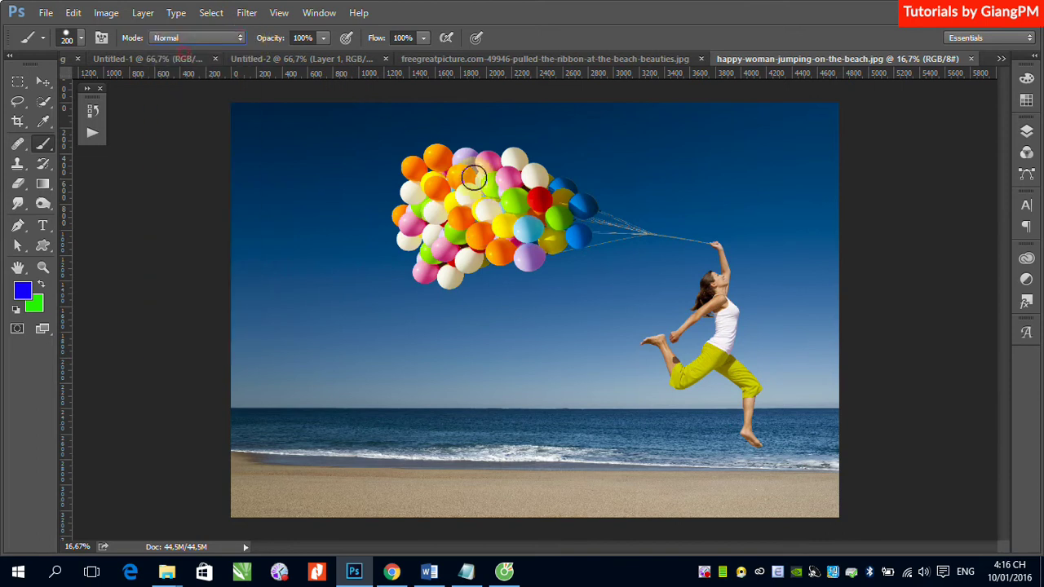
left_click(436, 156)
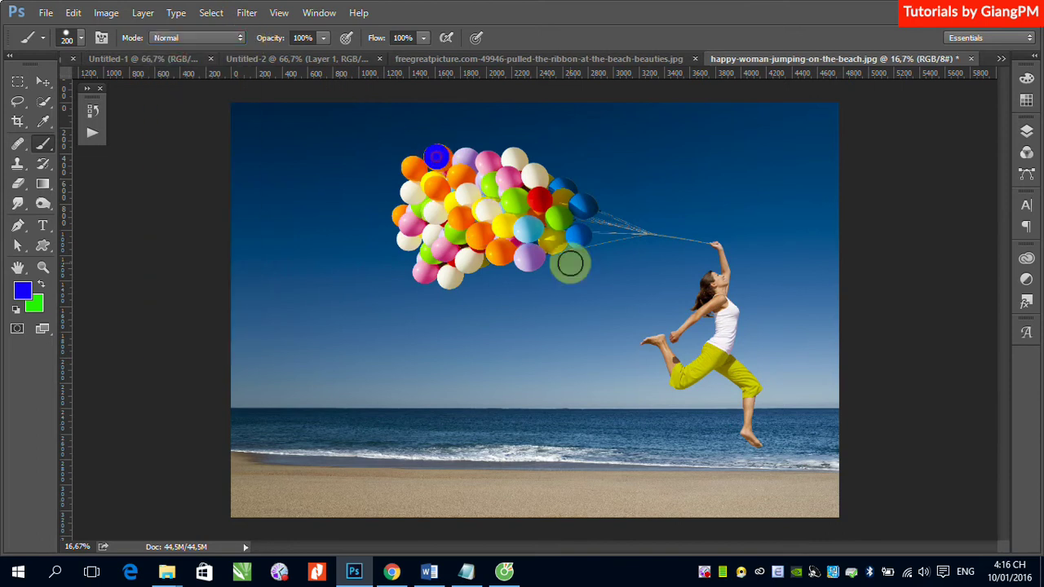
left_click(239, 40)
left_click(203, 62)
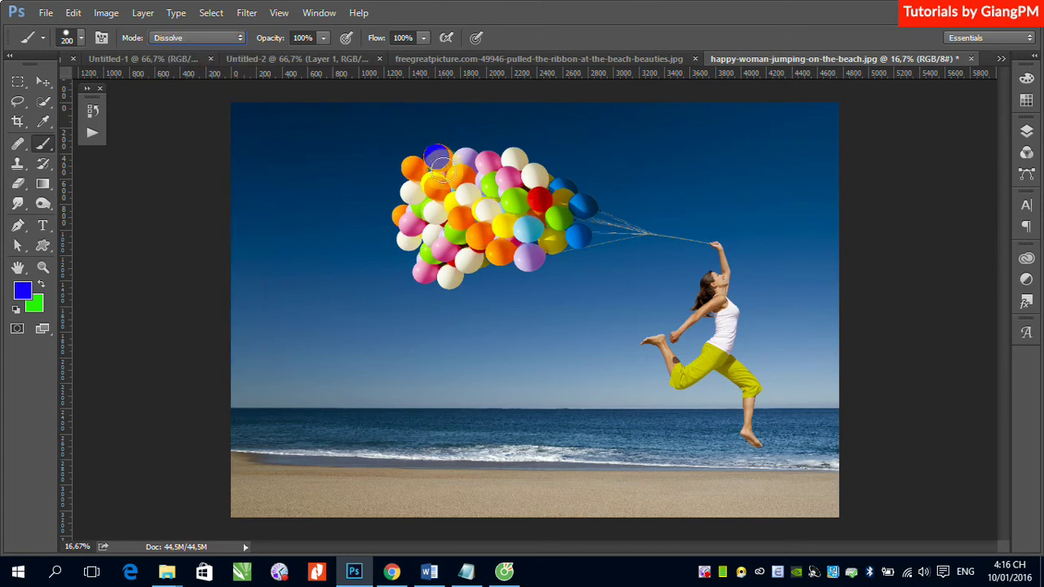
left_click(458, 175)
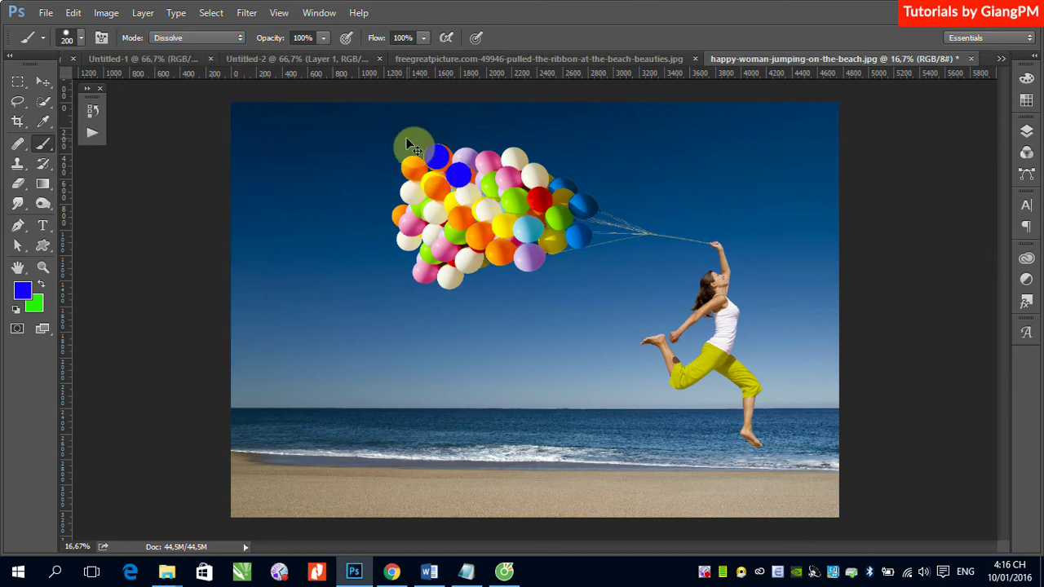
left_click_drag(406, 139, 483, 204)
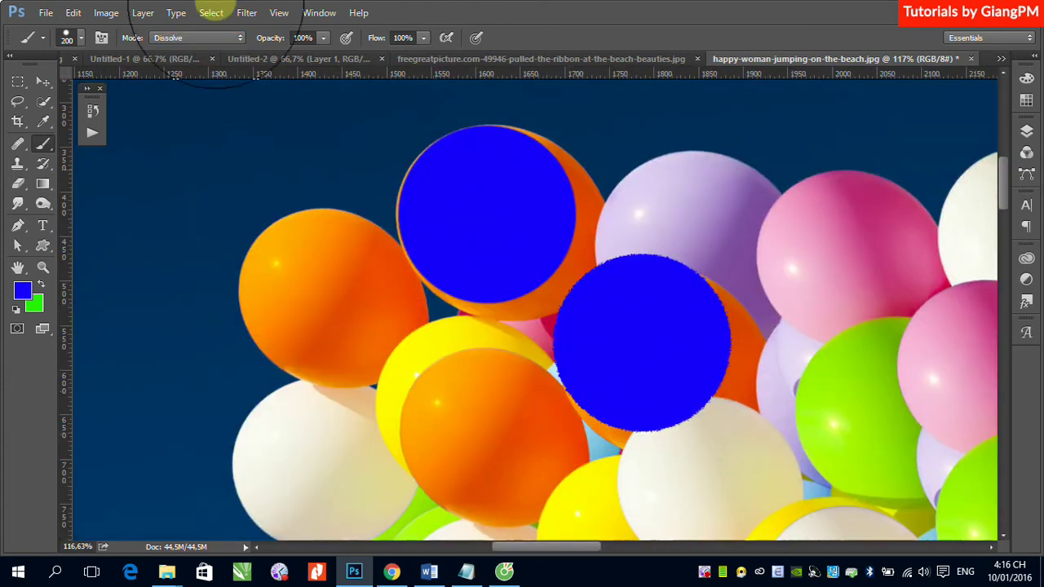
Paint Darken, Multiply and Color Burn brush circles over the pink and orange balloons
left_click(244, 38)
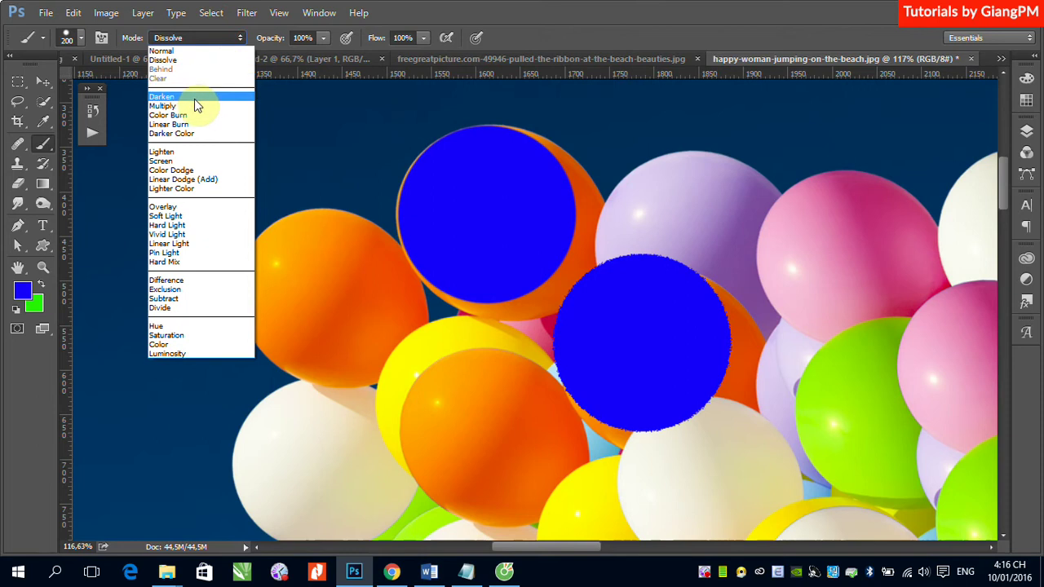
left_click(194, 99)
left_click(818, 269)
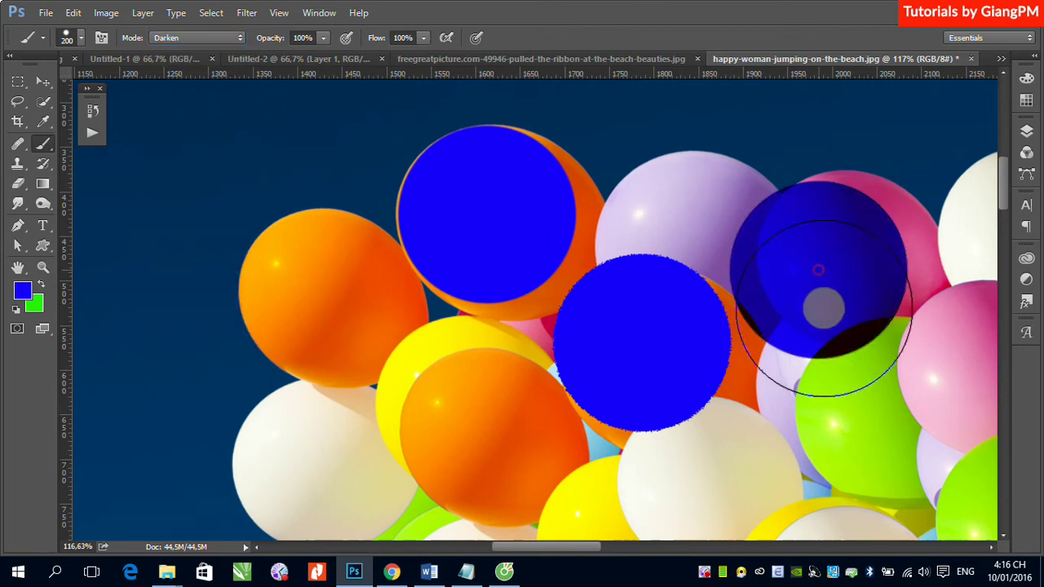
left_click(238, 37)
left_click(207, 106)
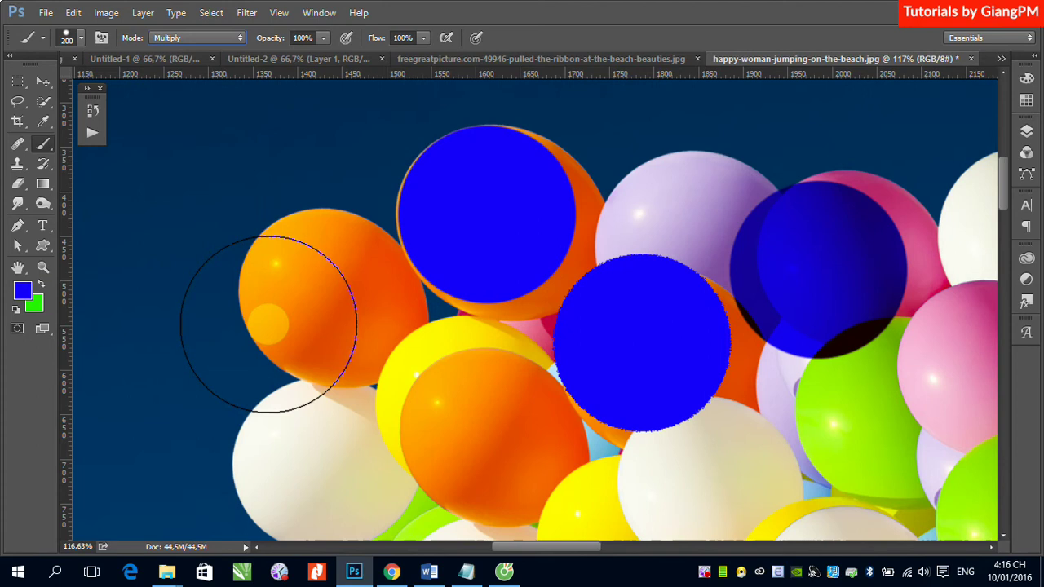
left_click(328, 362)
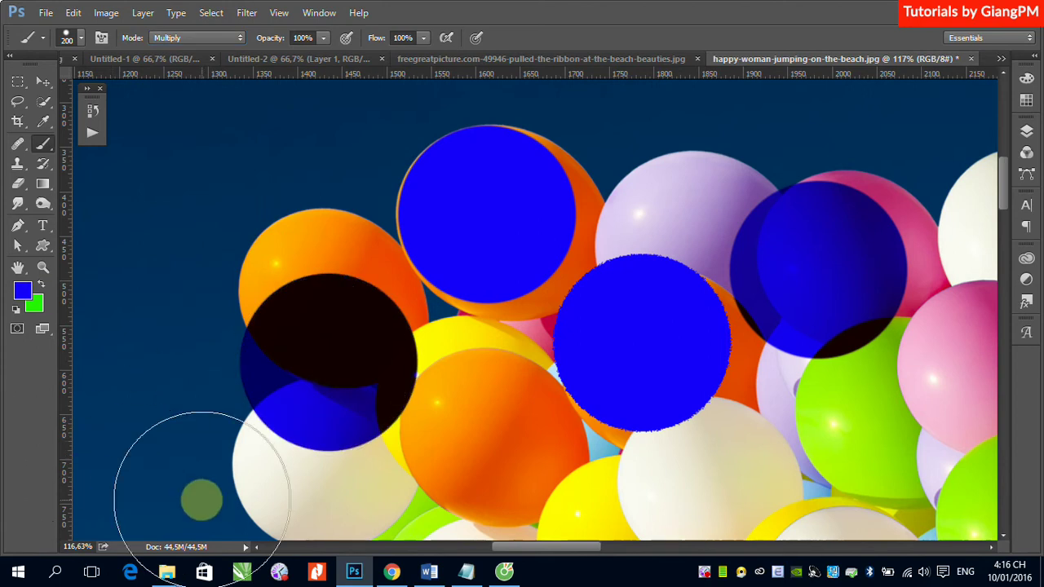
left_click(239, 38)
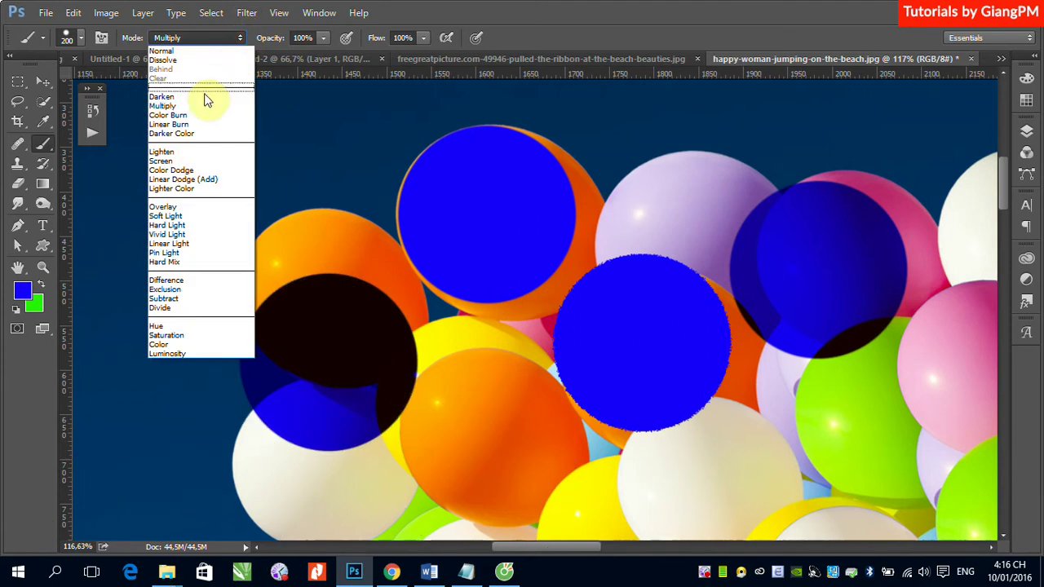
left_click(196, 115)
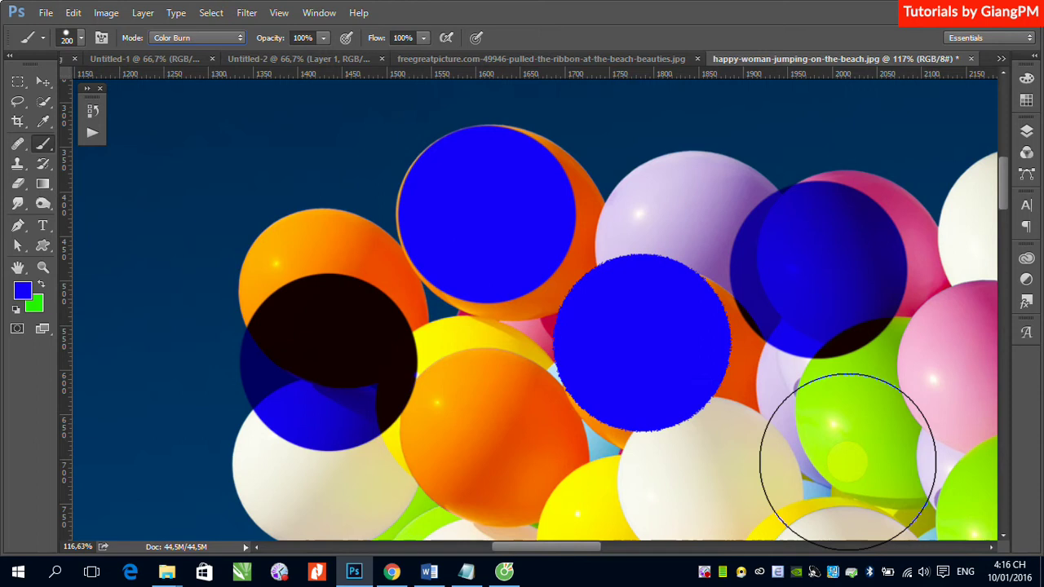
scroll(414, 280, "down", 5)
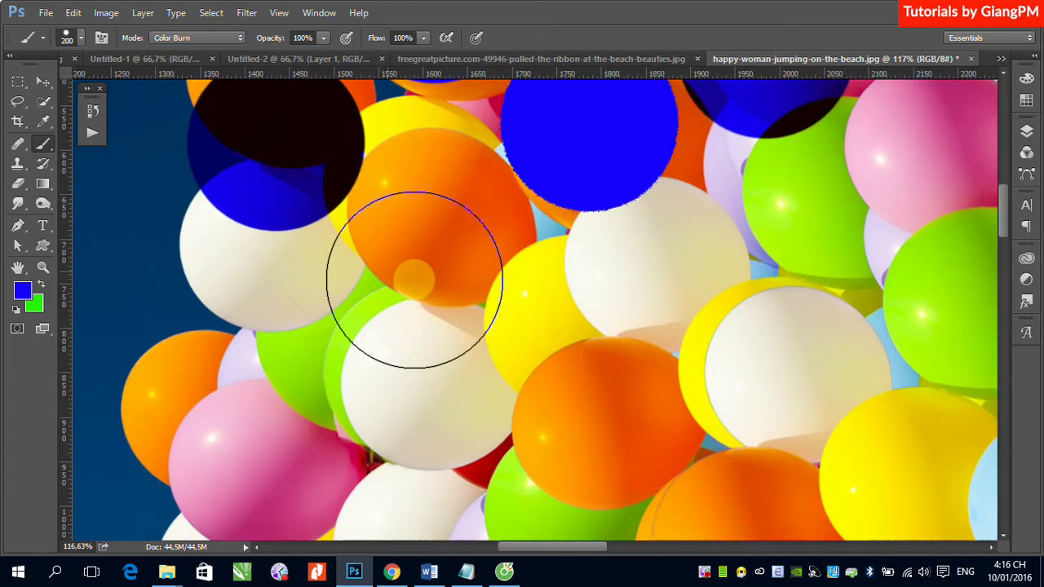
left_click(393, 274)
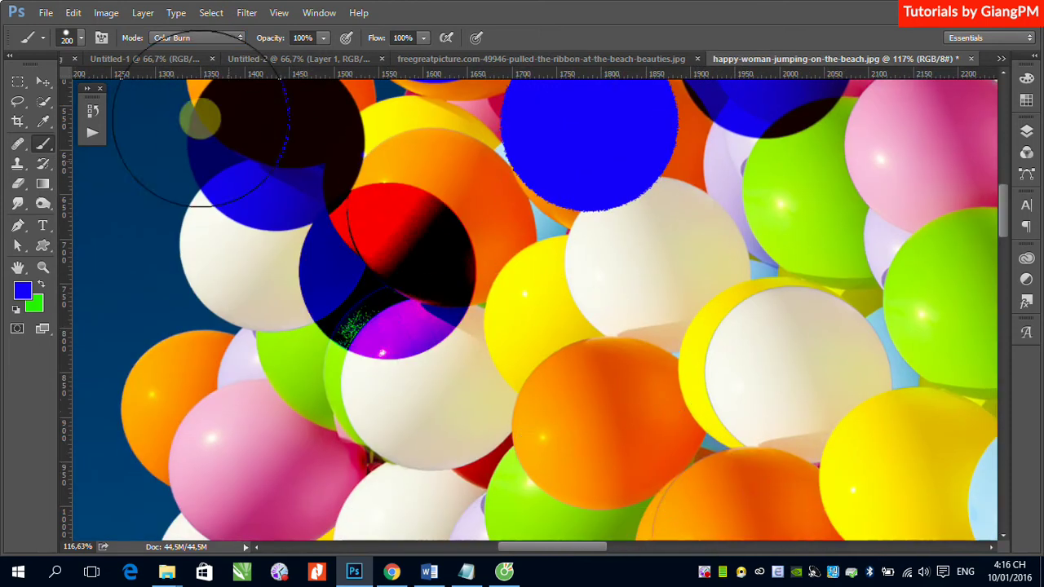
Paint a Linear Burn circle and two Darker Color circles on the central and lower balloons
left_click(230, 38)
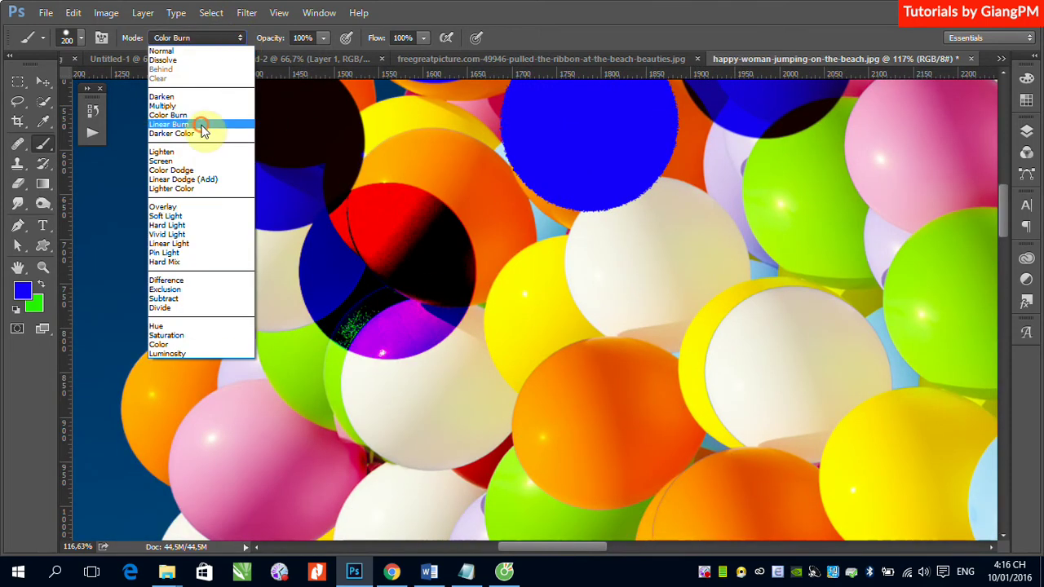
left_click(202, 124)
left_click(577, 344)
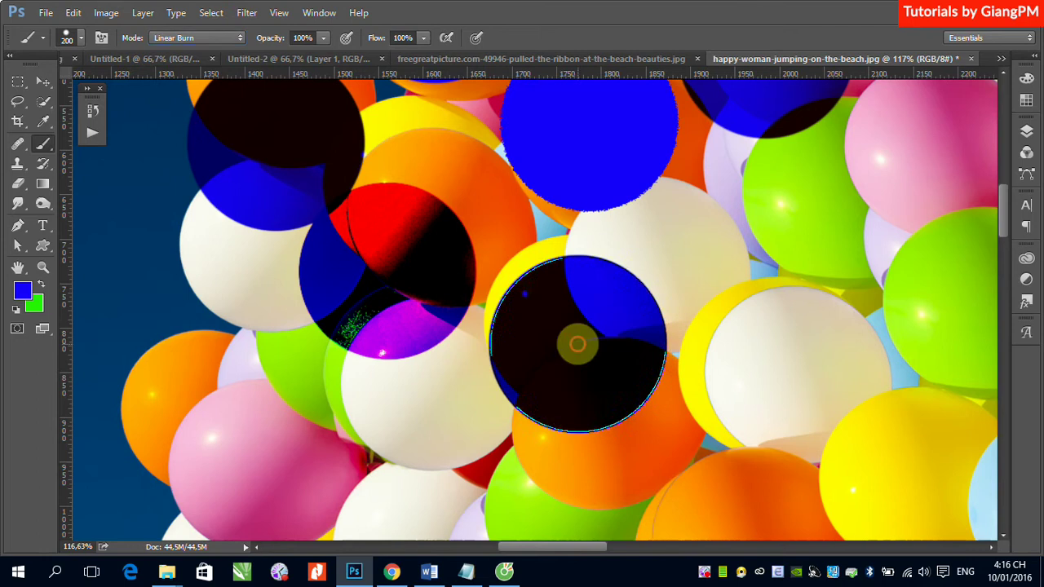
left_click(245, 37)
left_click(196, 133)
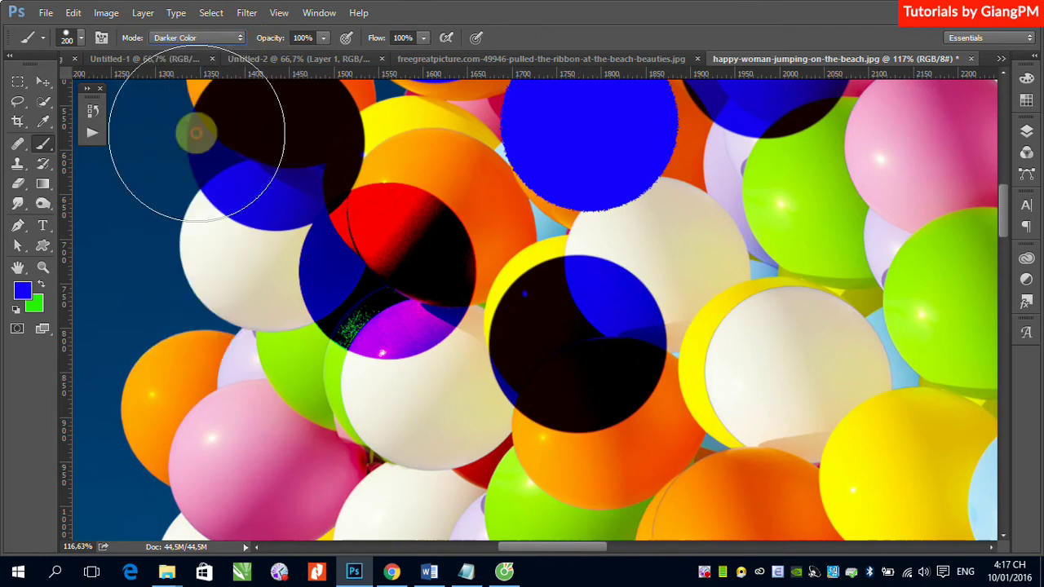
left_click(761, 340)
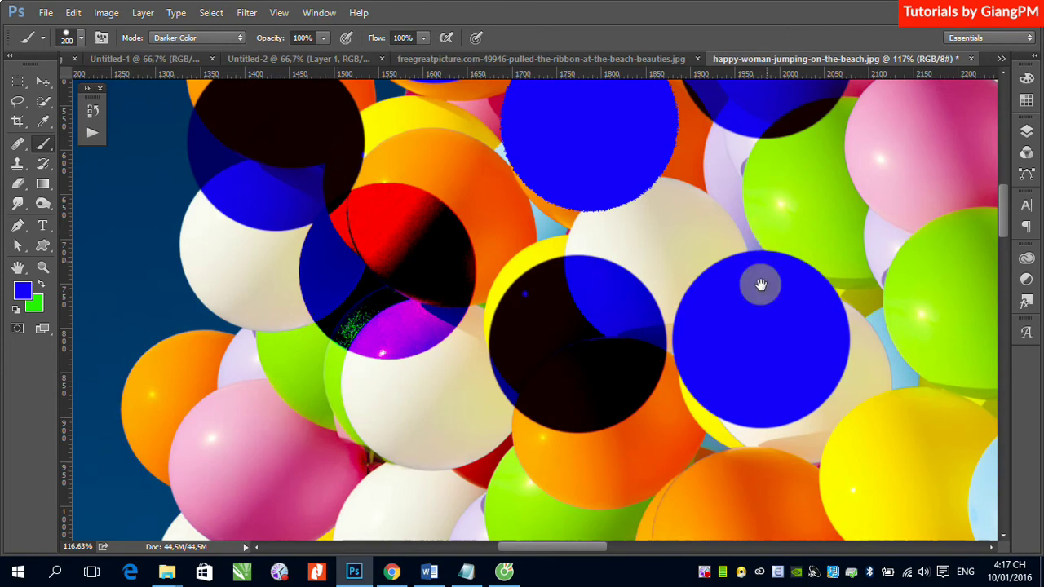
left_click_drag(571, 538, 457, 393)
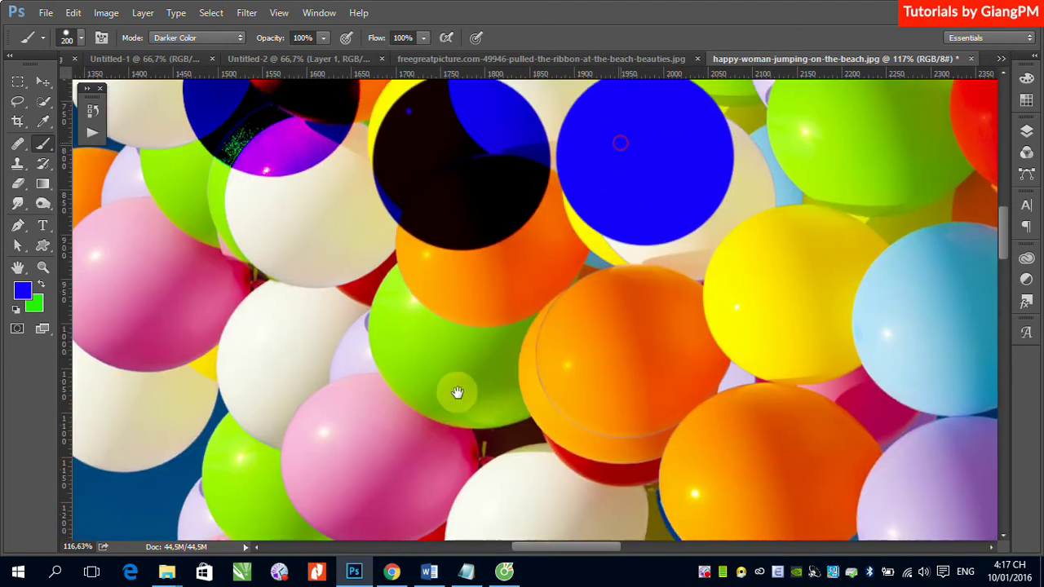
left_click(513, 449)
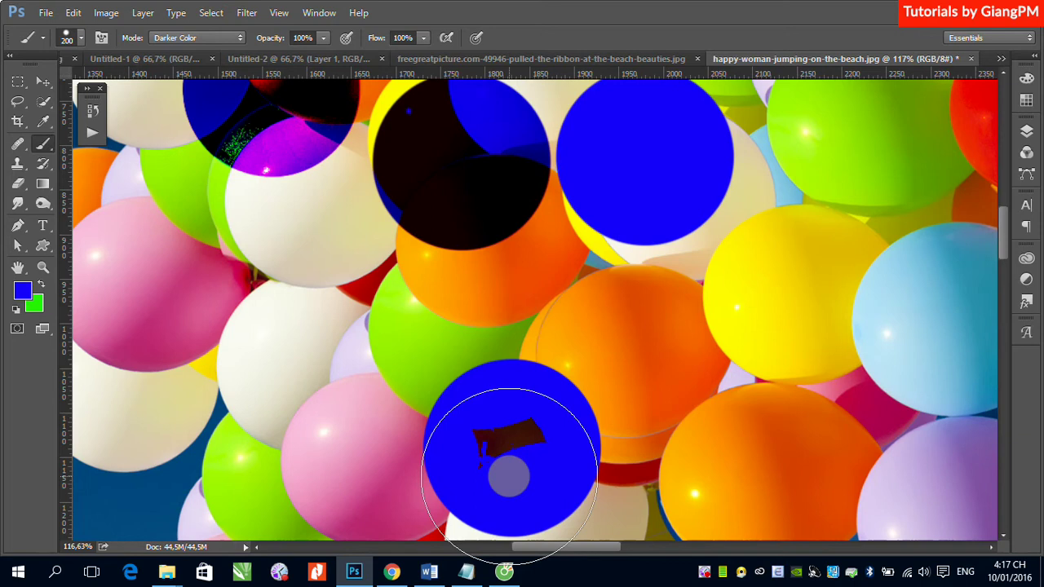
left_click(235, 37)
Paint Lighten strokes on the lower-left balloons and Screen dabs on the pink and orange balloons
left_click(194, 152)
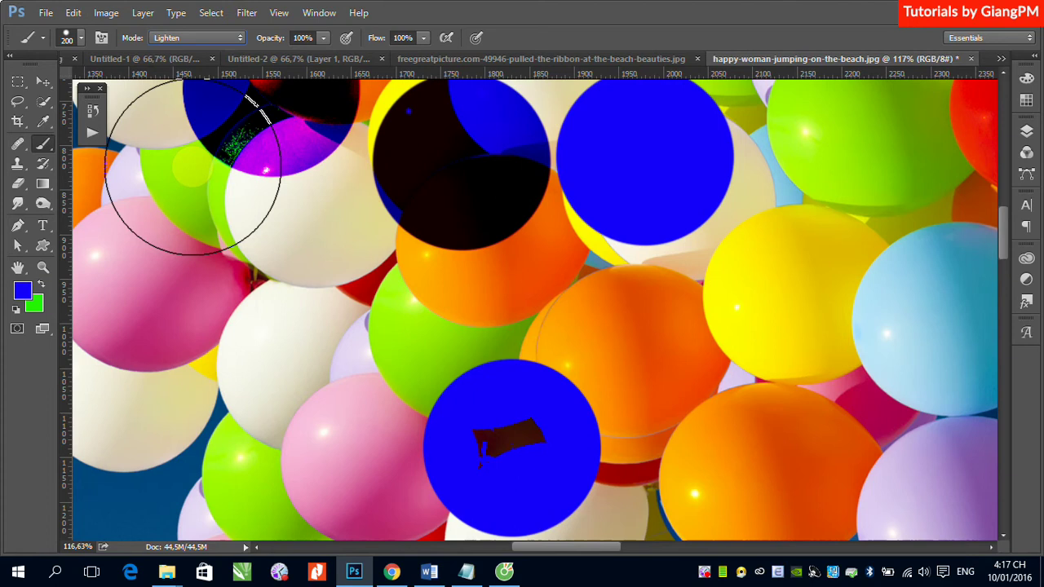
left_click_drag(327, 328, 267, 432)
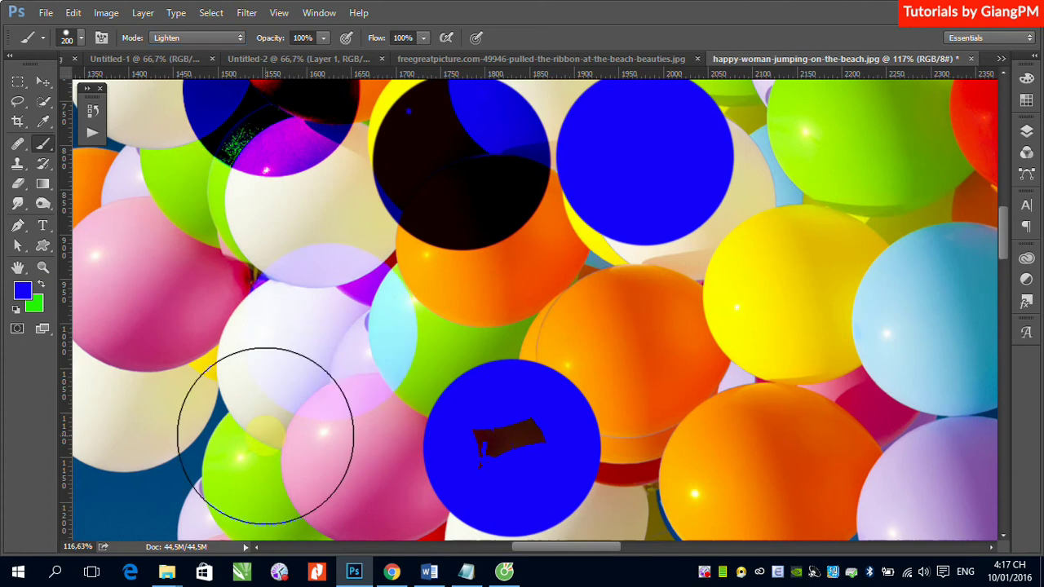
left_click(240, 38)
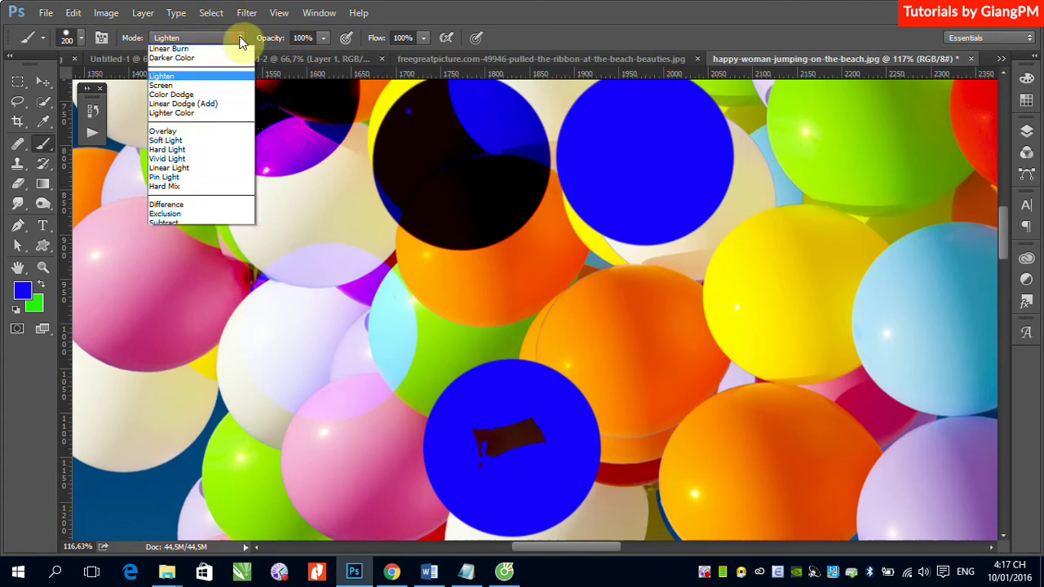
left_click(209, 163)
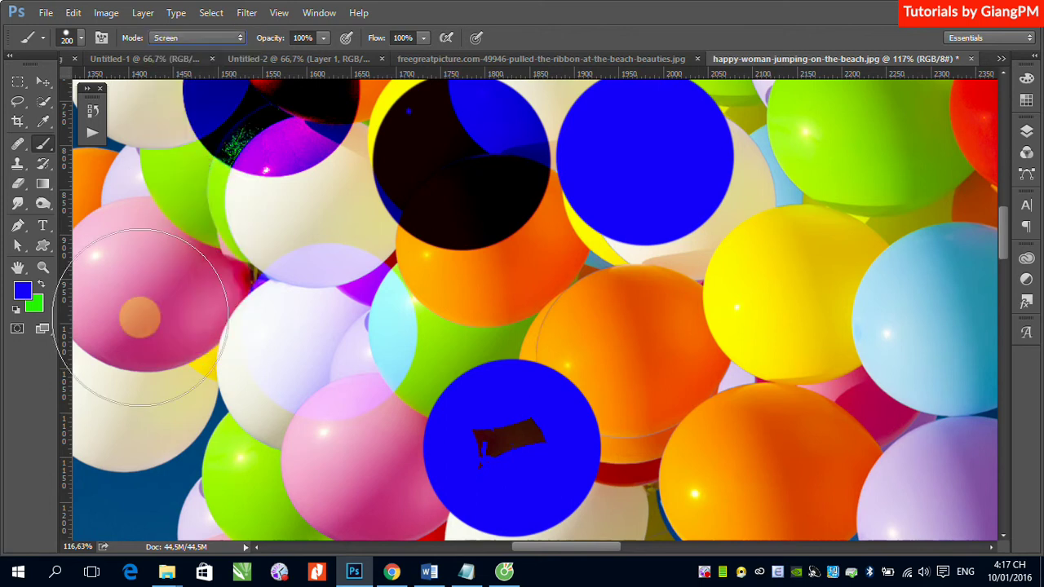
left_click(169, 367)
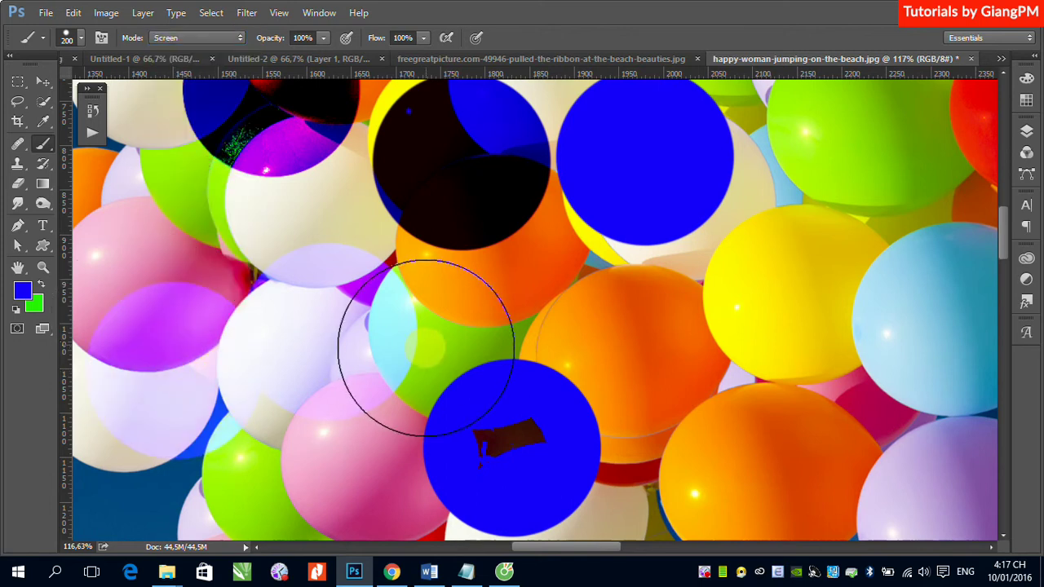
scroll(410, 380, "down", 3)
scroll(410, 381, "right", 1)
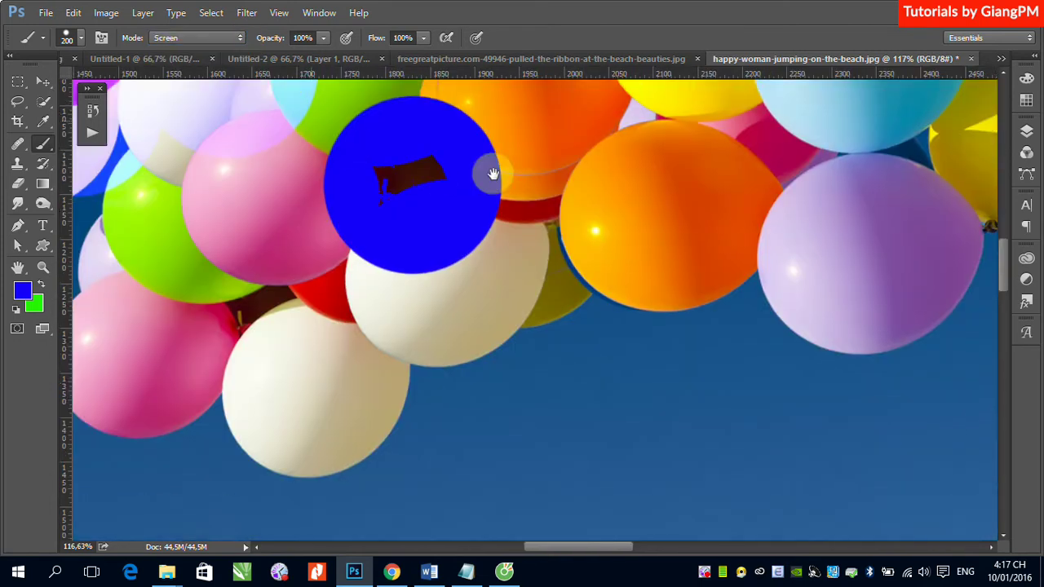
left_click(571, 210)
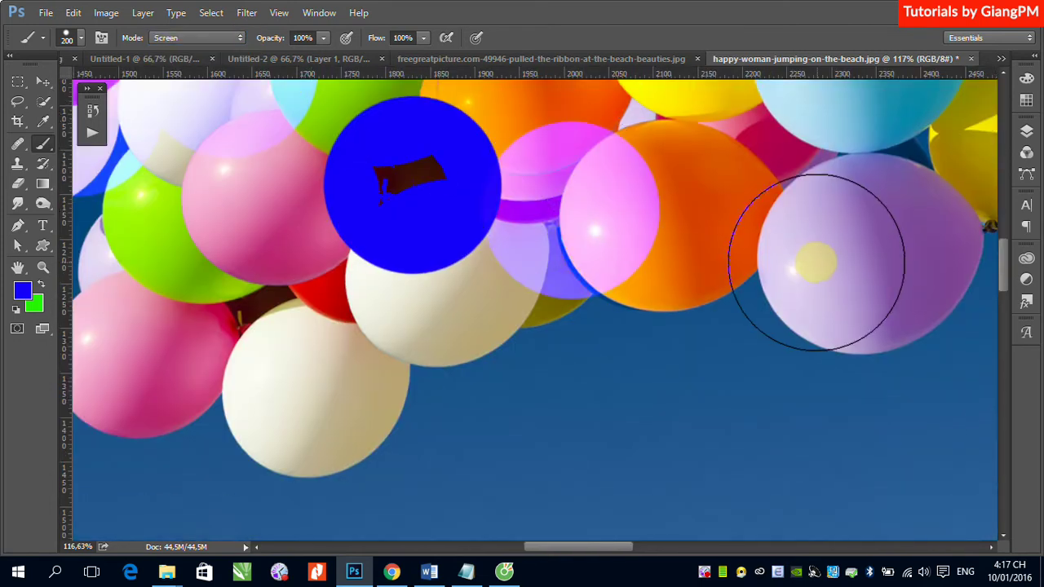
Paint Color Dodge, Linear Dodge (Add) and Lighter Color dabs on the upper and right balloons
left_click(243, 39)
left_click(194, 168)
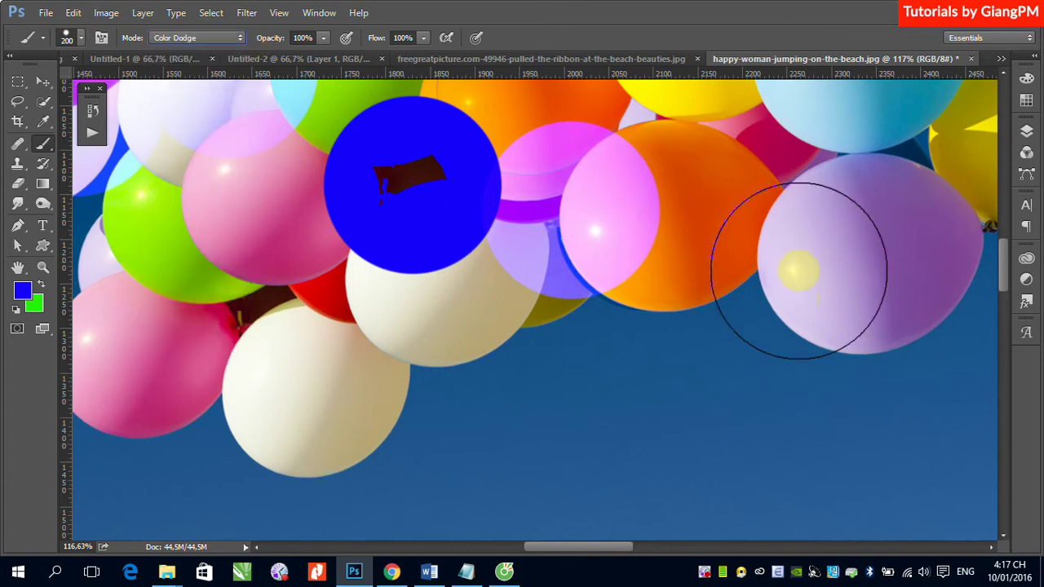
left_click(732, 193)
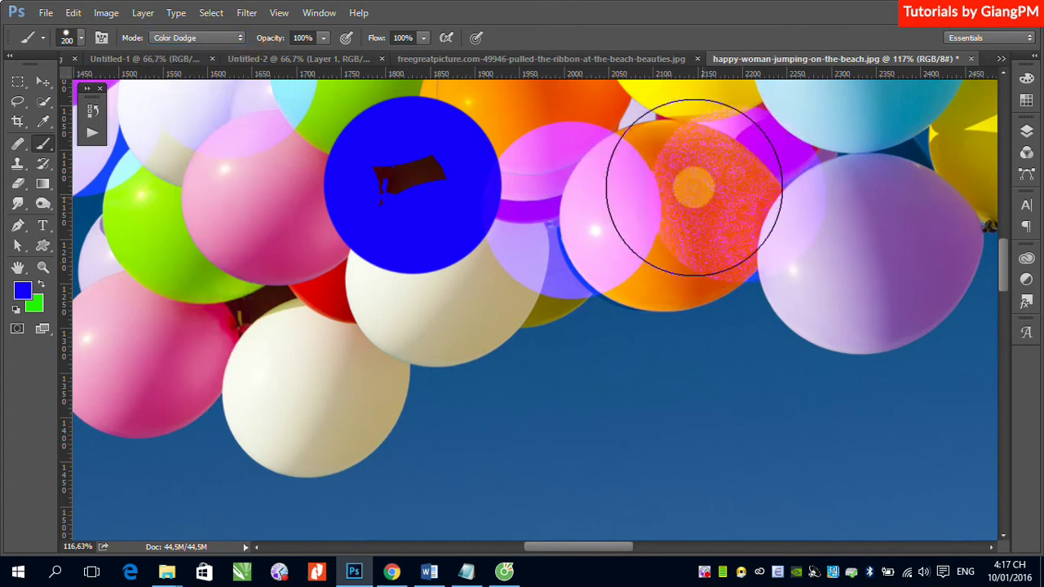
left_click_drag(695, 187, 542, 347)
left_click(241, 39)
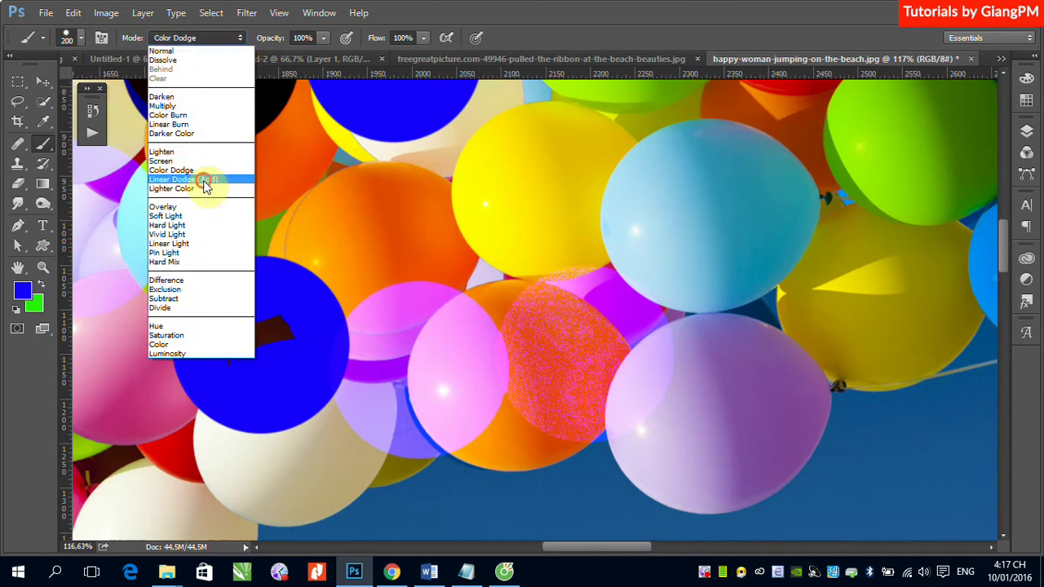
left_click(204, 186)
left_click(617, 209)
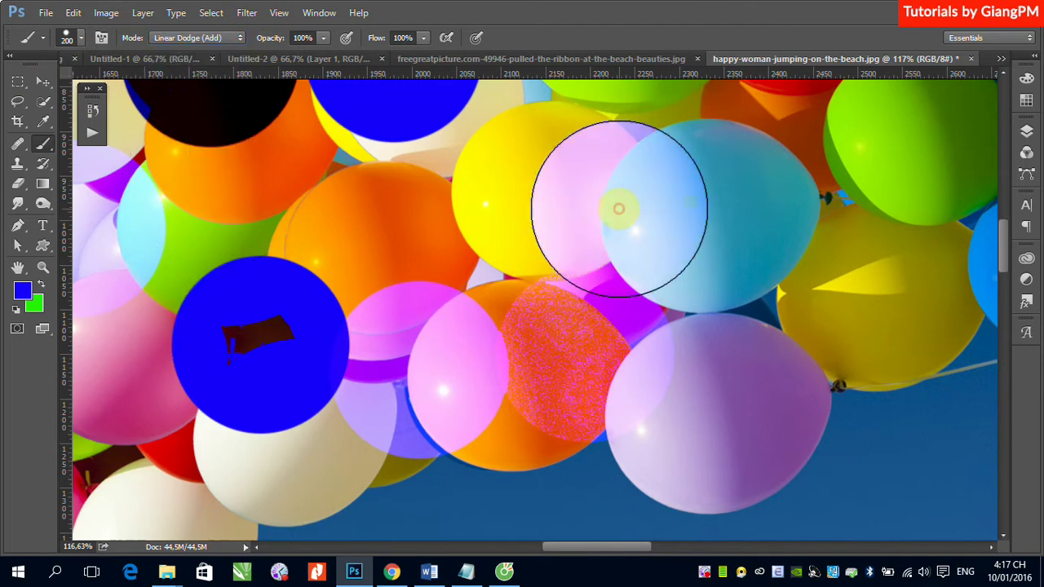
left_click(241, 38)
left_click(189, 190)
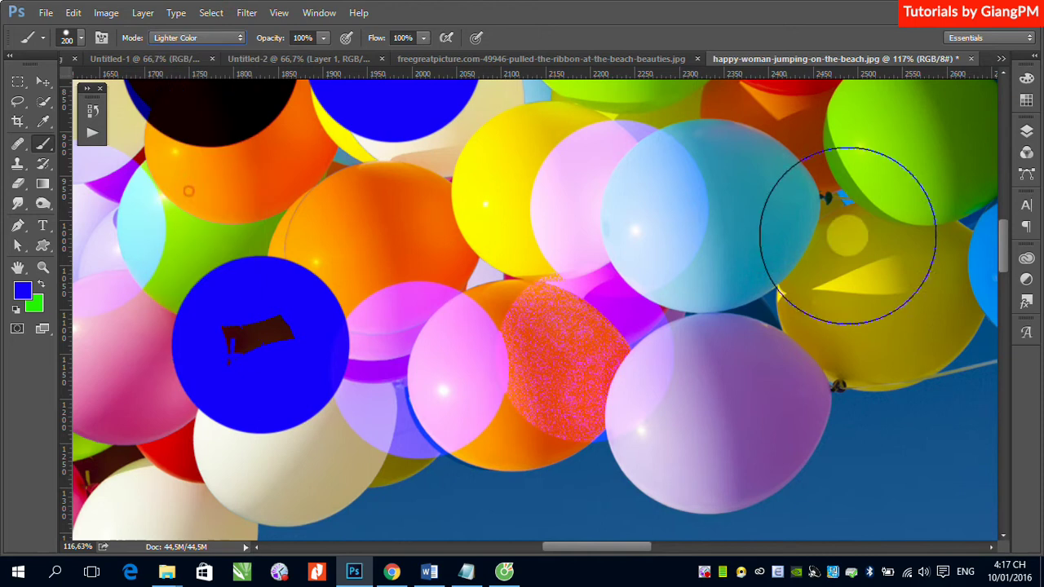
key("ctrl+z")
left_click(818, 209)
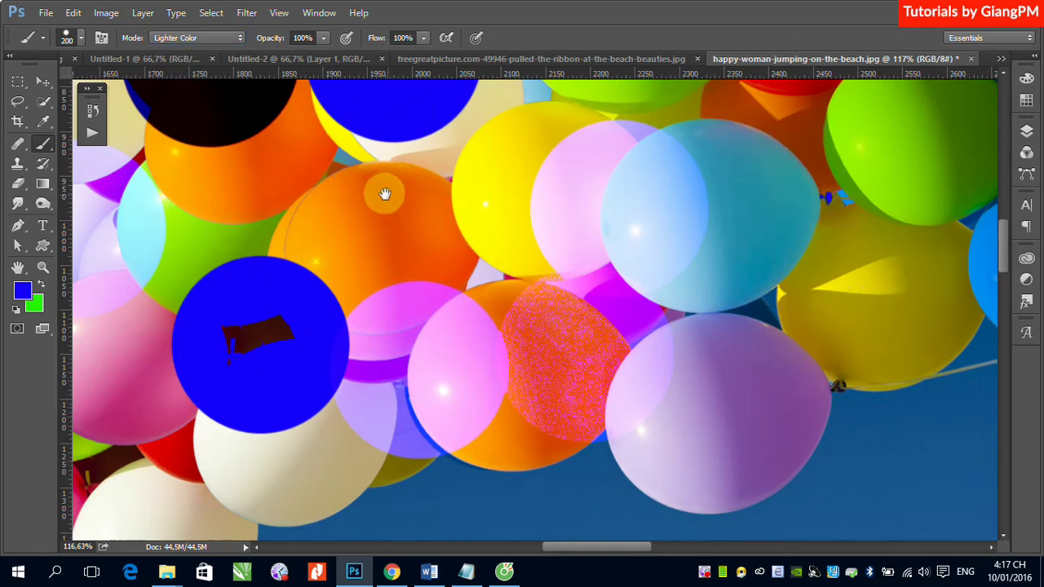
left_click_drag(489, 179, 367, 362)
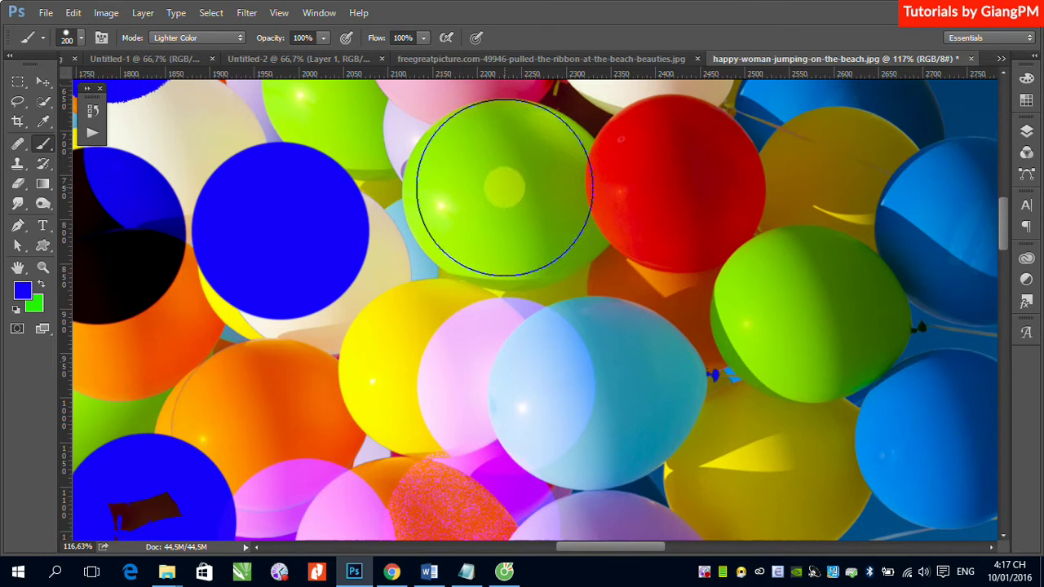
Paint an Overlay circle on the red balloon and a Soft Light dab on the balloons
left_click(242, 41)
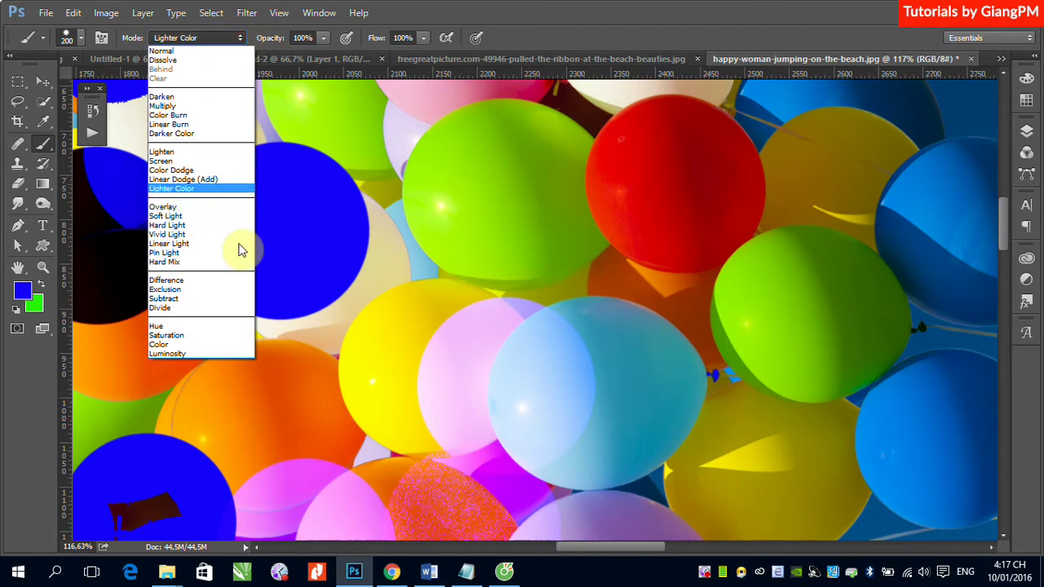
left_click(173, 209)
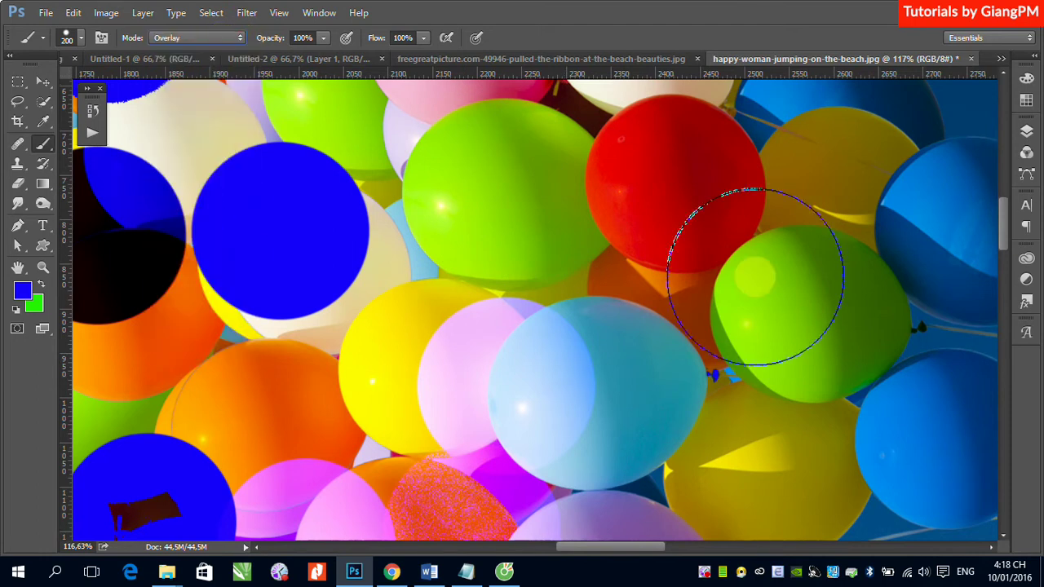
left_click(710, 241)
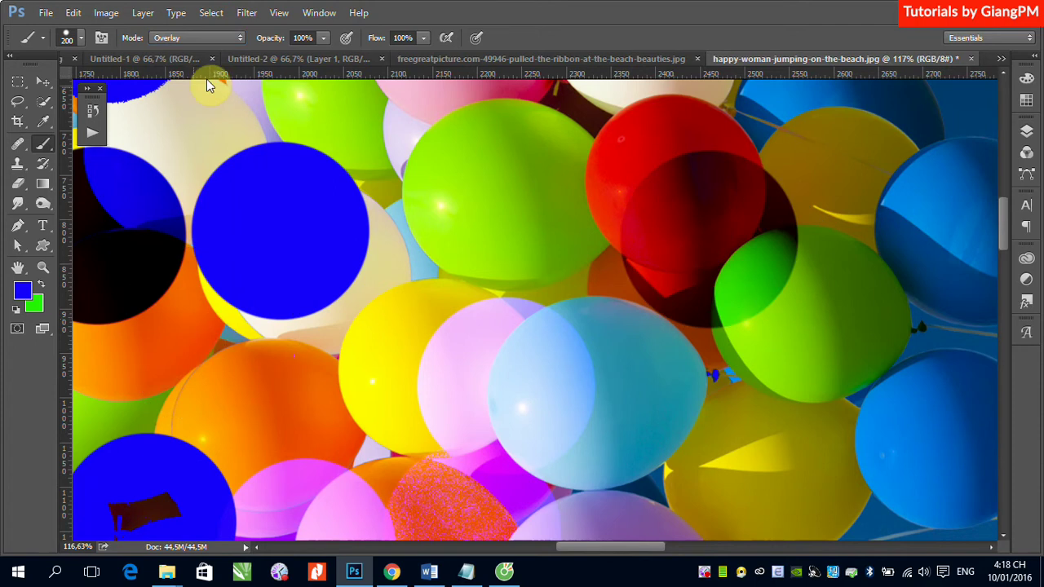
left_click(241, 39)
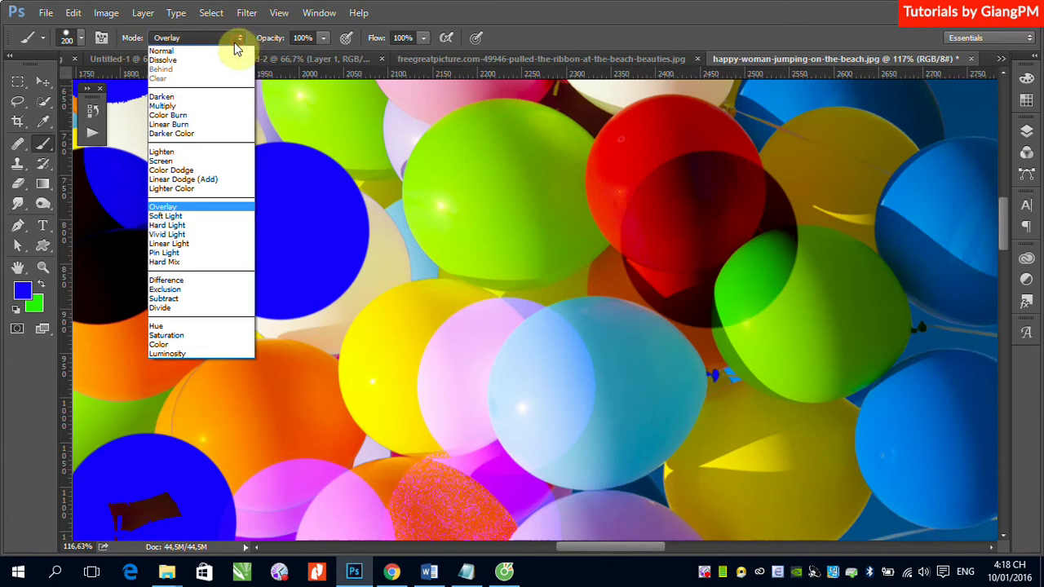
left_click(194, 217)
left_click(448, 190)
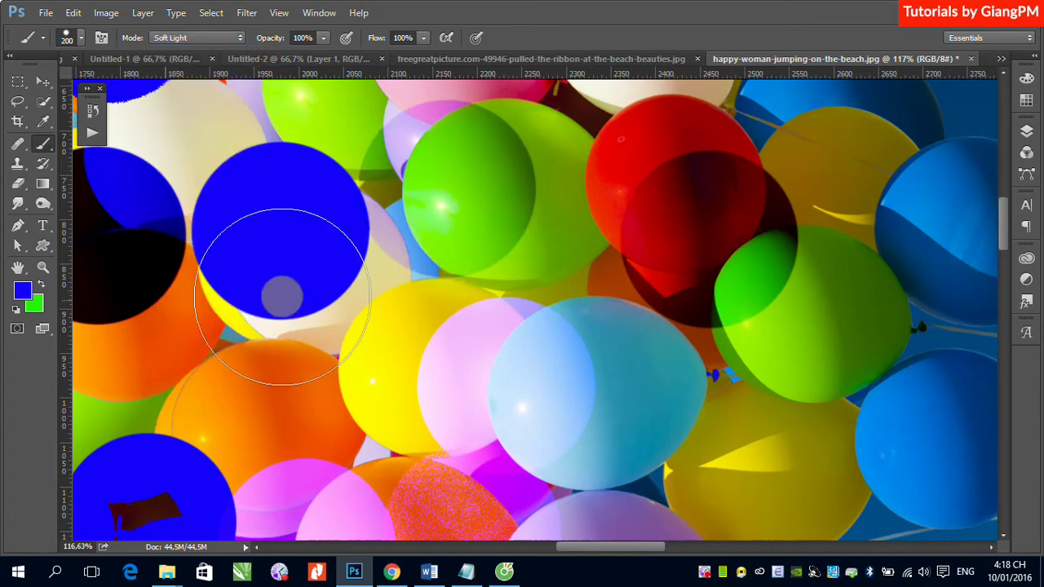
Paint a Hard Light dab and a Vivid Light dab on the upper-right balloon
left_click(239, 38)
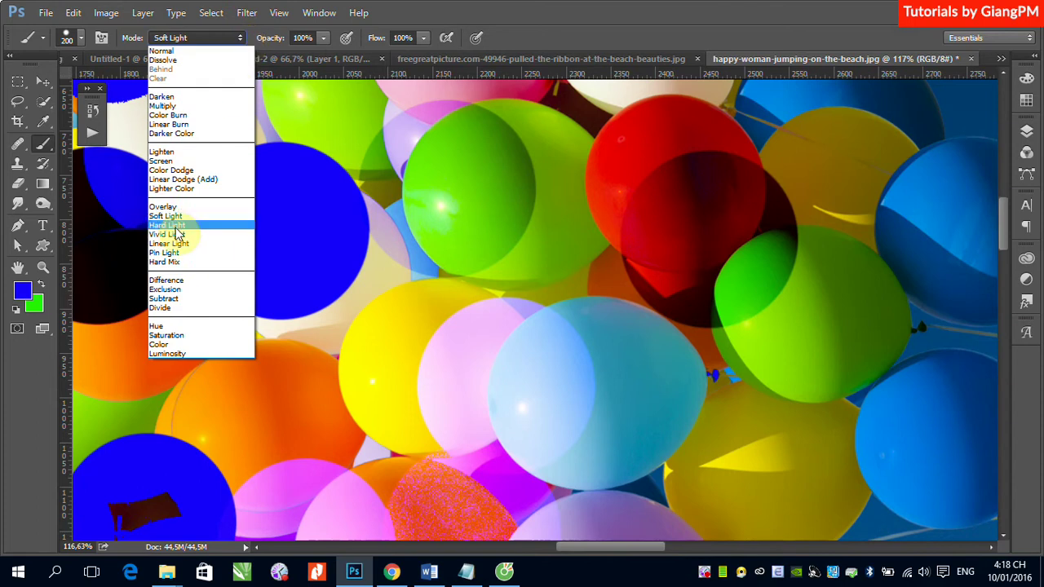
left_click(173, 225)
left_click(303, 335)
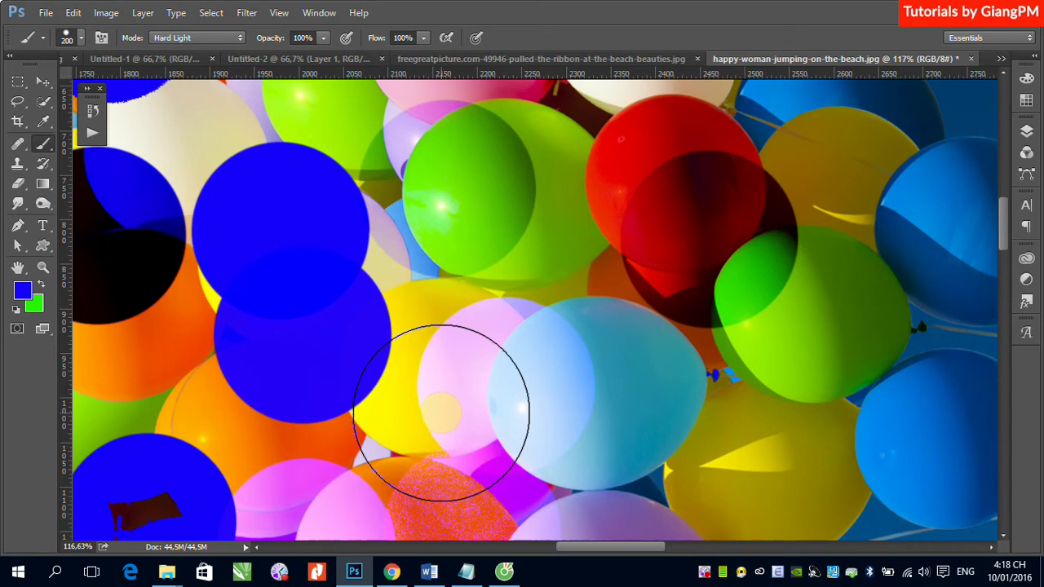
left_click(240, 38)
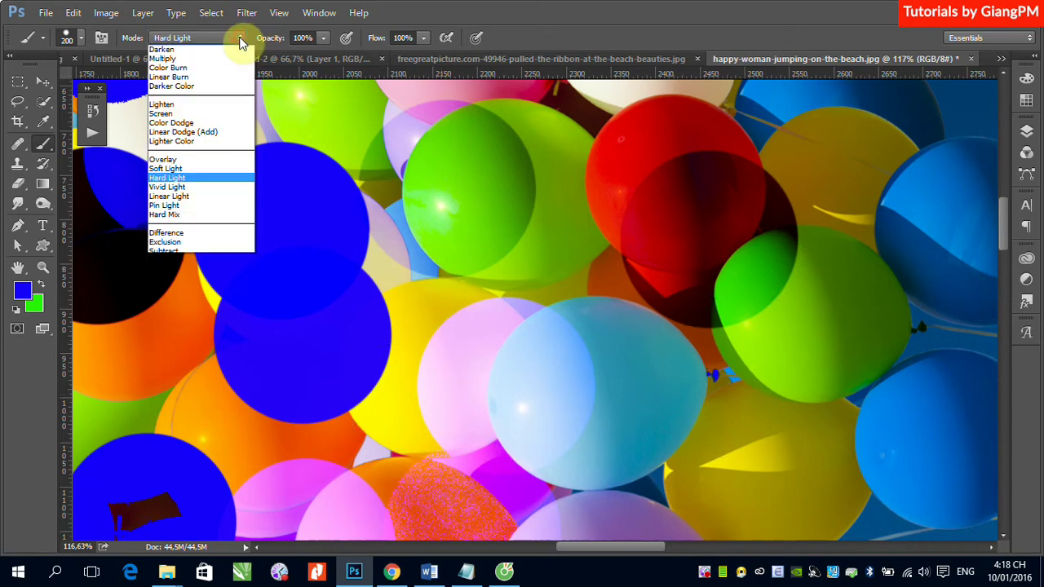
left_click(181, 235)
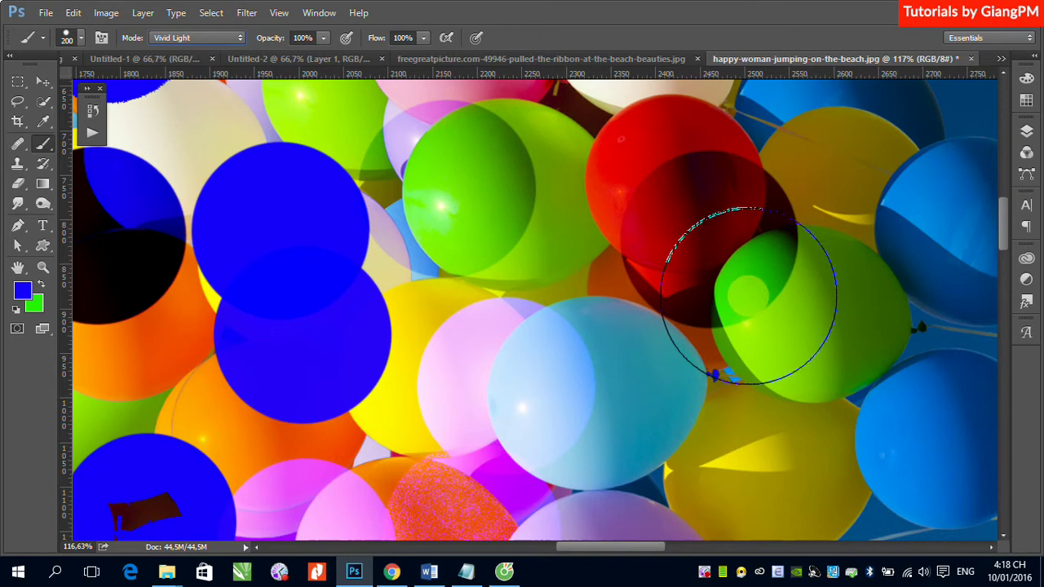
left_click(878, 222)
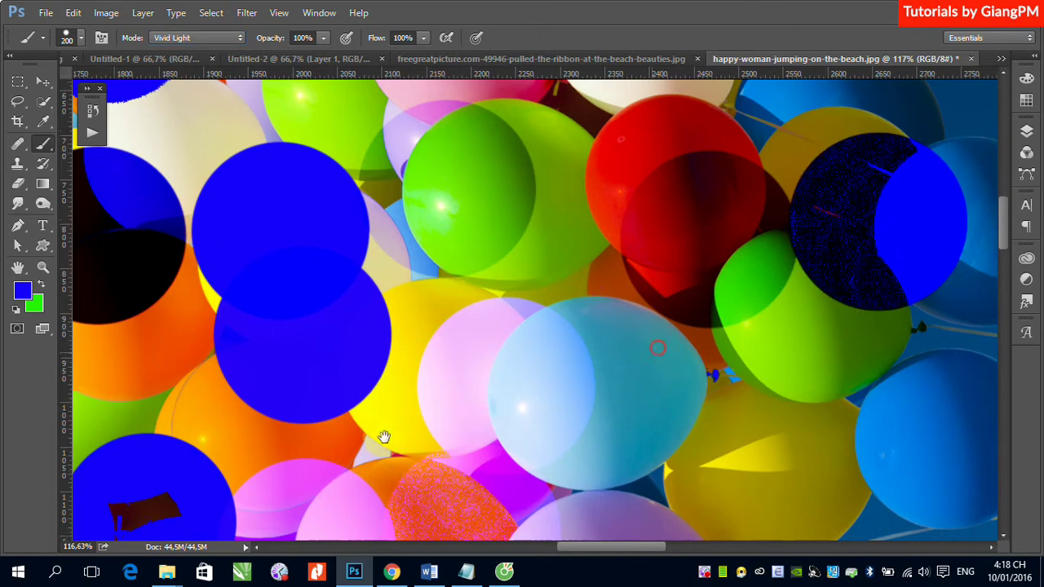
left_click_drag(659, 352, 245, 455)
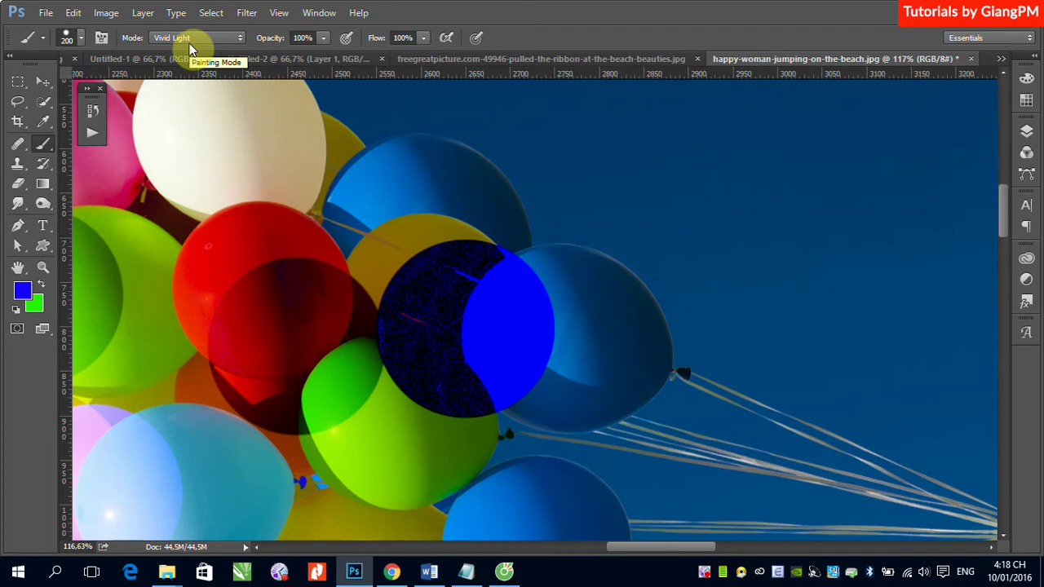
Paint a Linear Light dab on the white balloon and a Pin Light dab on the left balloon
left_click(237, 39)
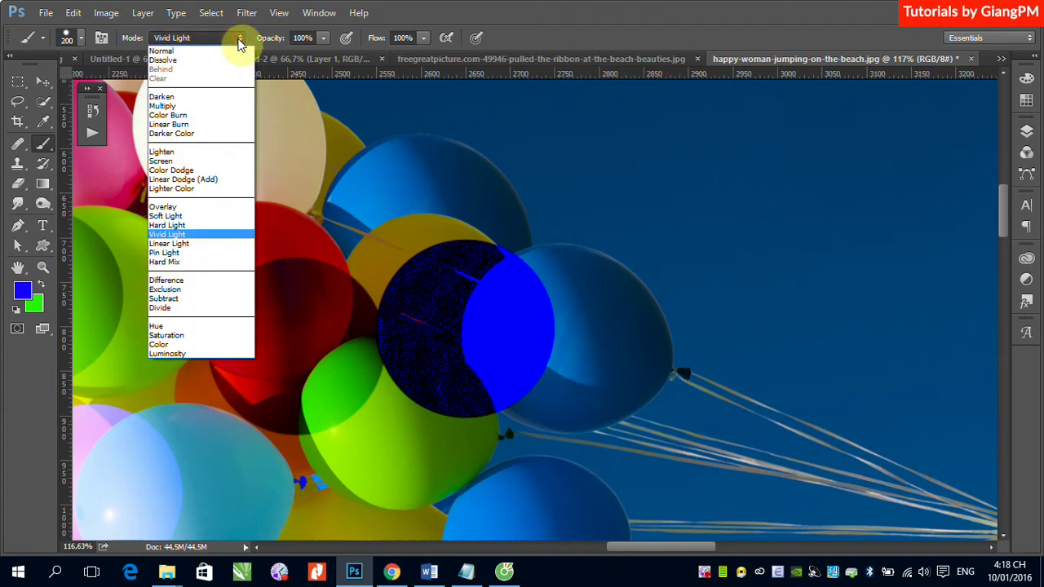
left_click(194, 243)
left_click(237, 183)
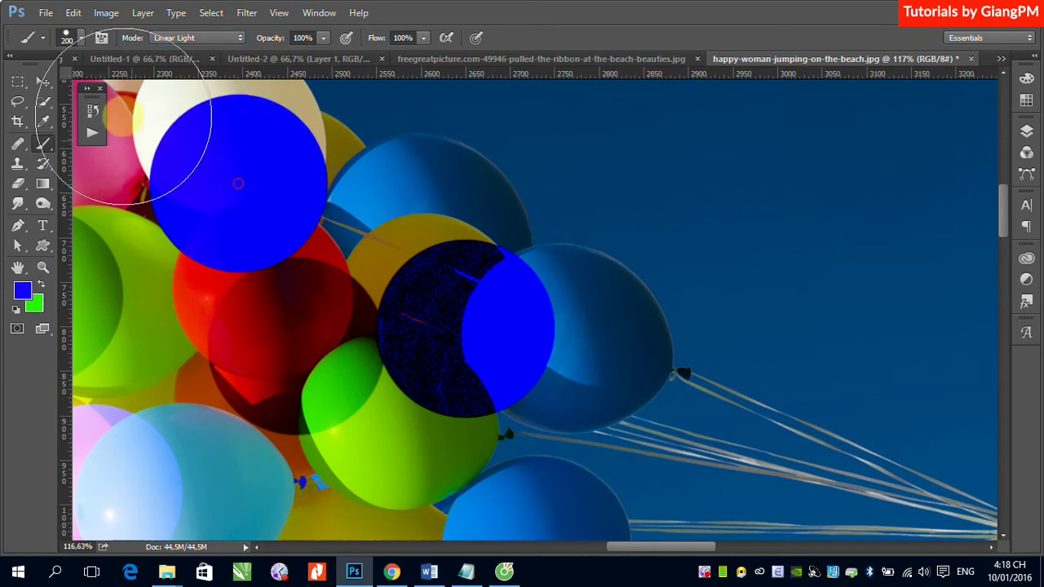
left_click(242, 39)
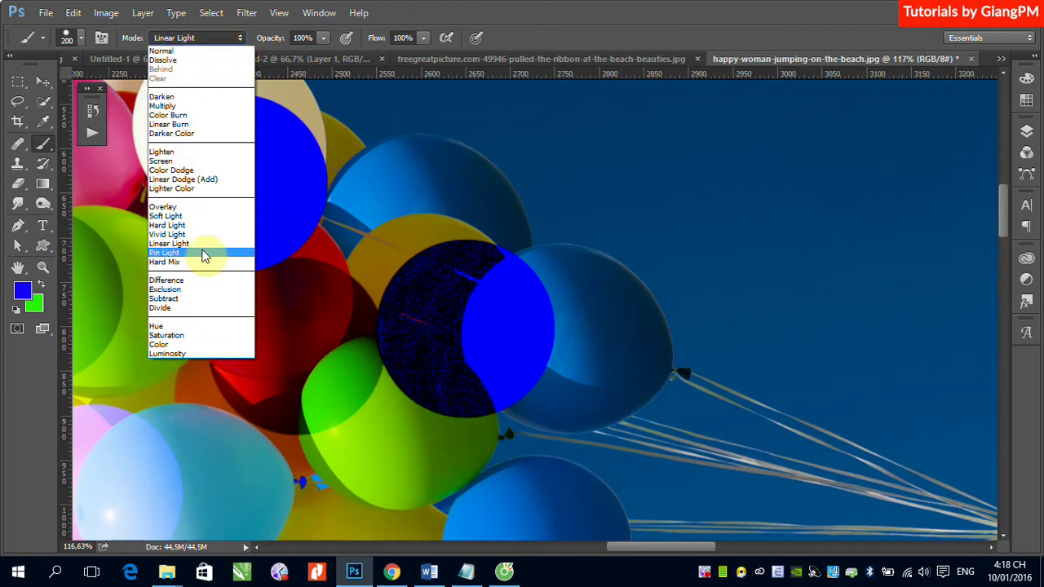
left_click(175, 254)
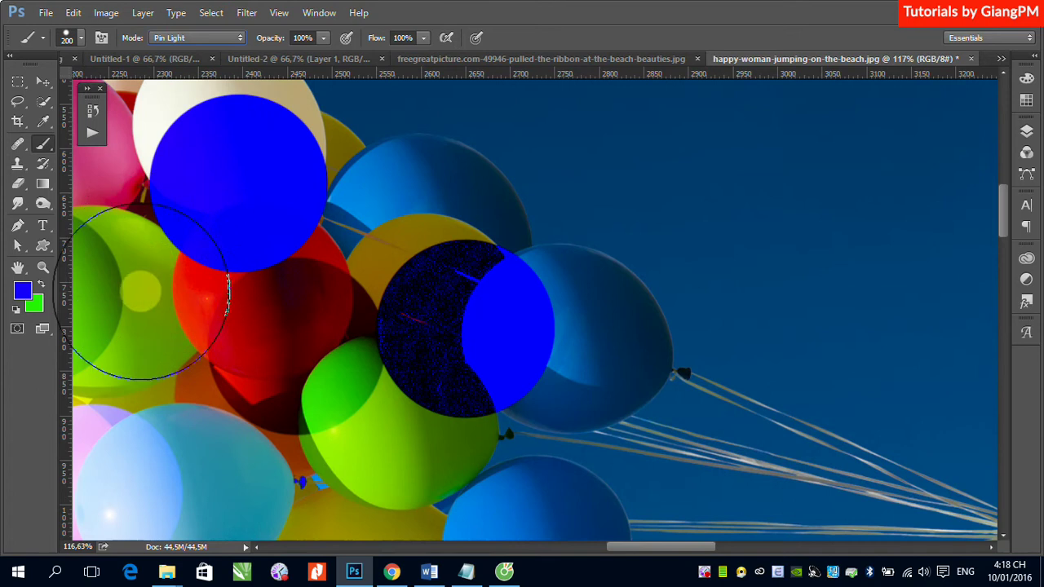
left_click(143, 339)
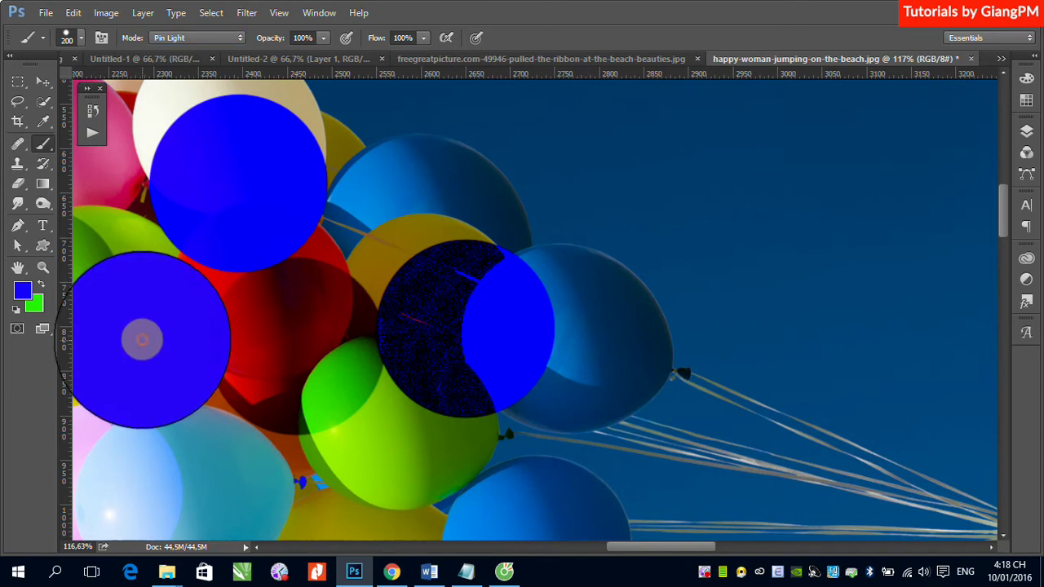
left_click(241, 37)
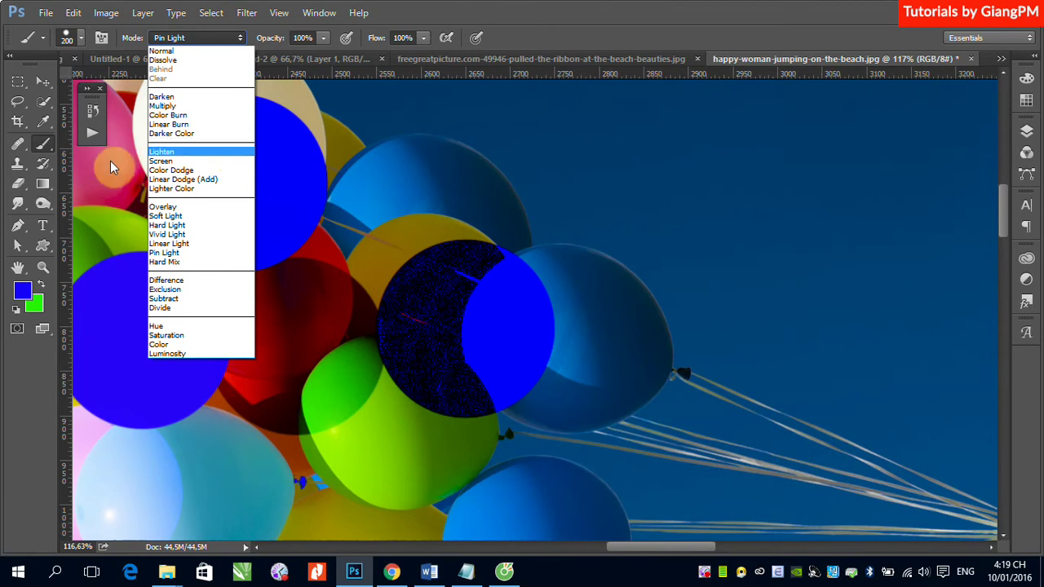
Paint a Difference dab on the top balloons and an Exclusion dab on the right blue balloon
left_click(200, 280)
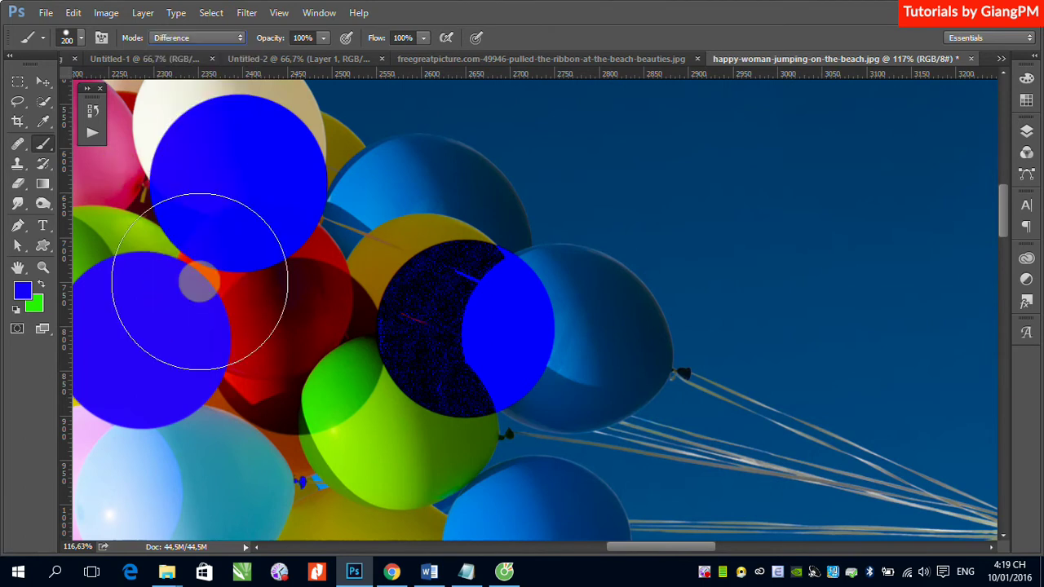
left_click(338, 197)
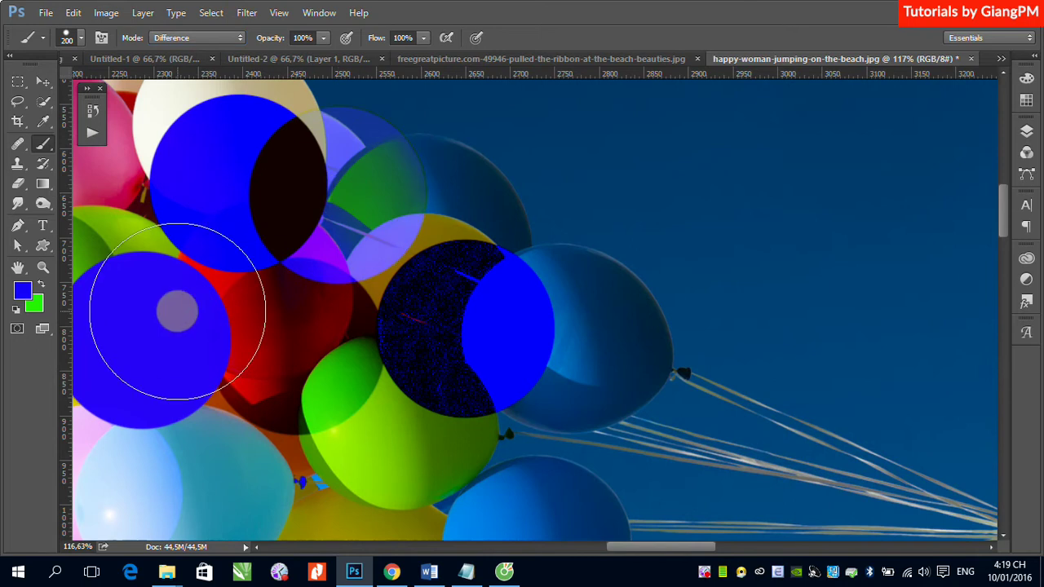
left_click(242, 38)
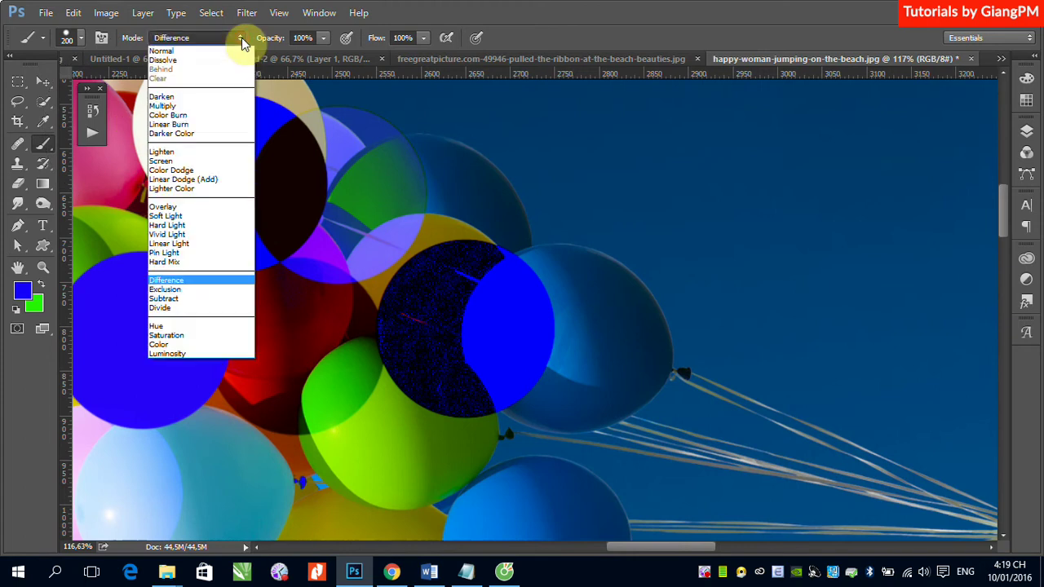
left_click(186, 290)
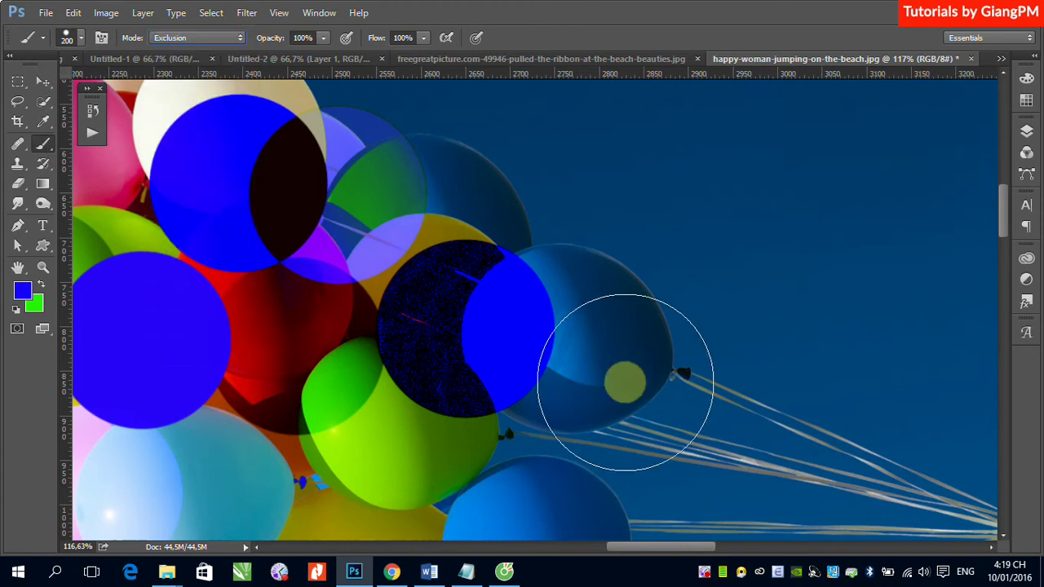
left_click(610, 374)
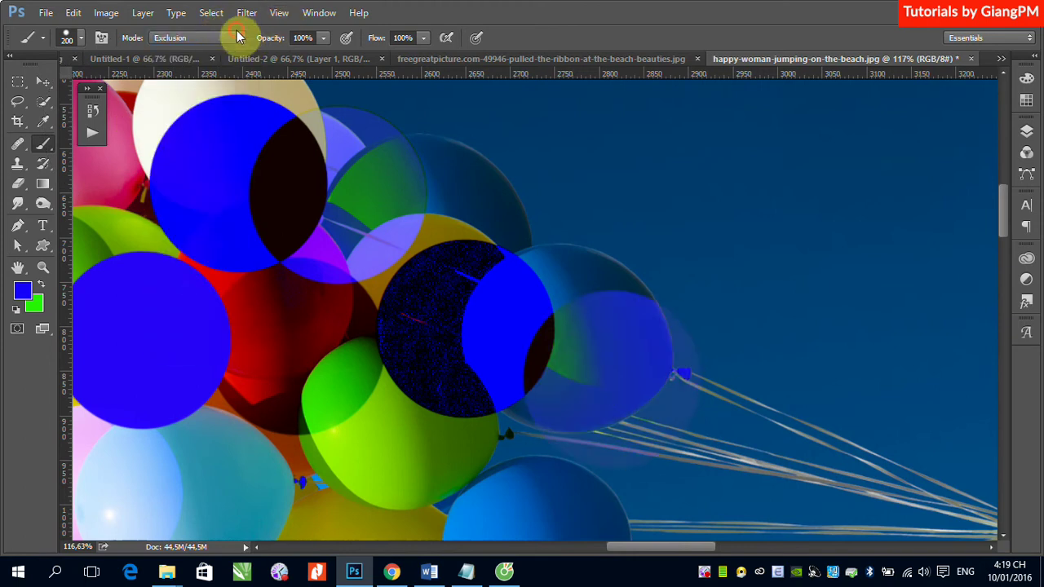
Paint with Subtract over the lower-left blue balloon, then set the brush mode to Divide
left_click(239, 37)
left_click(198, 298)
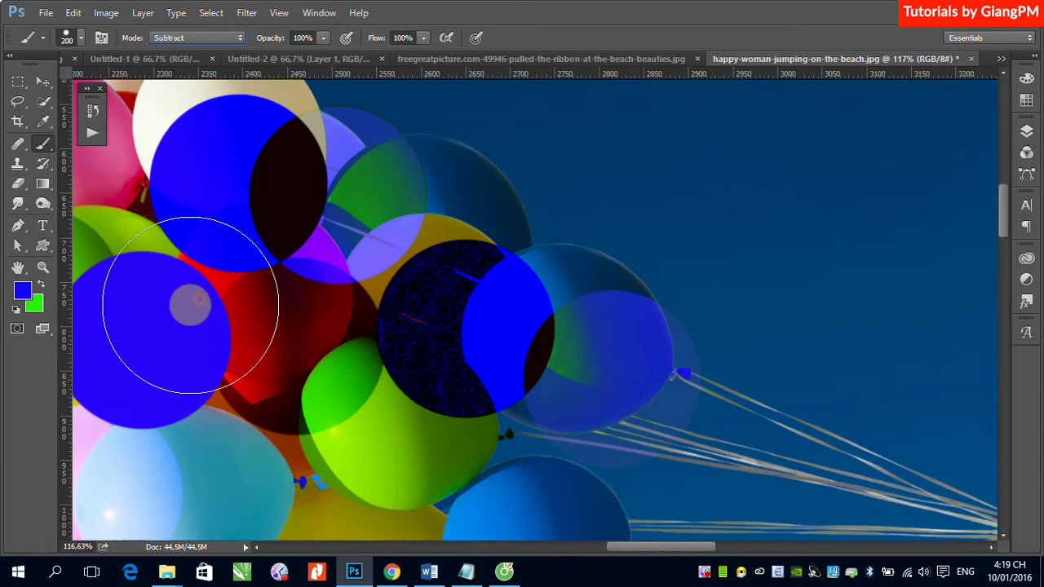
left_click_drag(190, 306, 164, 401)
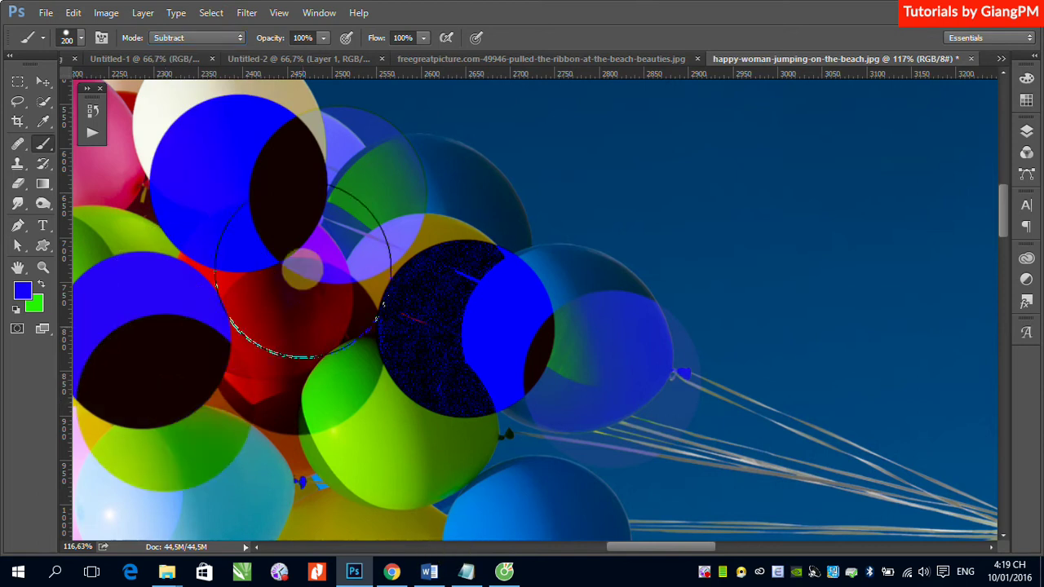
left_click(241, 38)
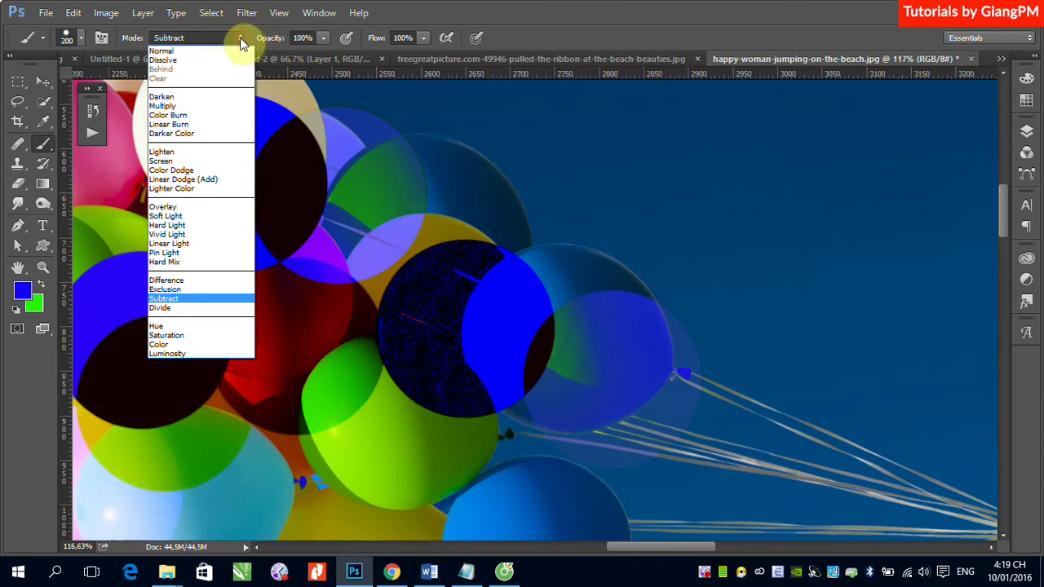
left_click(179, 310)
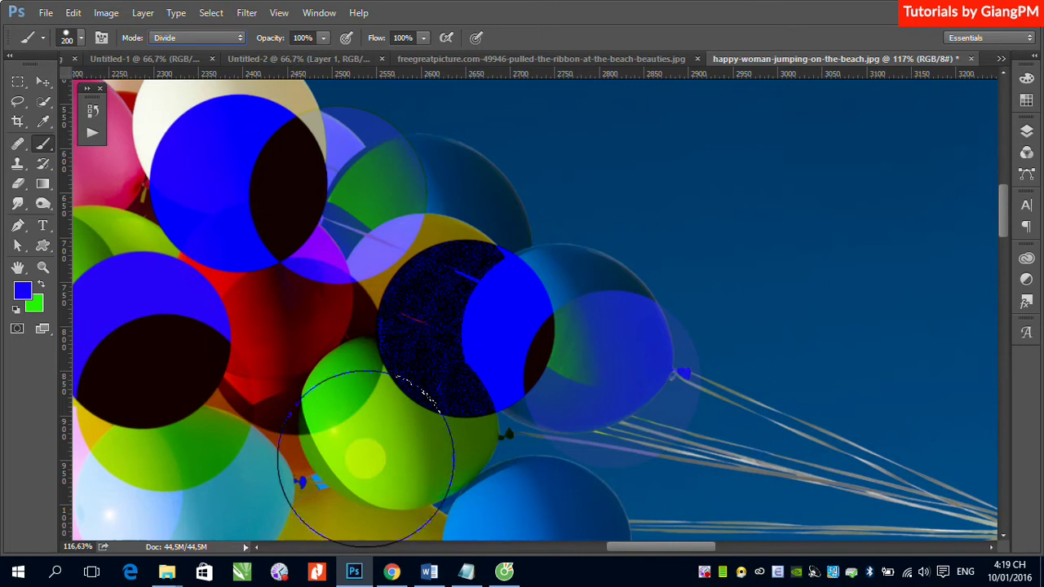
scroll(403, 362, "down", 3)
Paint a Divide dab, a Hue dab and a Saturation stroke across the balloons
left_click(392, 301)
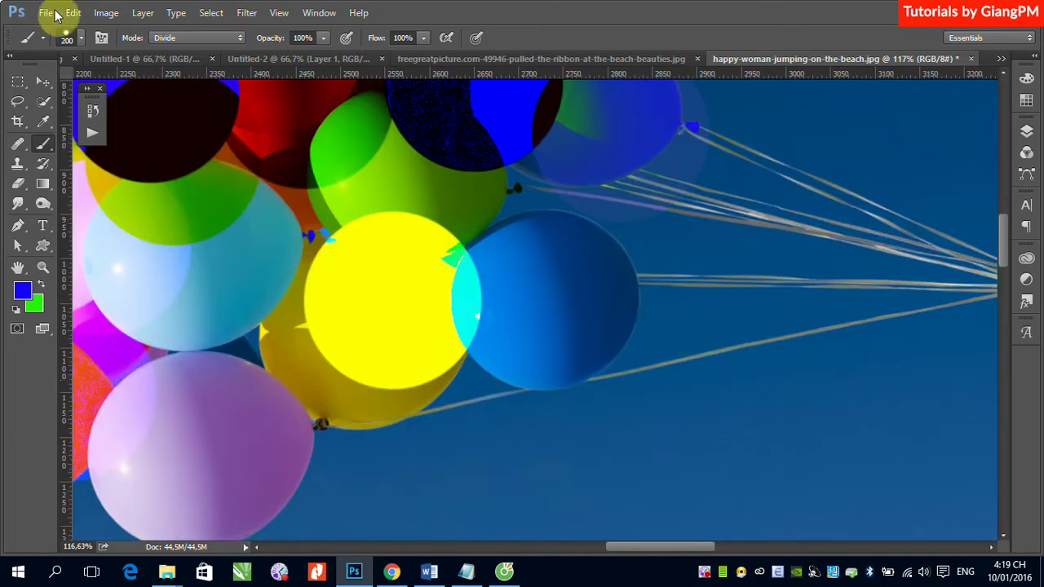
left_click(242, 38)
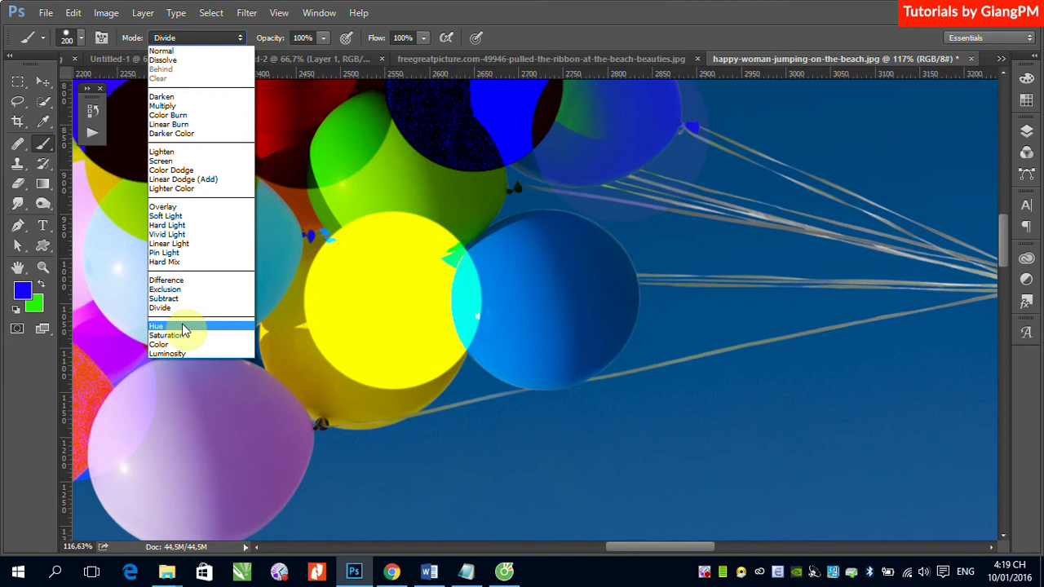
left_click(175, 333)
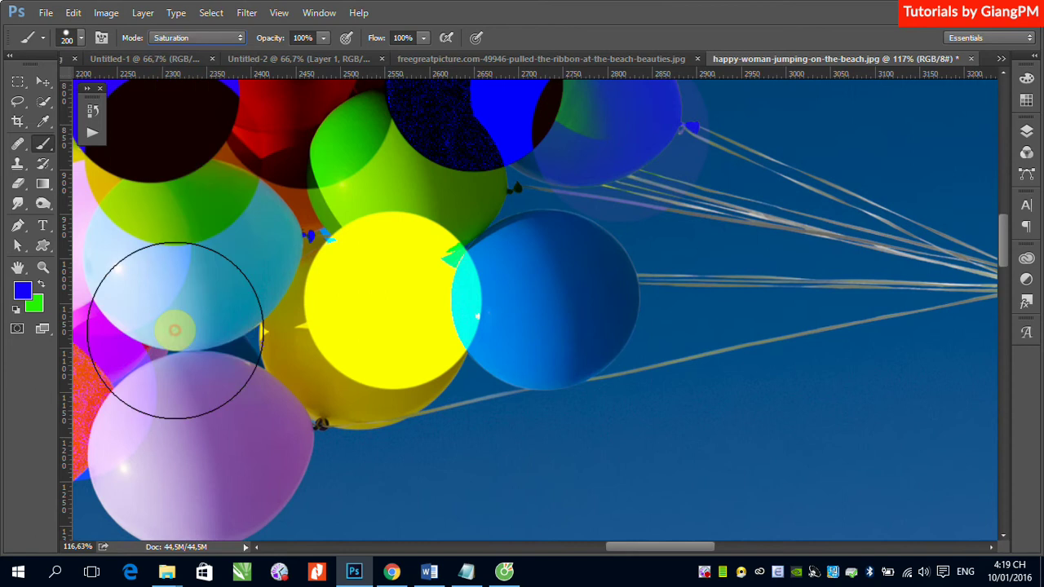
left_click(233, 38)
left_click(171, 326)
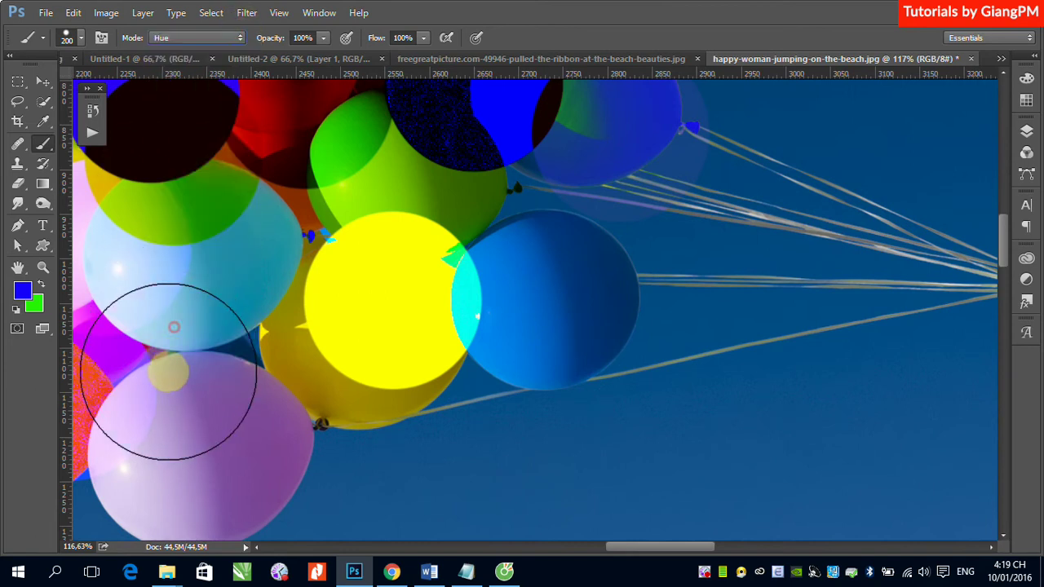
left_click(168, 373)
left_click(237, 37)
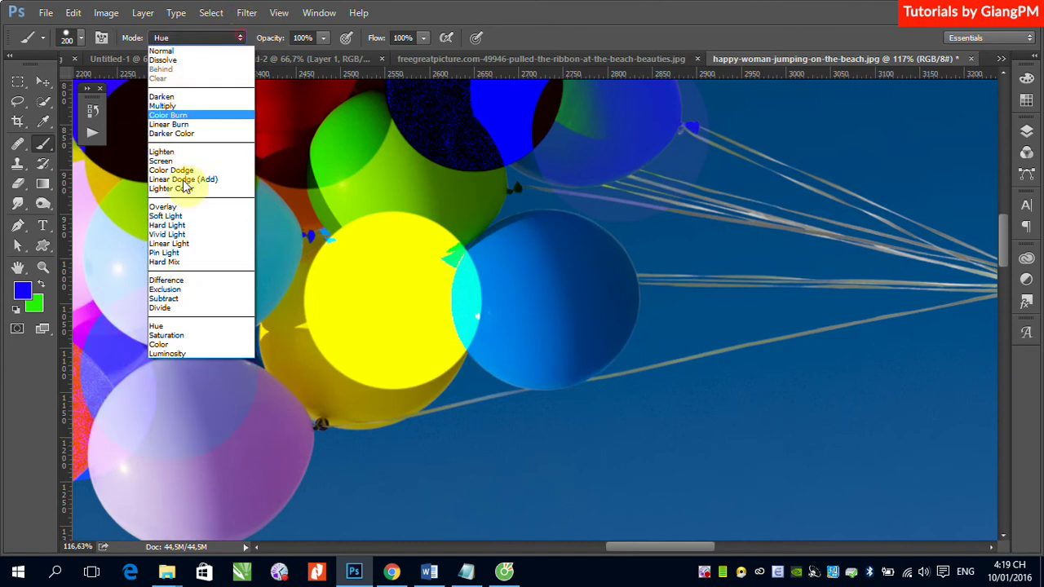
left_click(167, 334)
left_click_drag(199, 226, 226, 228)
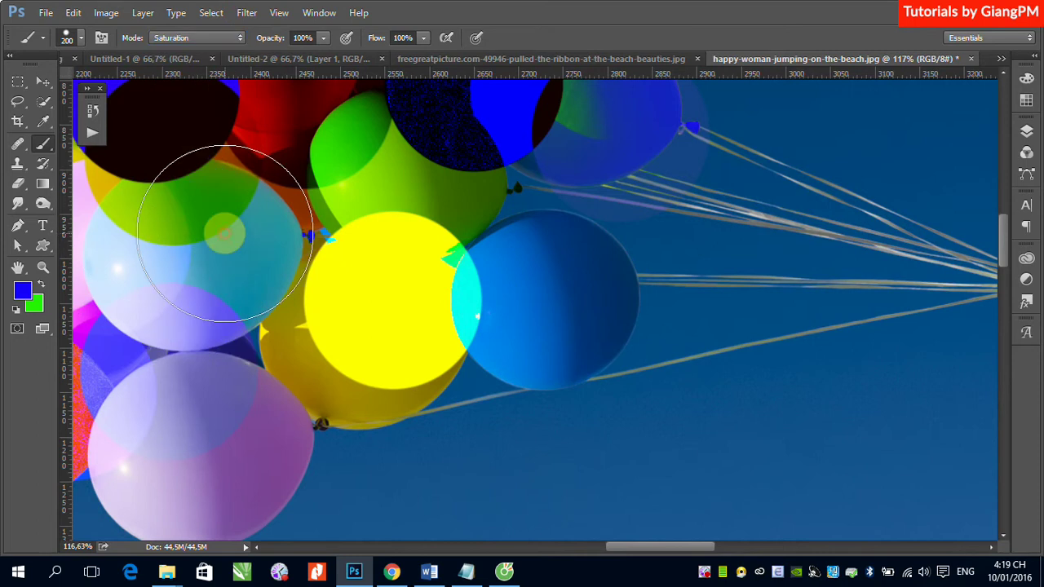
Recolour a balloon blue in Color mode, then stamp Luminosity circles including one on the cream balloon
left_click(241, 38)
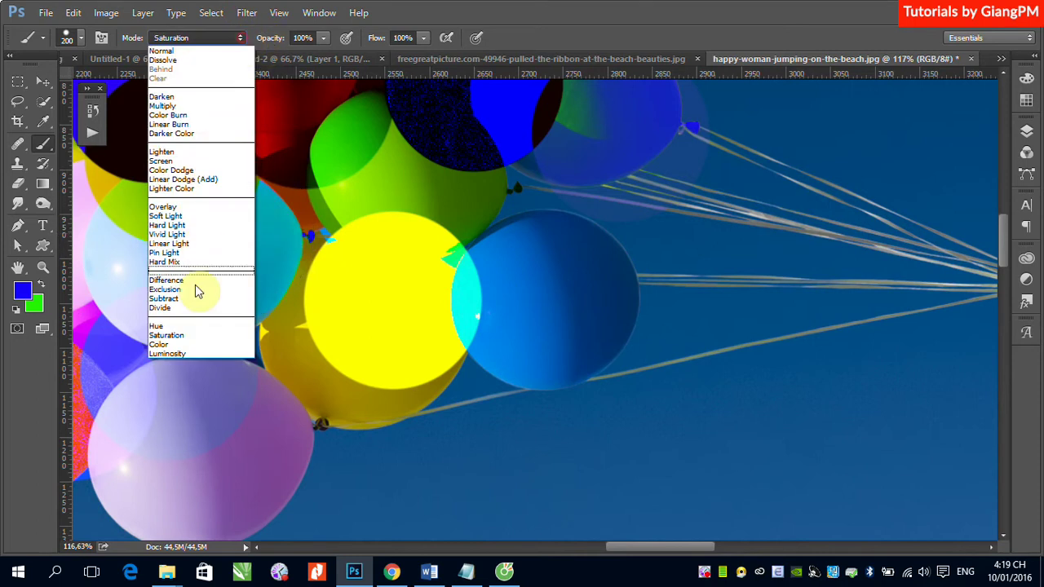
left_click(170, 345)
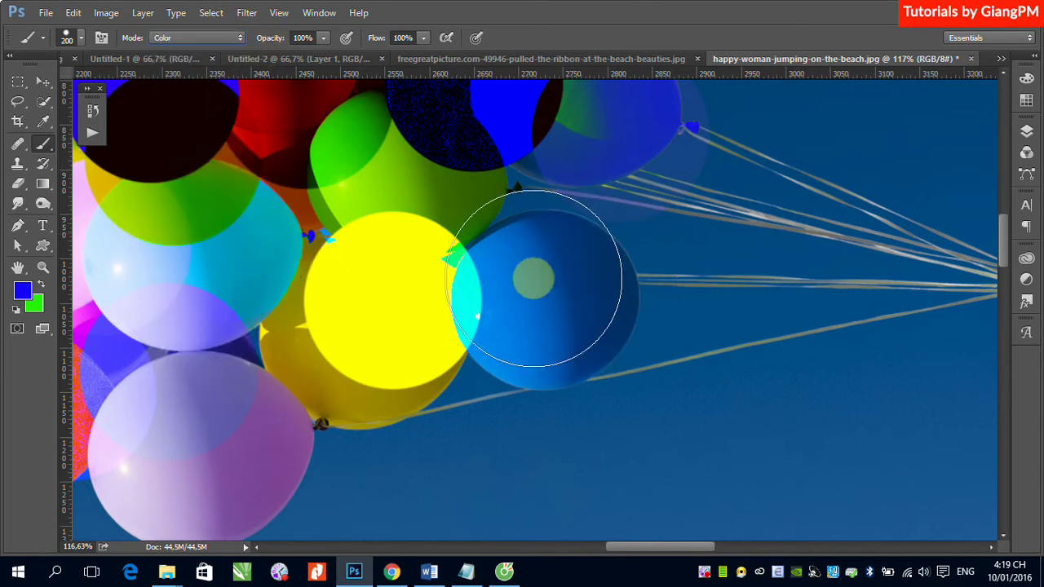
left_click_drag(383, 240, 905, 257)
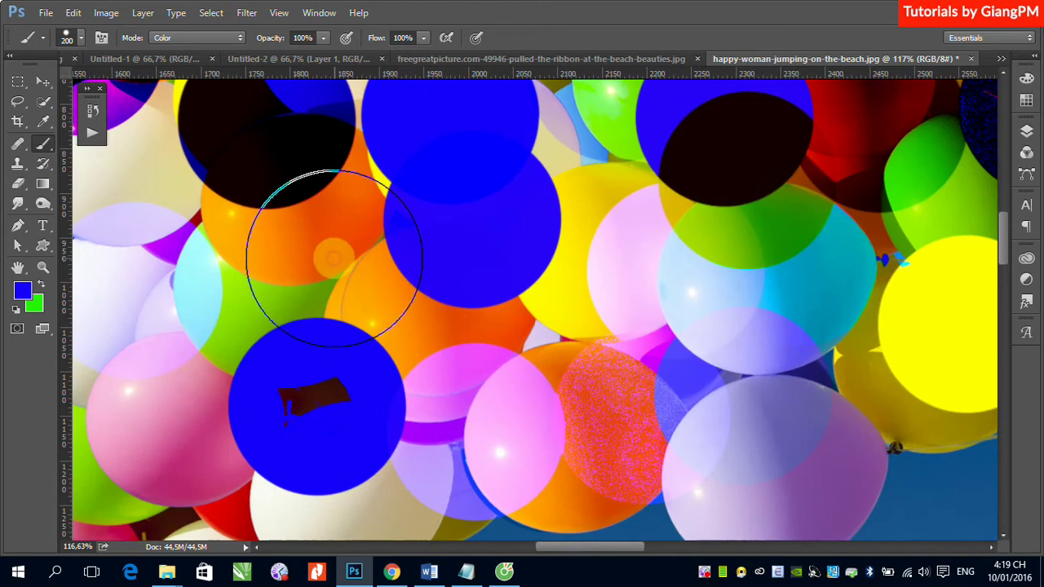
left_click_drag(338, 257, 334, 236)
left_click(241, 38)
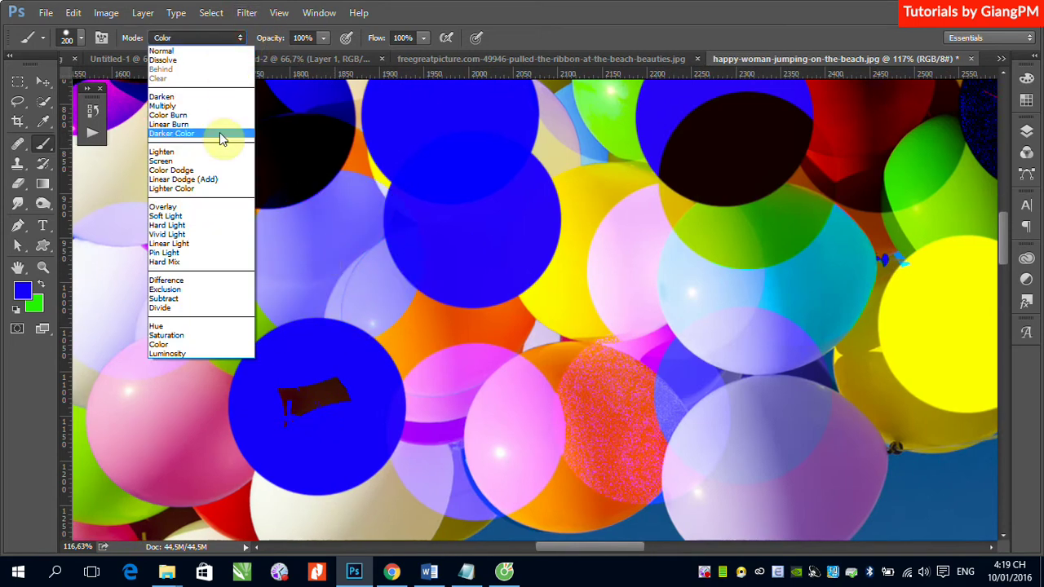
left_click(178, 355)
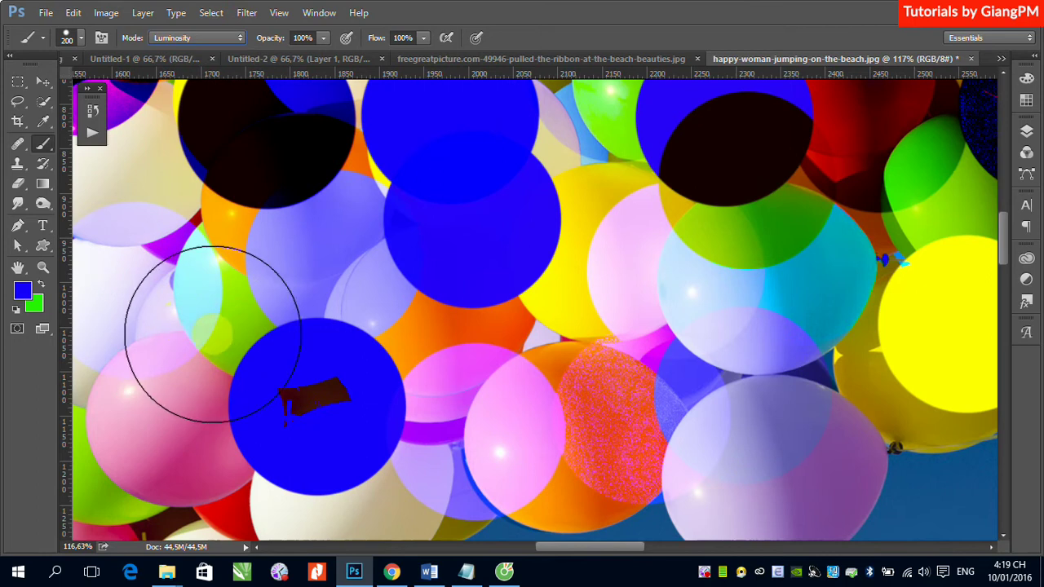
left_click(216, 334)
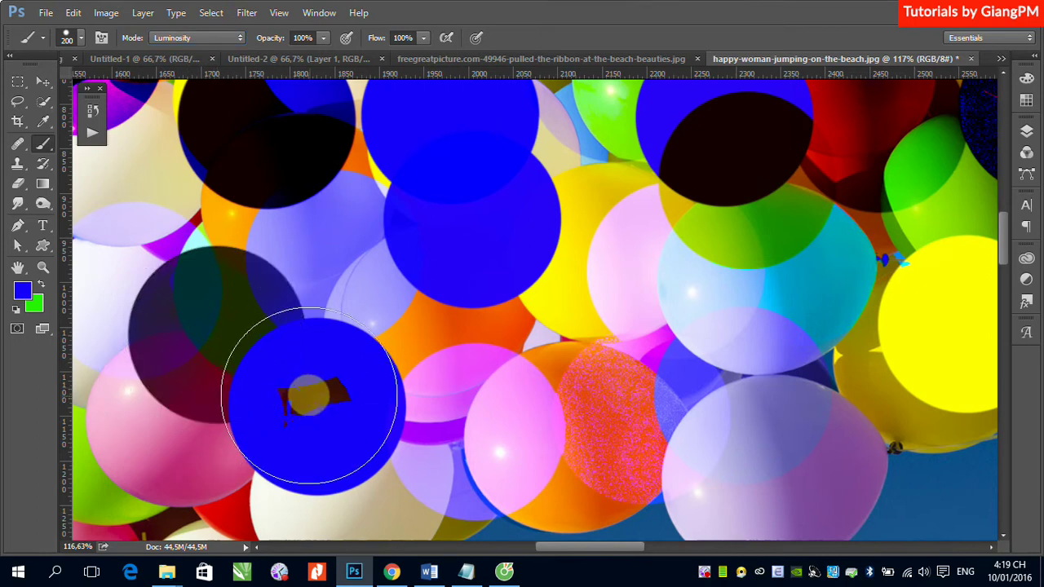
left_click(291, 437)
left_click_drag(311, 340, 326, 156)
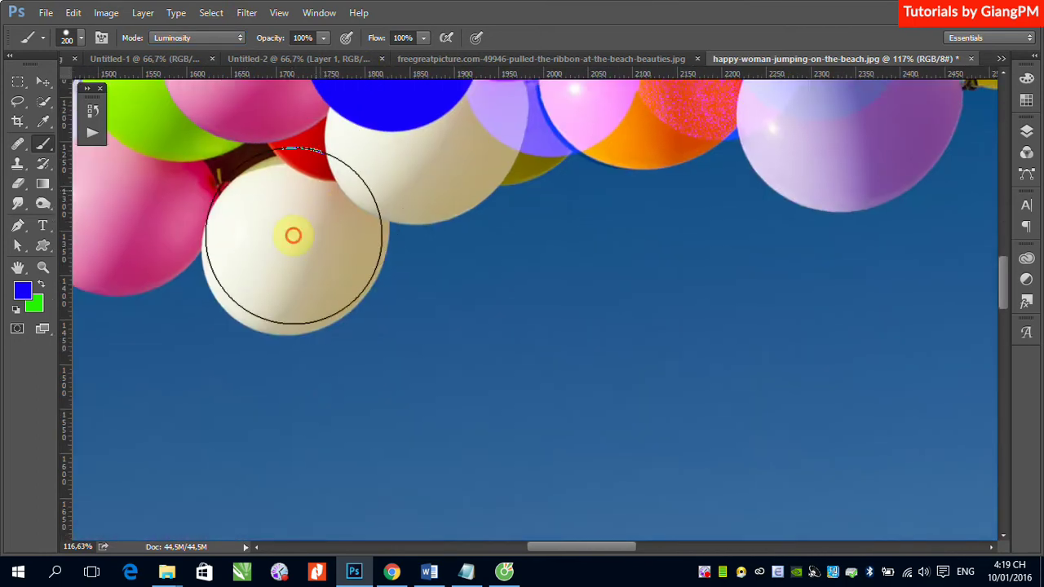
left_click(293, 238)
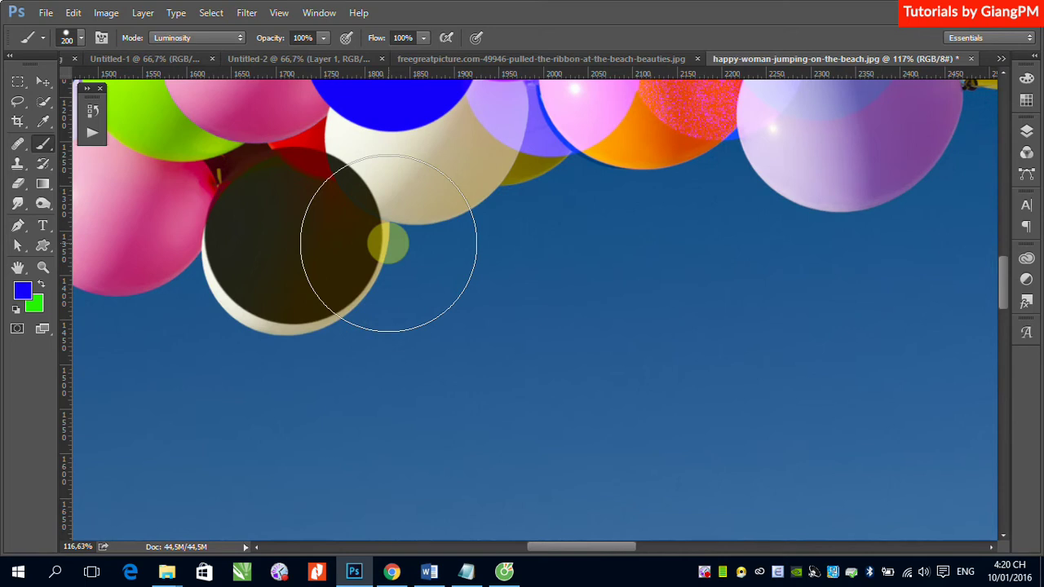
Fit the whole beach photo on screen with Ctrl+0, leaving the brush mode at Luminosity
key("ctrl+0")
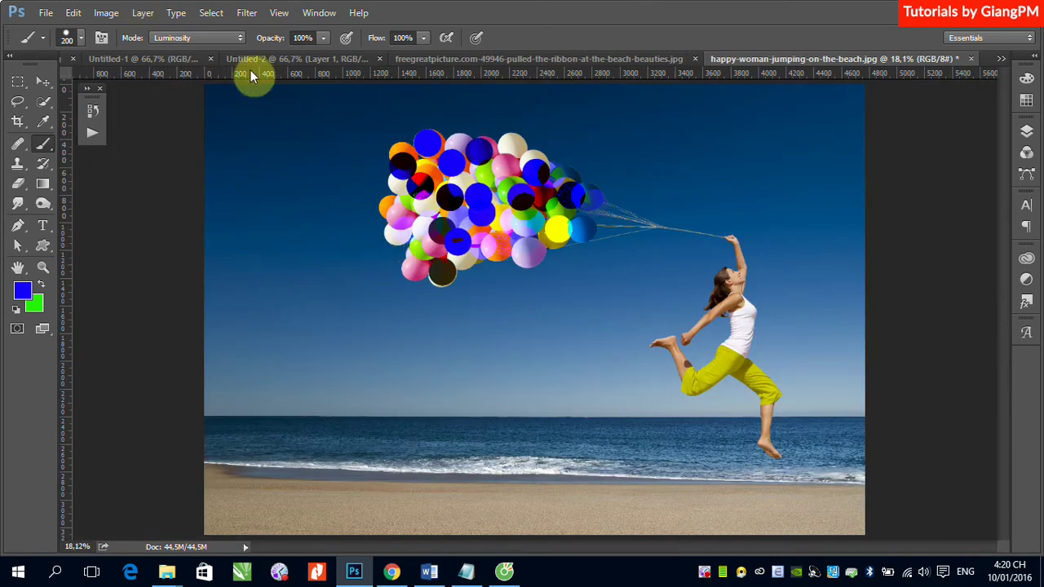
left_click(240, 38)
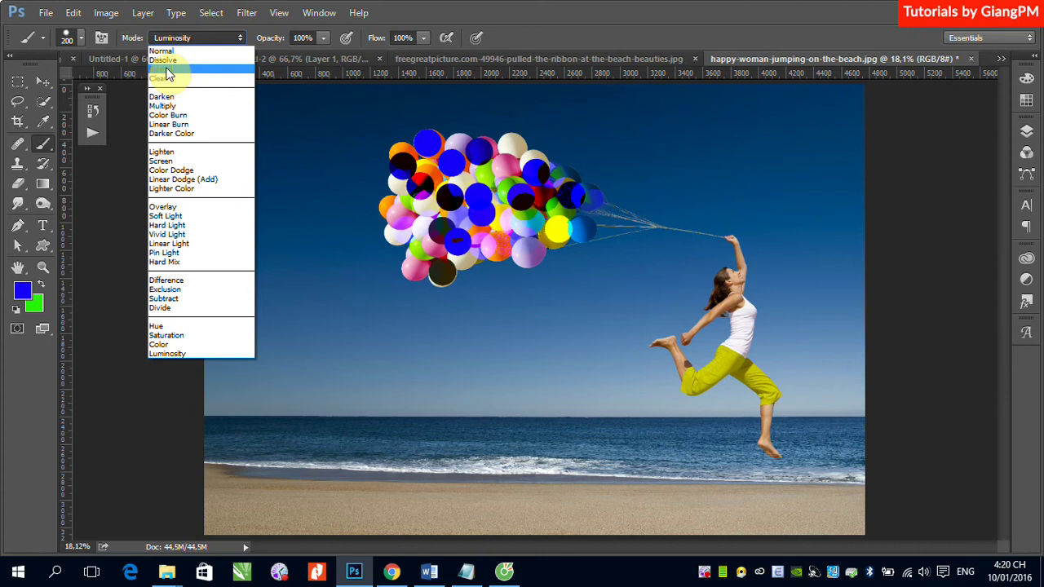
left_click(967, 145)
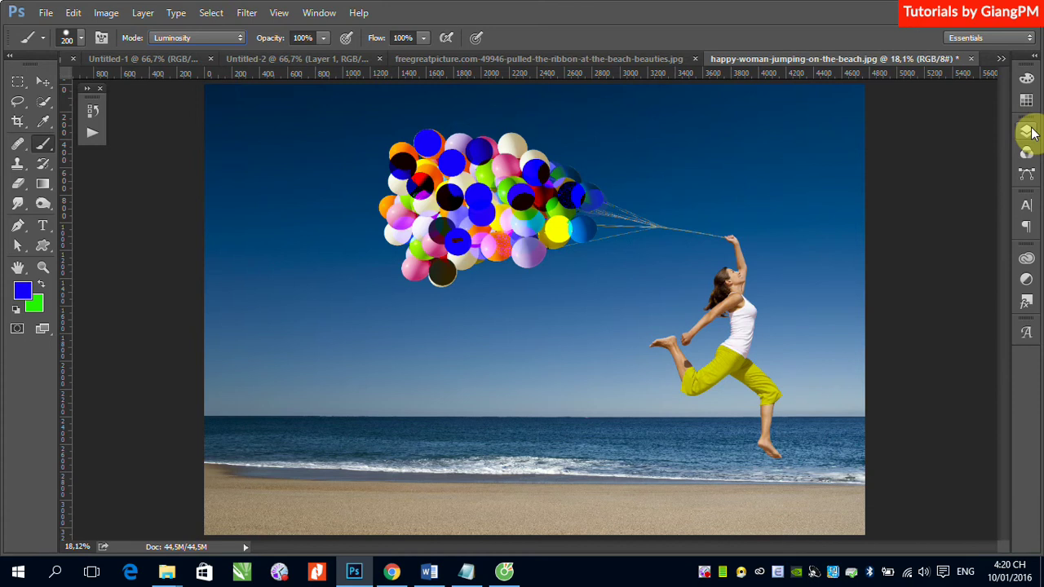
Add Layer 1 with a background-green filled rectangle, nudged onto the balloons' left side
left_click(1027, 133)
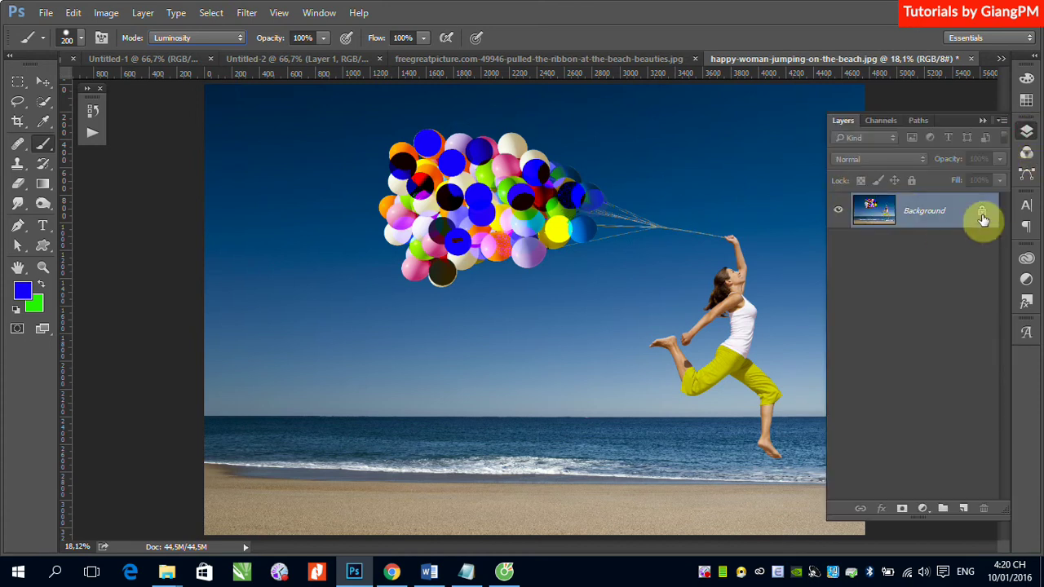
left_click(963, 509)
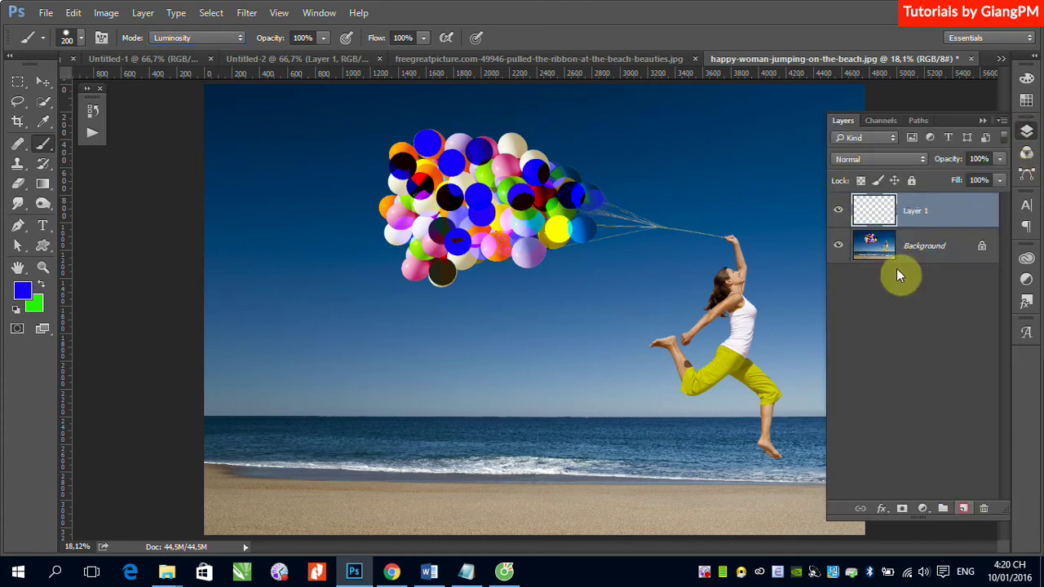
left_click(15, 84)
left_click_drag(261, 200, 455, 336)
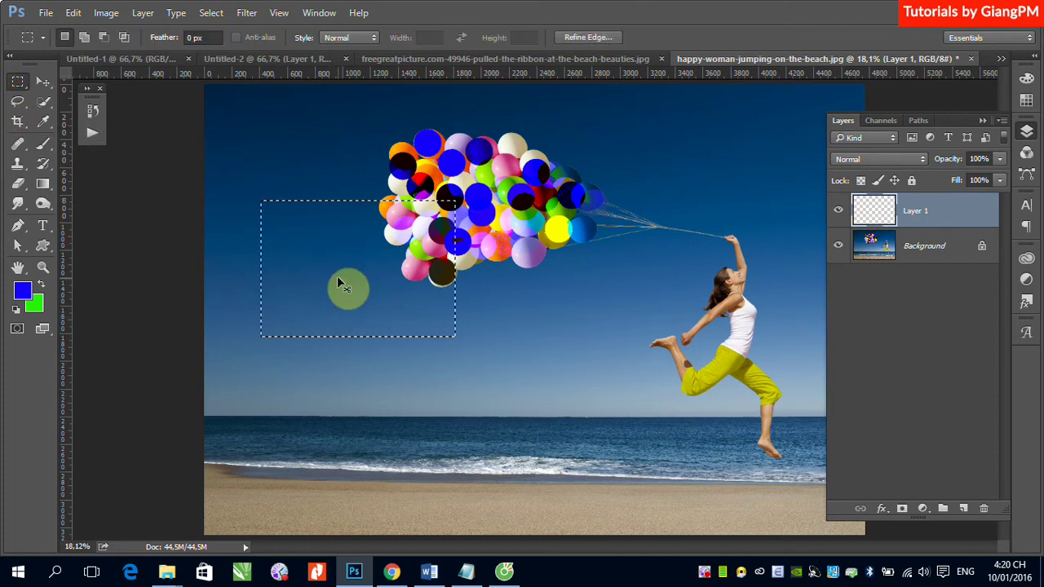
key("ctrl+BackSpace")
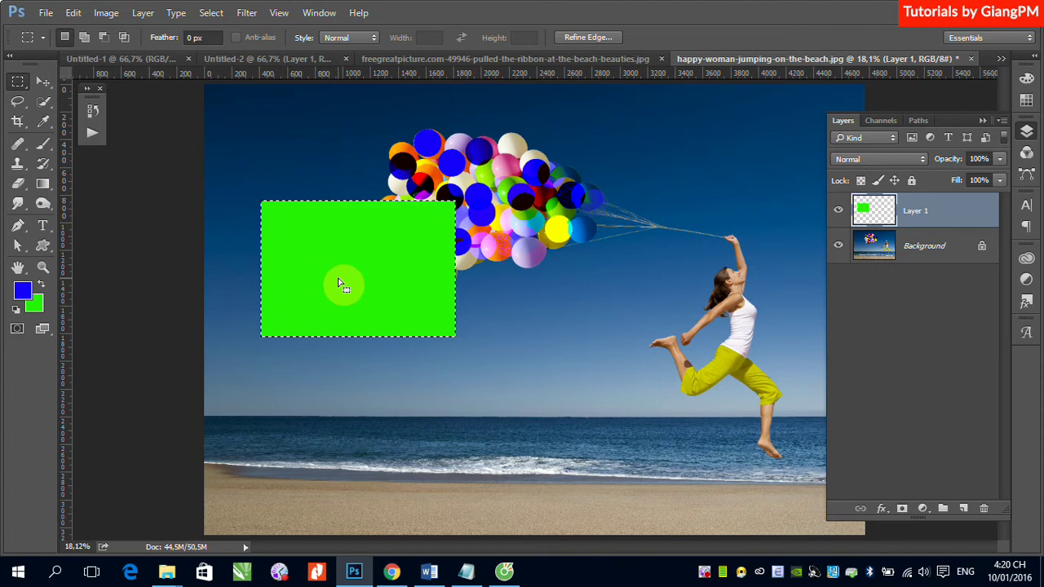
key("ctrl+d")
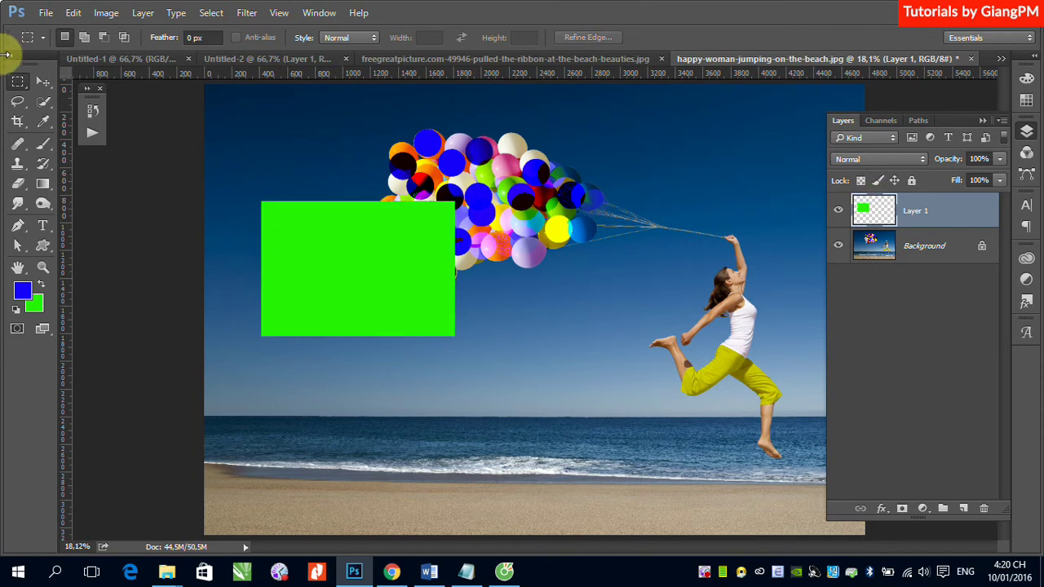
left_click(44, 82)
mouse_move(385, 274)
left_mouse_down()
mouse_move(411, 246)
mouse_move(365, 302)
left_mouse_up()
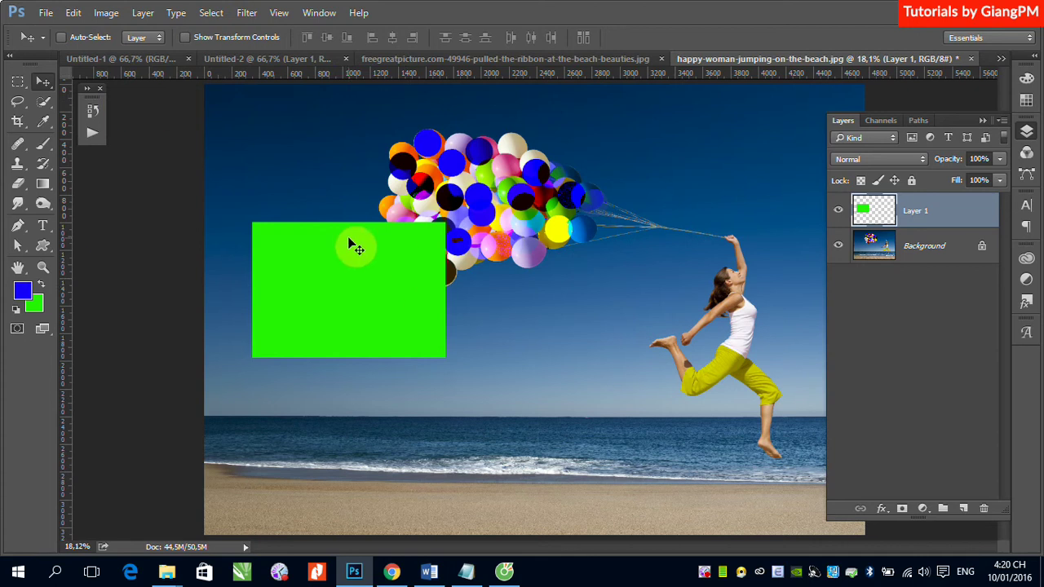
left_click(43, 144)
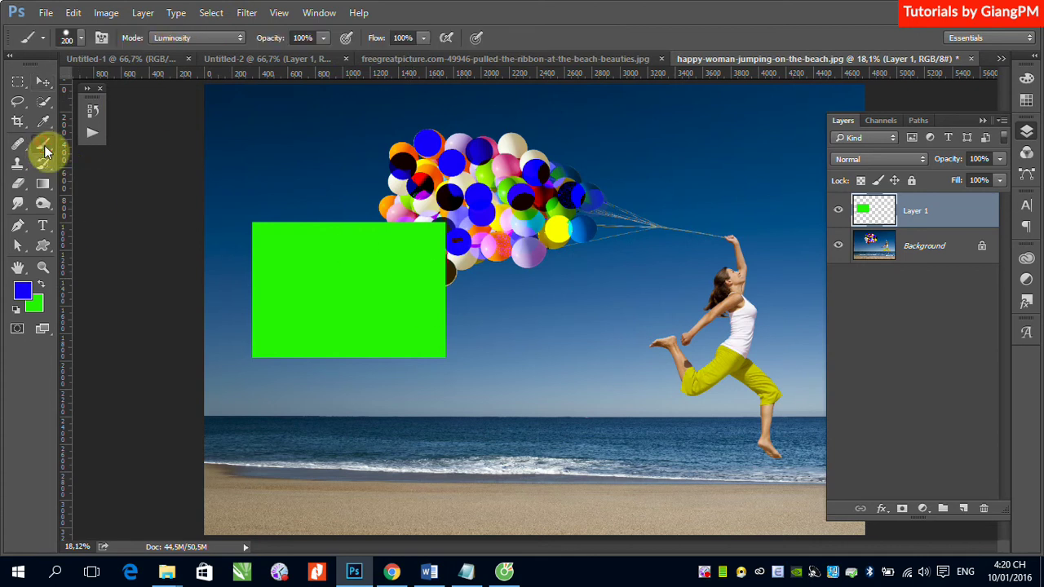
Set the brush to Behind mode with a red foreground, test-paint around the rectangle, then undo
left_click(227, 38)
left_click(203, 78)
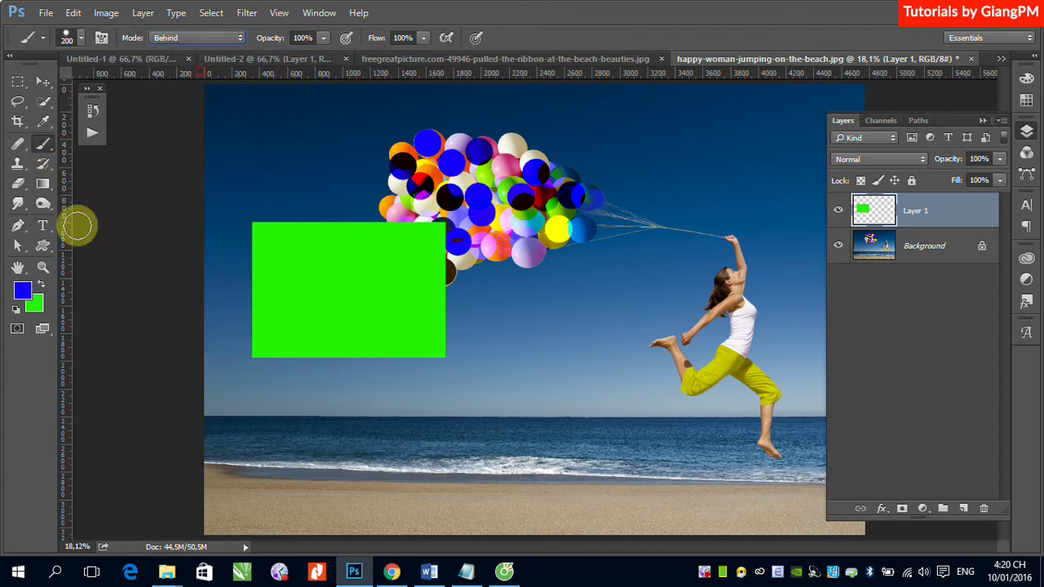
left_click(23, 292)
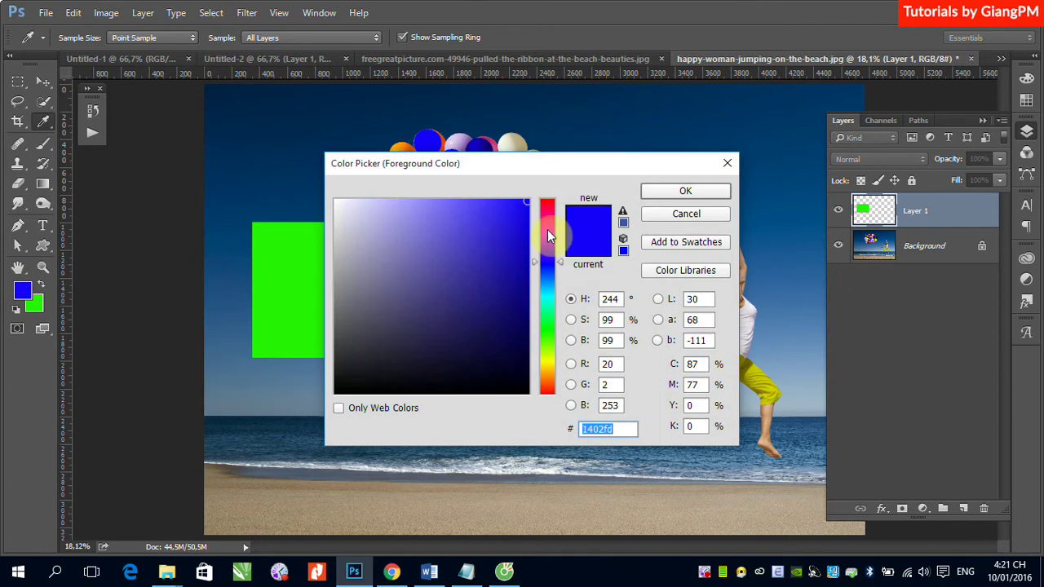
left_click(546, 206)
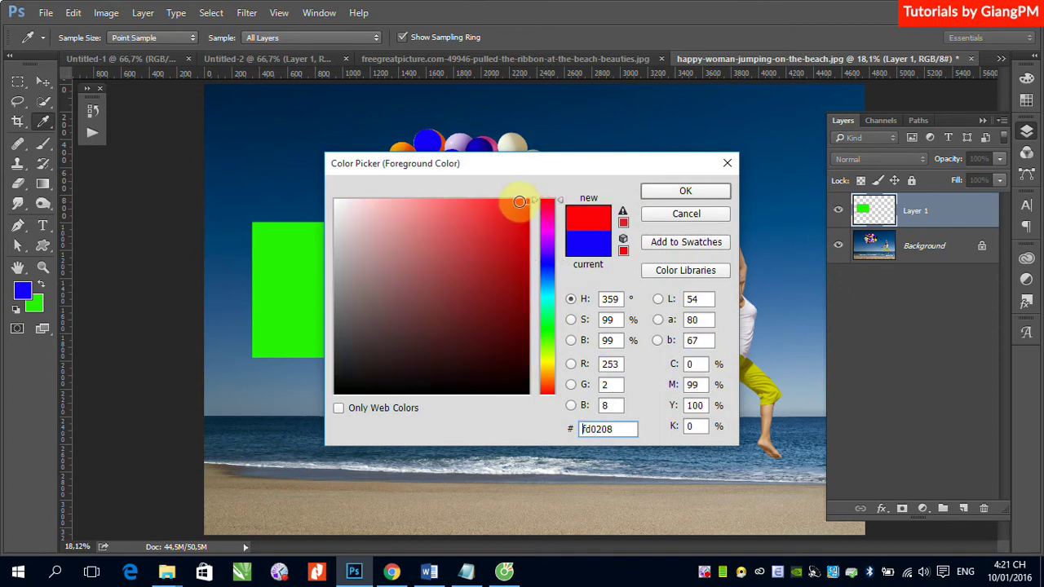
left_click(650, 194)
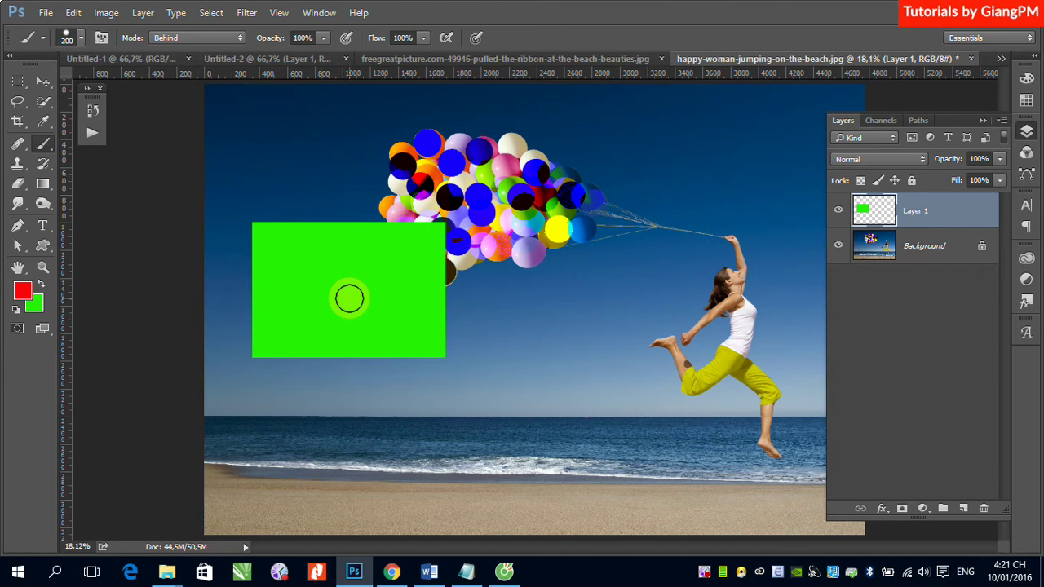
mouse_move(283, 216)
left_mouse_down()
mouse_move(247, 234)
mouse_move(326, 208)
mouse_move(345, 221)
mouse_move(251, 315)
mouse_move(308, 299)
mouse_move(285, 332)
mouse_move(324, 340)
mouse_move(461, 258)
mouse_move(473, 324)
mouse_move(456, 270)
mouse_move(415, 331)
mouse_move(440, 344)
left_mouse_up()
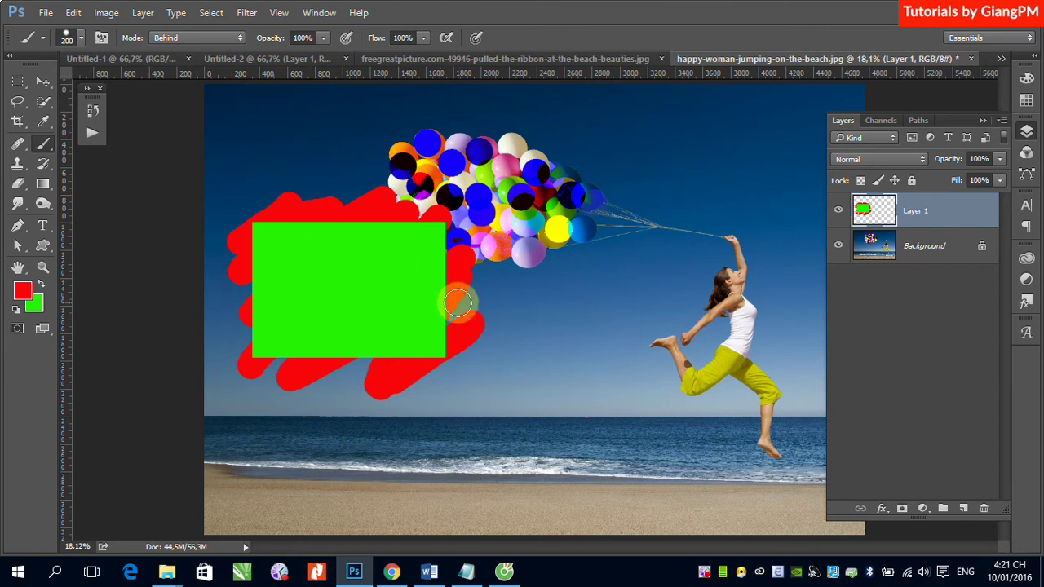
key("ctrl+z")
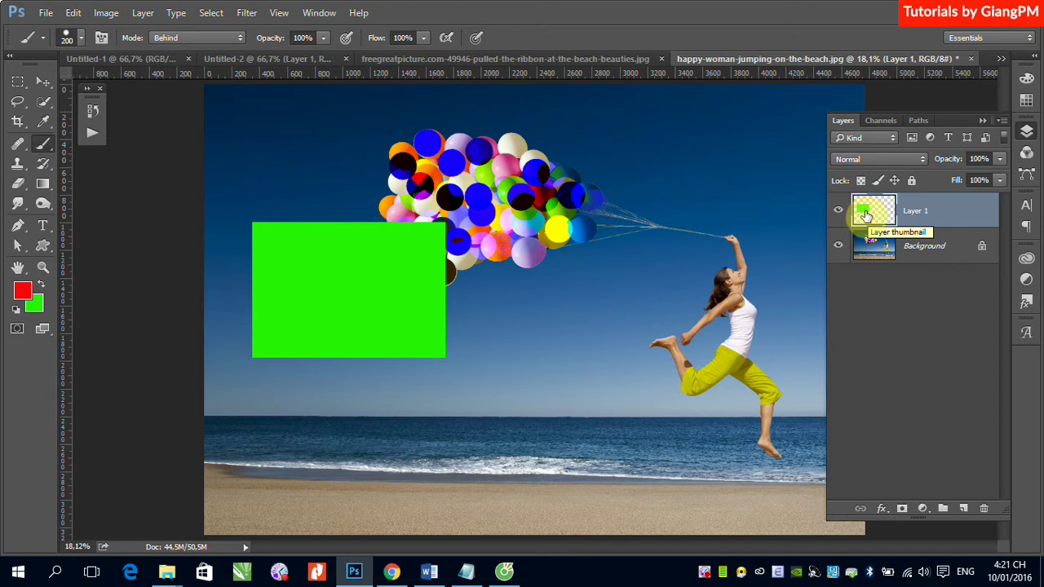
Load the green rectangle's pixels as a selection and shift the outline down and right
left_click_drag(866, 214, 863, 213)
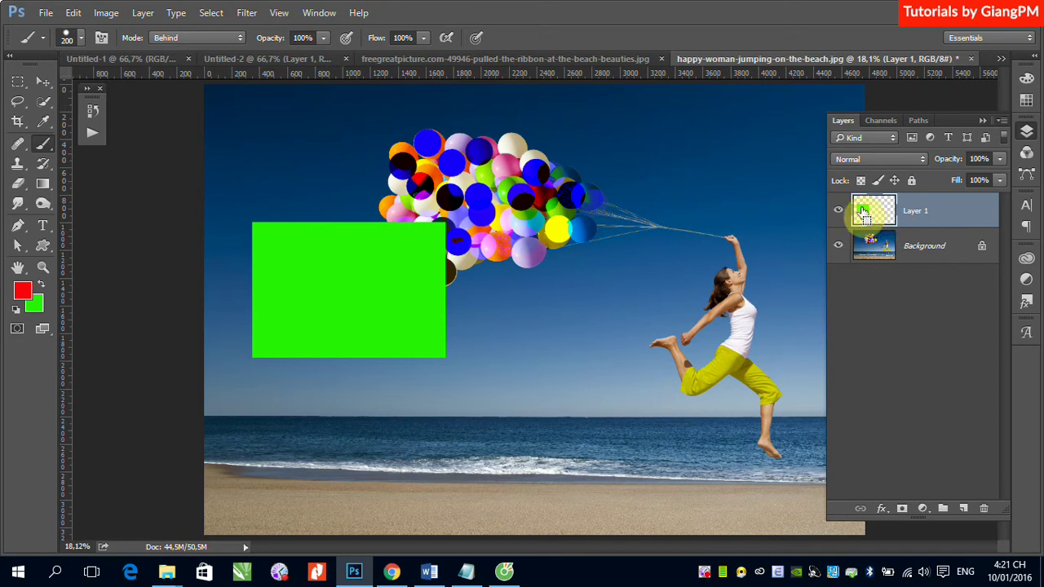
left_click(864, 214, "ctrl")
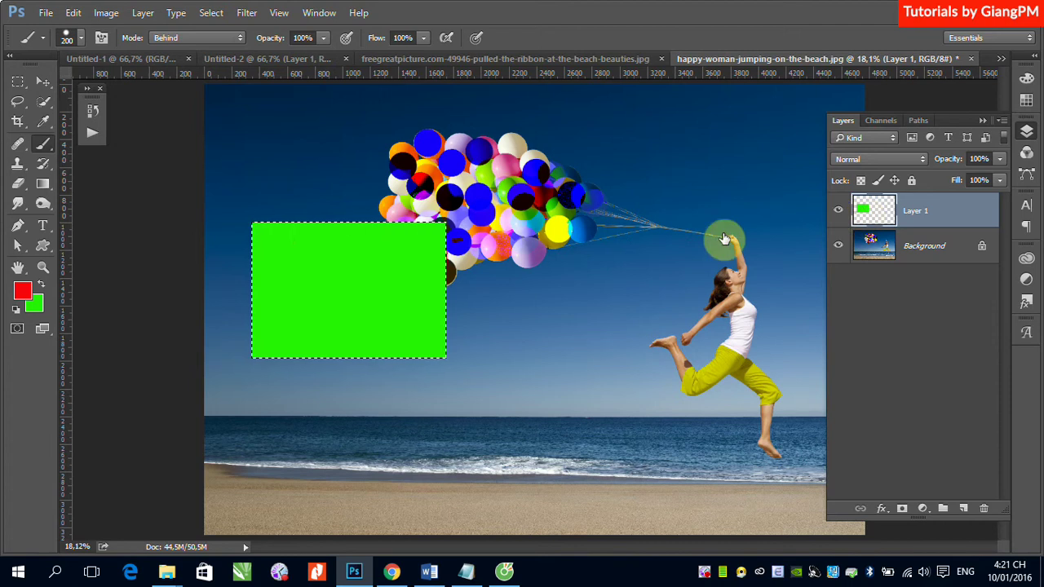
left_click(17, 81)
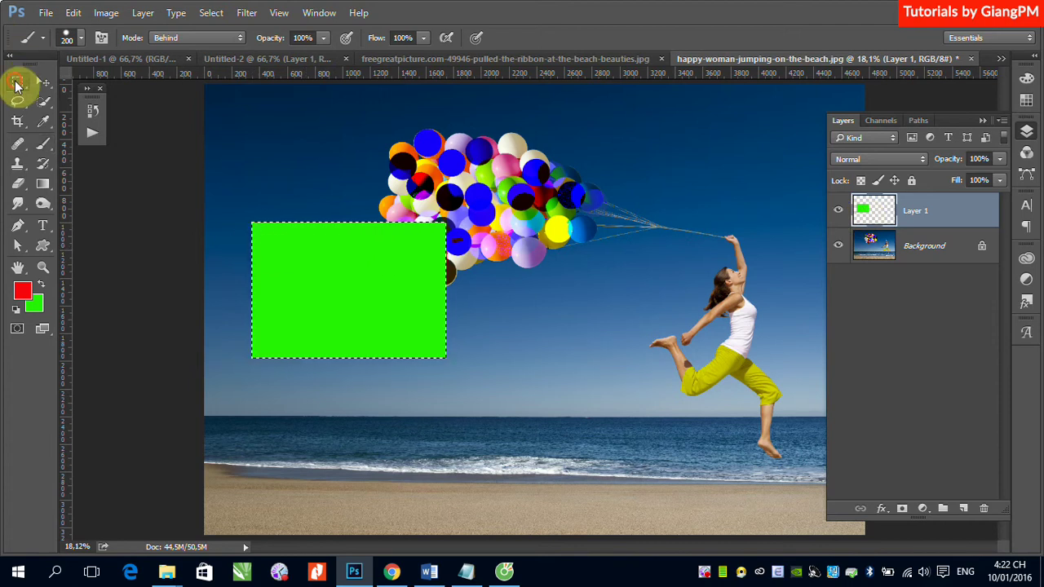
mouse_move(350, 269)
left_mouse_down()
mouse_move(353, 258)
mouse_move(361, 268)
left_mouse_up()
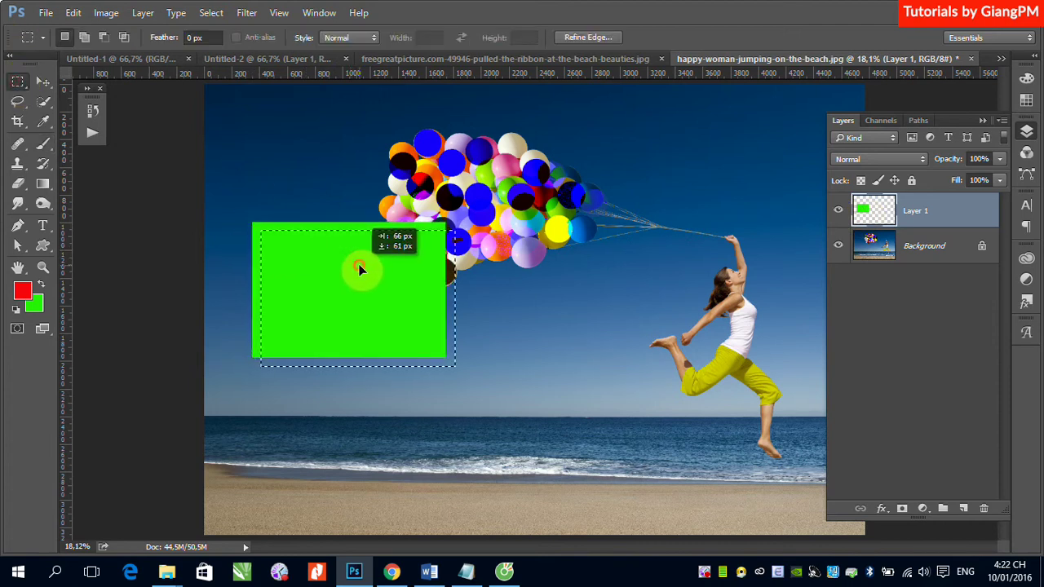
Paint red in Behind mode along the rectangle's right and bottom edges, then deselect
left_click(43, 143)
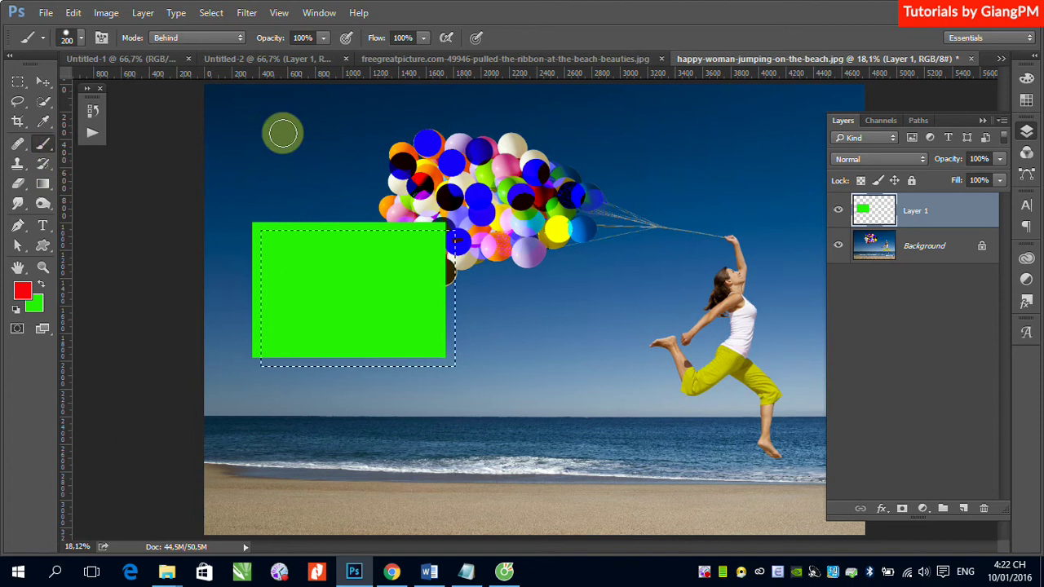
left_click_drag(447, 242, 247, 371)
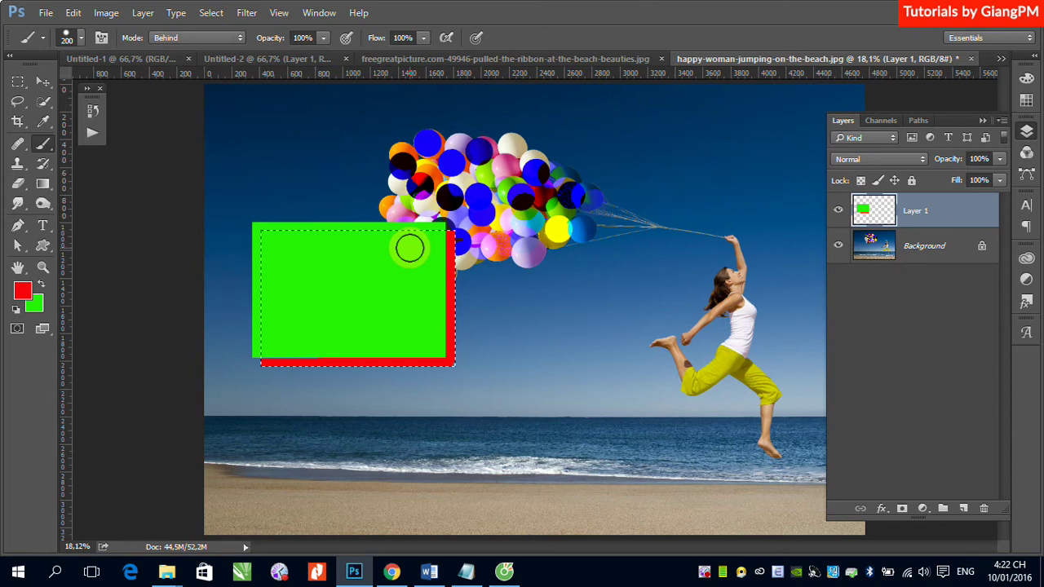
key("ctrl+d")
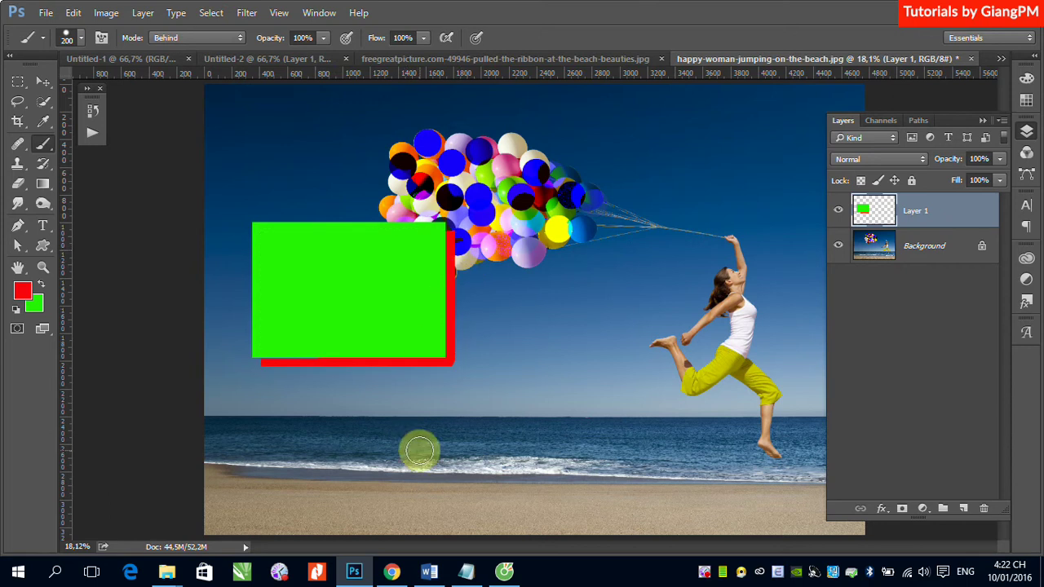
Set the brush blend mode to Clear and paint over the green rectangle and red strip
left_click(235, 42)
left_click(218, 78)
mouse_move(452, 236)
left_mouse_down()
mouse_move(444, 372)
mouse_move(441, 182)
mouse_move(410, 370)
mouse_move(393, 355)
mouse_move(354, 361)
mouse_move(327, 298)
mouse_move(315, 198)
mouse_move(305, 408)
mouse_move(272, 272)
mouse_move(260, 375)
mouse_move(280, 198)
mouse_move(256, 250)
mouse_move(247, 247)
left_mouse_up()
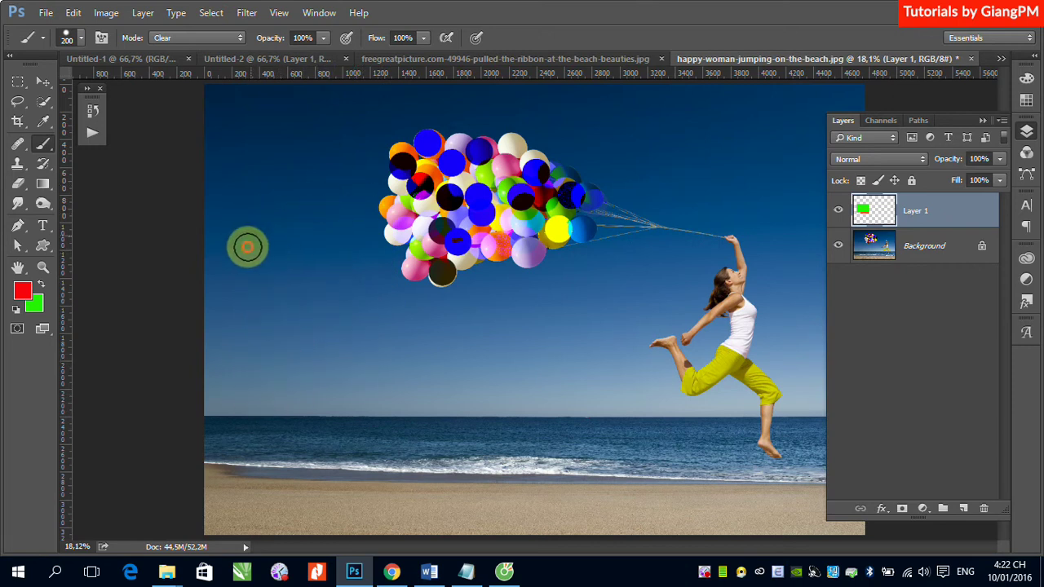
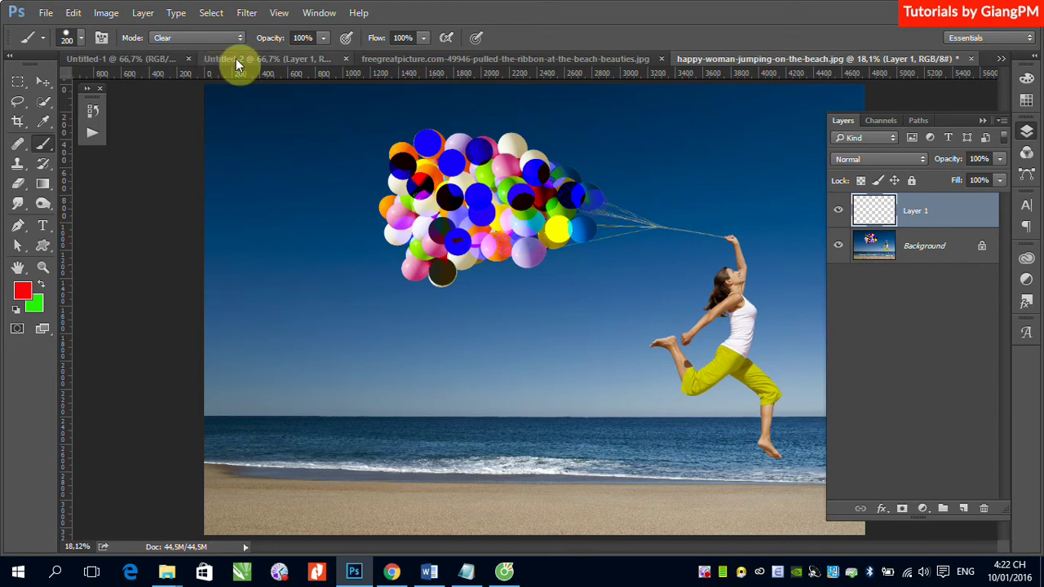
Bring the black-and-white portrait document forward and zoom in on its lips
left_click(235, 59)
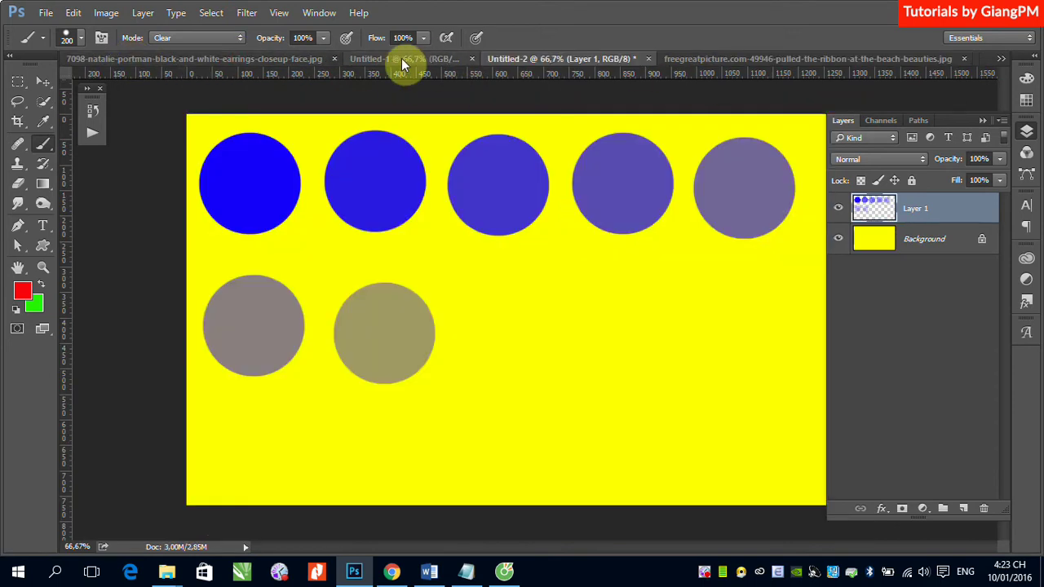
left_click(395, 59)
left_click(268, 60)
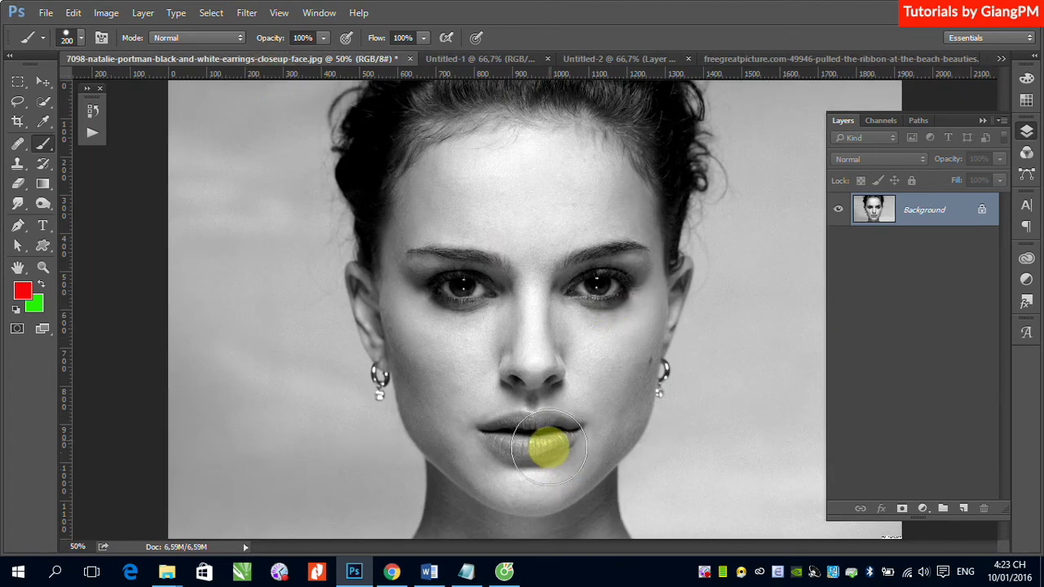
left_click_drag(370, 230, 729, 511)
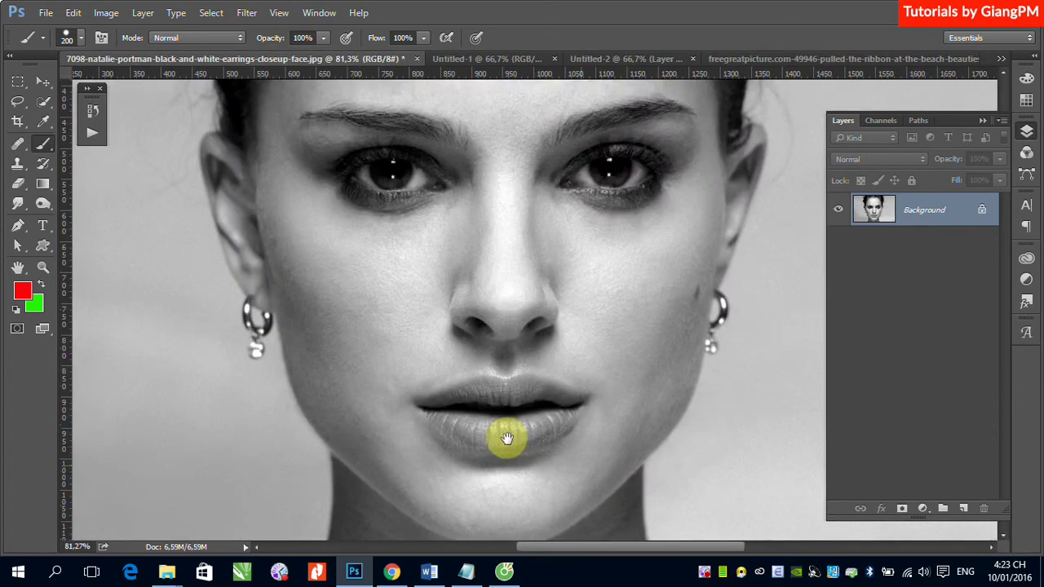
scroll(373, 321, "down", 3)
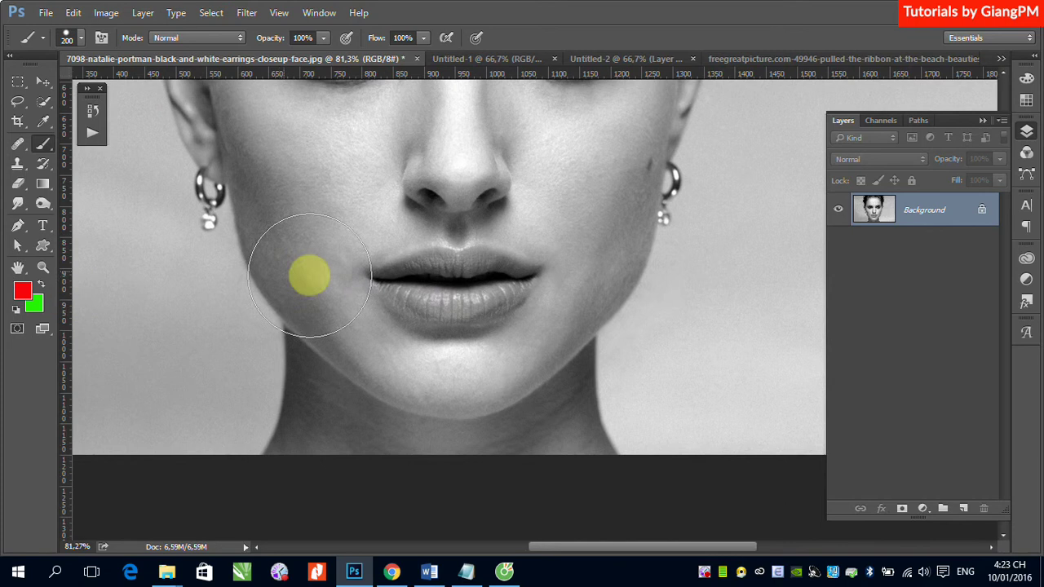
left_click(234, 42)
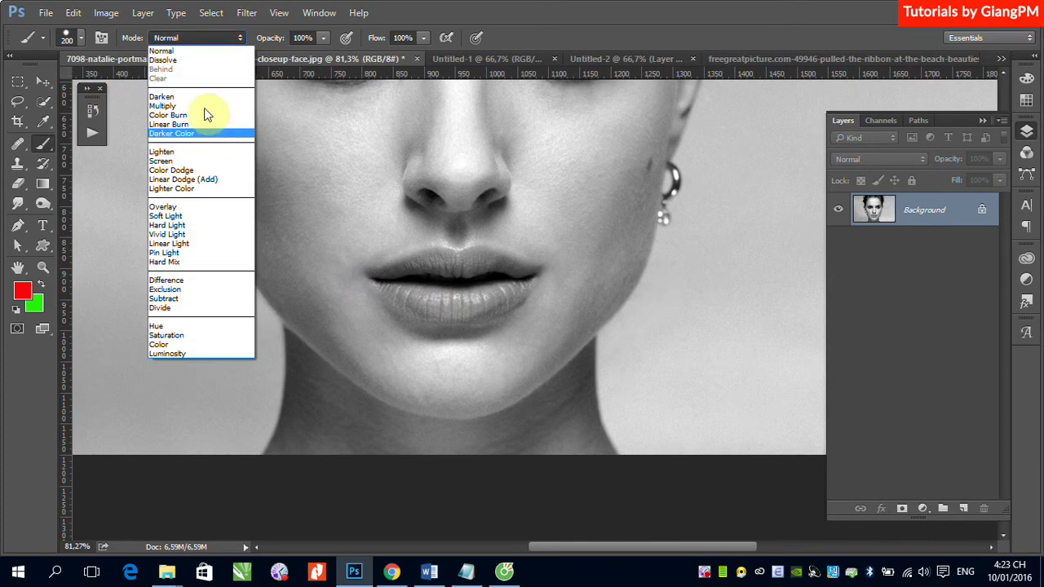
Set the brush to Color mode, 32 px size and 1% hardness
left_click(167, 344)
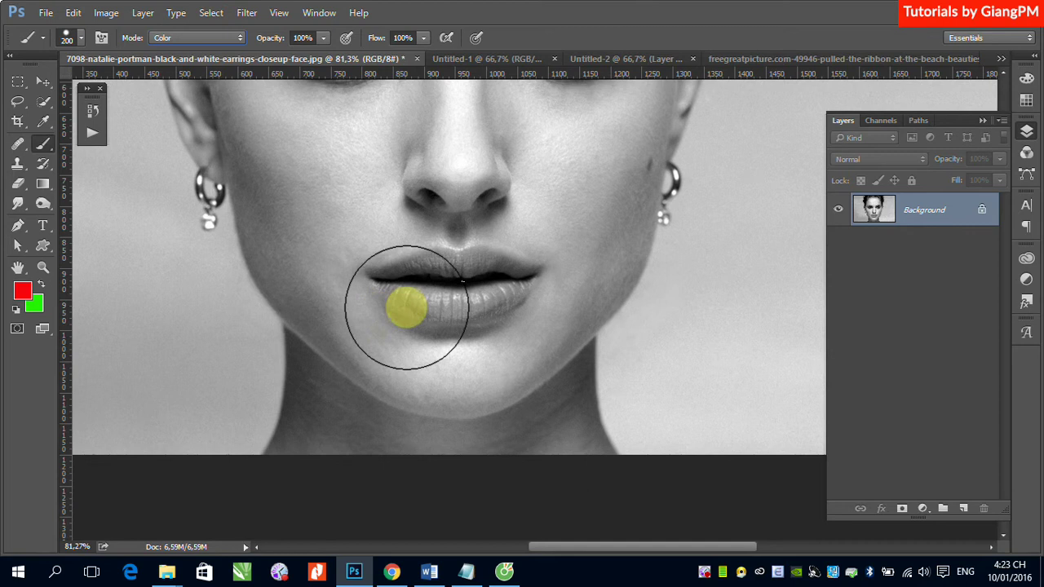
left_click(79, 38)
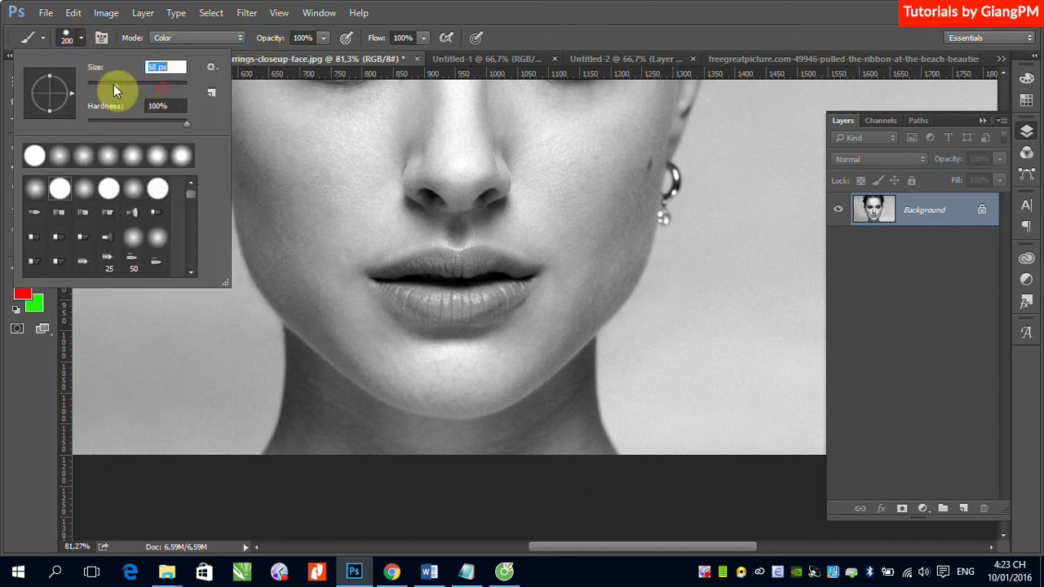
type("32")
key("Return")
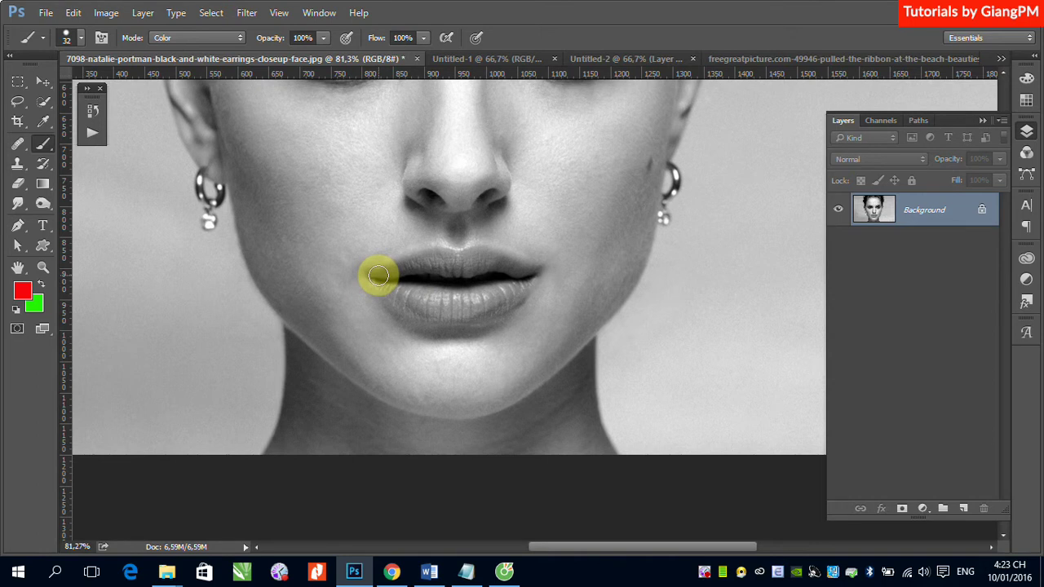
left_click(81, 37)
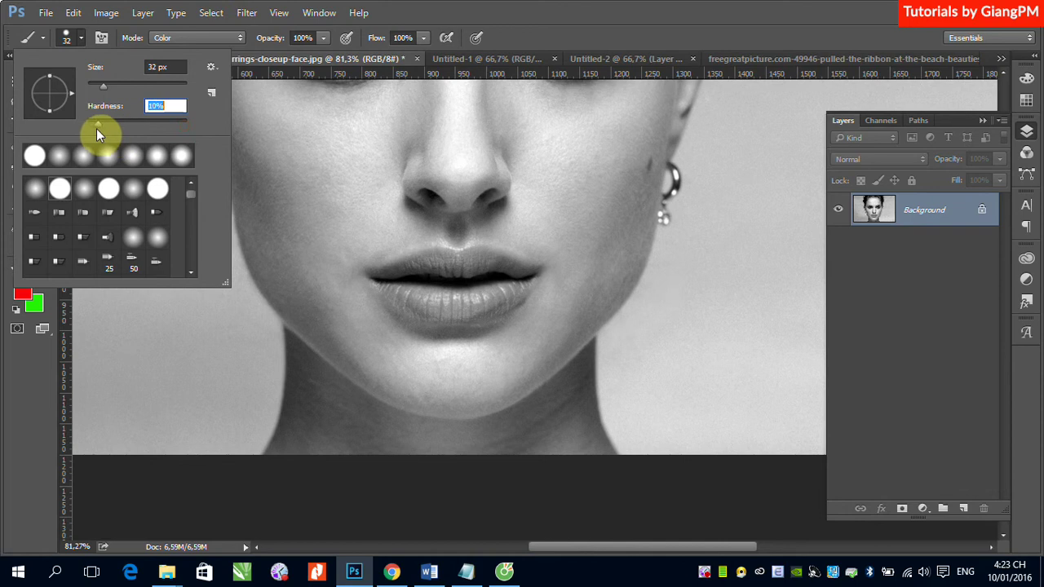
left_click_drag(98, 128, 89, 129)
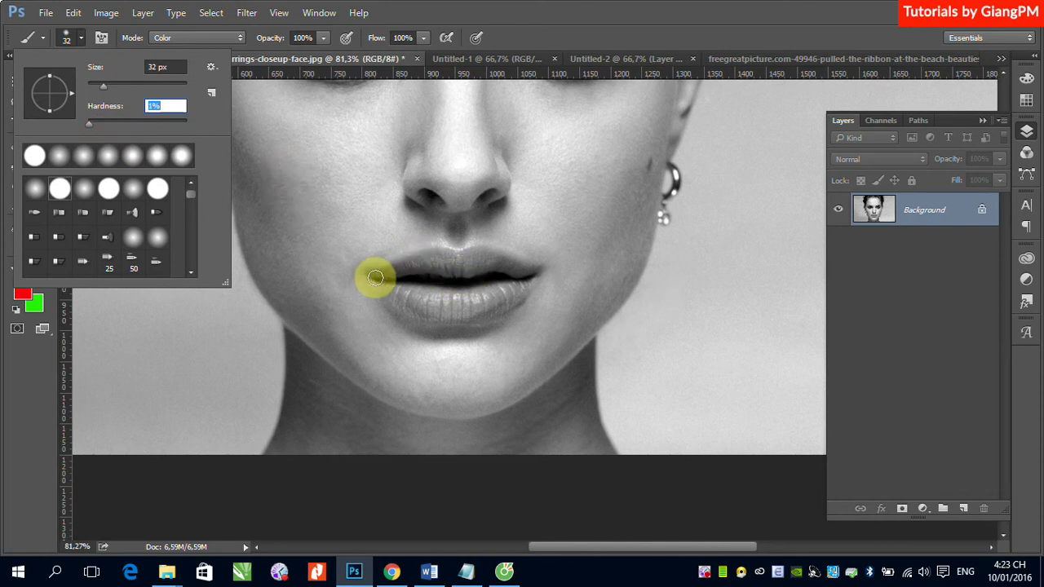
Paint red over the upper and lower lips with the Color-mode brush
mouse_move(373, 275)
left_mouse_down()
mouse_move(466, 266)
mouse_move(458, 256)
mouse_move(530, 272)
mouse_move(522, 263)
left_mouse_up()
mouse_move(403, 304)
left_mouse_down()
mouse_move(389, 289)
mouse_move(432, 291)
mouse_move(382, 284)
mouse_move(401, 297)
mouse_move(380, 286)
mouse_move(410, 302)
mouse_move(481, 309)
mouse_move(478, 291)
mouse_move(511, 291)
mouse_move(468, 296)
mouse_move(521, 285)
mouse_move(457, 317)
mouse_move(527, 283)
mouse_move(449, 302)
mouse_move(458, 314)
mouse_move(410, 296)
left_mouse_up()
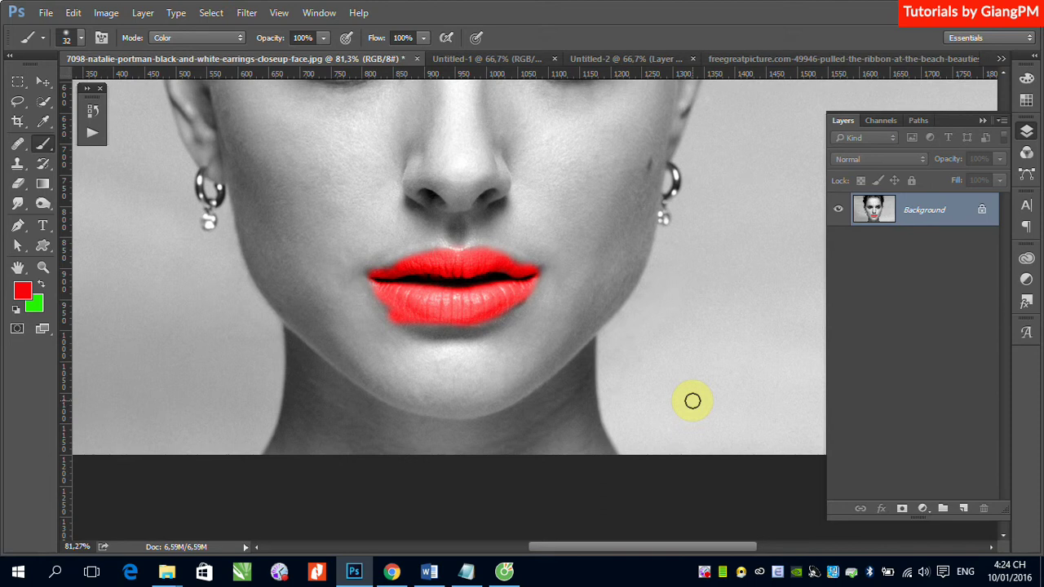
Delete Layers 1–4 and add a new empty Layer 1 above the portrait
left_click(232, 38)
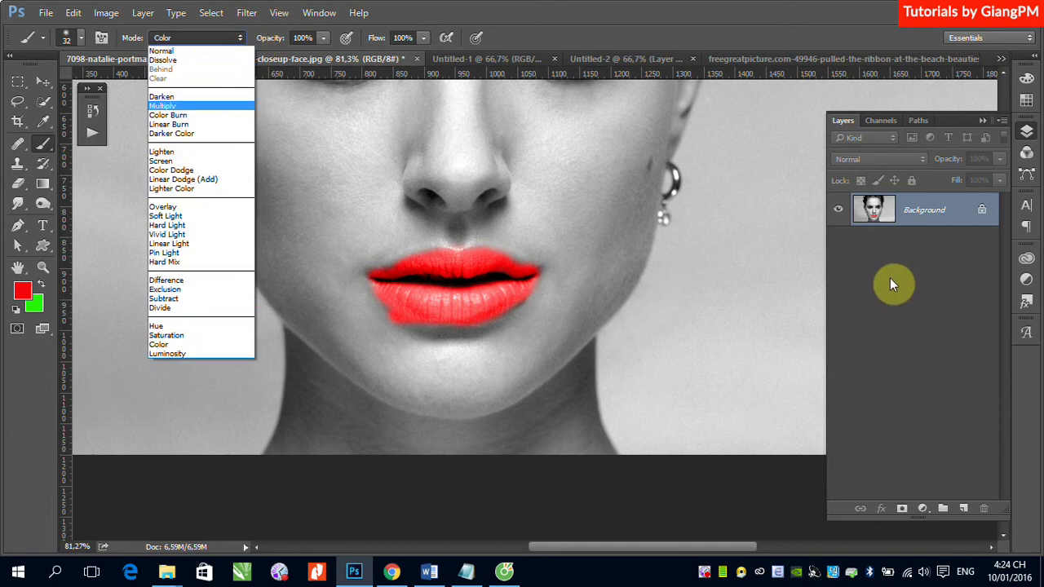
left_click(946, 285)
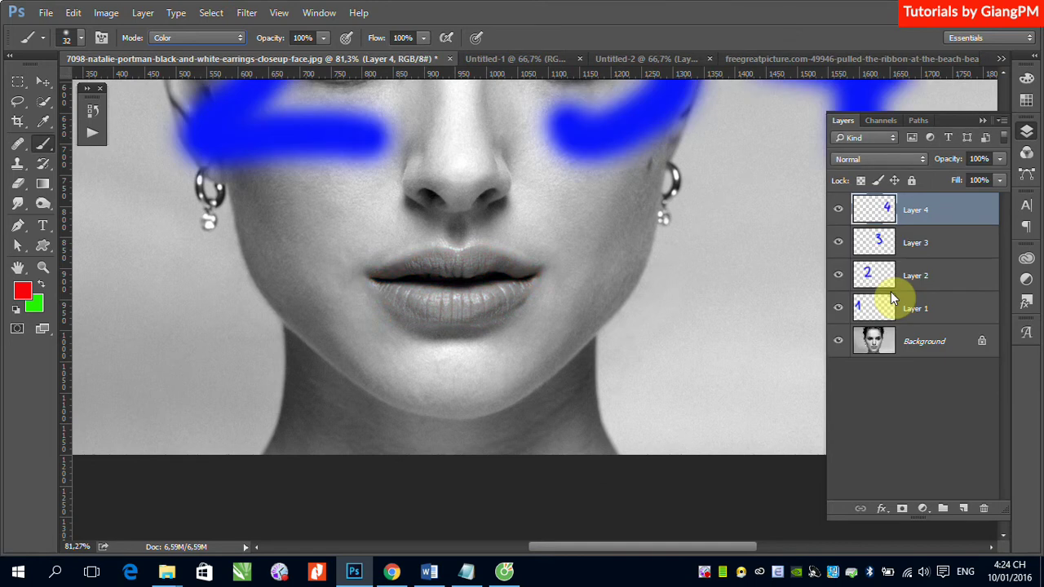
left_click(954, 306, "shift")
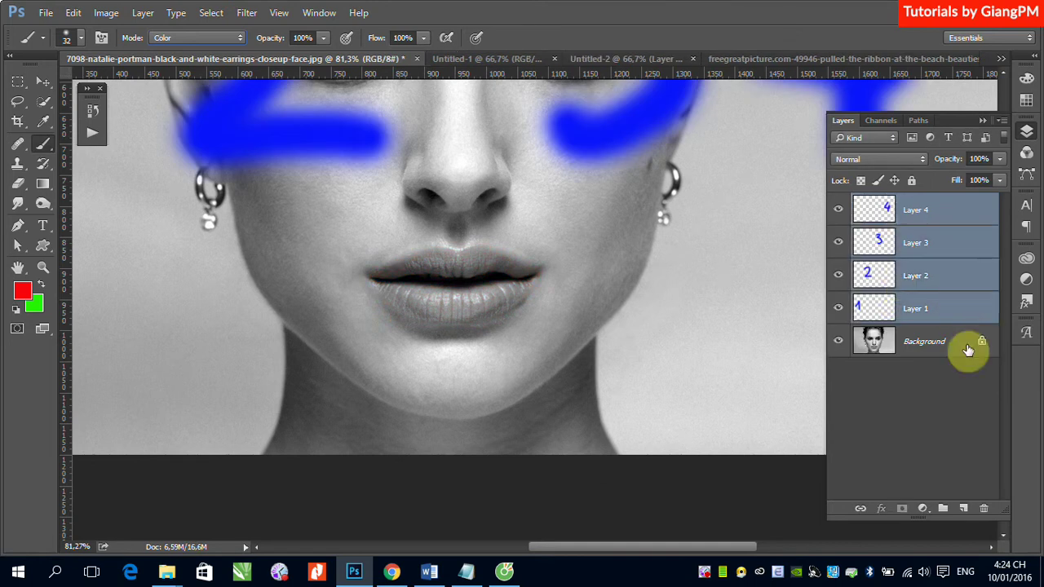
left_click_drag(971, 307, 983, 508)
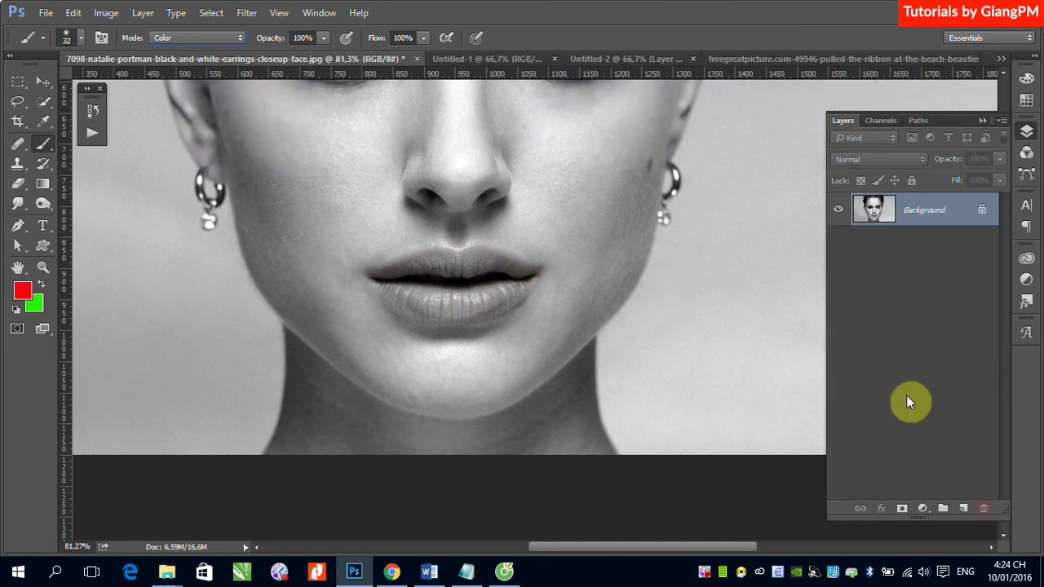
left_click(963, 510)
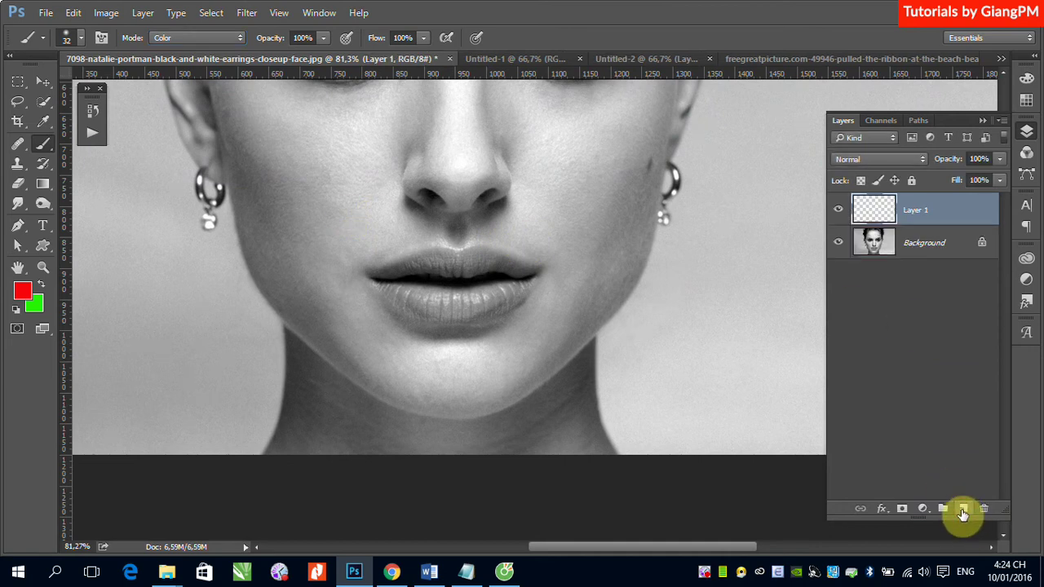
Paint solid red over the lips on Layer 1 with the brush in Normal mode
left_click(237, 39)
left_click(180, 55)
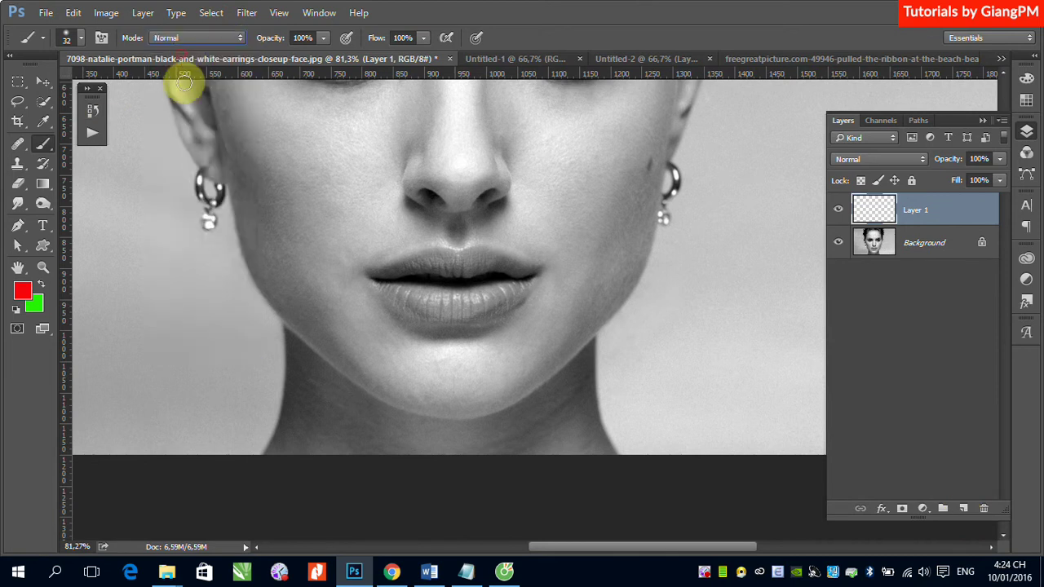
left_click(43, 143)
mouse_move(380, 272)
left_mouse_down()
mouse_move(410, 261)
mouse_move(496, 275)
mouse_move(487, 256)
mouse_move(533, 274)
mouse_move(487, 288)
mouse_move(373, 280)
mouse_move(407, 311)
mouse_move(487, 307)
mouse_move(511, 282)
mouse_move(419, 275)
mouse_move(404, 307)
left_mouse_up()
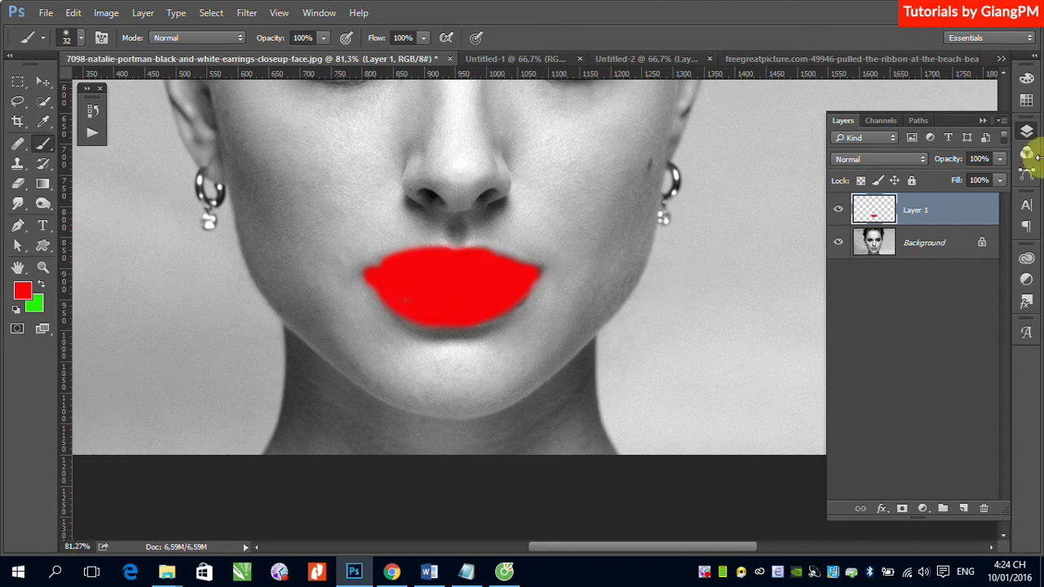
left_click(838, 209)
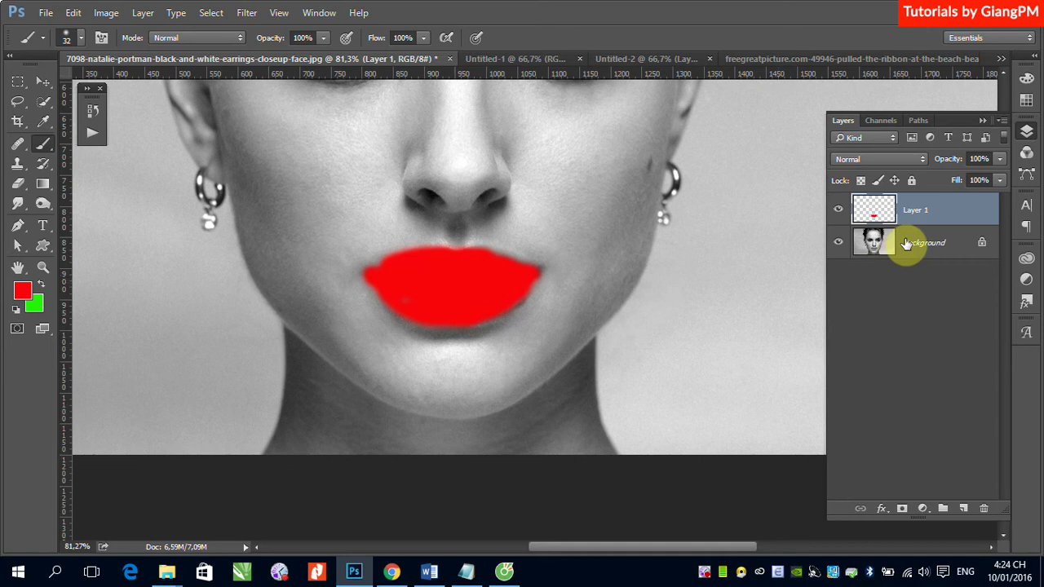
Set Layer 1's blend mode to Color and touch up red along the lip edges
left_click(924, 160)
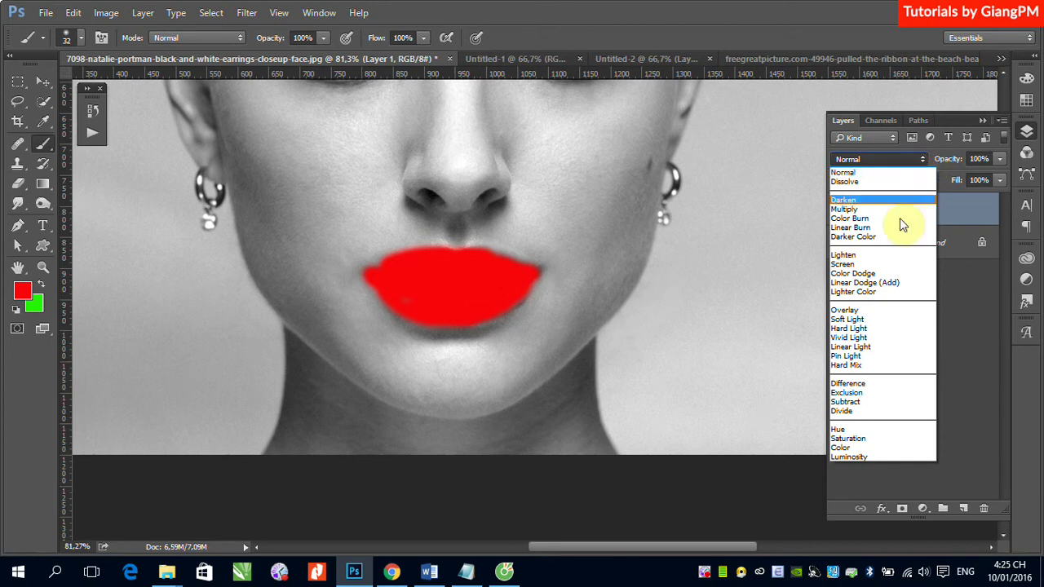
left_click(860, 448)
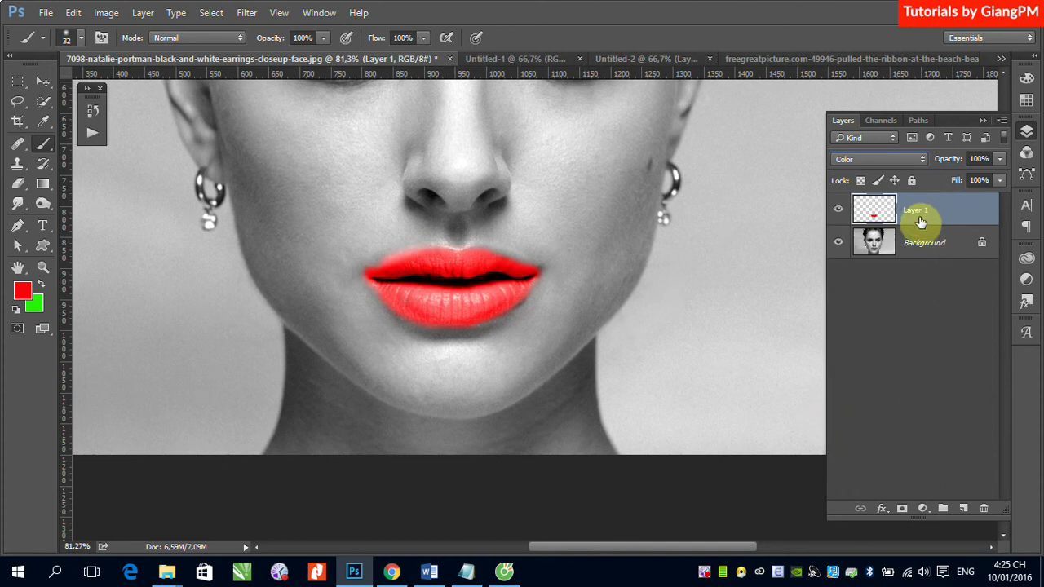
left_click(501, 309)
mouse_move(501, 309)
left_mouse_down()
mouse_move(462, 310)
mouse_move(384, 273)
mouse_move(517, 261)
mouse_move(498, 304)
mouse_move(455, 305)
mouse_move(491, 309)
left_mouse_up()
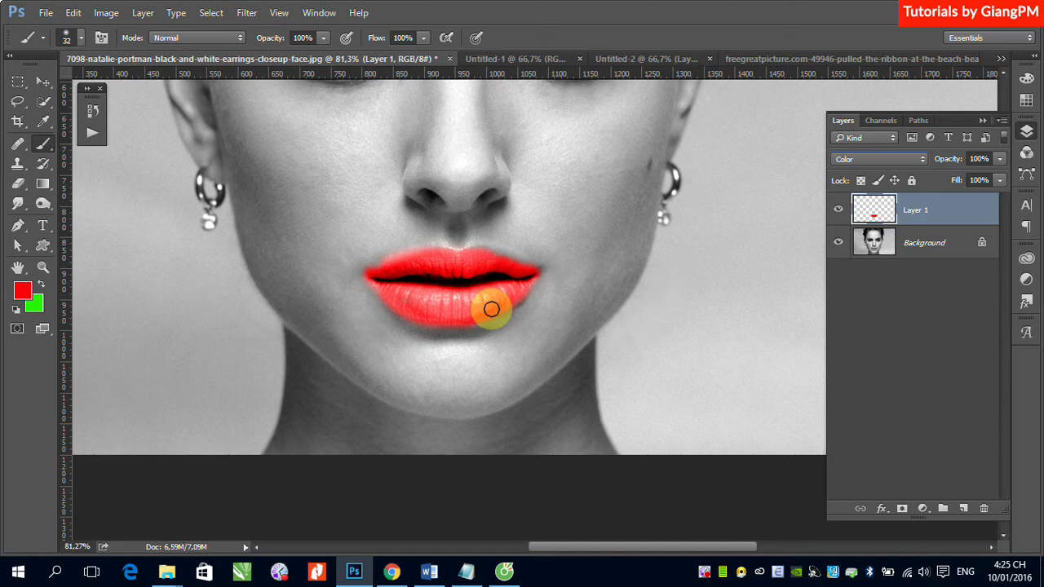
mouse_move(491, 310)
left_mouse_down()
mouse_move(361, 268)
mouse_move(482, 261)
mouse_move(519, 311)
mouse_move(373, 293)
left_mouse_up()
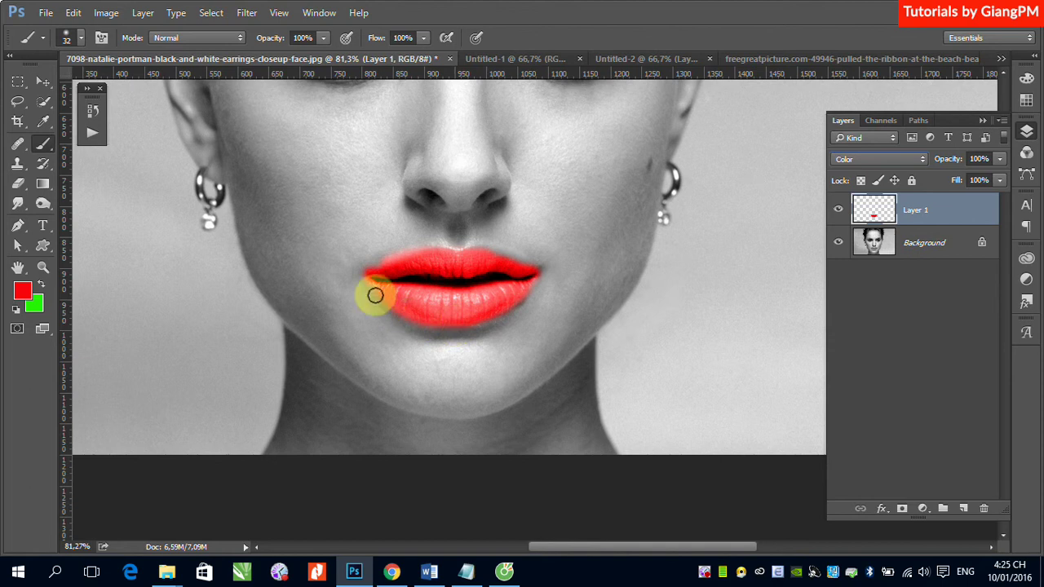
Switch the brush to Clear mode and erase red overspill below the lower lip
left_click(237, 38)
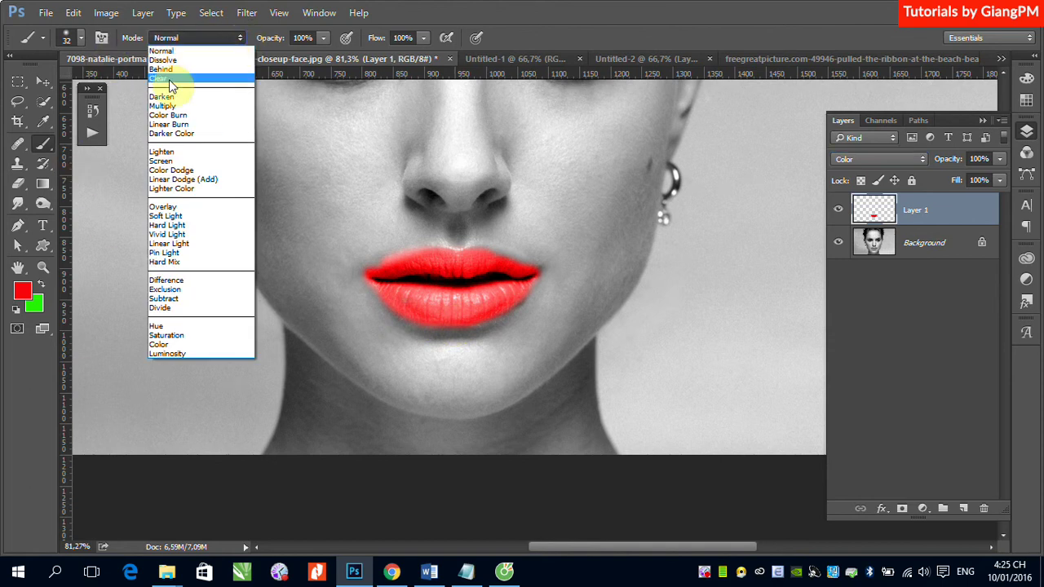
left_click(170, 79)
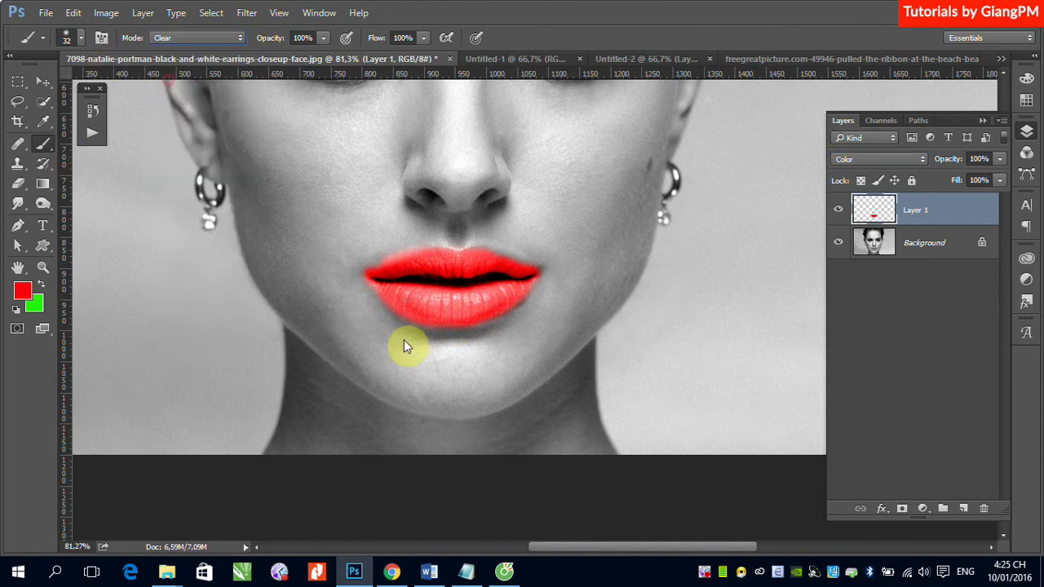
mouse_move(375, 301)
left_mouse_down()
mouse_move(507, 319)
mouse_move(538, 298)
left_mouse_up()
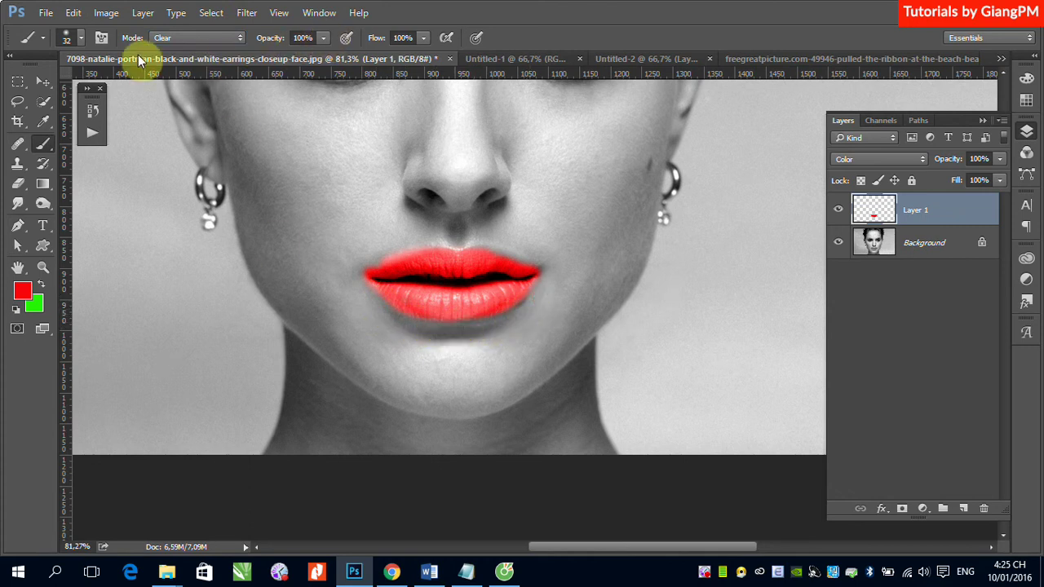
Fade the upper lip's red at low brush opacity, then set opacity to 50%
left_click(81, 37)
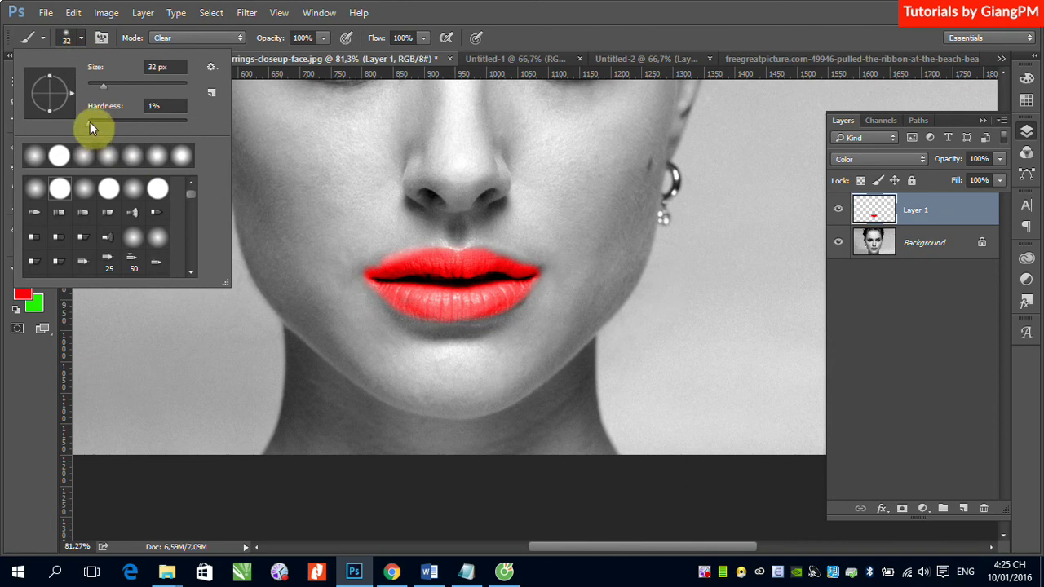
left_click(325, 38)
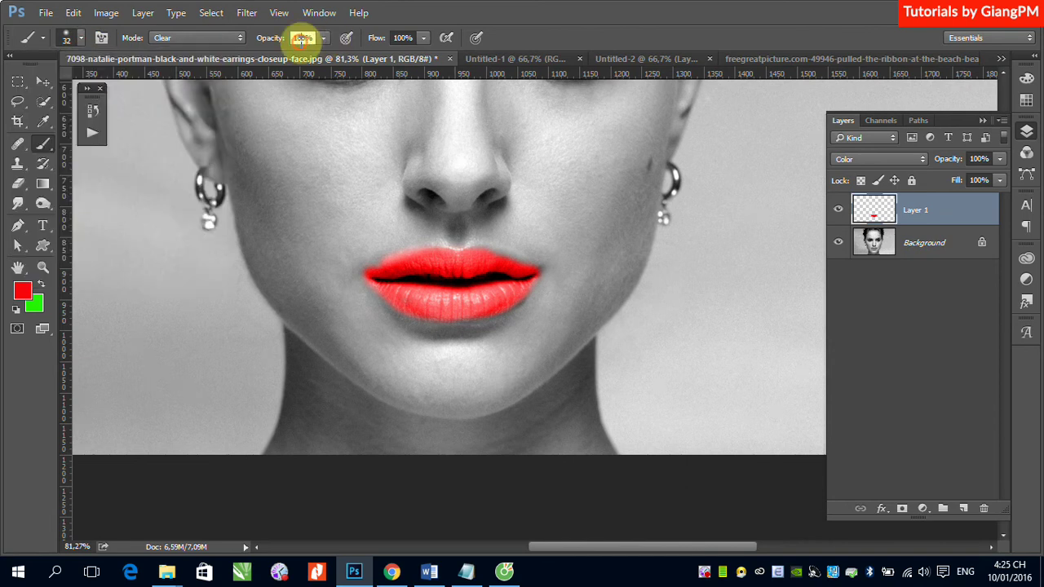
left_click_drag(323, 36, 255, 60)
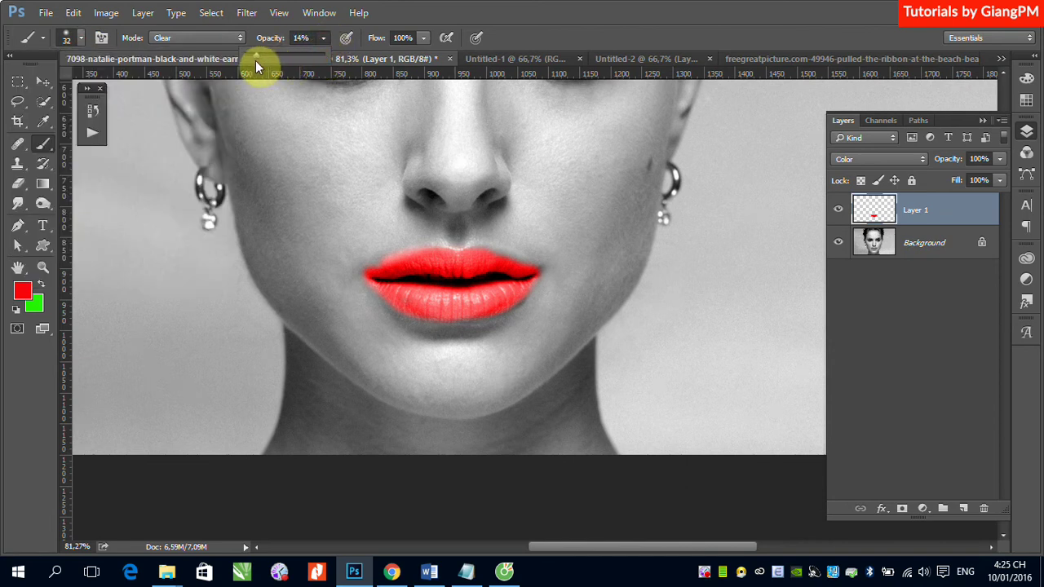
mouse_move(397, 256)
left_mouse_down()
mouse_move(504, 267)
mouse_move(466, 275)
mouse_move(473, 303)
mouse_move(399, 296)
mouse_move(430, 306)
mouse_move(529, 299)
mouse_move(420, 310)
mouse_move(421, 285)
mouse_move(461, 279)
mouse_move(478, 296)
left_mouse_up()
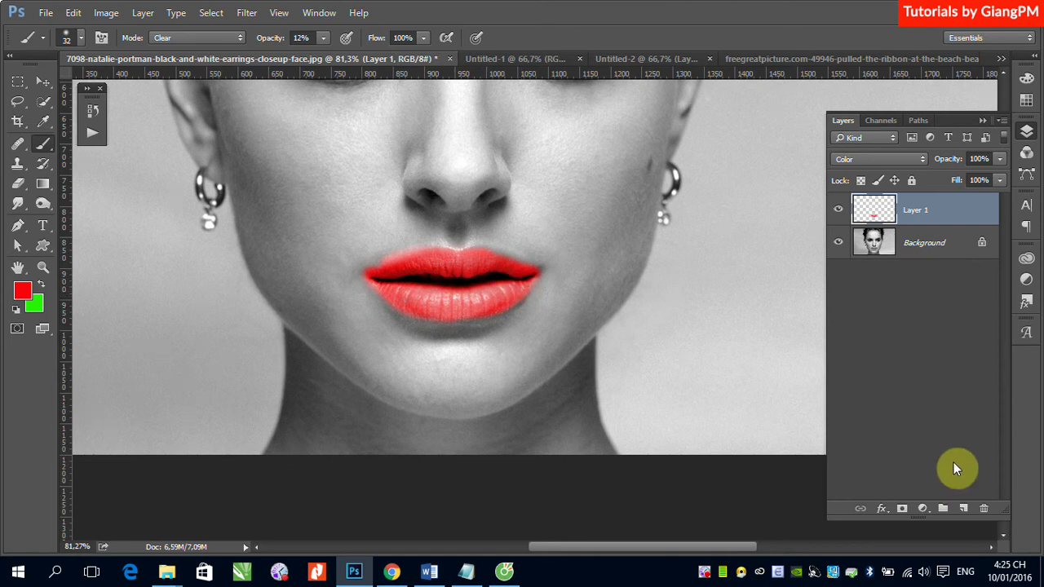
key("5")
Select Layer 1 and lower its opacity to 30% for a soft pink tint
left_click(44, 82)
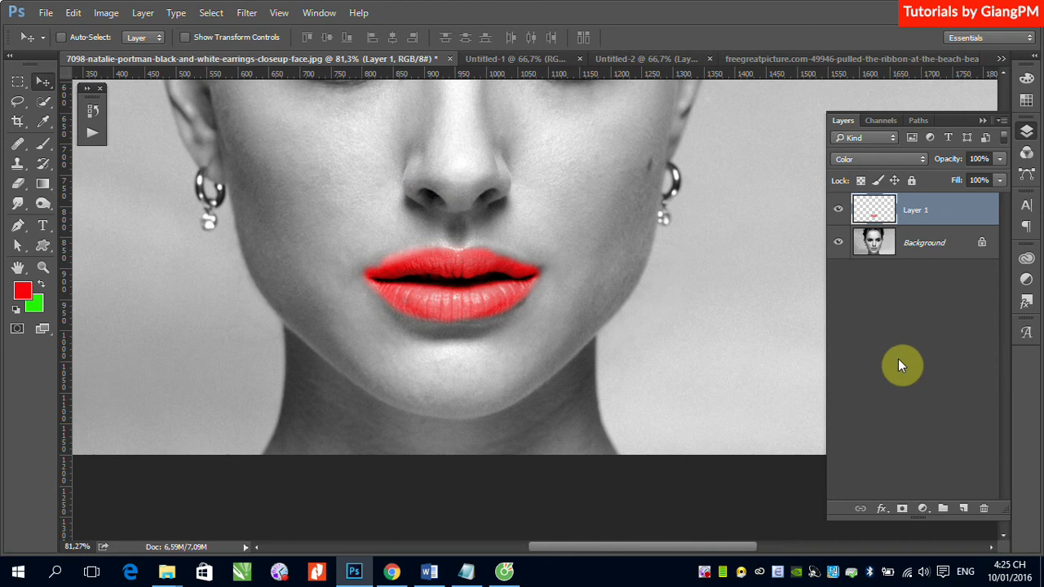
left_click(898, 359)
left_click_drag(932, 247, 930, 261)
key("5")
Zoom in on the portrait's eyes
scroll(571, 261, "up", 5)
scroll(559, 380, "up", 1)
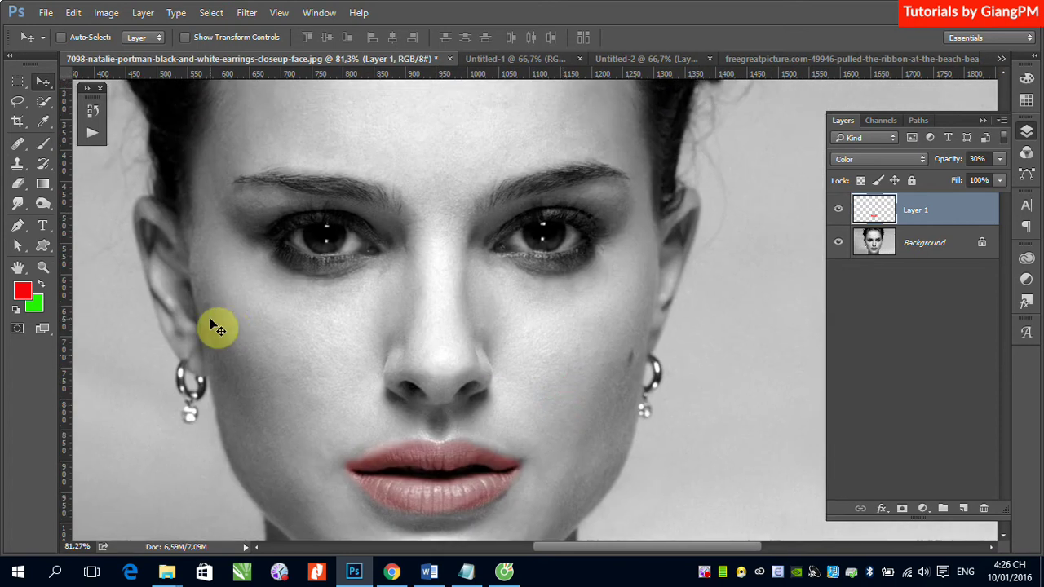
left_click_drag(256, 187, 692, 338)
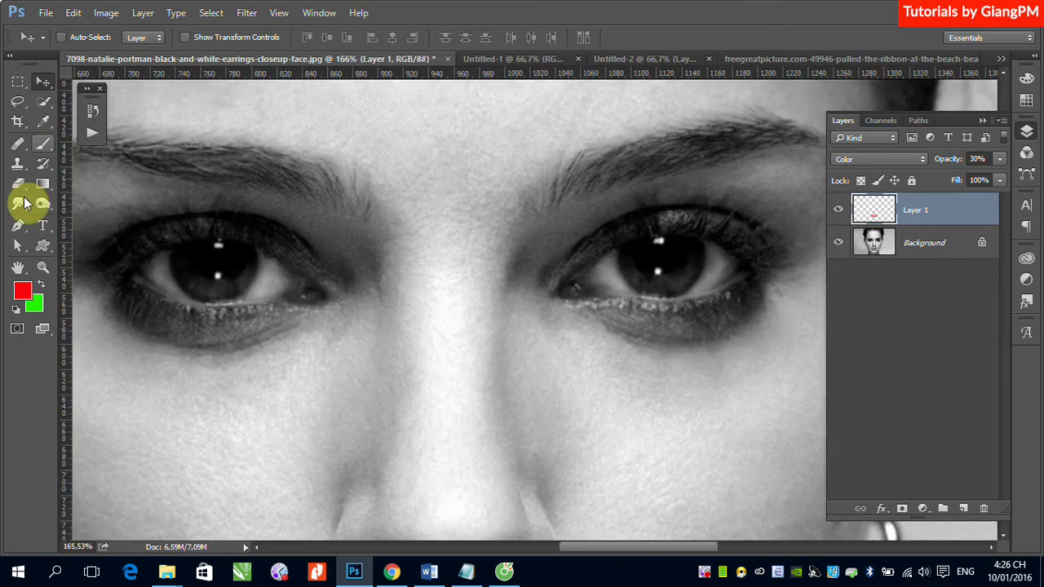
Make green the painting colour and add a new Layer 2 in Color blend mode
left_click(34, 305)
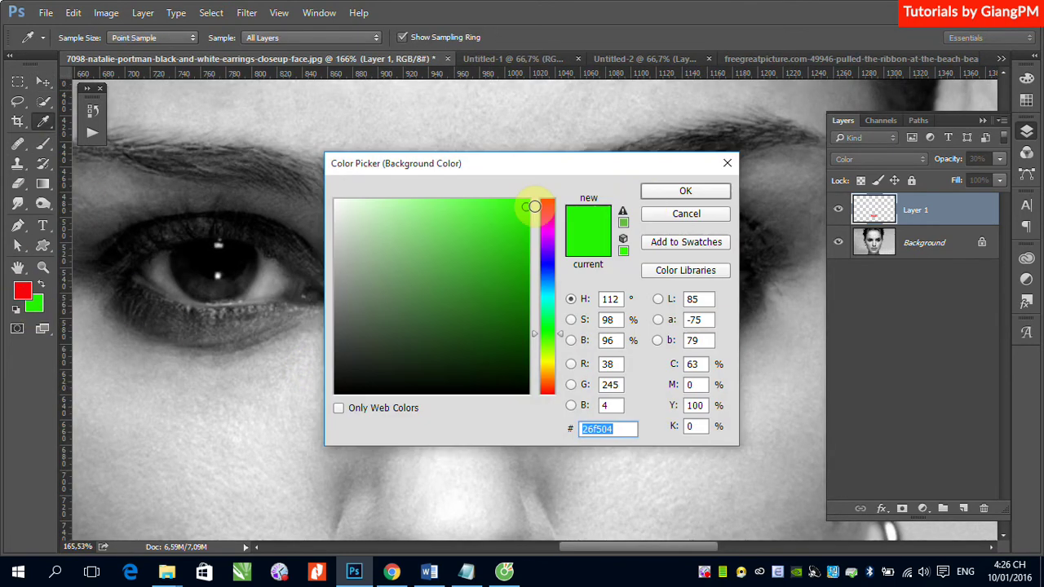
left_click(668, 191)
key("v")
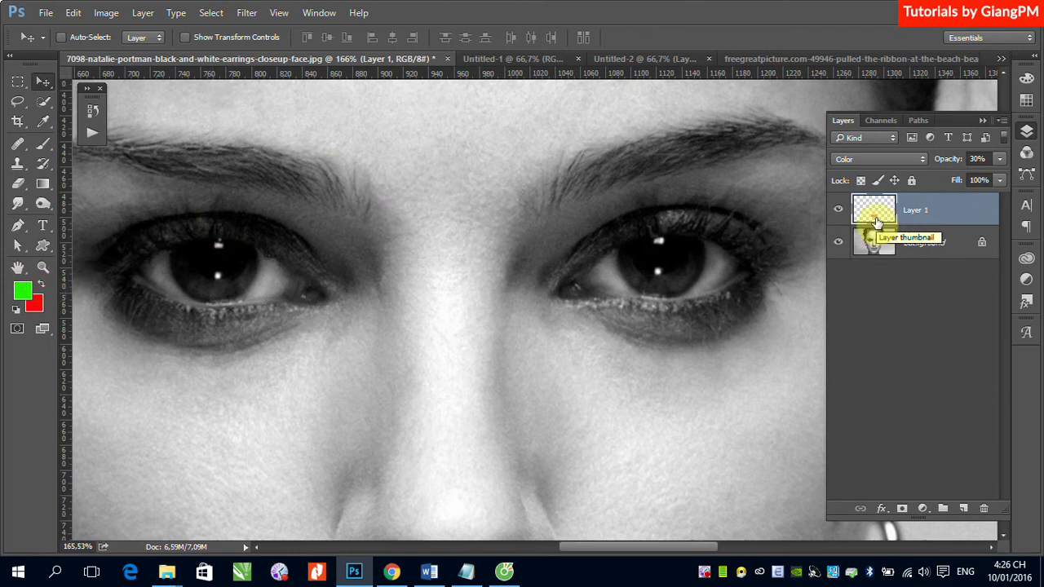
left_click(963, 508)
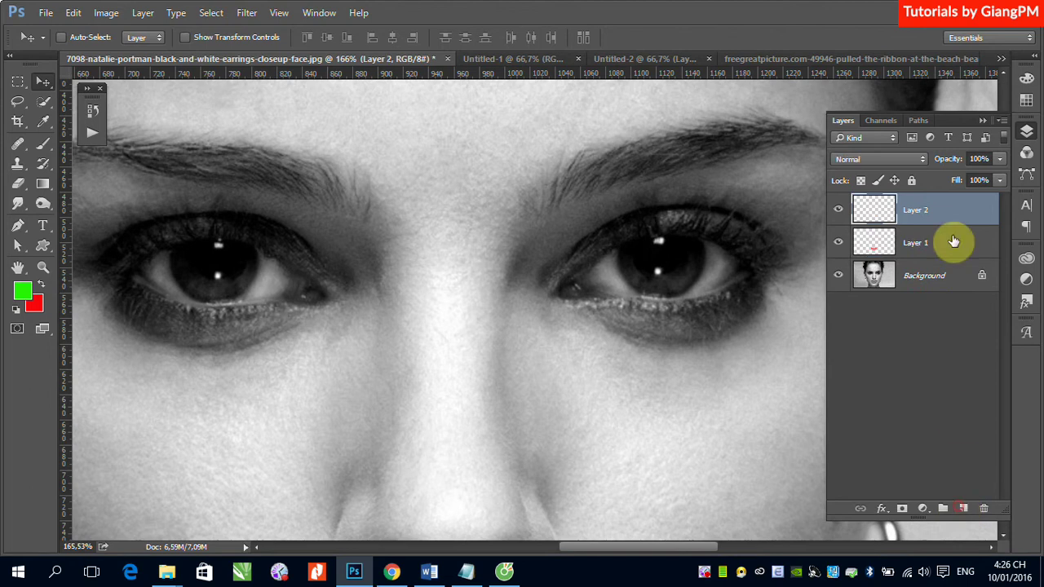
left_click(921, 160)
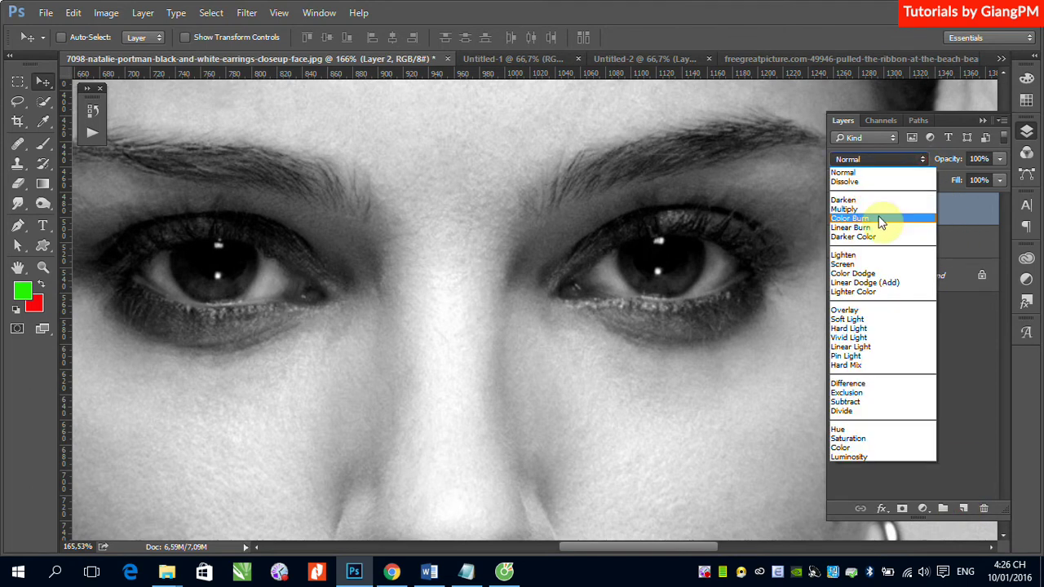
left_click(865, 448)
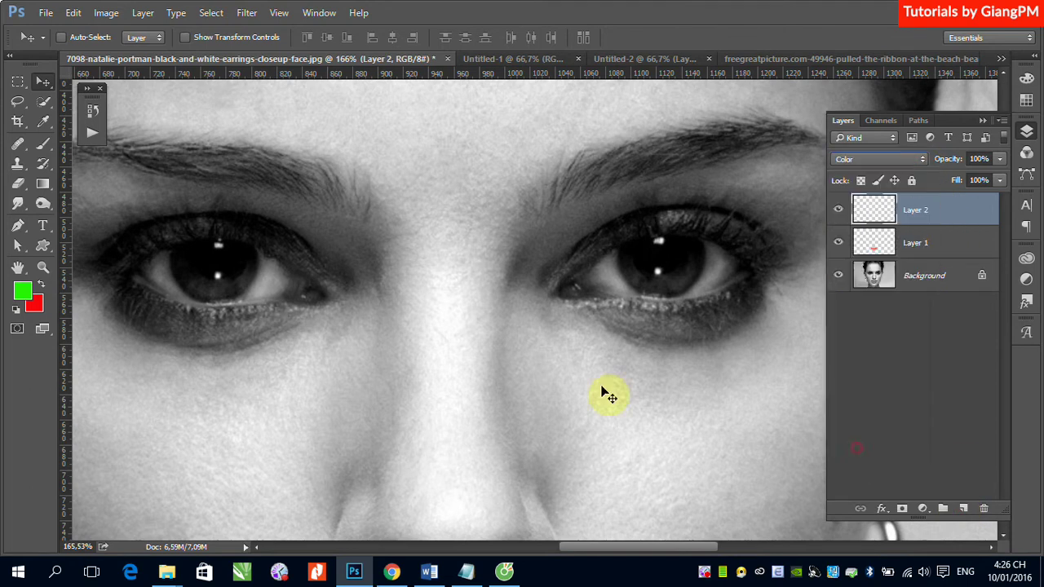
Paint green over both irises with the brush in Normal mode
left_click(42, 151)
left_click(233, 39)
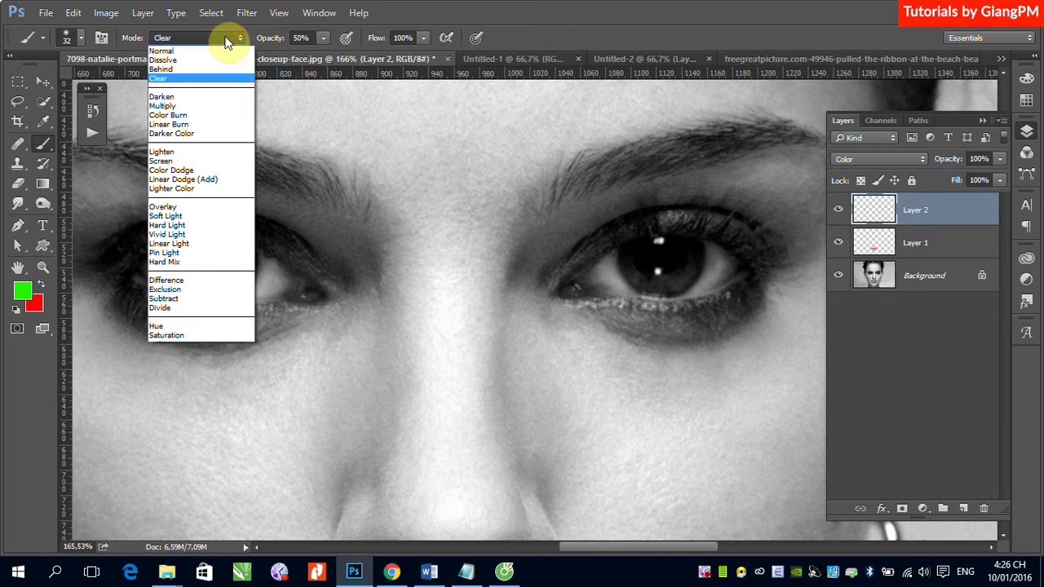
left_click(203, 49)
mouse_move(187, 261)
left_mouse_down()
mouse_move(223, 252)
mouse_move(191, 280)
mouse_move(221, 284)
mouse_move(205, 242)
mouse_move(196, 278)
mouse_move(224, 272)
mouse_move(214, 255)
left_mouse_up()
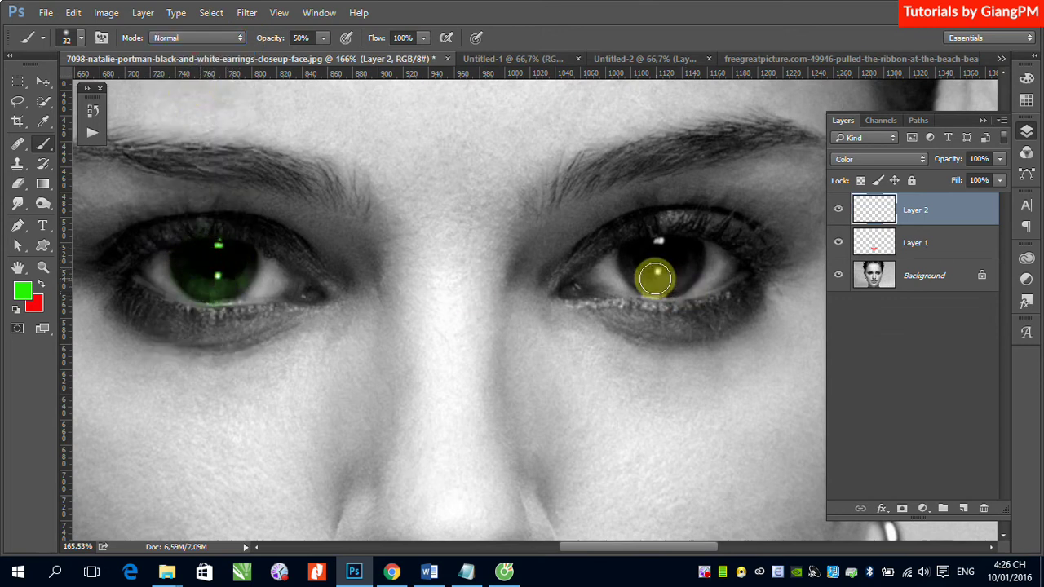
mouse_move(644, 261)
left_mouse_down()
mouse_move(611, 274)
mouse_move(669, 269)
mouse_move(644, 275)
left_mouse_up()
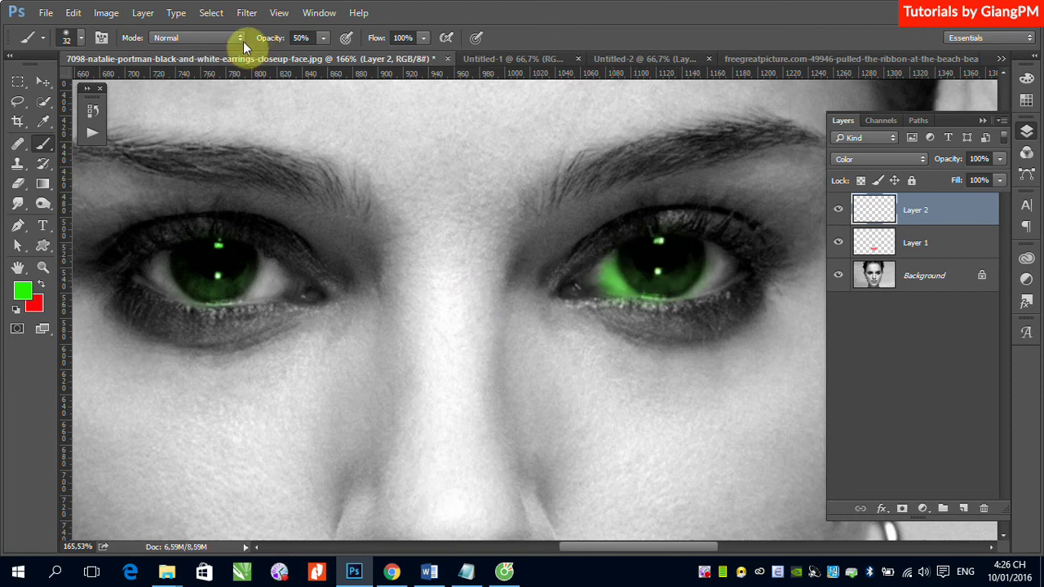
Erase the green spill around the right iris using Clear brush mode
left_click(208, 37)
left_click(179, 85)
mouse_move(626, 271)
left_mouse_down()
mouse_move(583, 261)
mouse_move(611, 298)
mouse_move(601, 255)
mouse_move(658, 305)
mouse_move(717, 294)
mouse_move(727, 237)
mouse_move(724, 259)
mouse_move(690, 298)
mouse_move(624, 310)
mouse_move(601, 239)
mouse_move(631, 319)
mouse_move(722, 245)
mouse_move(697, 315)
mouse_move(601, 270)
mouse_move(592, 302)
left_mouse_up()
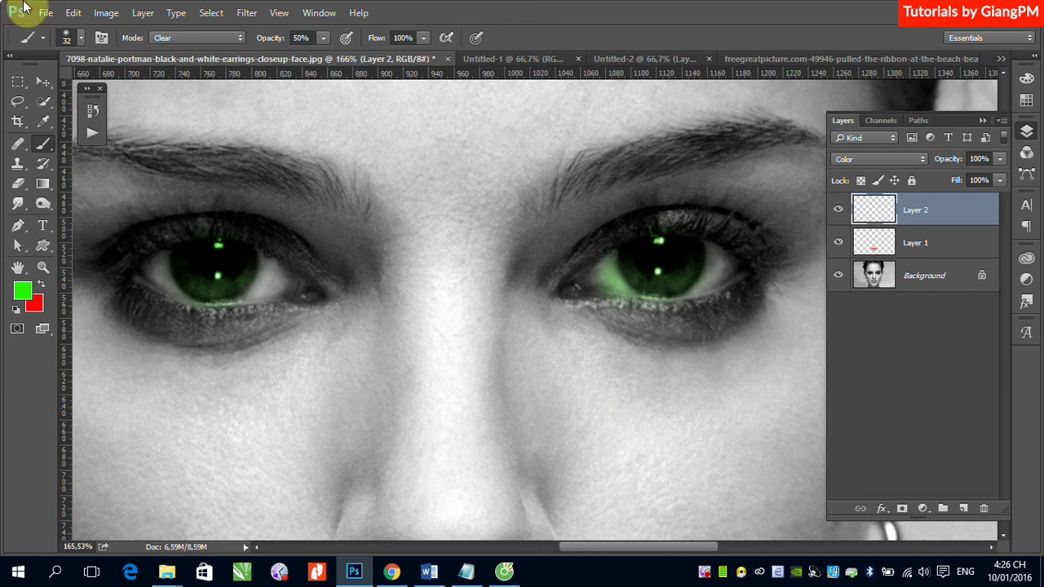
left_click(44, 82)
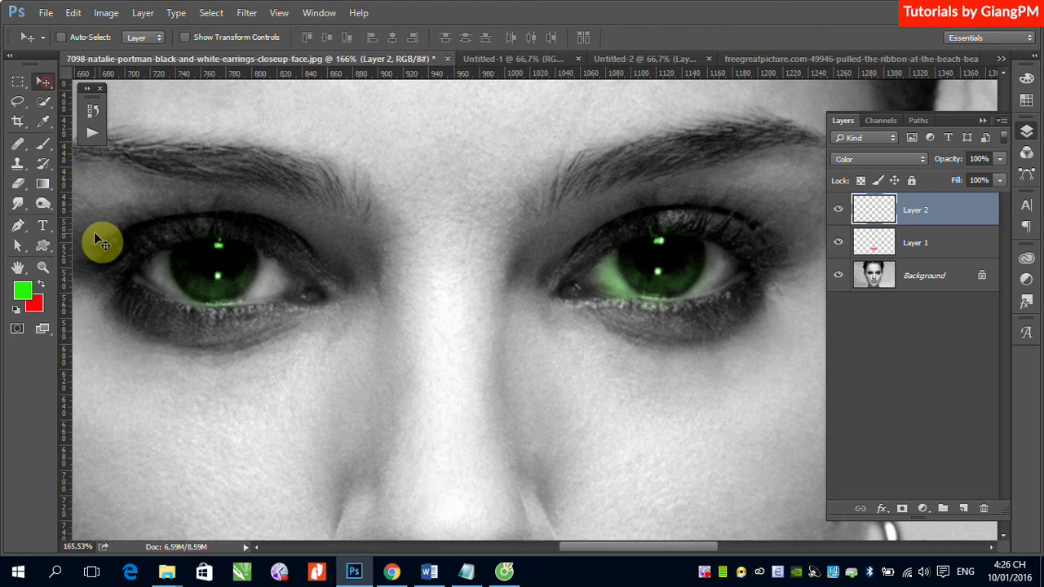
Fit the image on screen, hide Layer 1 and Layer 2, and select Background
left_click(17, 185)
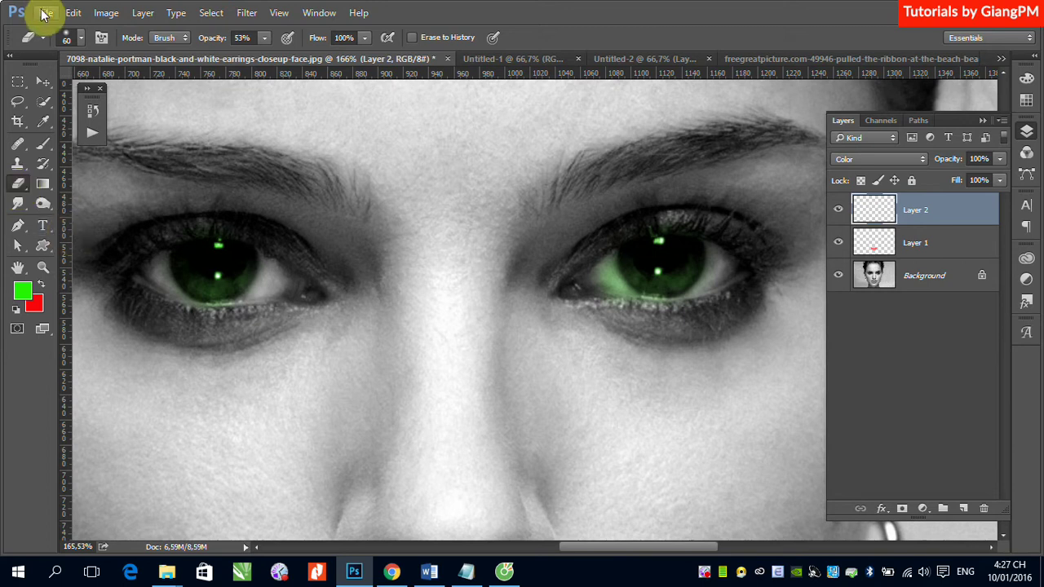
key("ctrl+0")
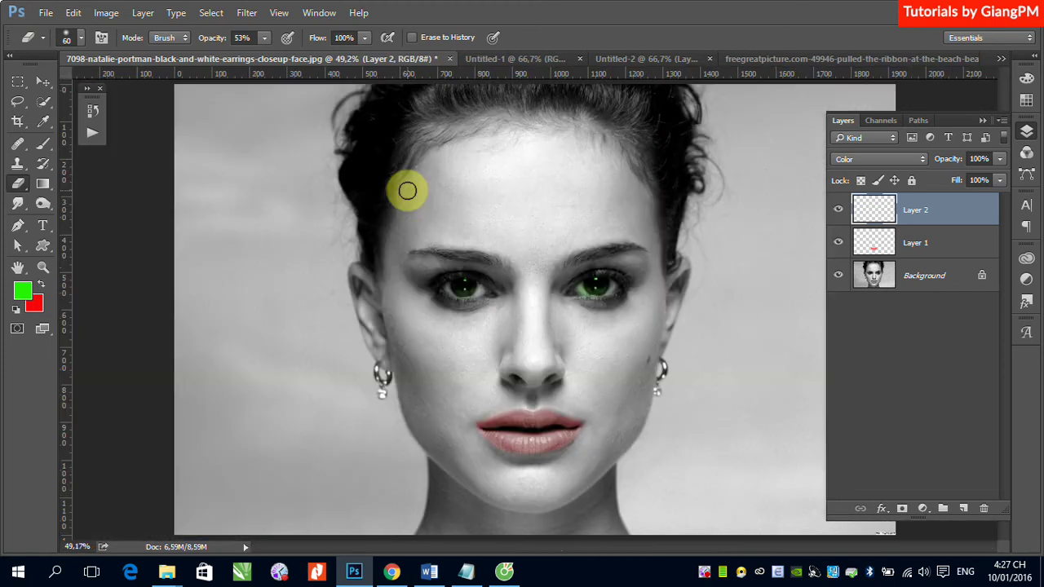
left_click(915, 244)
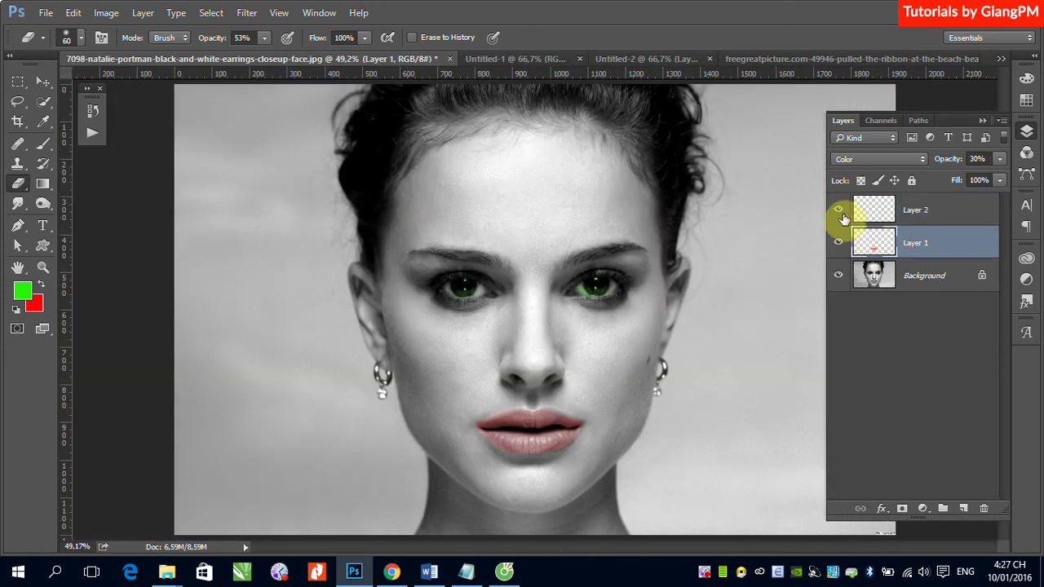
left_click(839, 210)
left_click(838, 243)
left_click(893, 286)
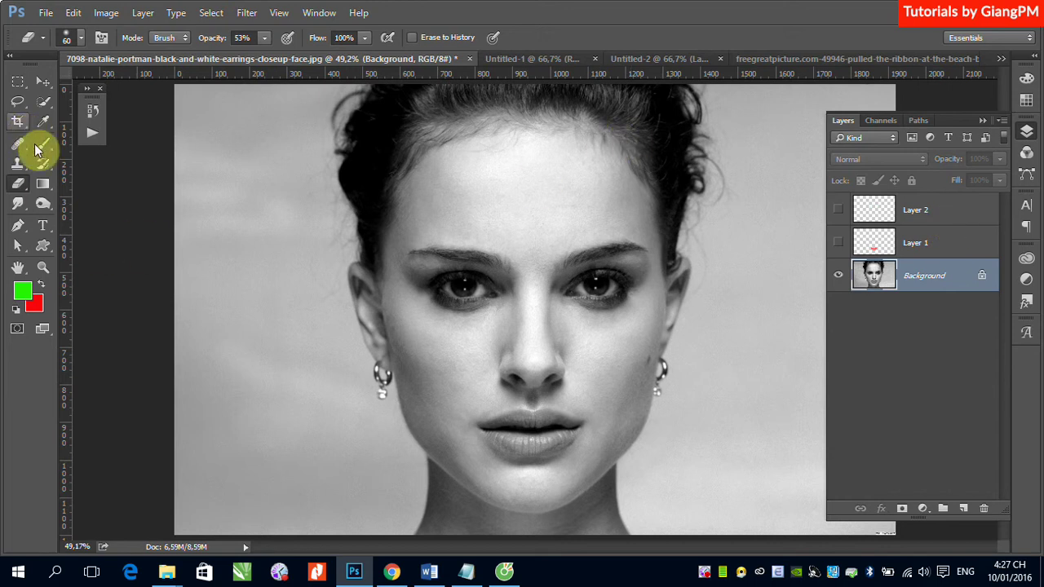
Test the eraser at 100% opacity on the locked Background, then revert the file with F12
left_click_drag(694, 127, 493, 196)
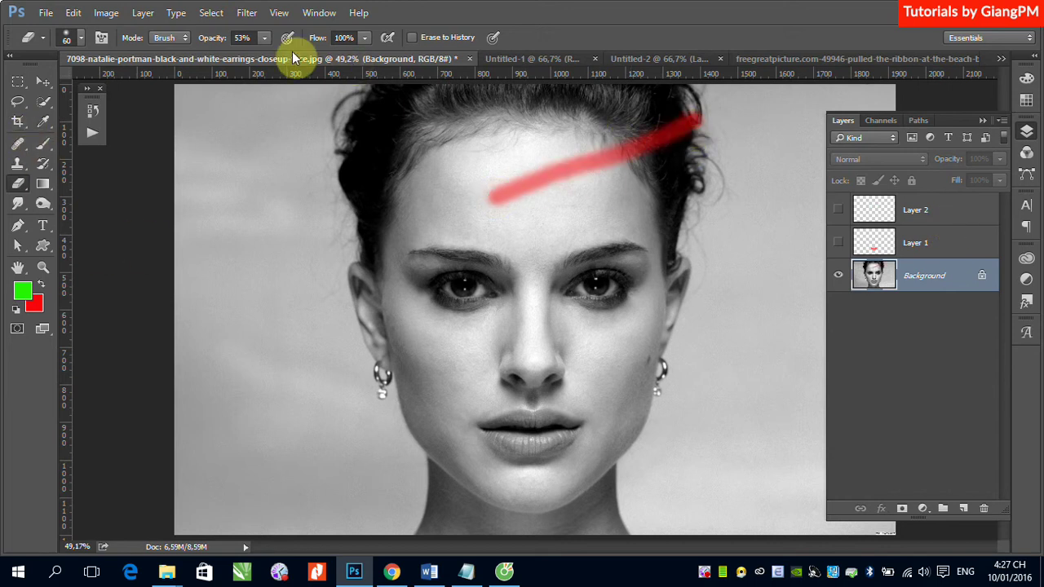
left_click_drag(264, 37, 359, 46)
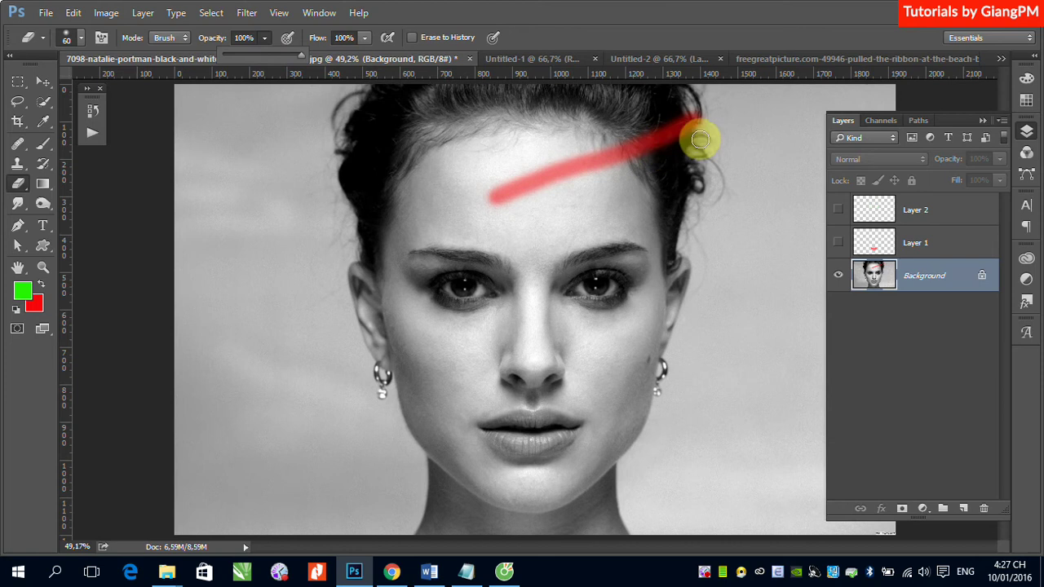
left_click_drag(699, 136, 465, 192)
mouse_move(527, 180)
left_mouse_down()
mouse_move(660, 174)
mouse_move(669, 150)
mouse_move(694, 161)
left_mouse_up()
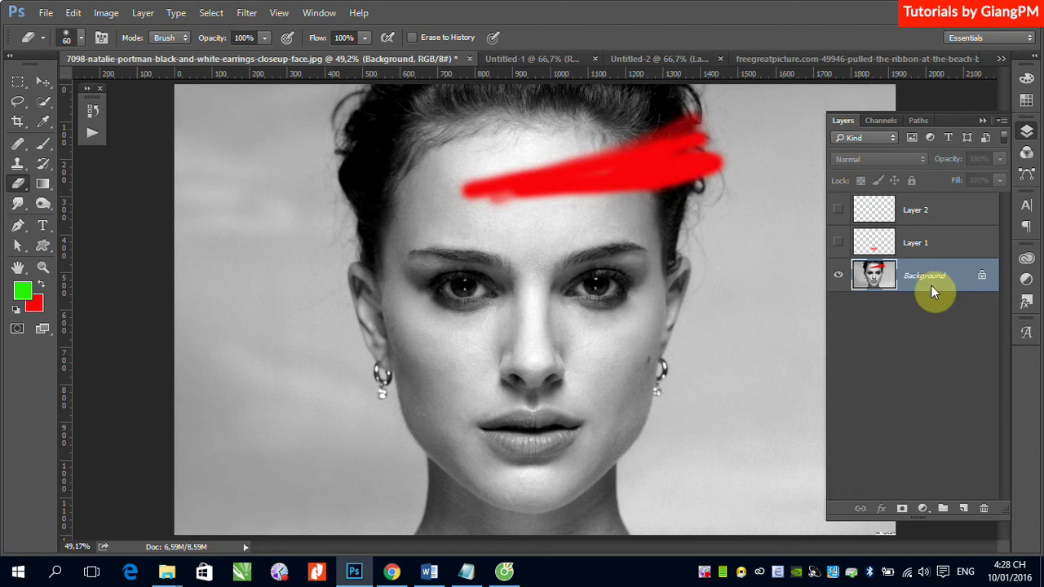
key("F12")
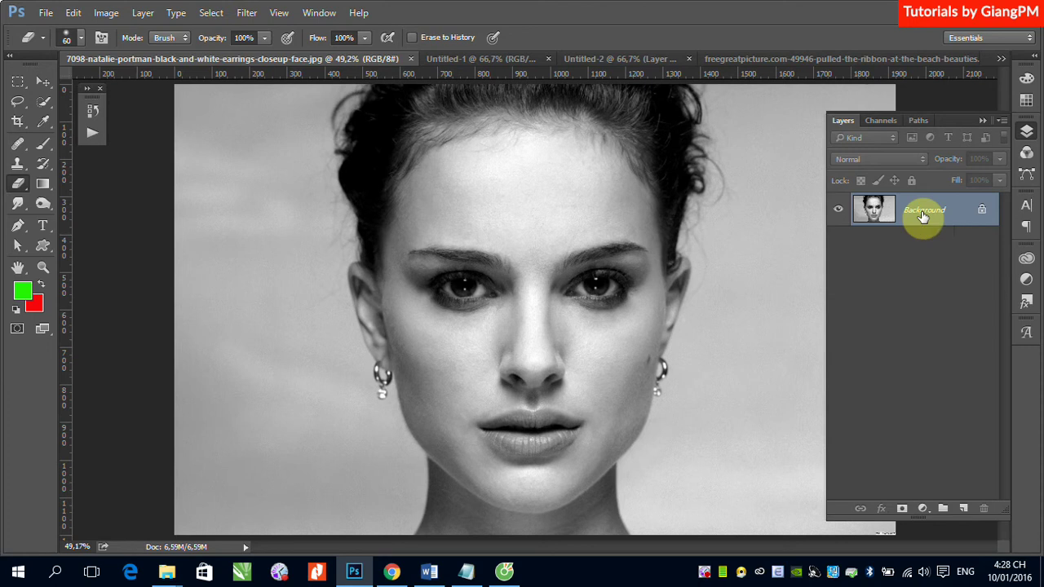
Unlock the Background as Layer 0 and erase a transparent streak through the hair
double_click(923, 212)
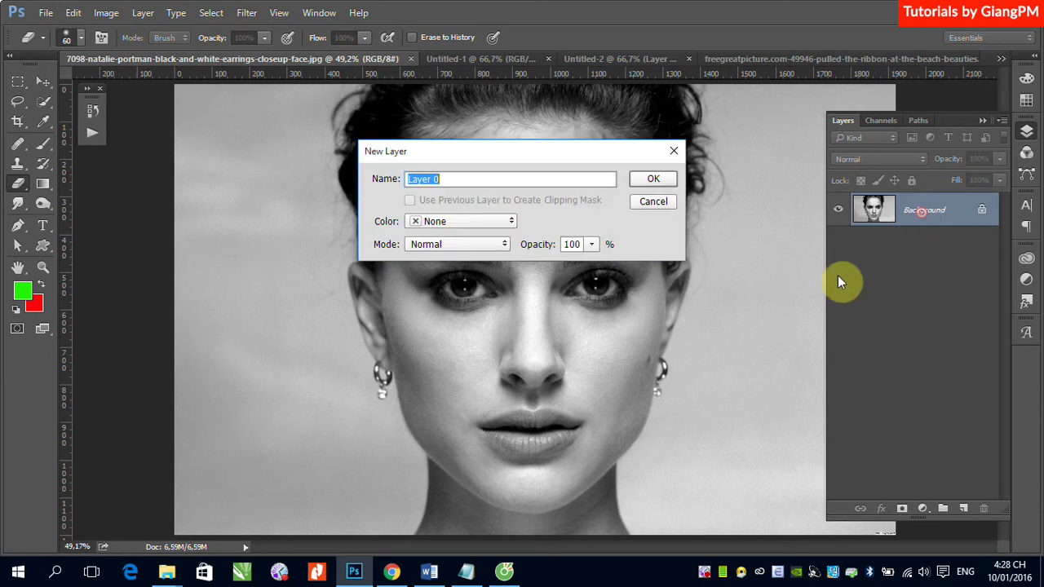
left_click(654, 179)
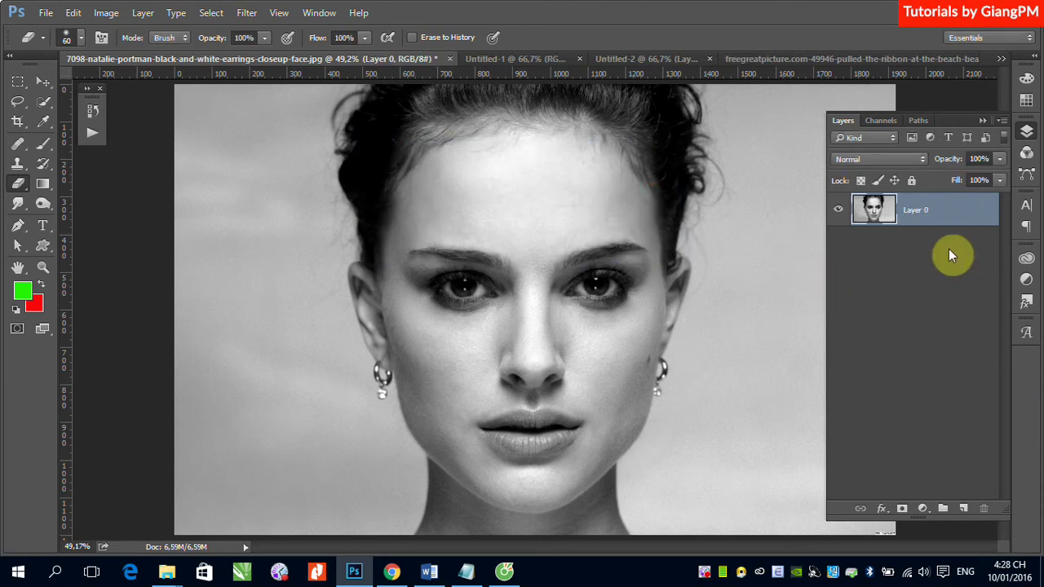
left_click_drag(706, 144, 606, 199)
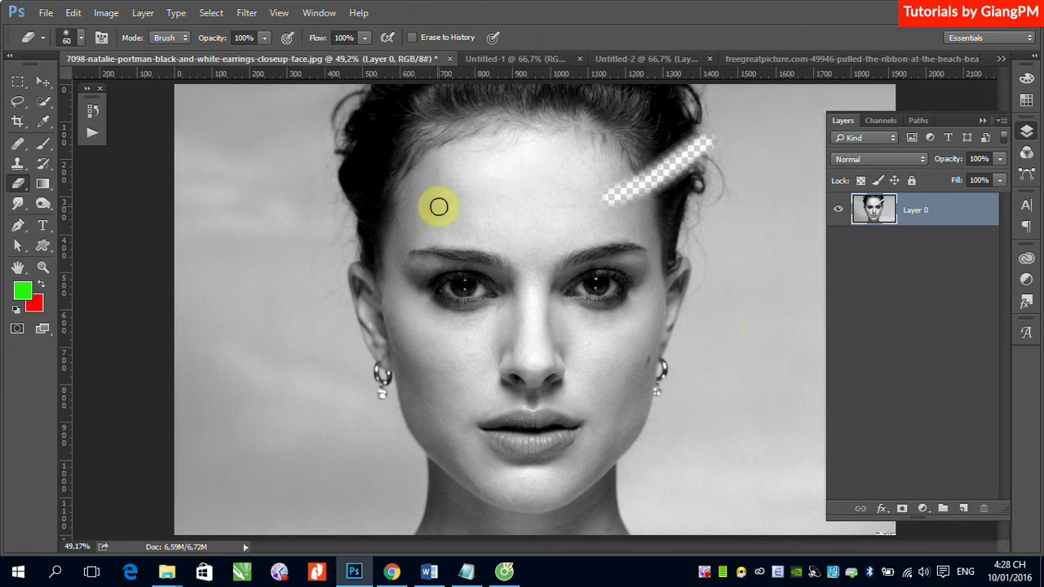
Bring up the eraser's brush preset picker for size and hardness
left_click(82, 35)
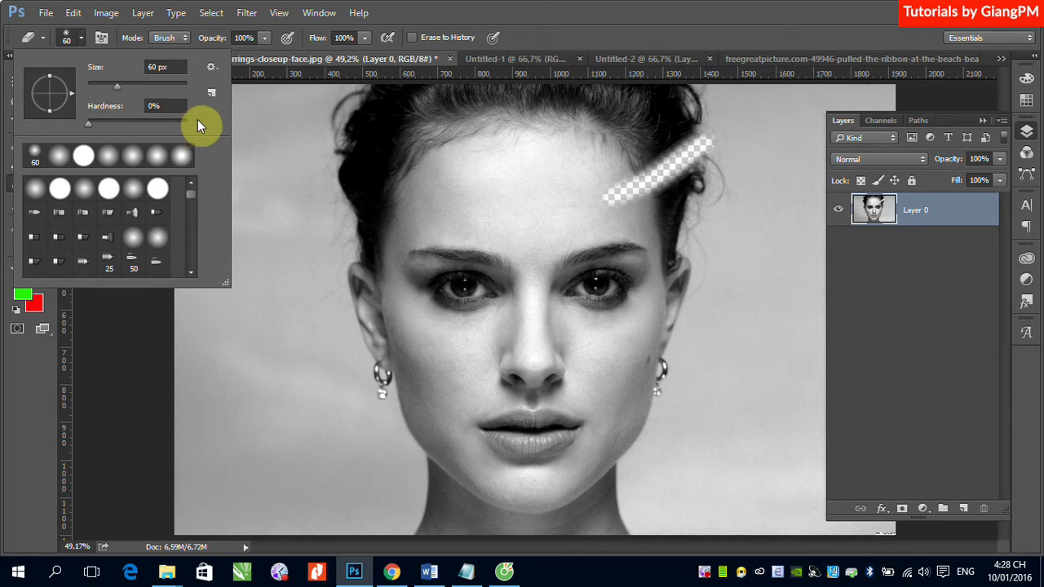
left_click(484, 18)
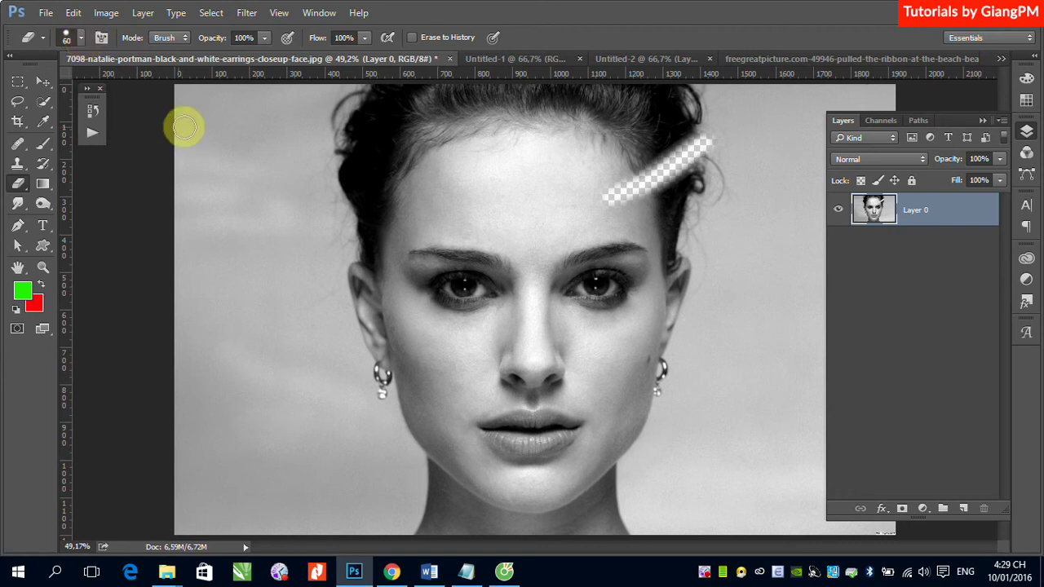
left_click(84, 38)
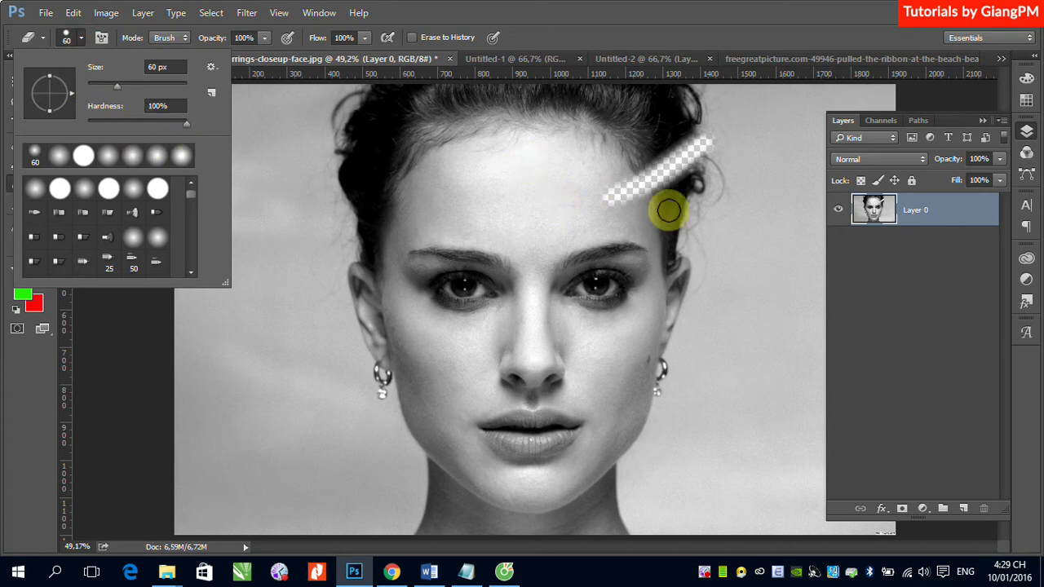
Zoom in and erase a hard round hole in the forehead with a 200 px eraser
left_click_drag(467, 156, 729, 315)
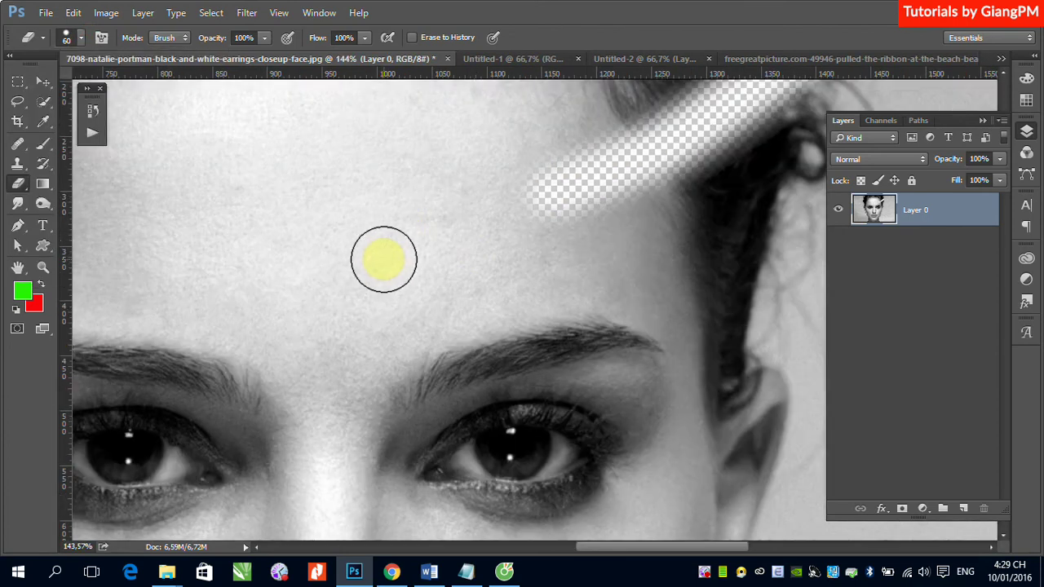
left_click(84, 38)
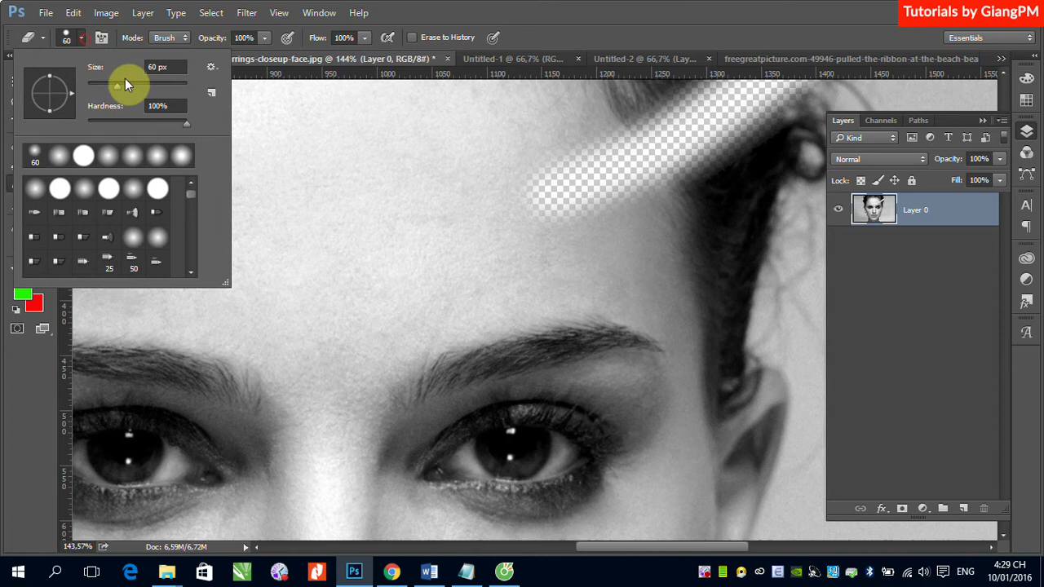
double_click(155, 67)
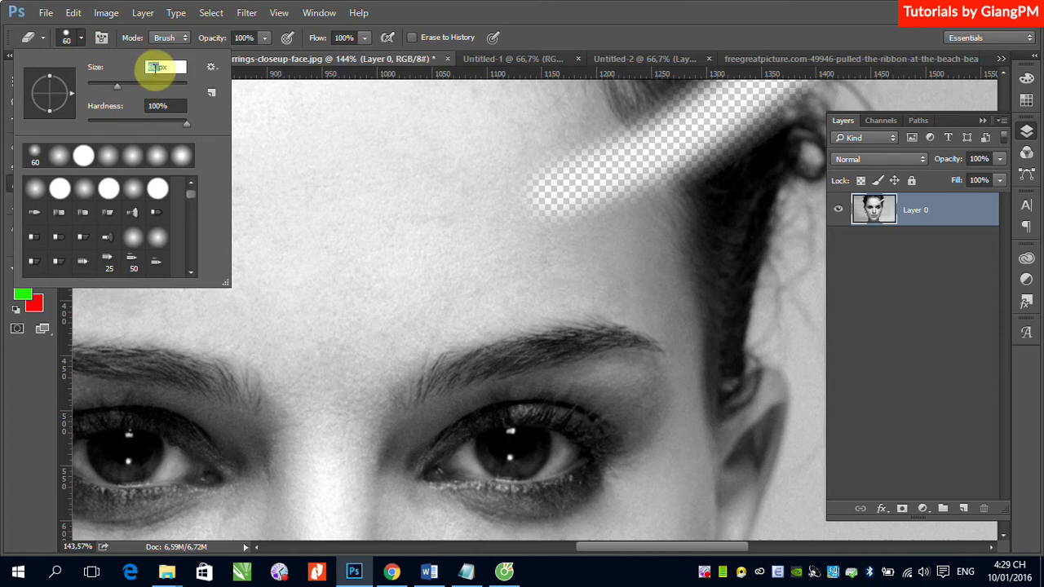
type("200")
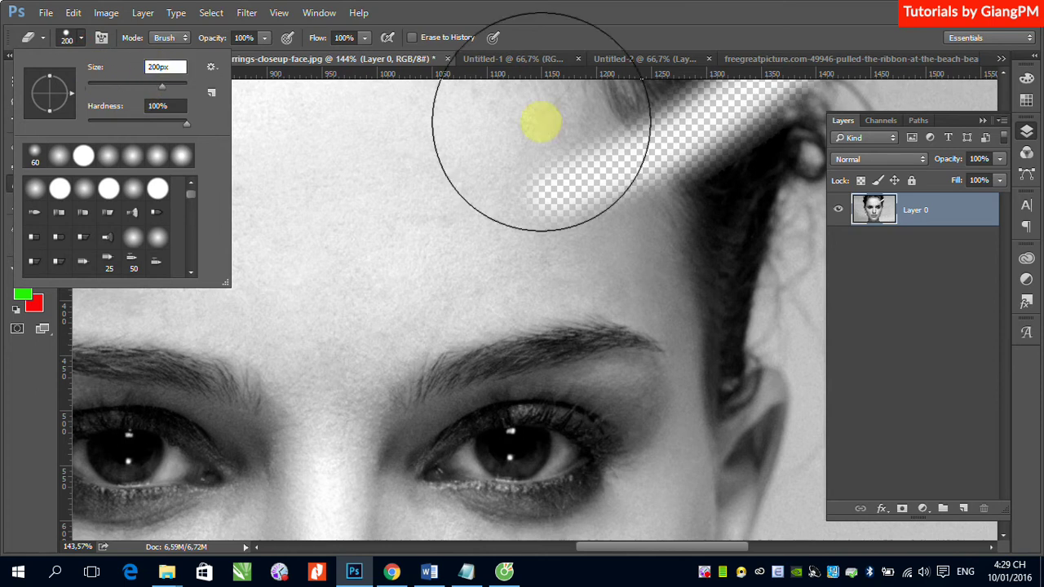
key("Return")
left_click(322, 207)
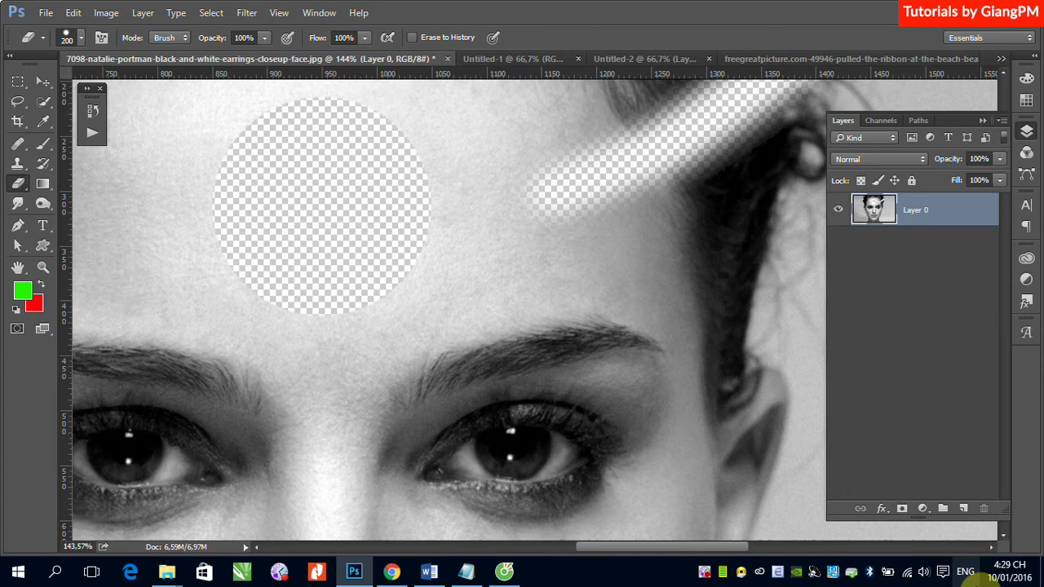
Drop eraser hardness to 0% and erase soft patches across the forehead
left_click(84, 38)
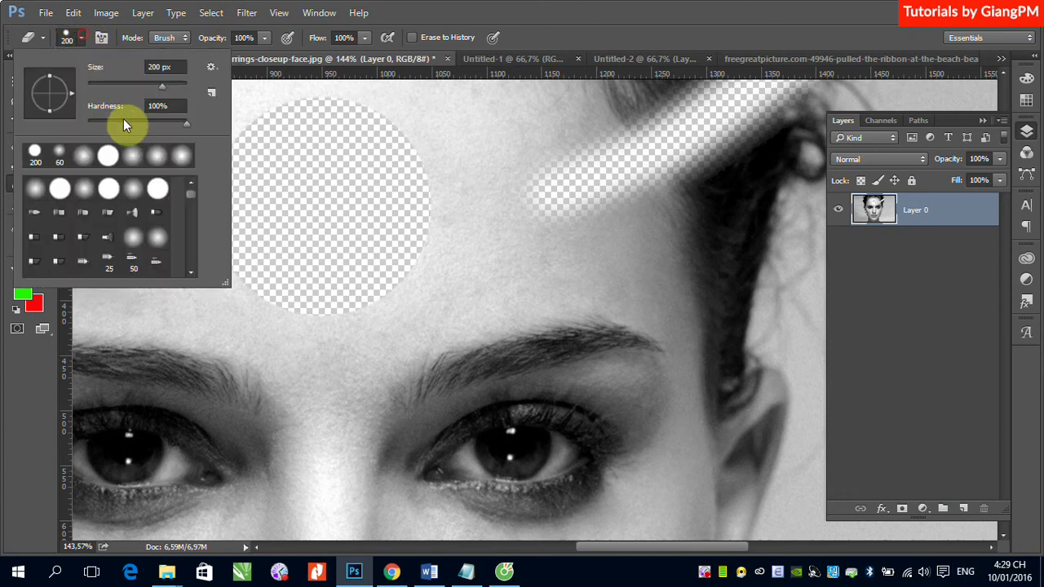
left_click_drag(181, 123, 89, 122)
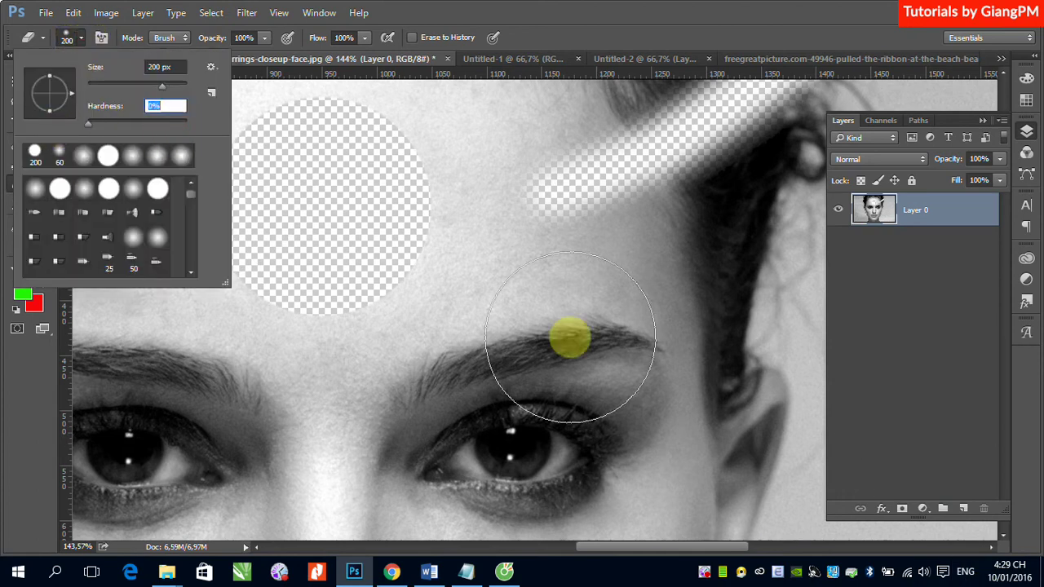
key("Return")
scroll(489, 269, "left", 5)
left_click(298, 219)
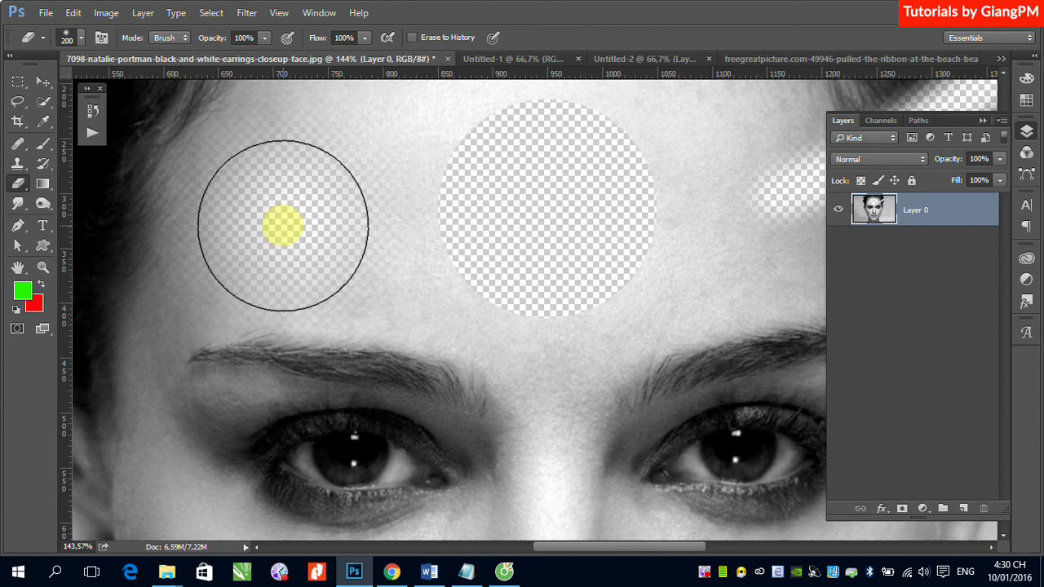
left_click_drag(283, 226, 345, 198)
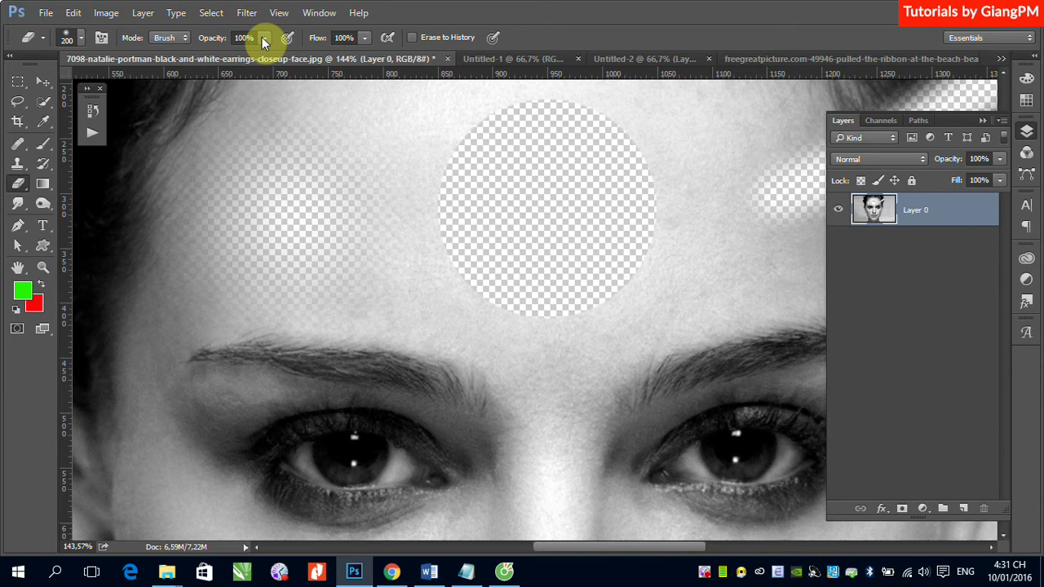
Zoom out to the whole face, view the eraser variants, then bring up File > Open
key("ctrl+minus")
key("ctrl+minus")
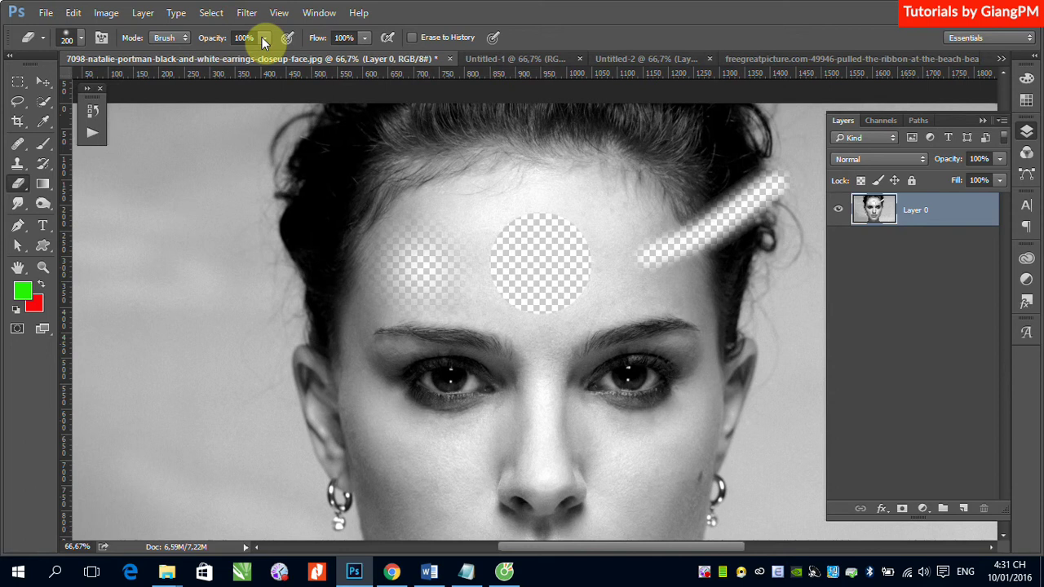
right_click(18, 183)
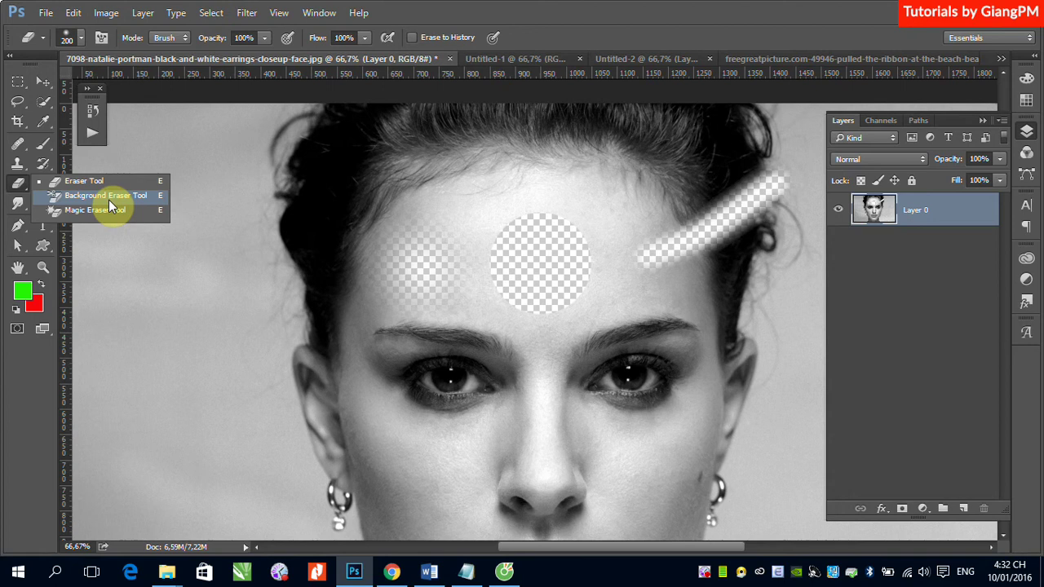
left_click(46, 13)
left_click(64, 44)
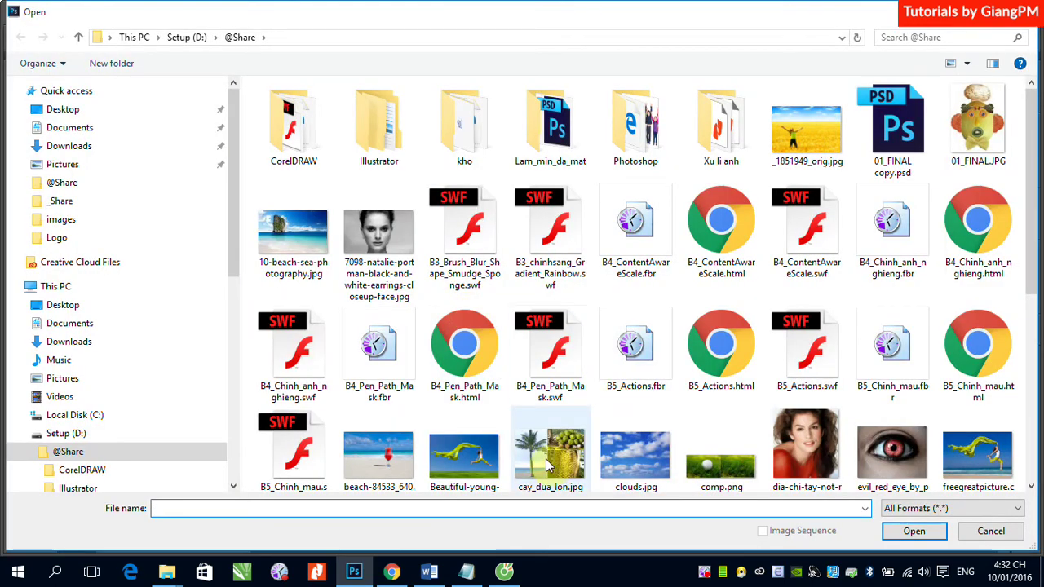
Select cay_dua_lon.jpg and open it as a new document
left_click(547, 458)
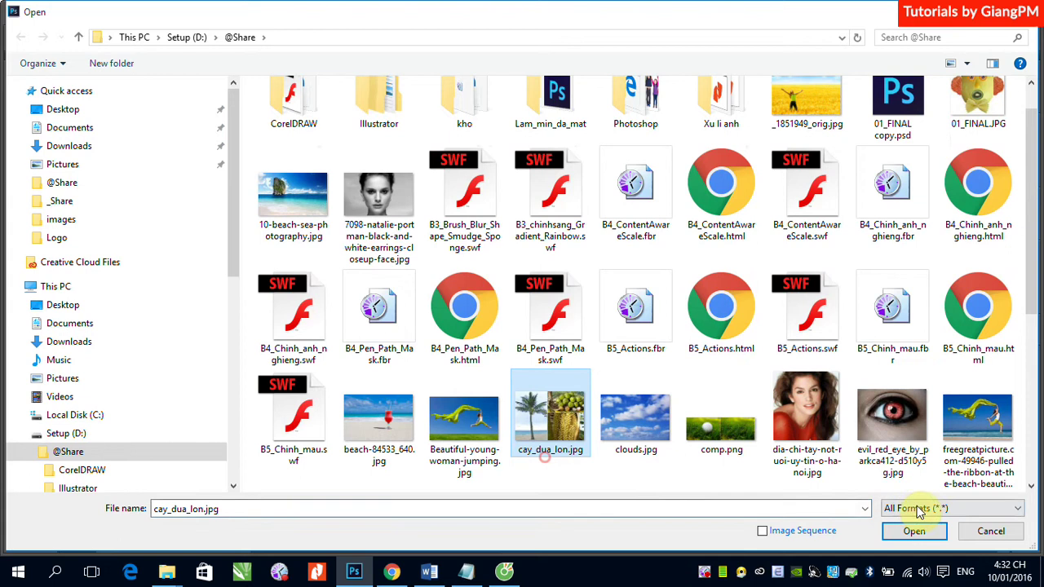
left_click(909, 534)
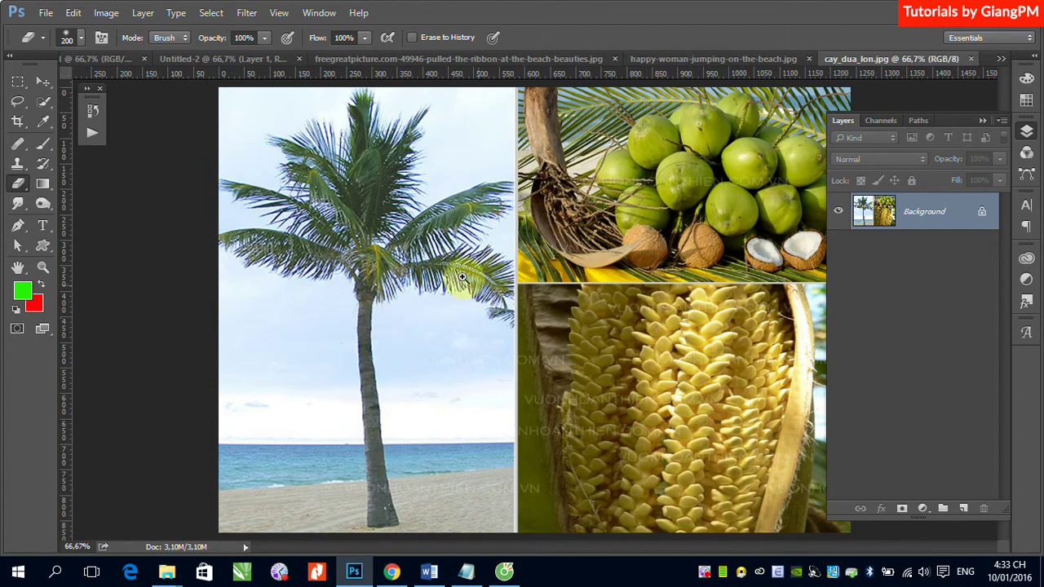
left_click_drag(398, 242, 478, 307)
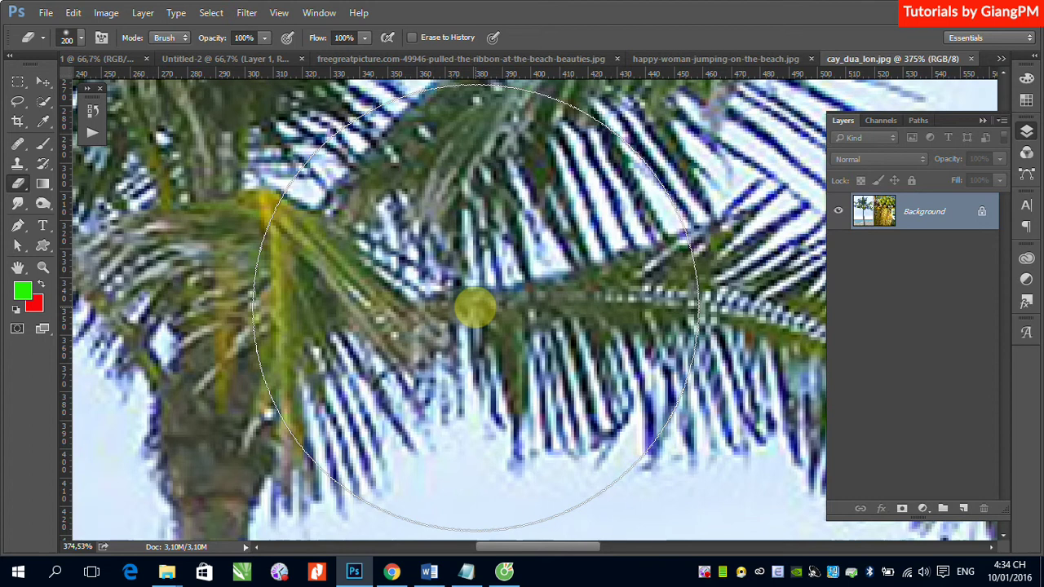
scroll(476, 308, "down", 3)
key("ctrl+0")
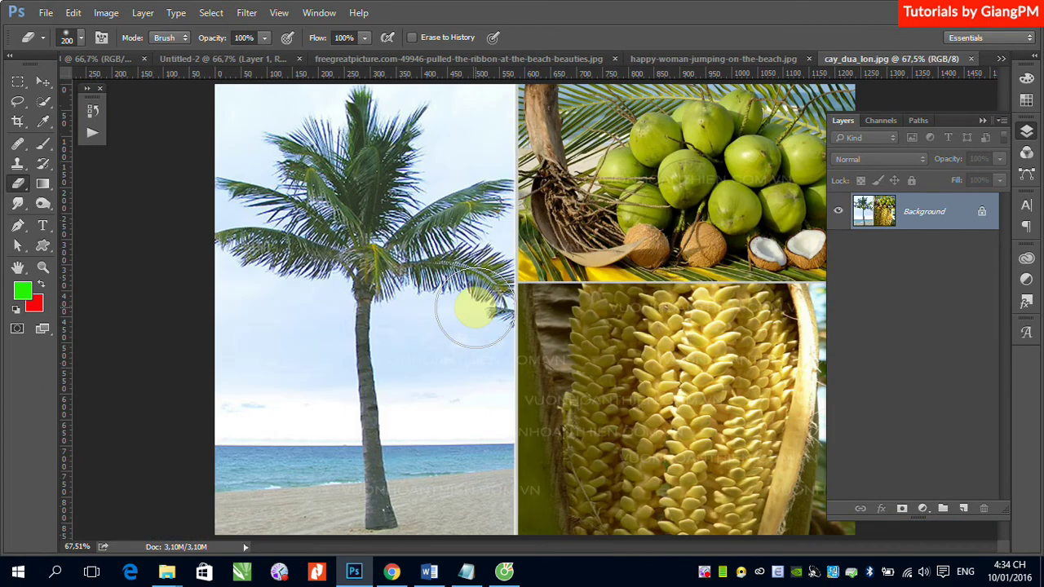
Crop the collage to a rectangular selection around the palm tree photo
left_click(18, 82)
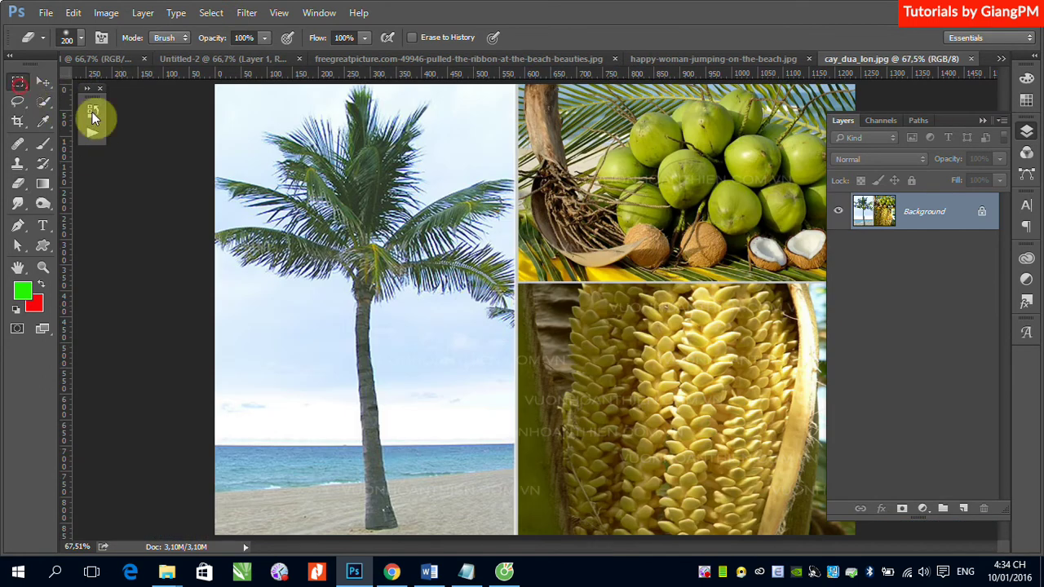
left_click_drag(216, 88, 517, 534)
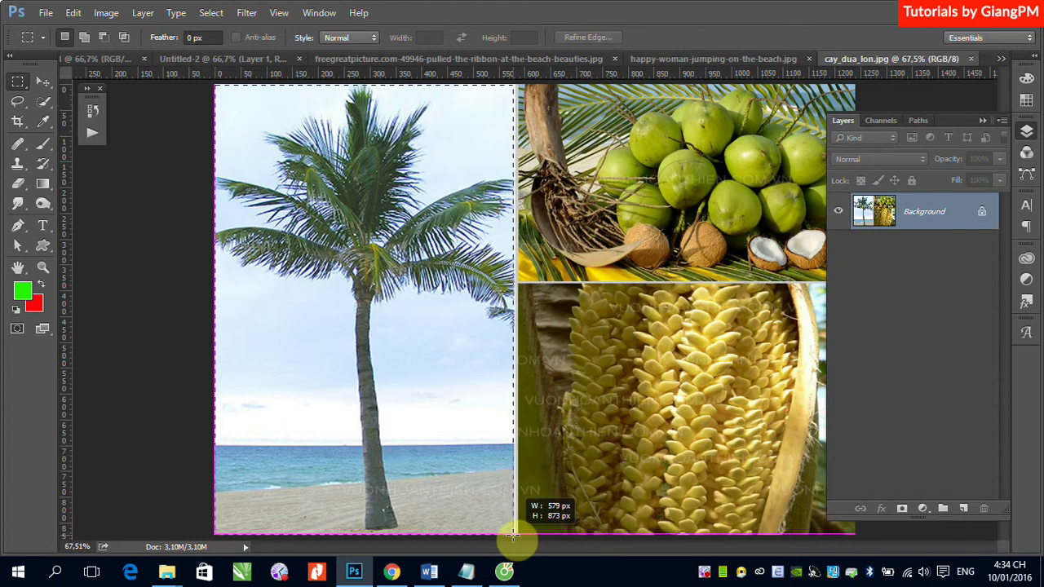
left_click_drag(517, 535, 516, 534)
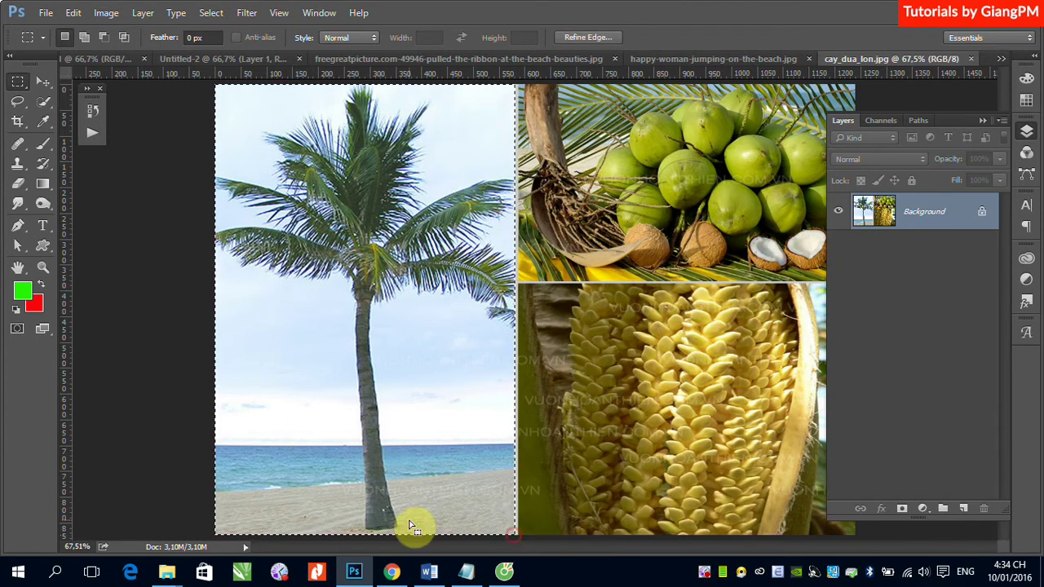
left_click(106, 12)
left_click(116, 167)
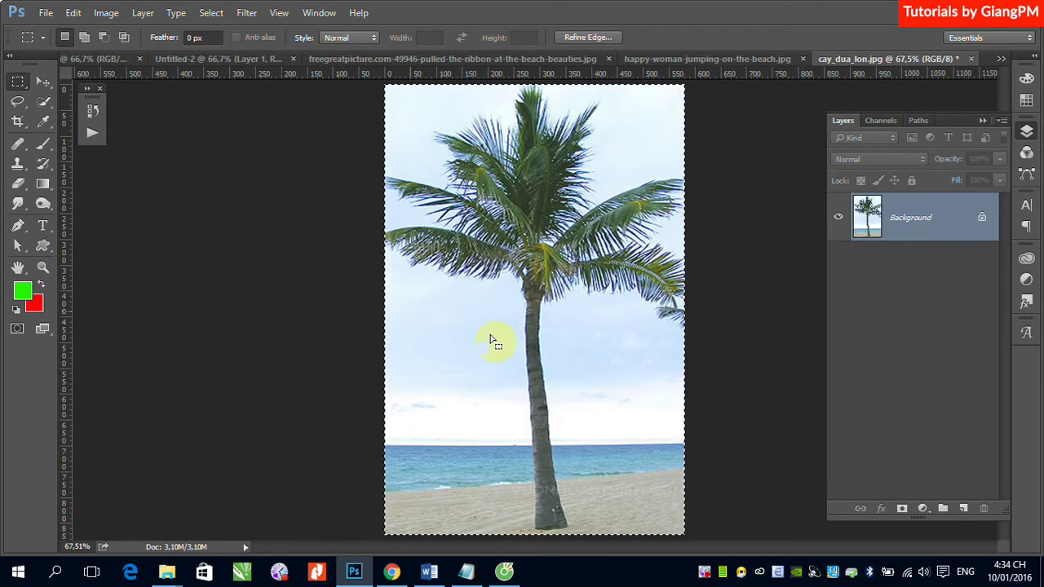
Fill the selection, undo the fill, deselect, and pick the Eraser tool group
key("BackSpace")
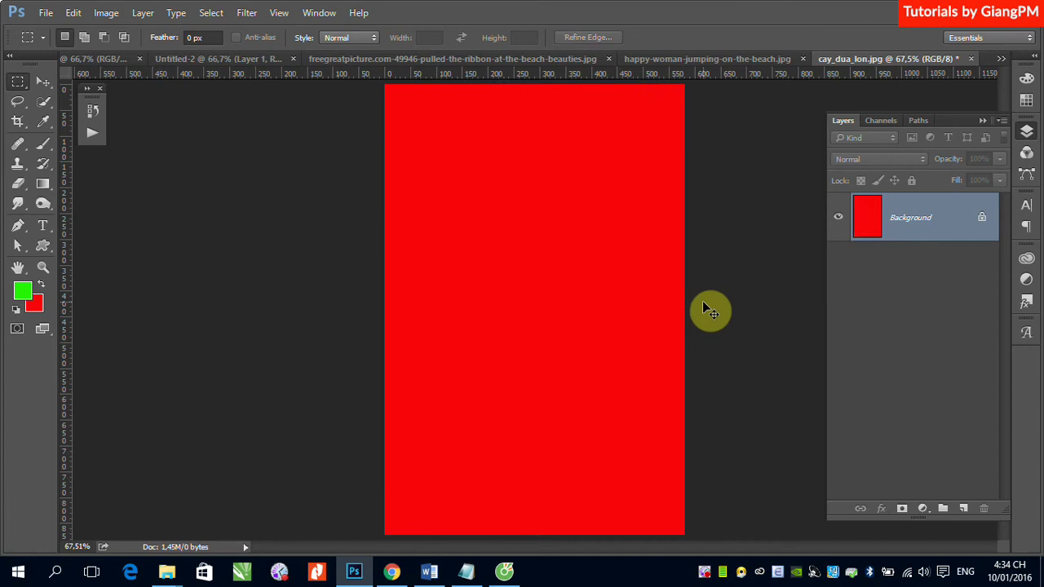
key("ctrl+z")
left_click(528, 162)
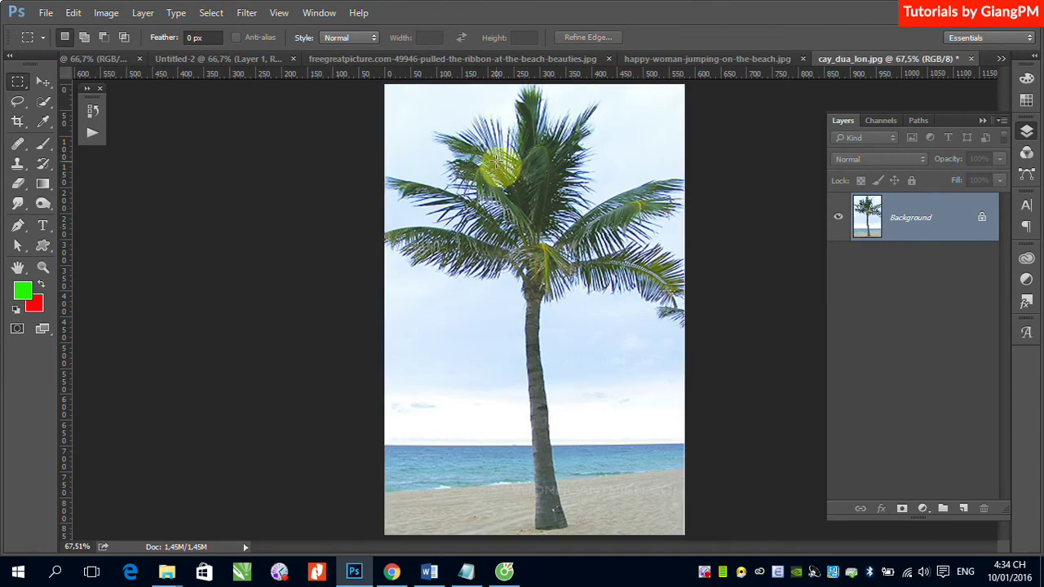
left_click_drag(18, 182, 82, 181)
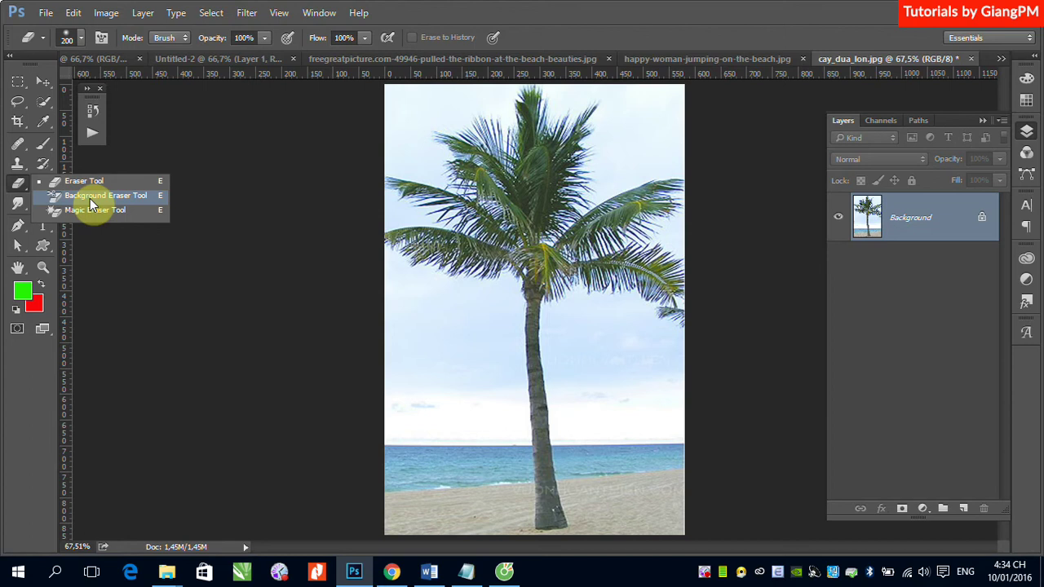
left_click(93, 199)
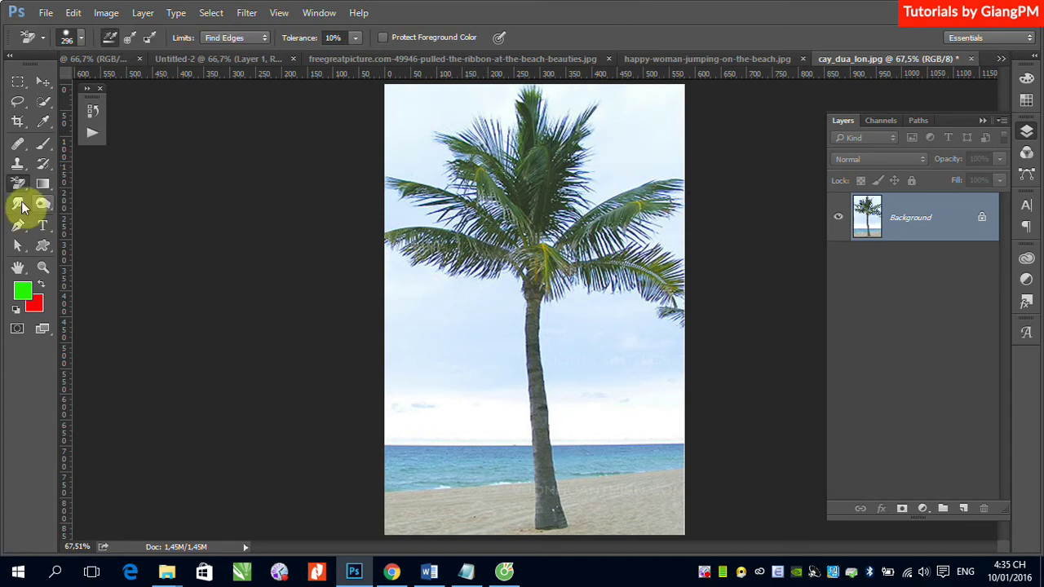
right_click(17, 186)
left_click(81, 181)
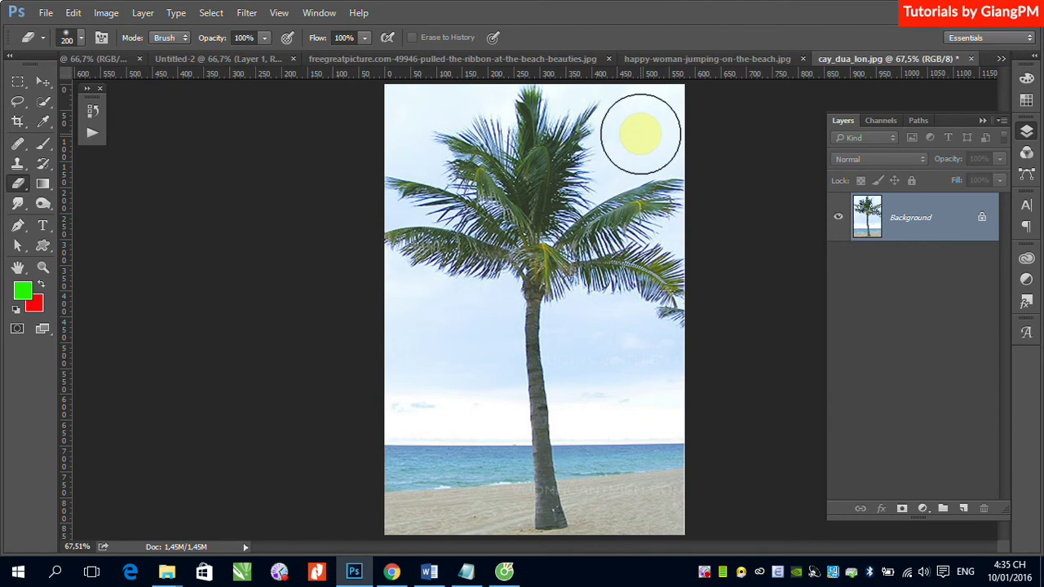
right_click(22, 190)
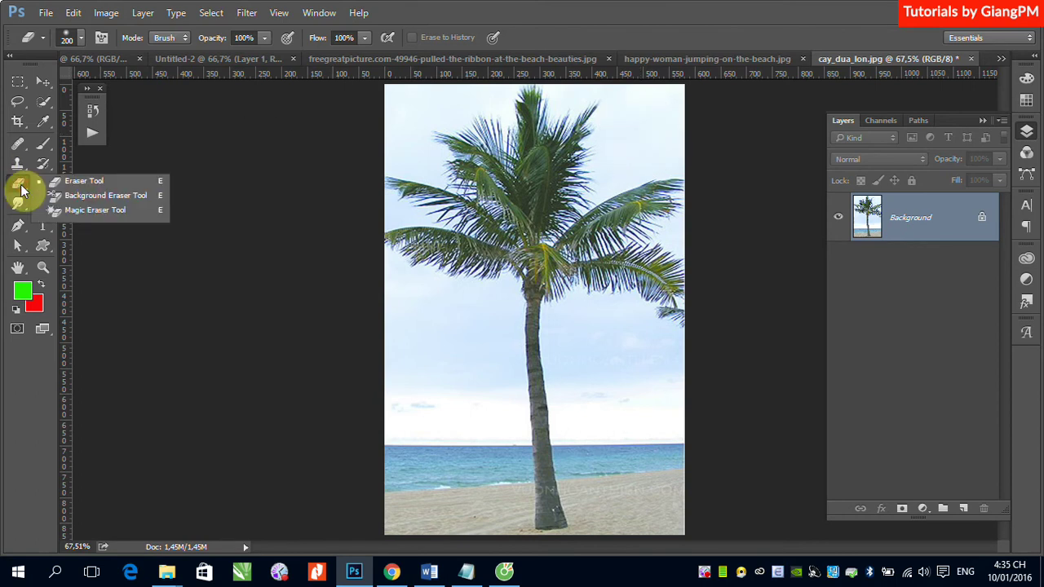
left_click(81, 199)
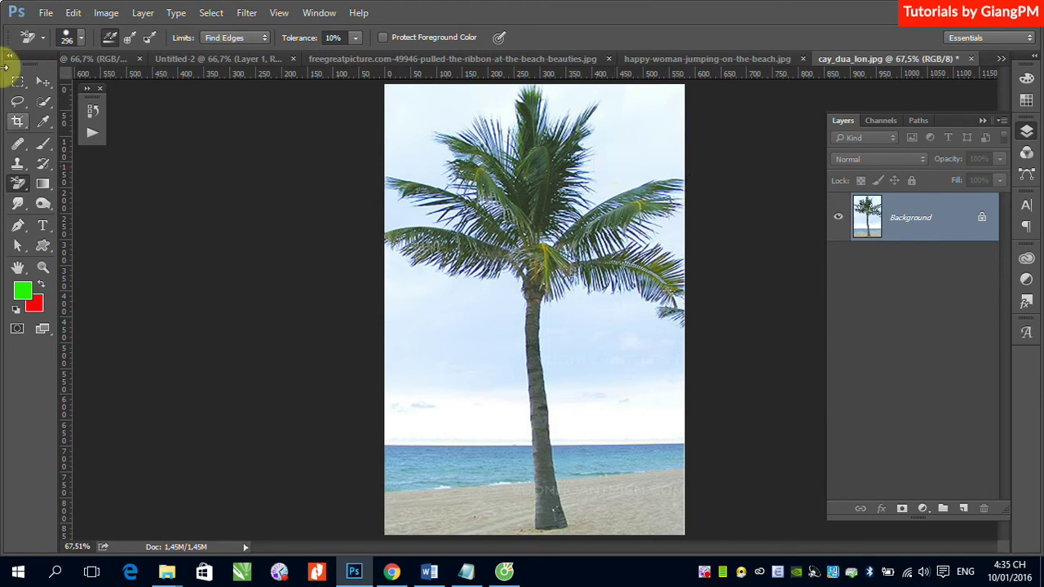
right_click(20, 186)
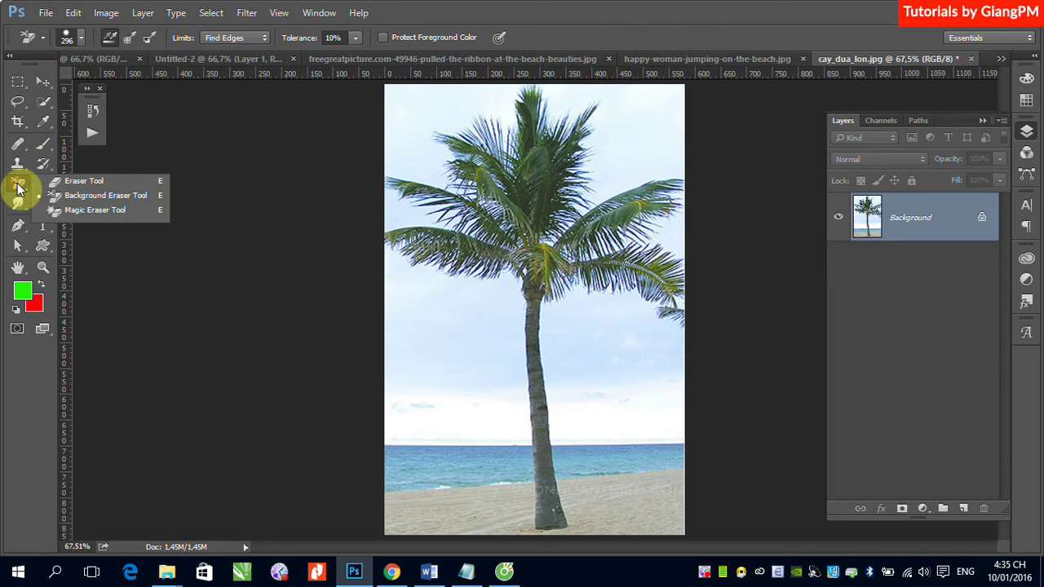
left_click(77, 181)
left_click_drag(604, 196, 716, 260)
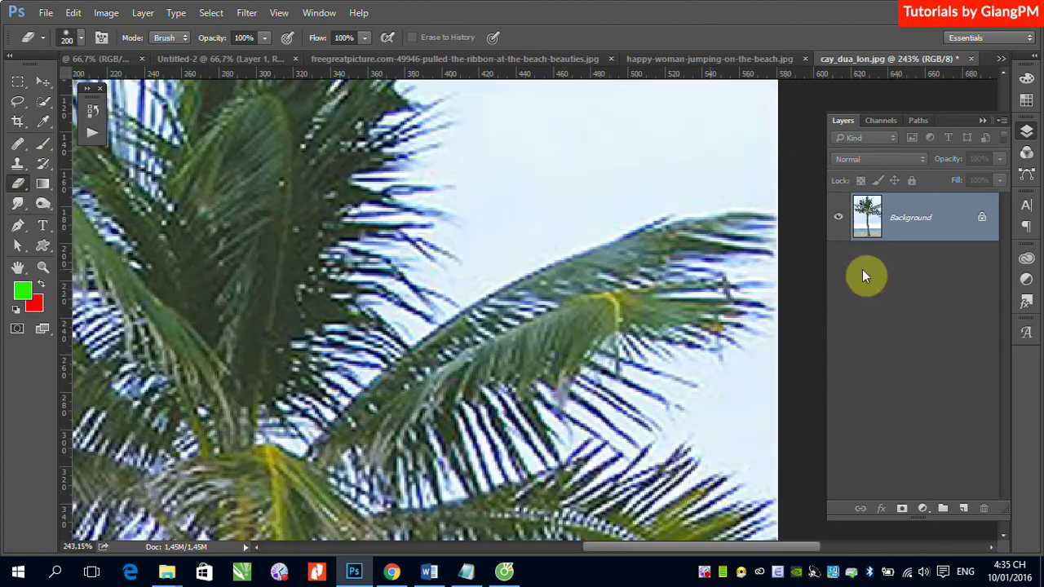
Unlock the palm photo's Background as Layer 0, test-erase a soft patch, and undo it
double_click(911, 217)
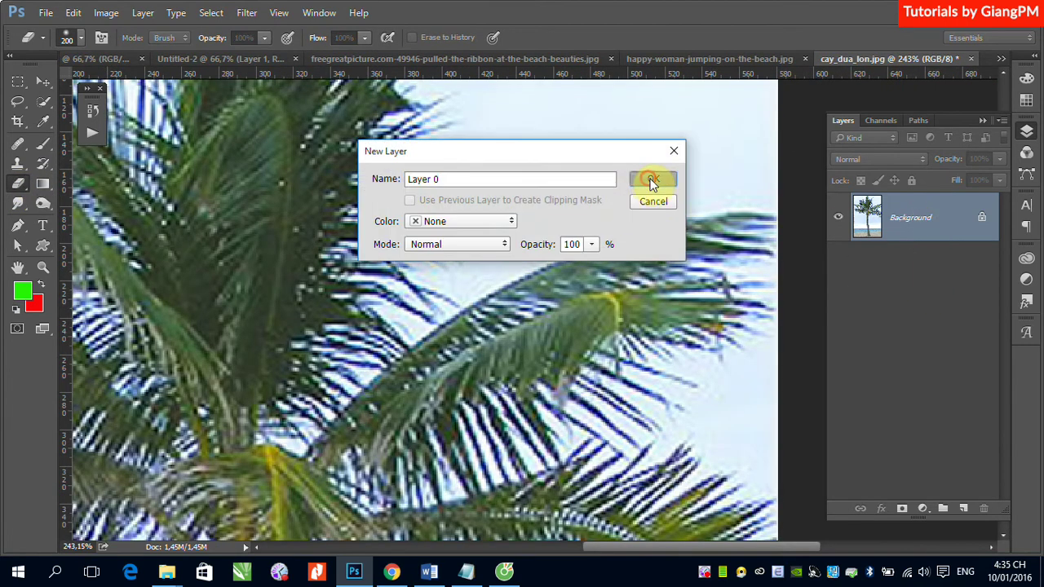
left_click(653, 179)
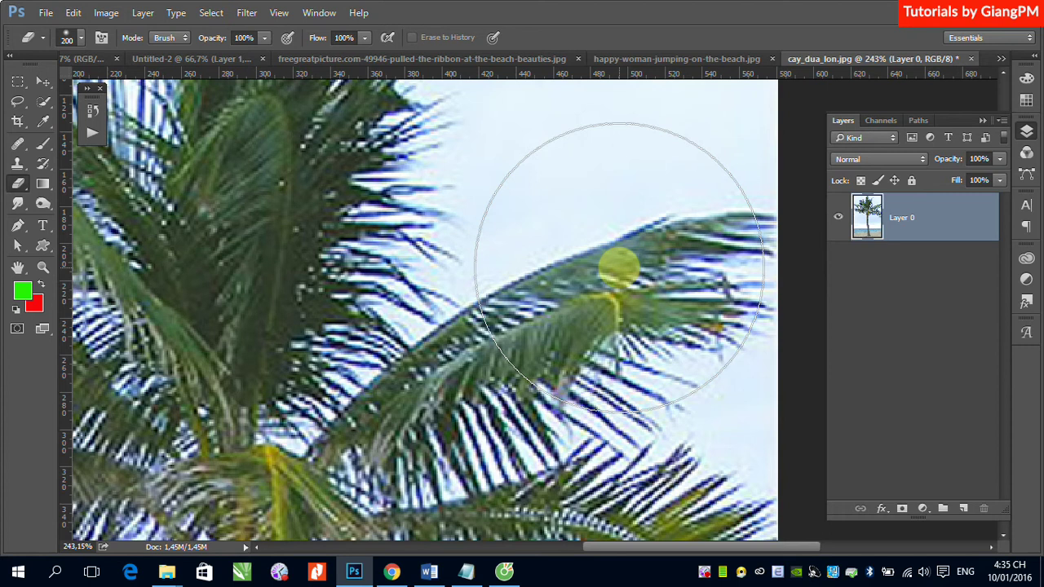
left_click(611, 244)
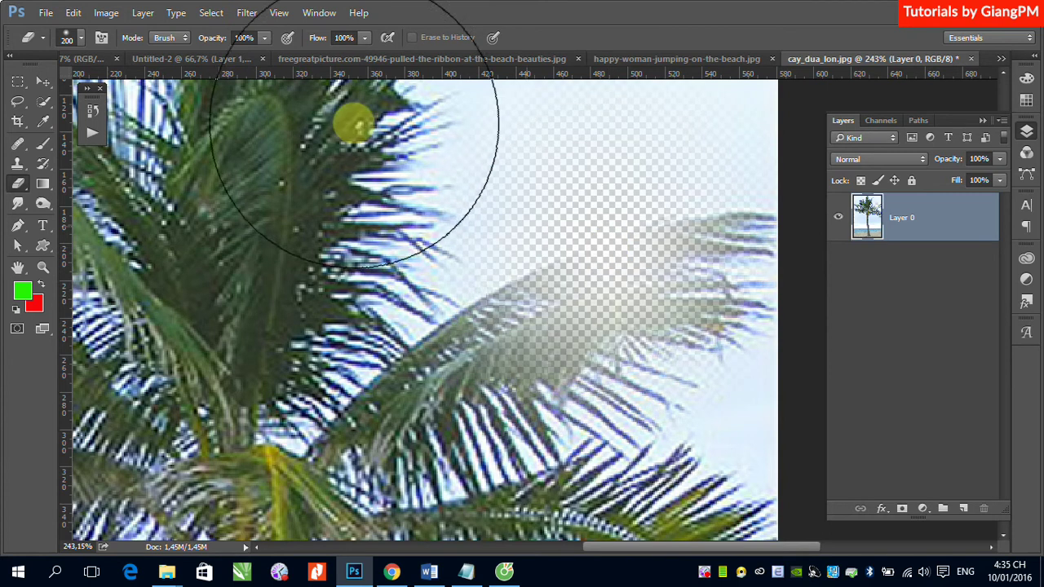
key("ctrl+z")
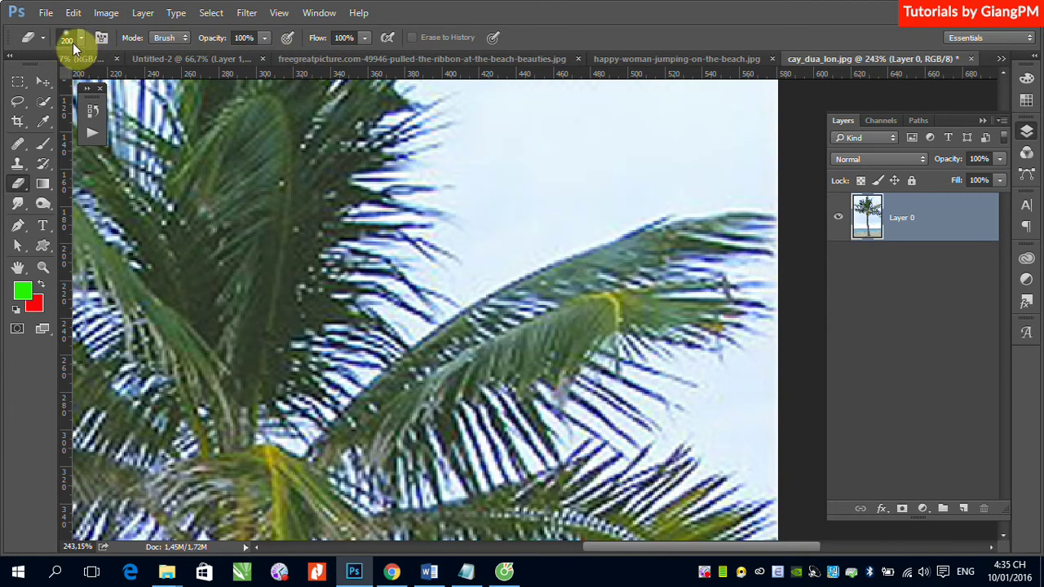
Set the eraser brush hardness to 100%
left_click(81, 38)
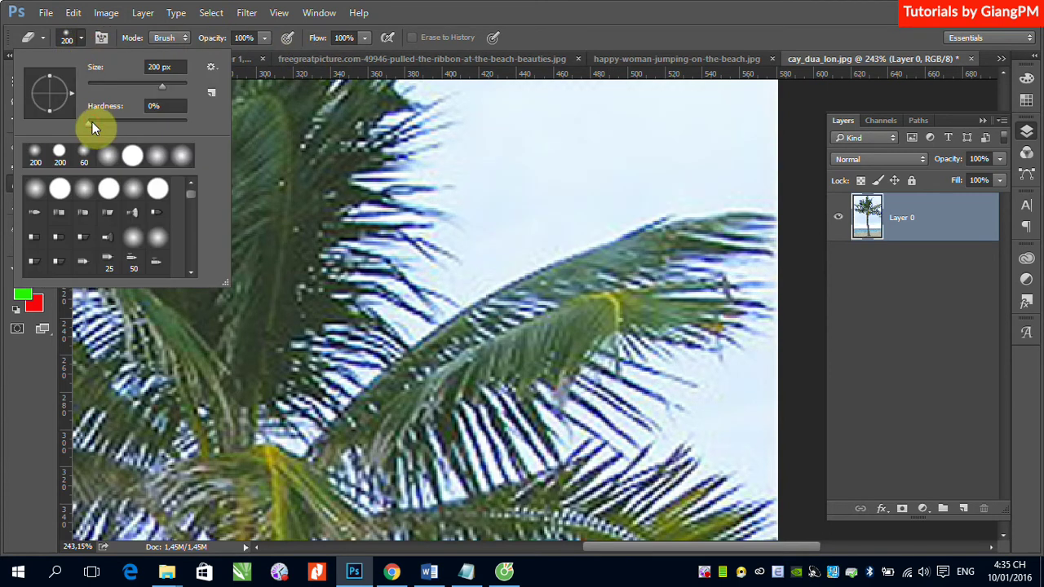
left_click(159, 105)
type("100")
left_click(159, 68)
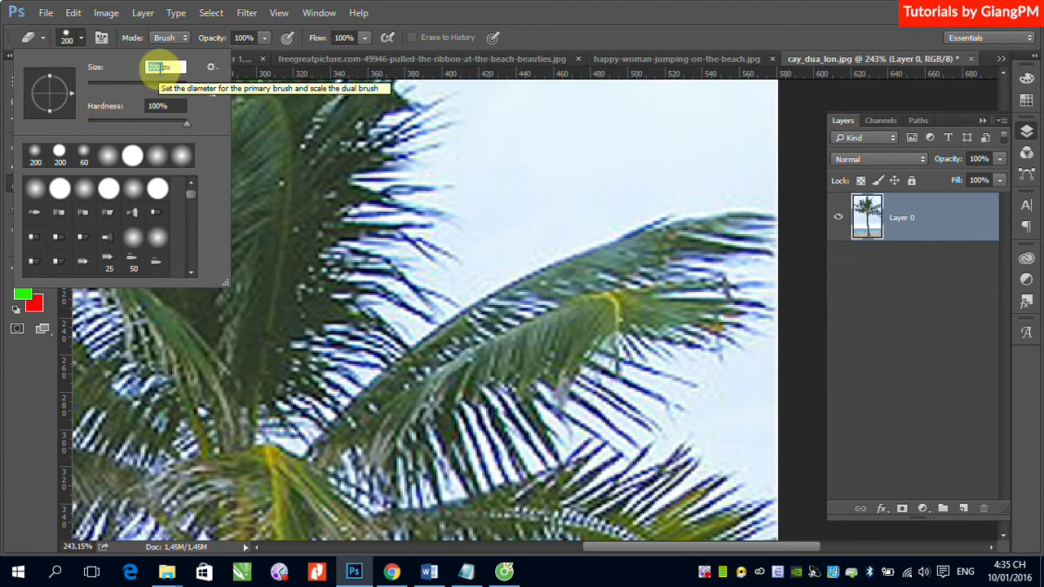
left_click(642, 12)
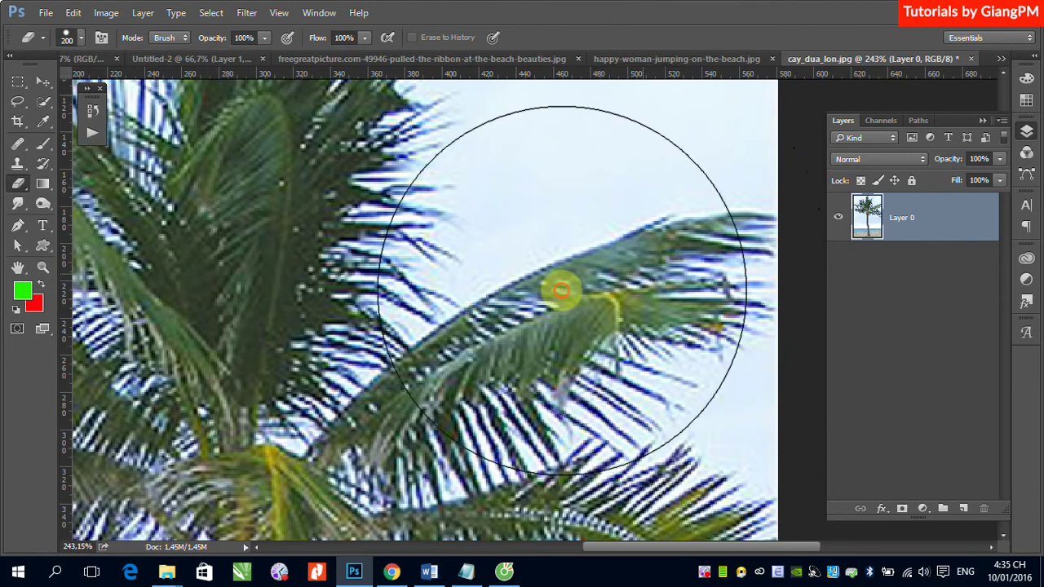
Test a hard round erase on the palm leaves, undo it, and list the eraser variants
left_click(559, 290)
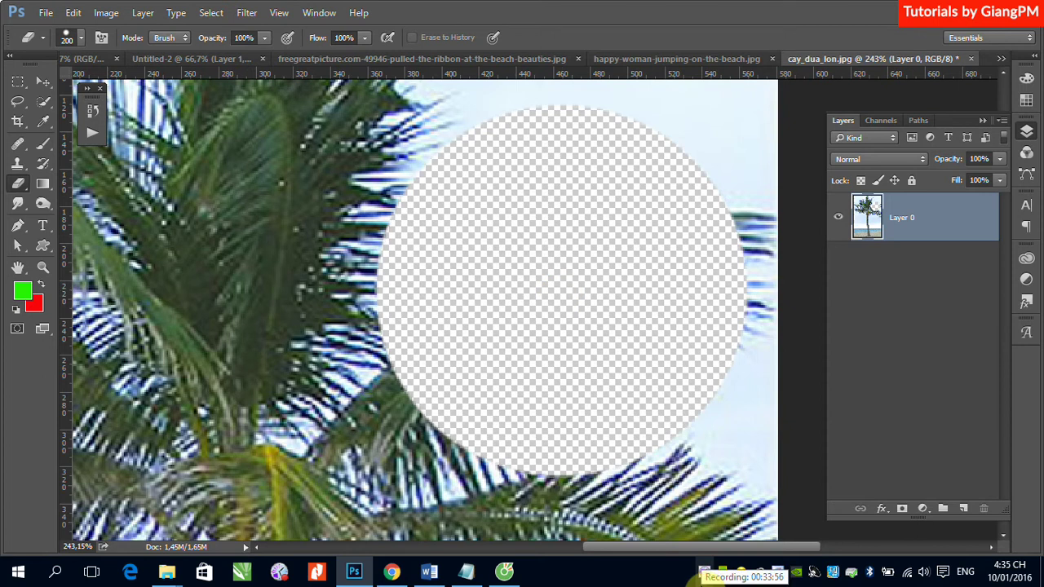
left_click(247, 489)
key("ctrl+z")
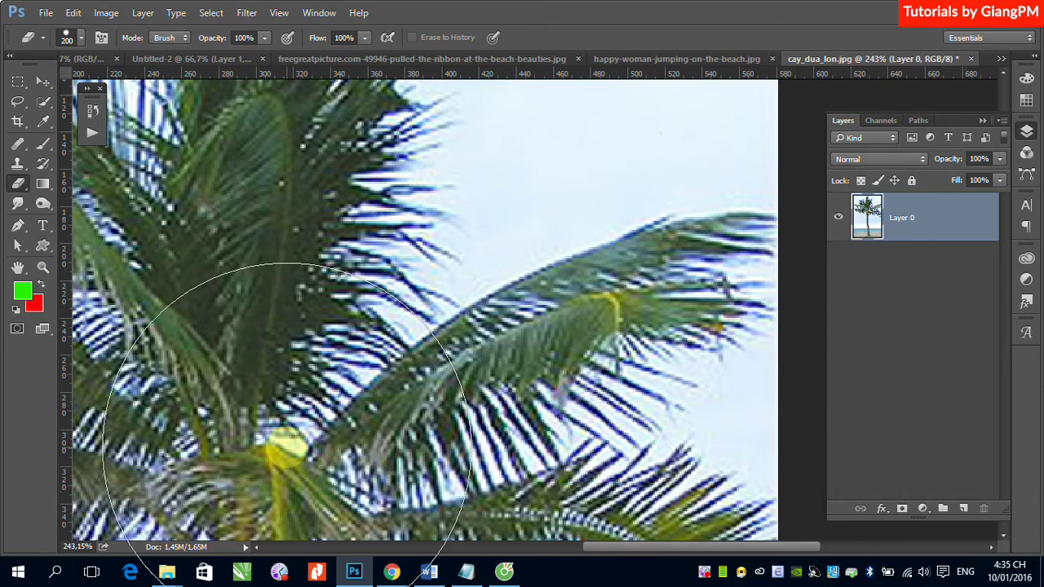
left_click(19, 183)
Switch to the Background Eraser at 200 px and erase sky above the palm leaf
left_click(96, 204)
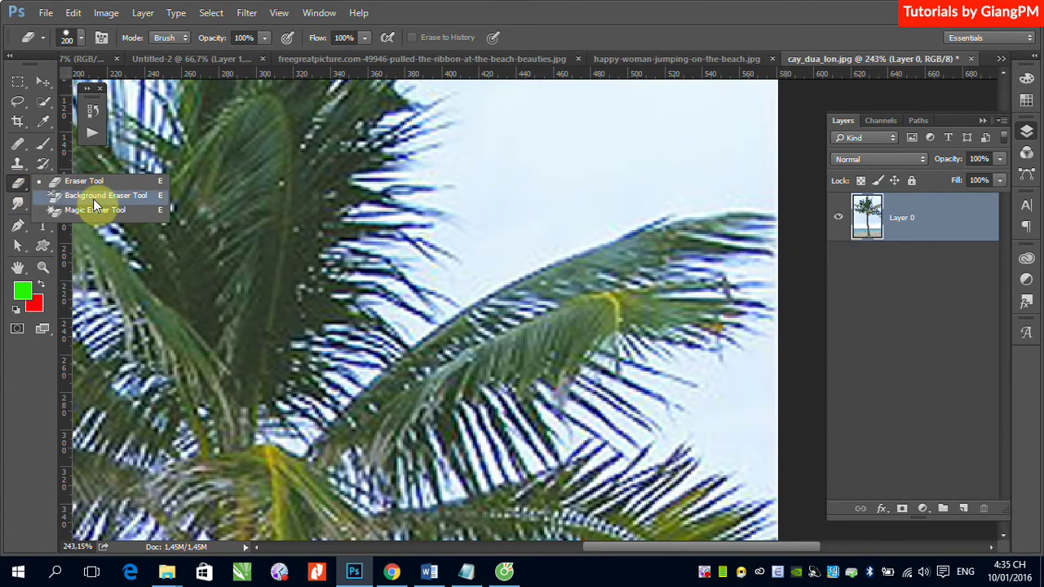
left_click(84, 44)
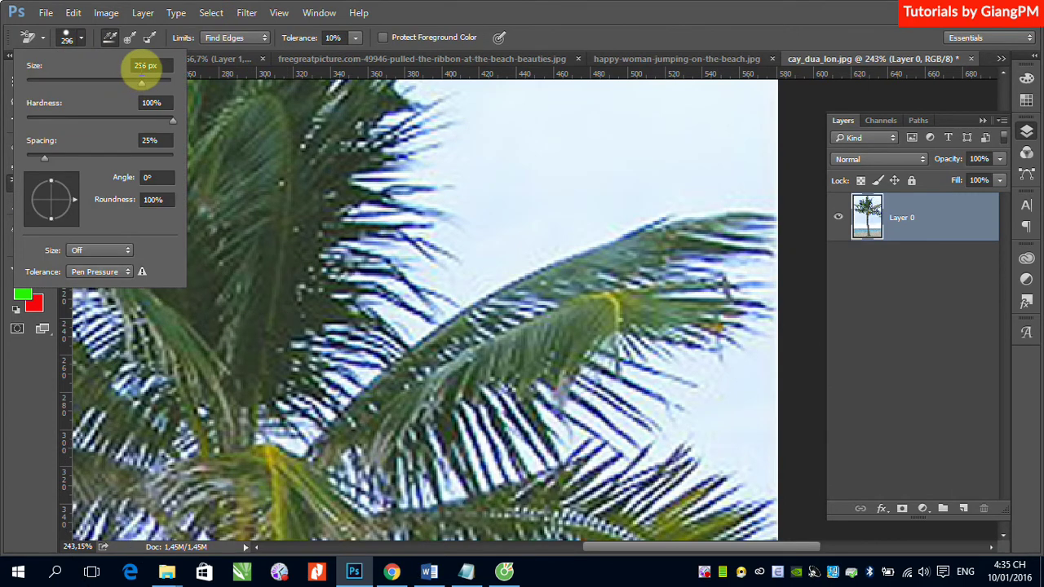
left_click(140, 67)
type("200")
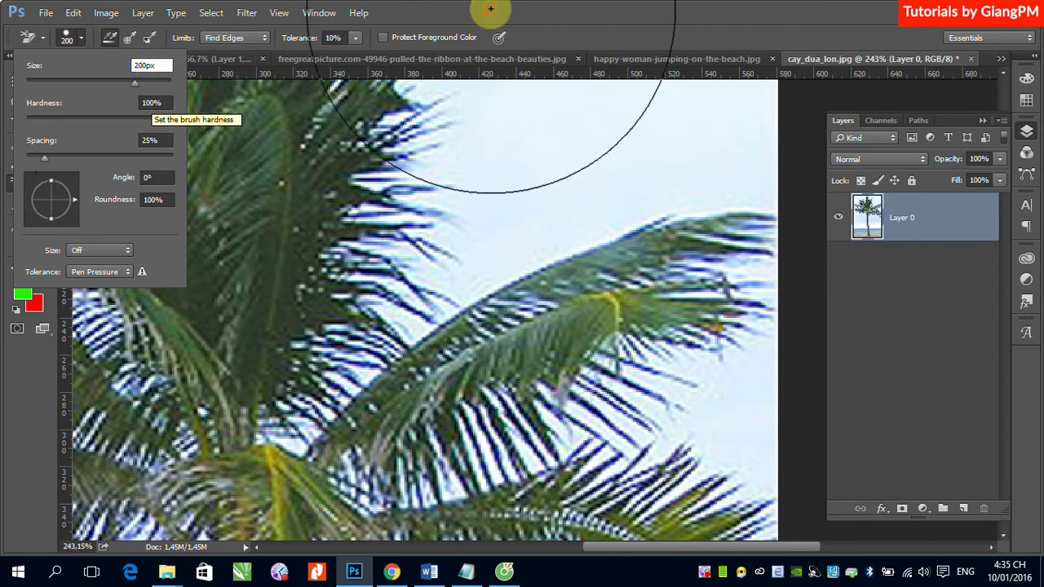
left_click(608, 335)
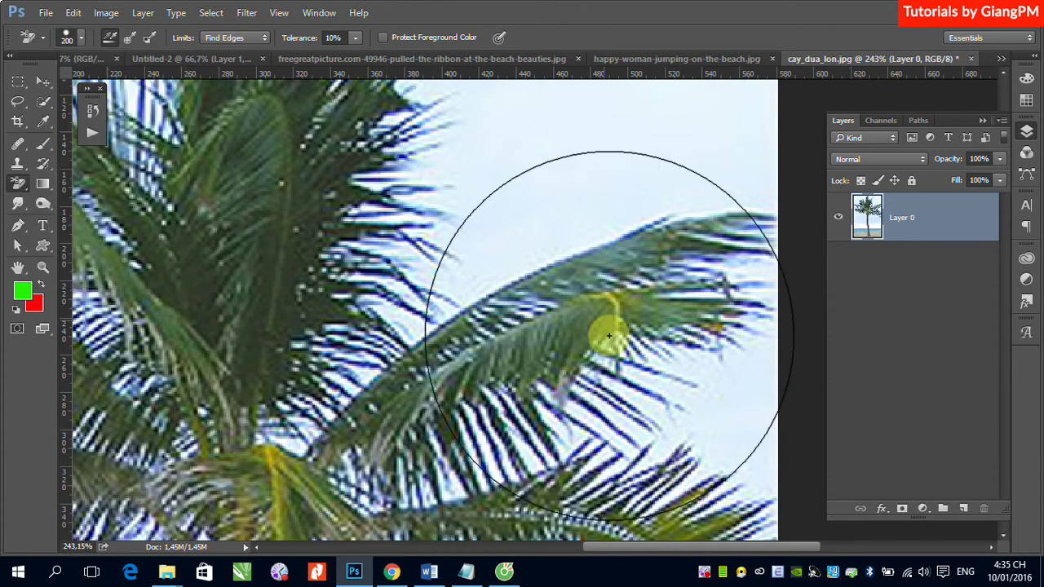
left_click(530, 266)
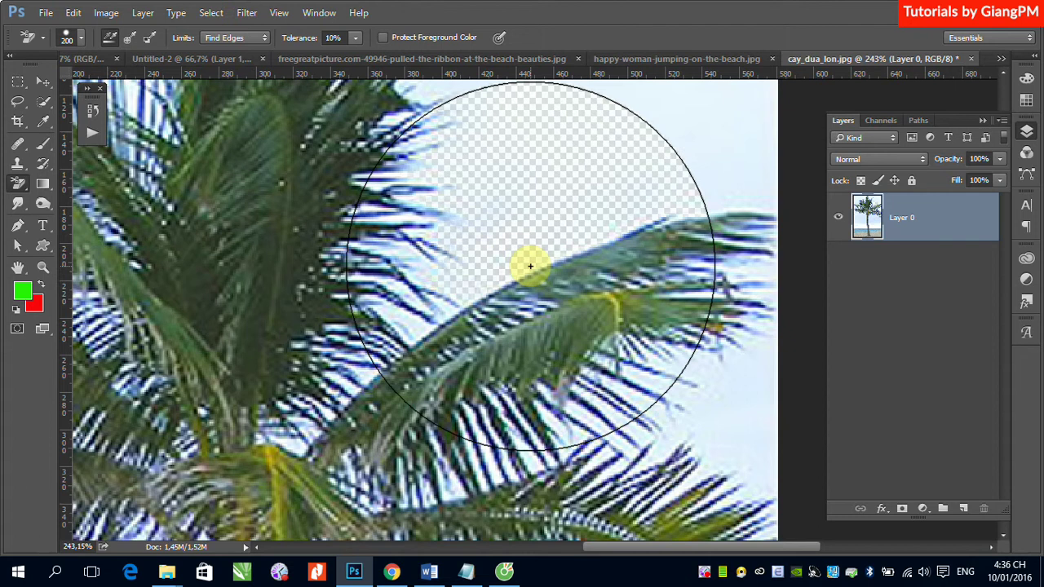
Erase sky along the upper palm-leaf edges, then pan toward the trunk
left_click_drag(531, 266, 706, 146)
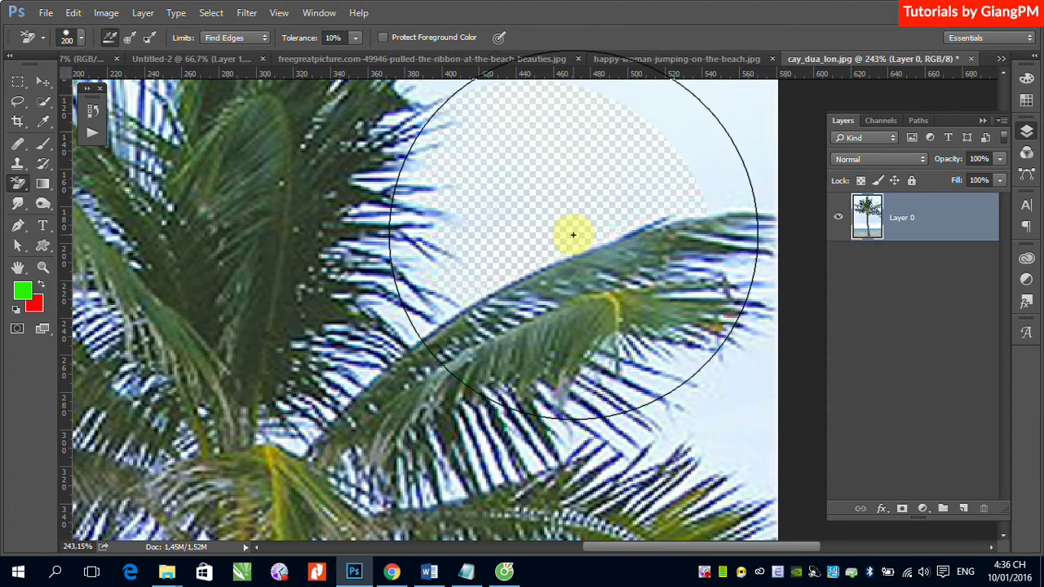
mouse_move(573, 235)
left_mouse_down()
mouse_move(377, 189)
mouse_move(389, 176)
left_mouse_up()
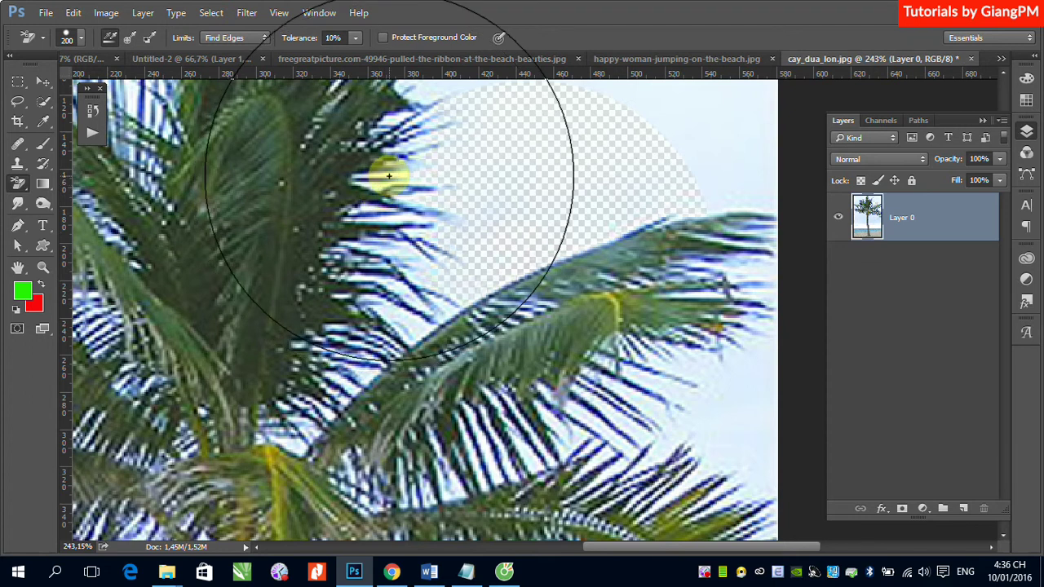
mouse_move(389, 175)
left_mouse_down()
mouse_move(378, 186)
mouse_move(392, 297)
mouse_move(603, 290)
left_mouse_up()
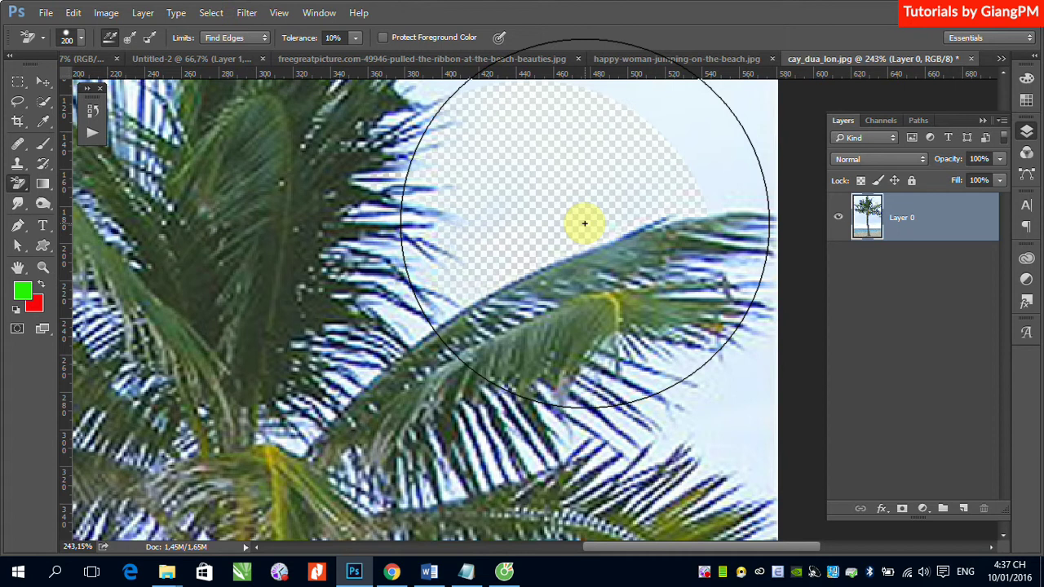
left_click_drag(448, 285, 566, 154)
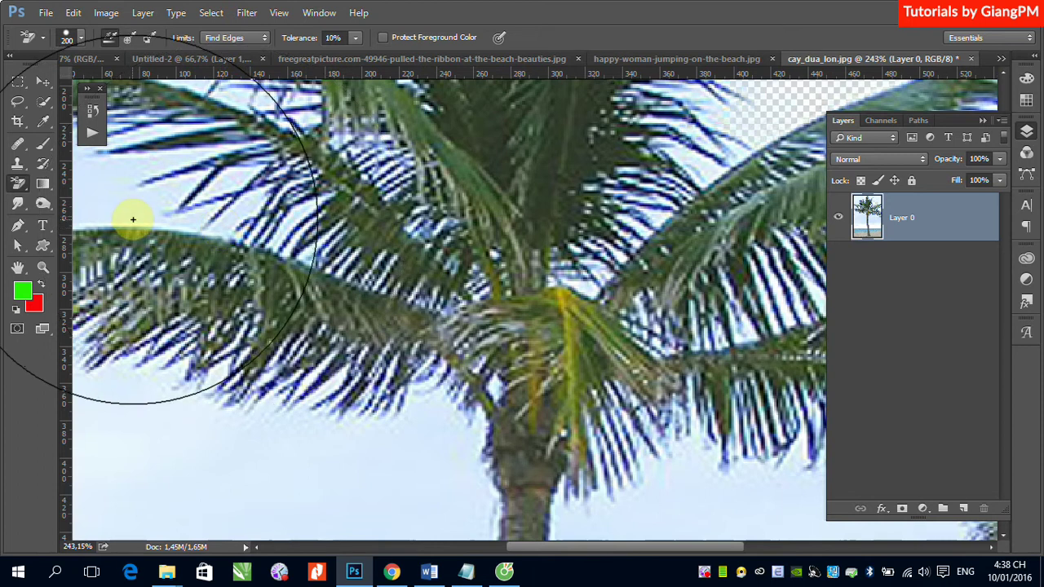
Pan to the left fronds, test-erase sky between them and undo, then view the Limits options
left_click_drag(135, 221, 263, 258)
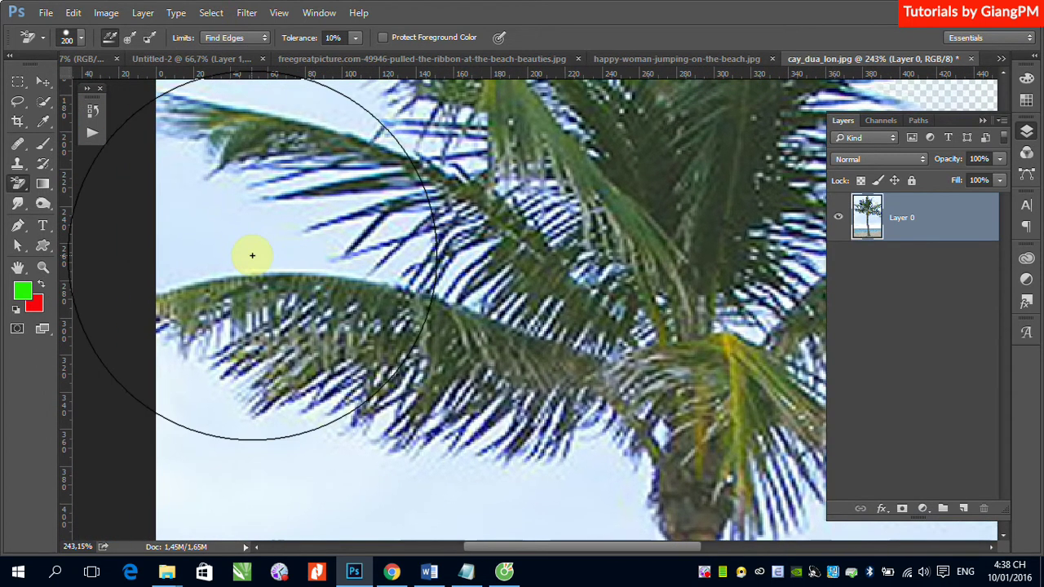
left_click_drag(252, 255, 257, 281)
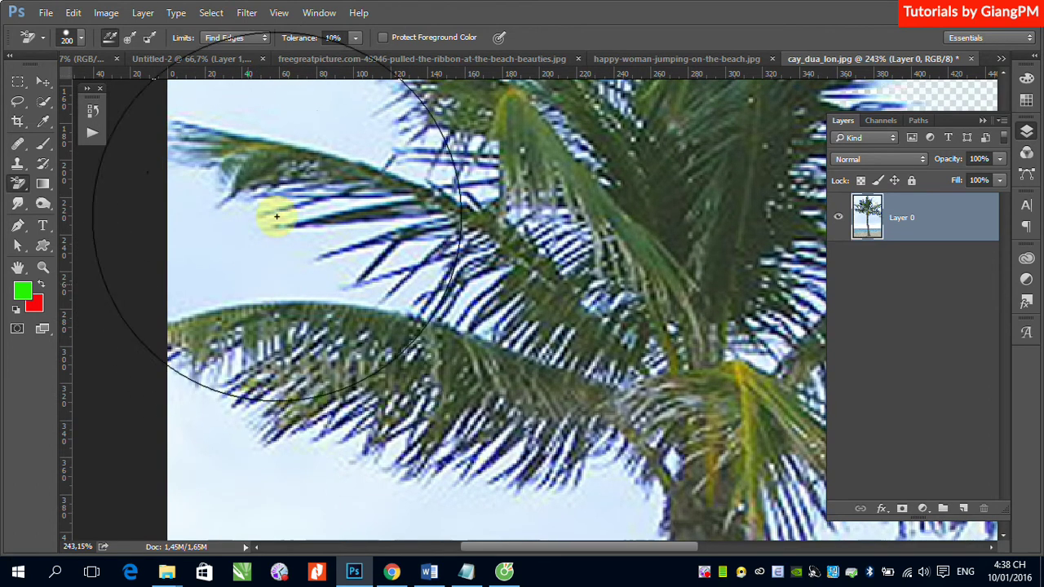
left_click(268, 267)
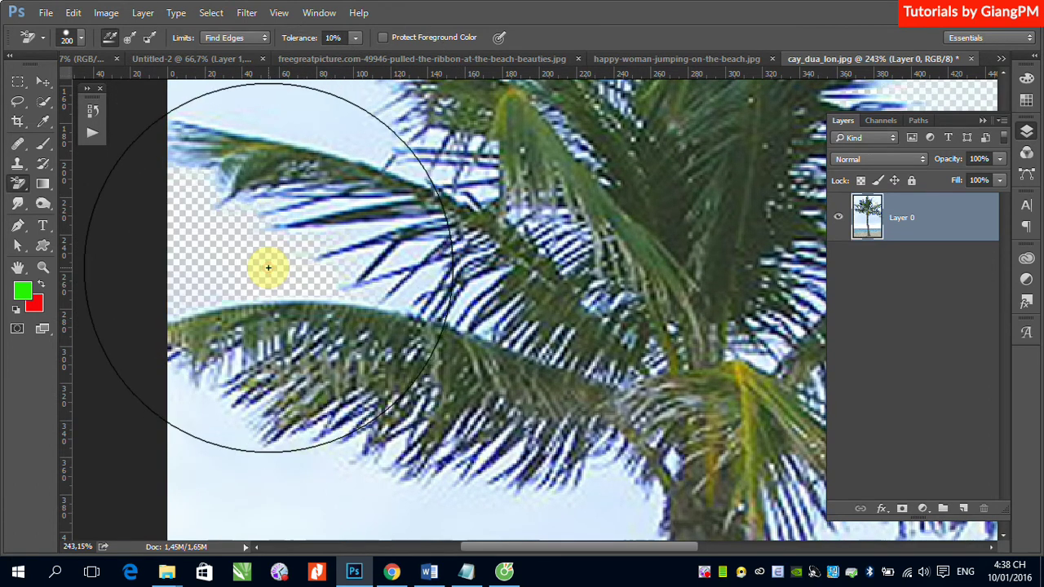
key("ctrl+z")
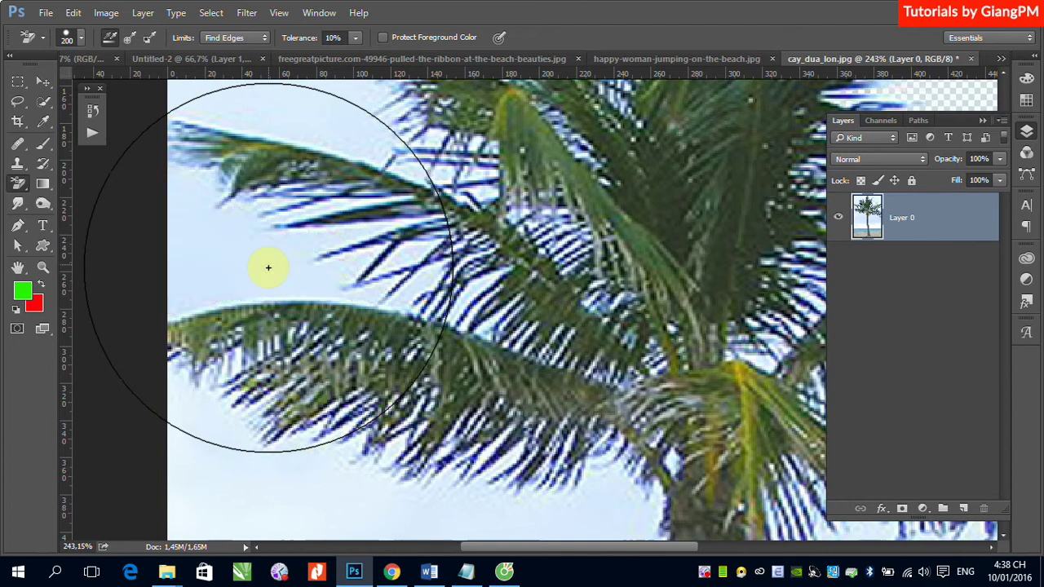
left_click(262, 37)
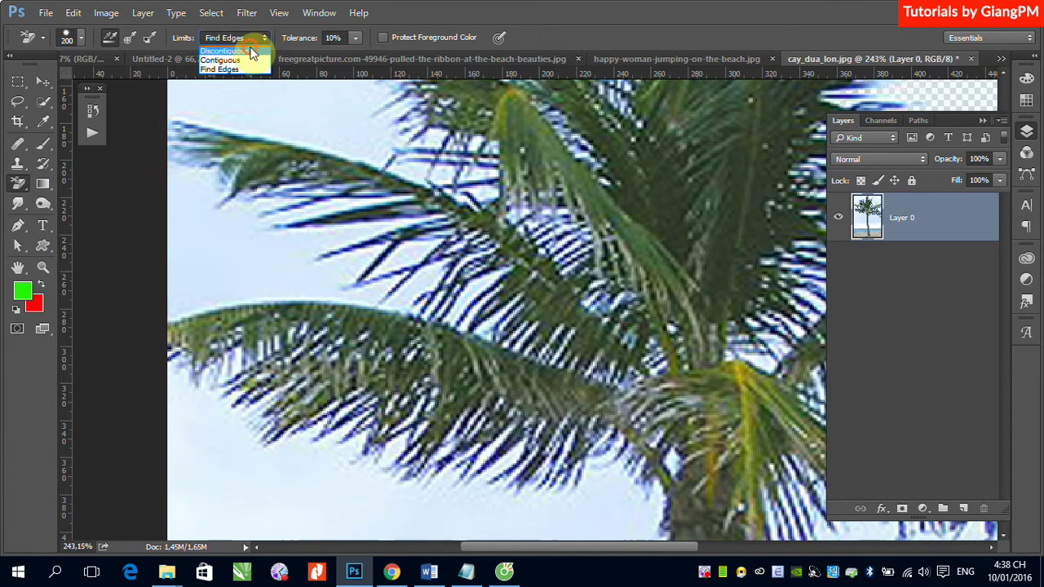
Set Limits to Discontiguous and erase sky between the left fronds, around the trunk and crown
left_click(250, 52)
left_click(267, 251)
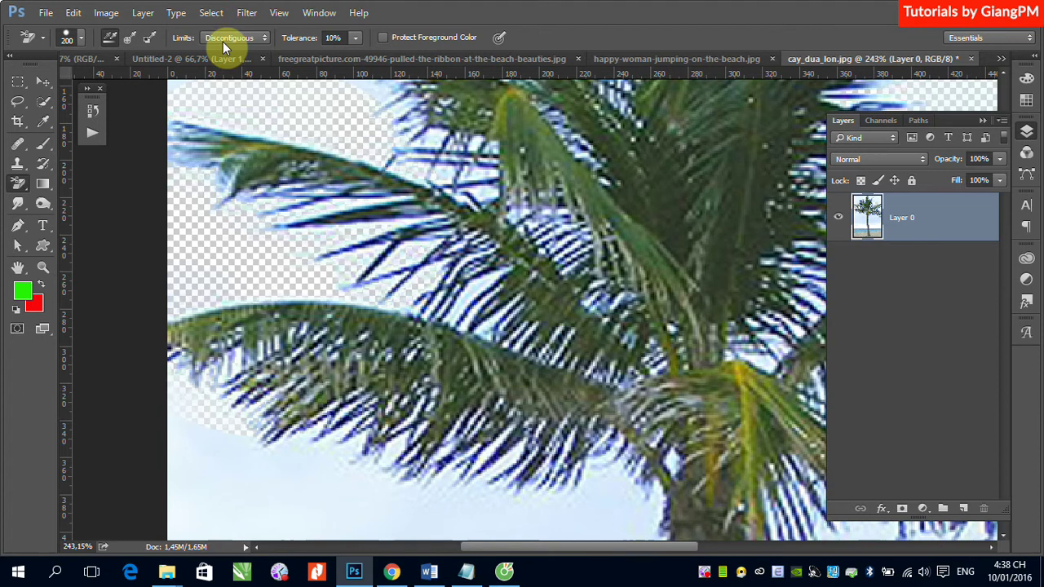
scroll(617, 343, "down", 3)
scroll(549, 242, "right", 5)
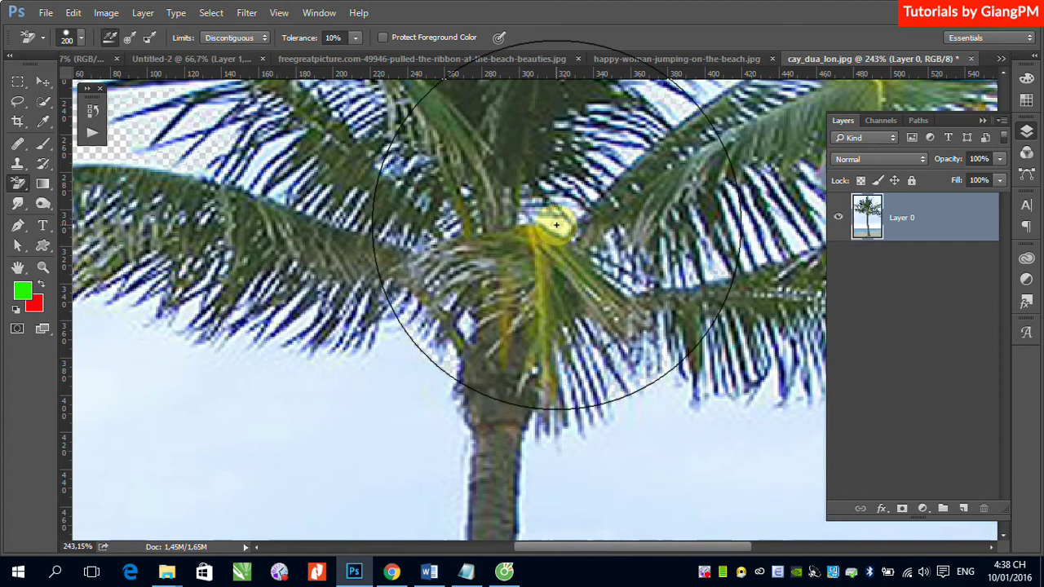
left_click_drag(556, 224, 358, 157)
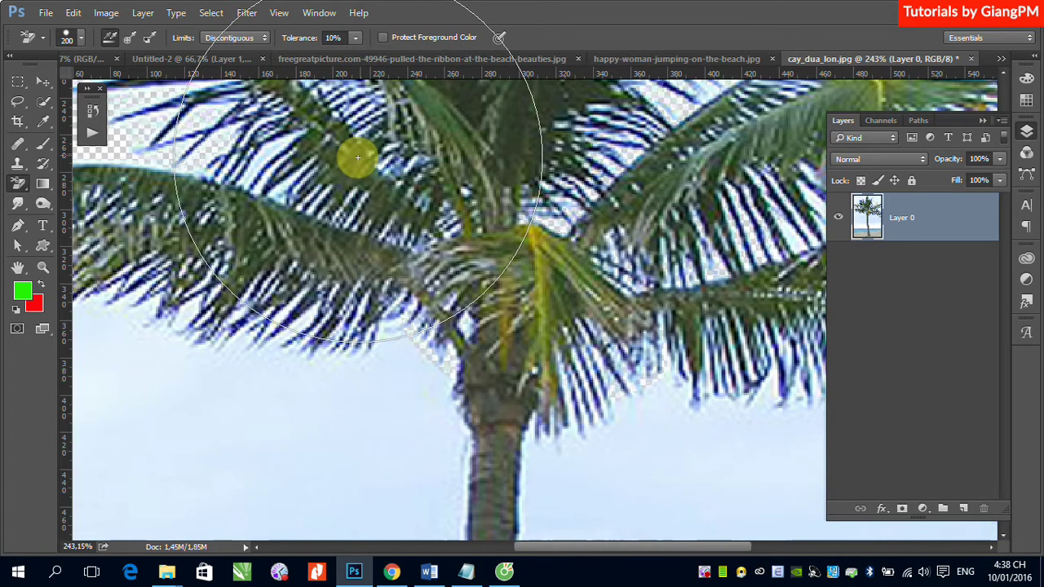
mouse_move(357, 157)
left_mouse_down()
mouse_move(278, 188)
mouse_move(223, 243)
mouse_move(335, 397)
mouse_move(567, 457)
mouse_move(661, 431)
mouse_move(663, 381)
mouse_move(776, 456)
left_mouse_up()
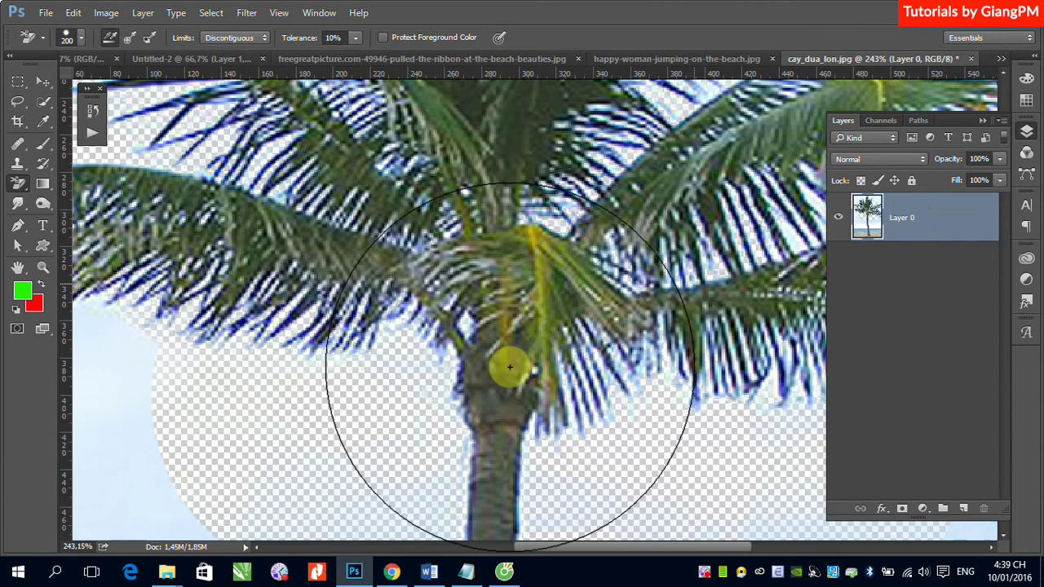
left_click_drag(473, 229, 506, 400)
left_click_drag(445, 90, 454, 239)
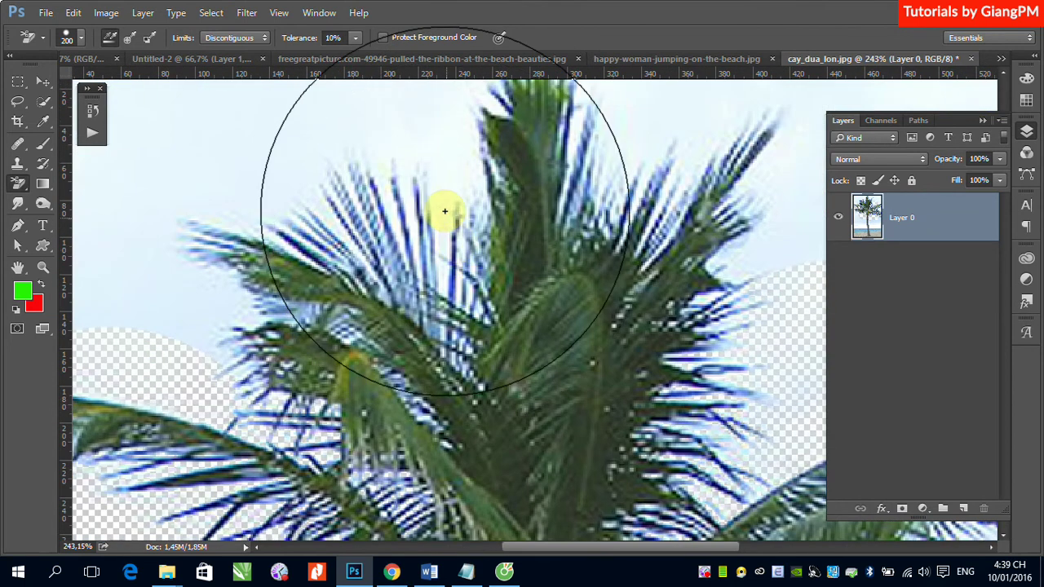
Erase more upper-left sky around the palm crown with the Background Eraser, panning as needed
left_click(804, 256)
mouse_move(280, 276)
left_mouse_down()
mouse_move(196, 296)
mouse_move(254, 98)
mouse_move(250, 161)
mouse_move(267, 202)
left_mouse_up()
left_click_drag(497, 310, 436, 163)
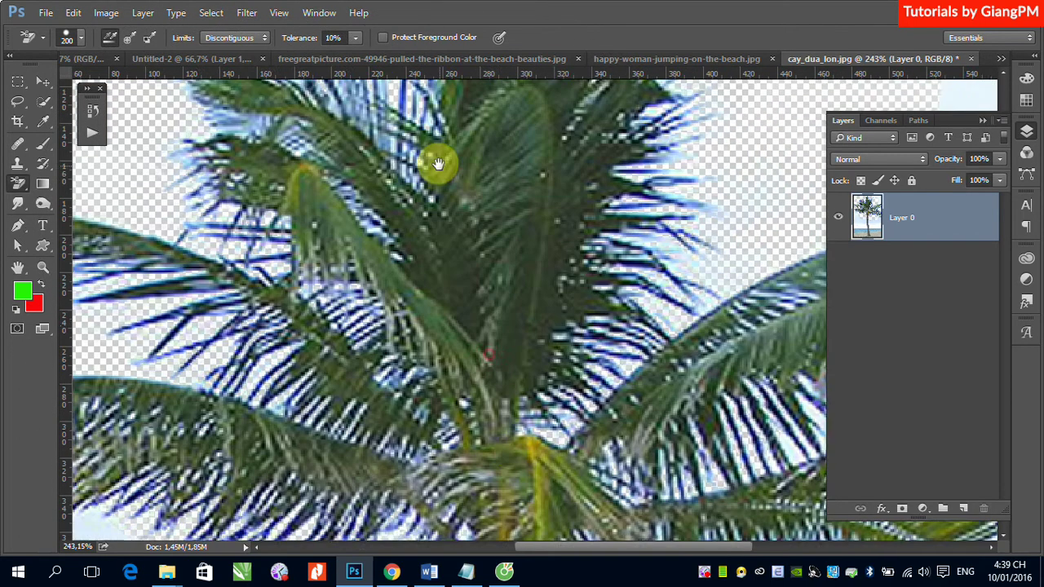
mouse_move(522, 419)
left_mouse_down()
mouse_move(531, 221)
mouse_move(531, 373)
left_mouse_up()
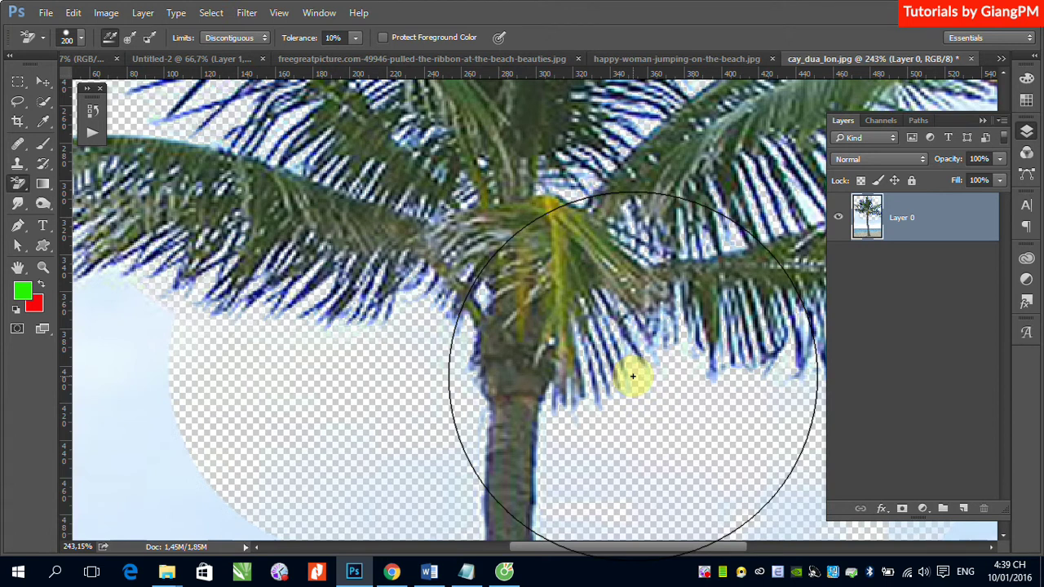
key("alt")
key("alt")
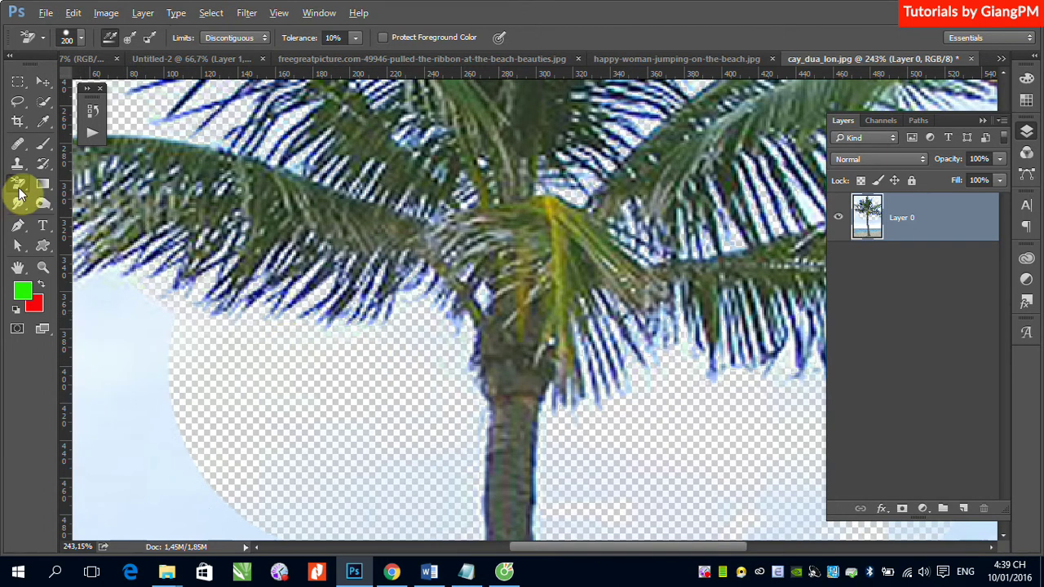
Undo the earlier sky erasures and erase the sky patch right of the palm with the Magic Eraser
scroll(373, 249, "down", 1)
scroll(383, 261, "down", 2)
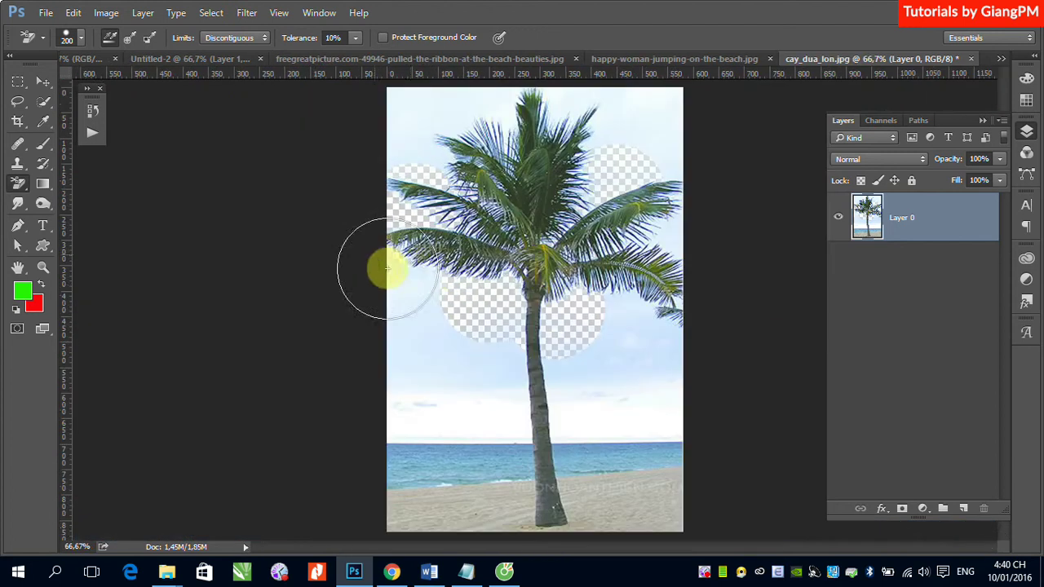
key("ctrl+alt+z")
key("ctrl+alt+z")
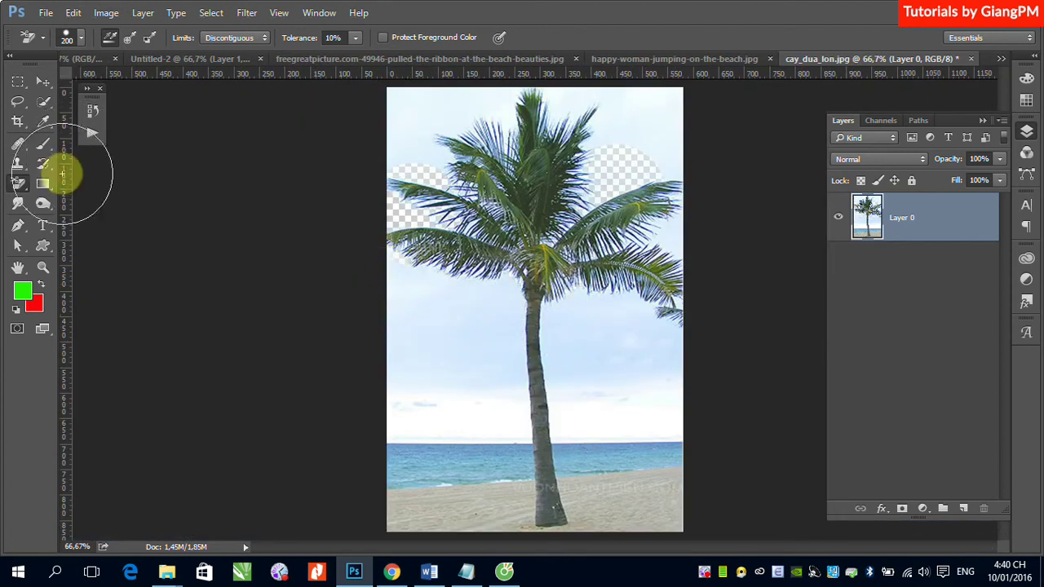
right_click(19, 184)
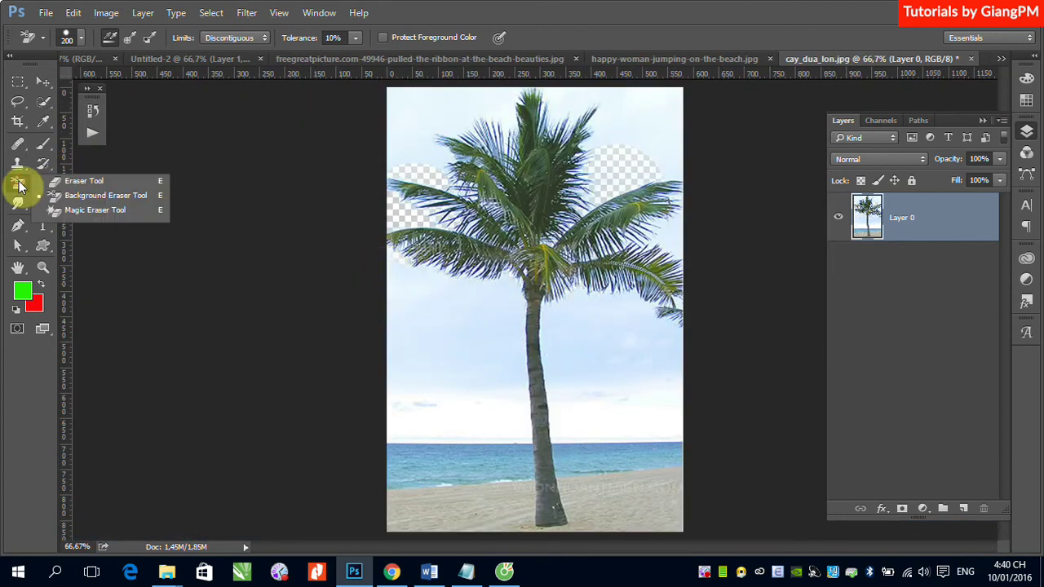
left_click(104, 209)
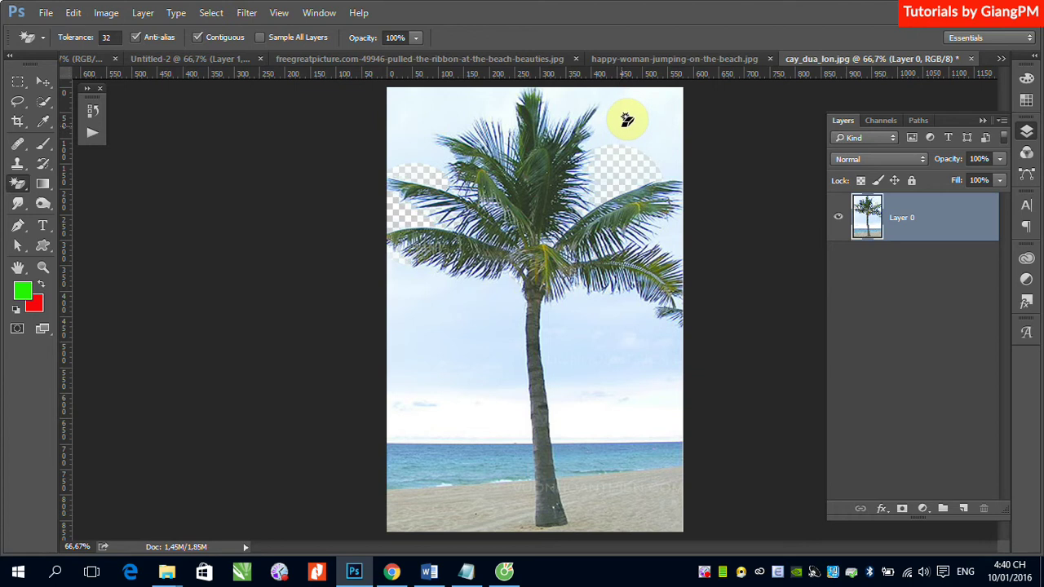
left_click(640, 121)
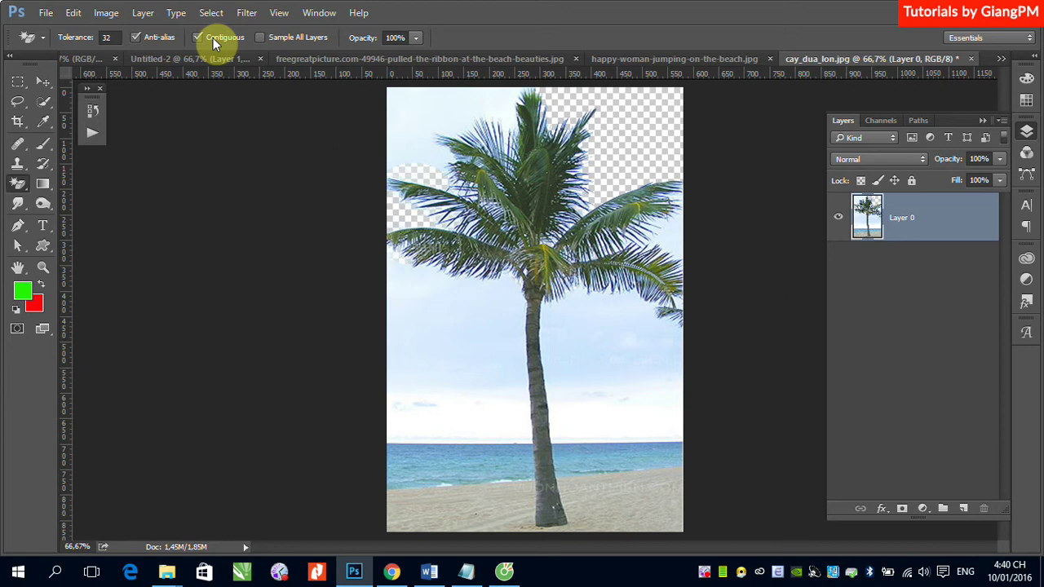
With Contiguous unchecked, erase all remaining light sky behind the palm, then return to the Eraser
left_click(199, 37)
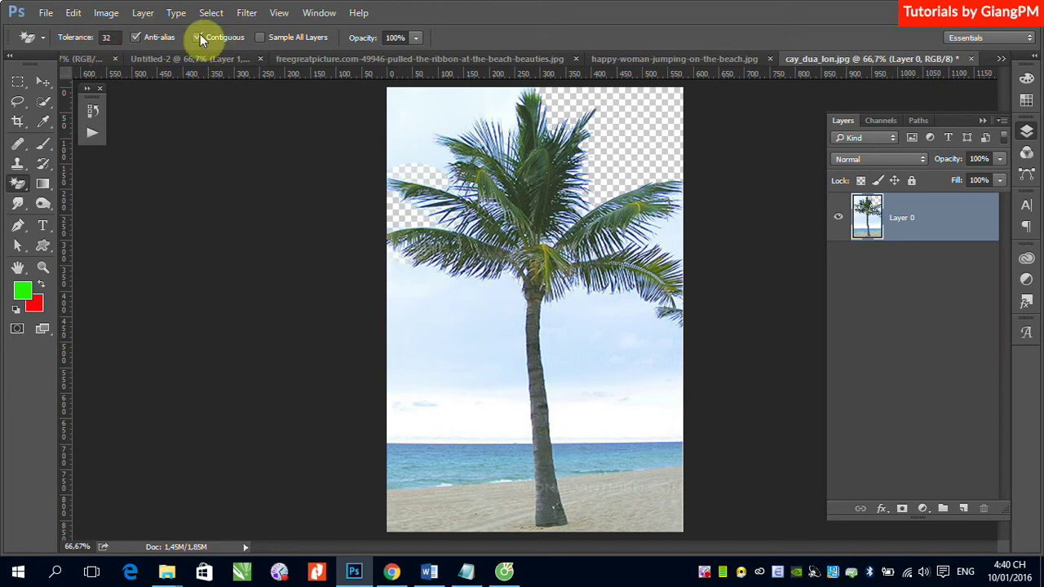
left_click(413, 118)
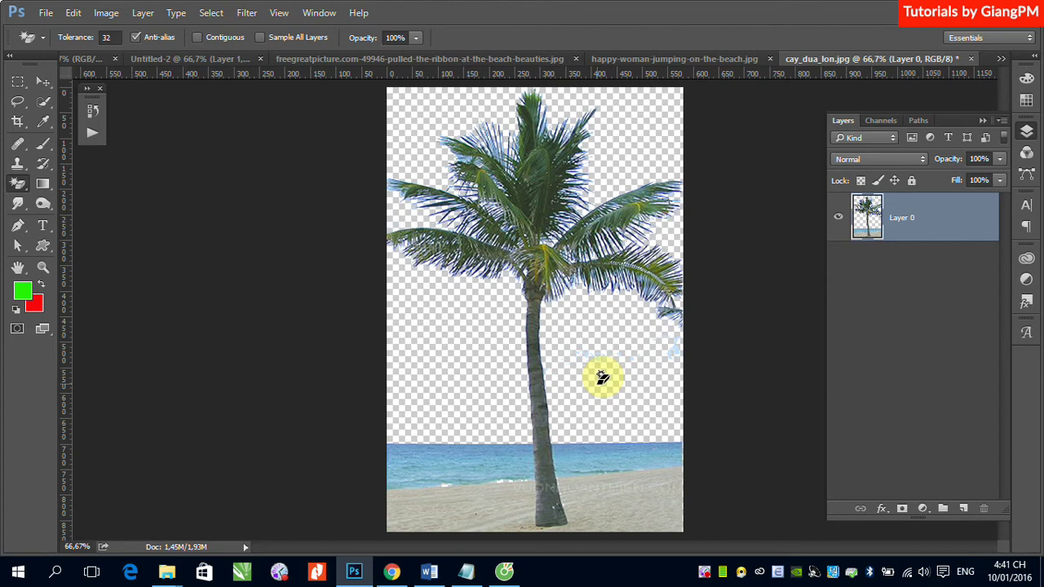
right_click(14, 188)
left_click(74, 178)
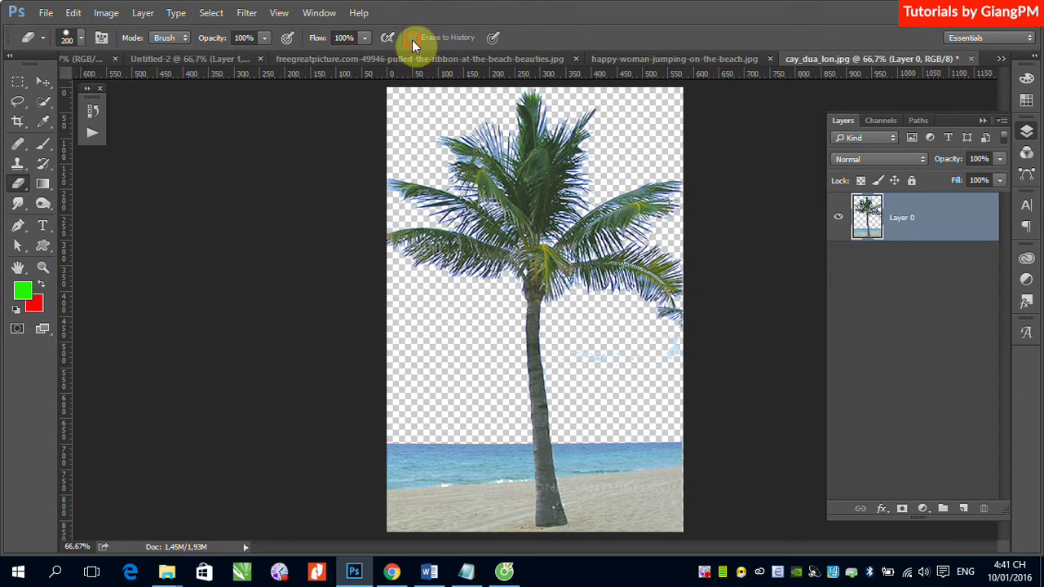
Turn off Erase to History and switch through Untitled-2 and Untitled-1 to the yellow-ribbon beach photo
left_click(412, 37)
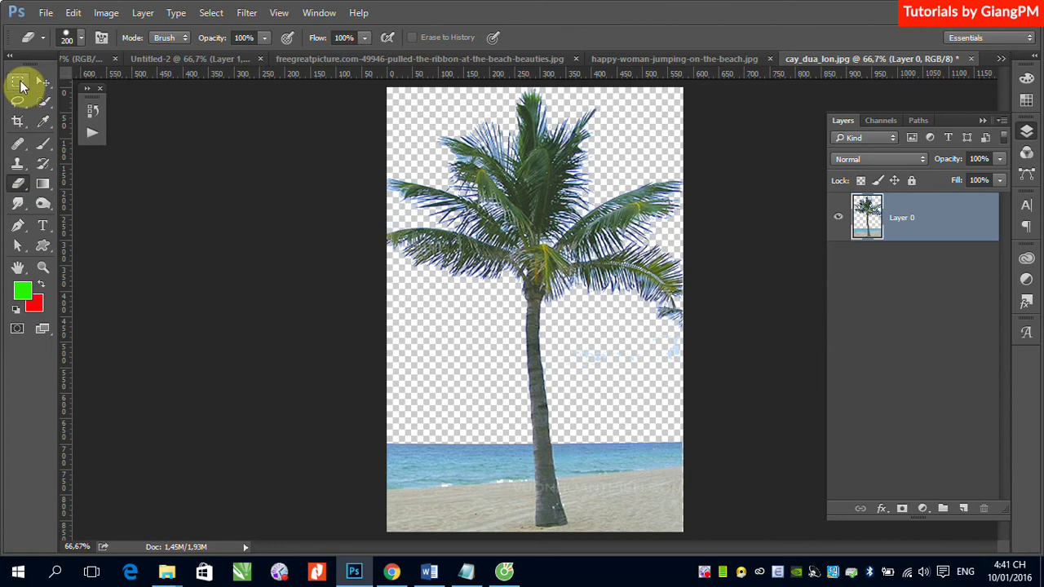
left_click(42, 83)
left_click(18, 182)
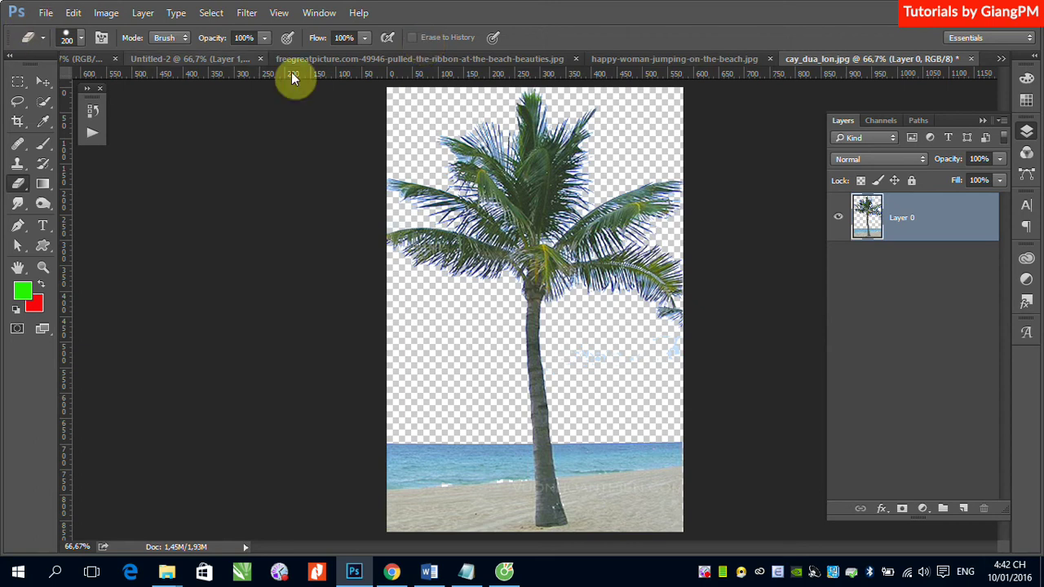
left_click(209, 57)
left_click(99, 61)
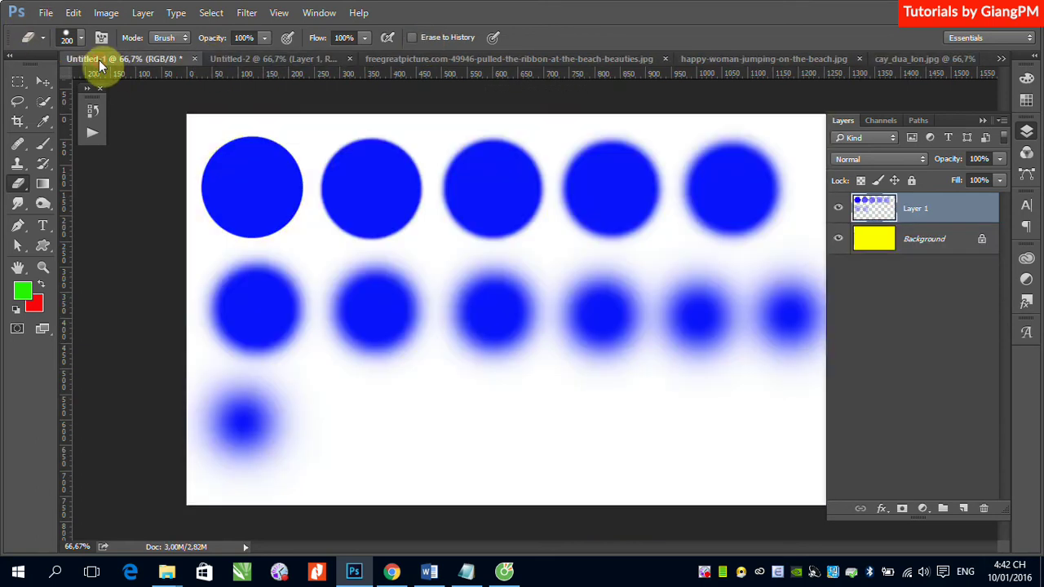
left_click(402, 58)
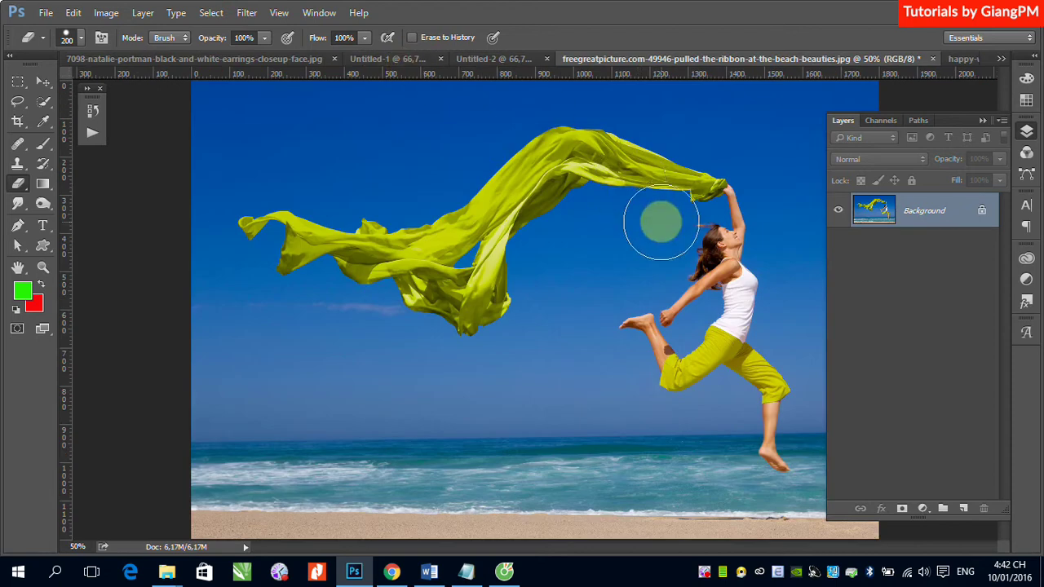
Paint two green test zigzags across the ribbon and woman with the Brush
left_click(44, 144)
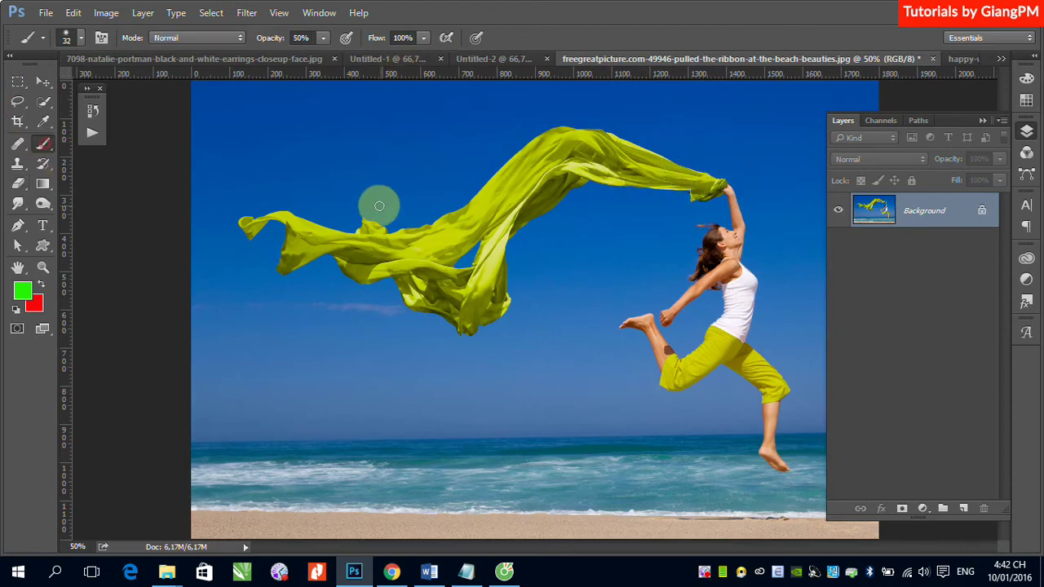
left_click_drag(287, 194, 568, 376)
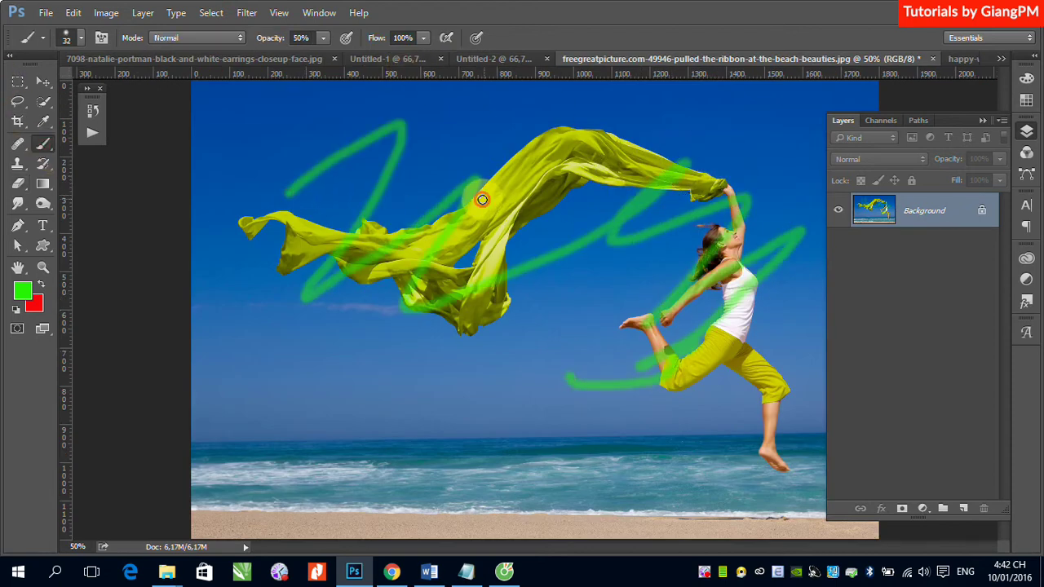
left_click_drag(482, 257, 607, 352)
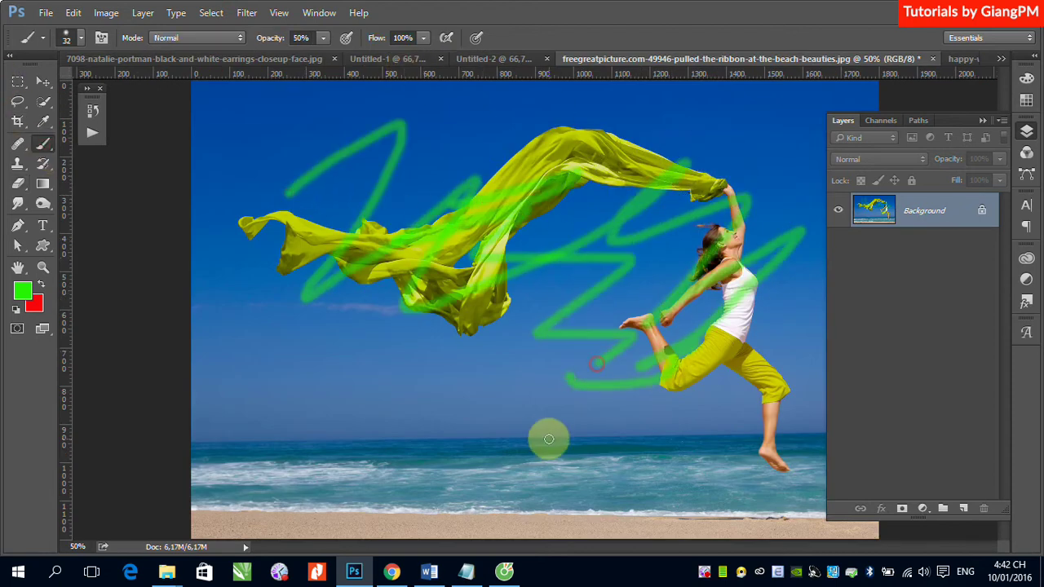
Erase the green strokes with the Eraser set to Erase to History, then show the balloons photo
left_click(17, 183)
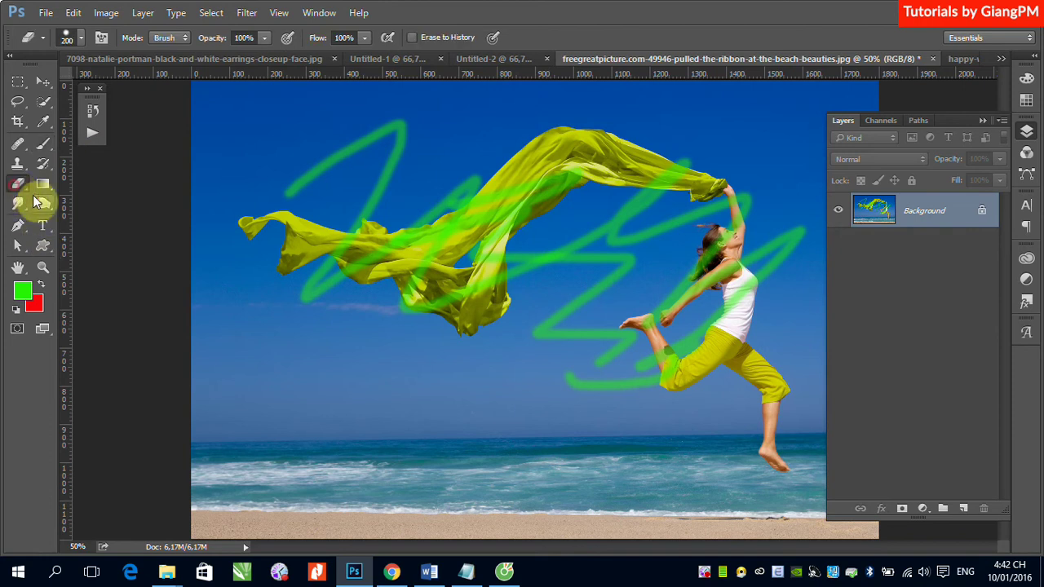
left_click(412, 37)
mouse_move(368, 117)
left_mouse_down()
mouse_move(298, 211)
mouse_move(454, 168)
mouse_move(448, 224)
mouse_move(664, 203)
mouse_move(323, 320)
mouse_move(517, 319)
mouse_move(723, 245)
mouse_move(730, 296)
mouse_move(567, 256)
left_mouse_up()
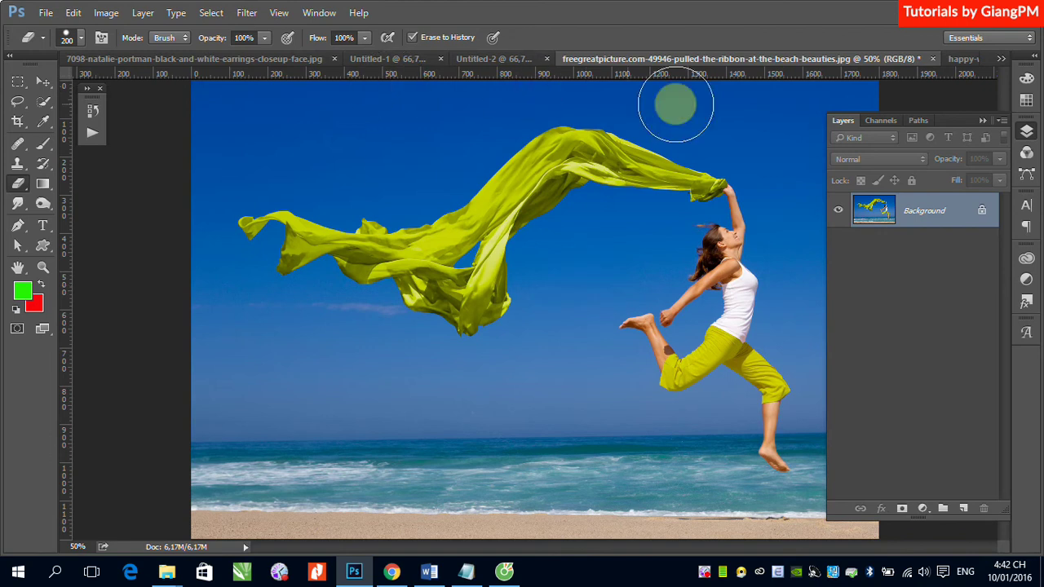
left_click(955, 59)
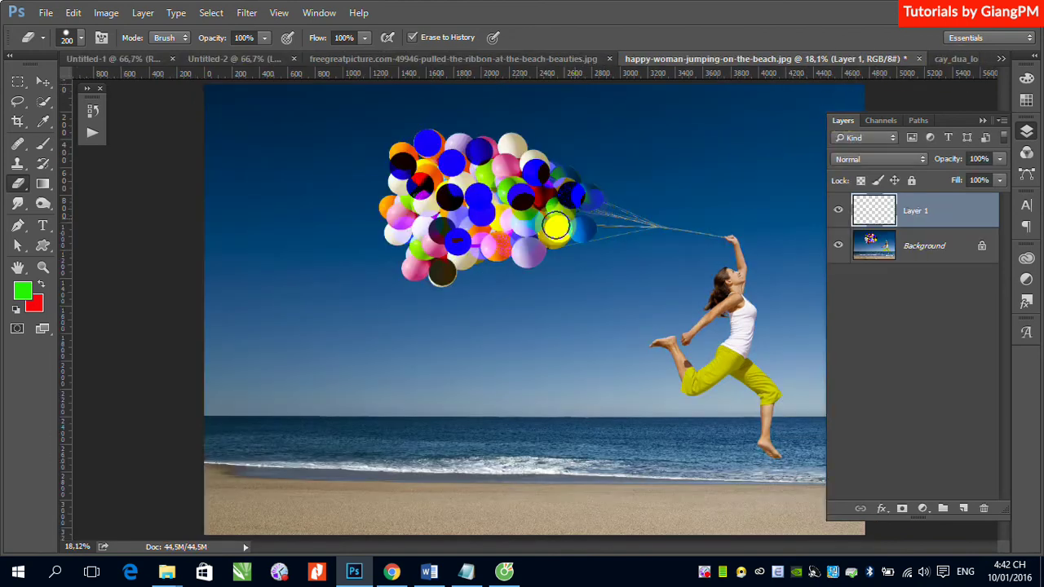
Bring up the black-and-white portrait and undo its erased forehead spots and hair streak
left_click(996, 60)
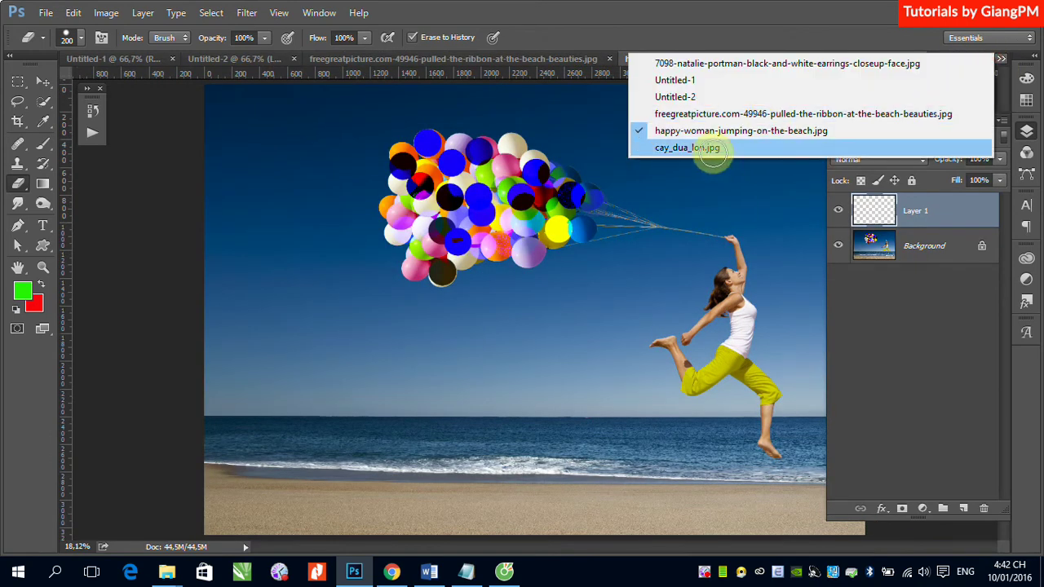
left_click(738, 65)
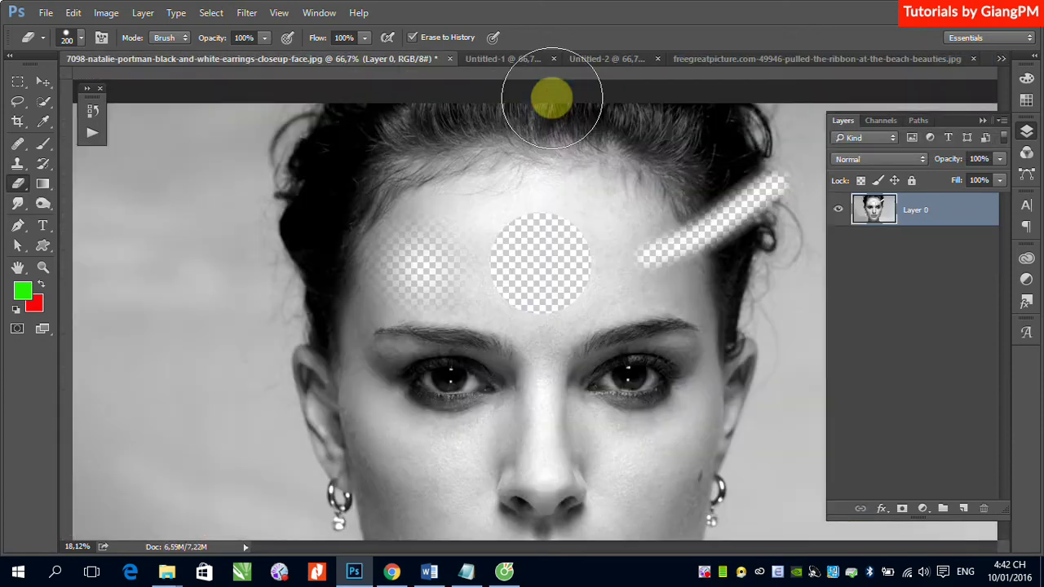
left_click(416, 248)
key("ctrl+alt+z")
key("ctrl+alt+z")
key("ctrl+alt+z")
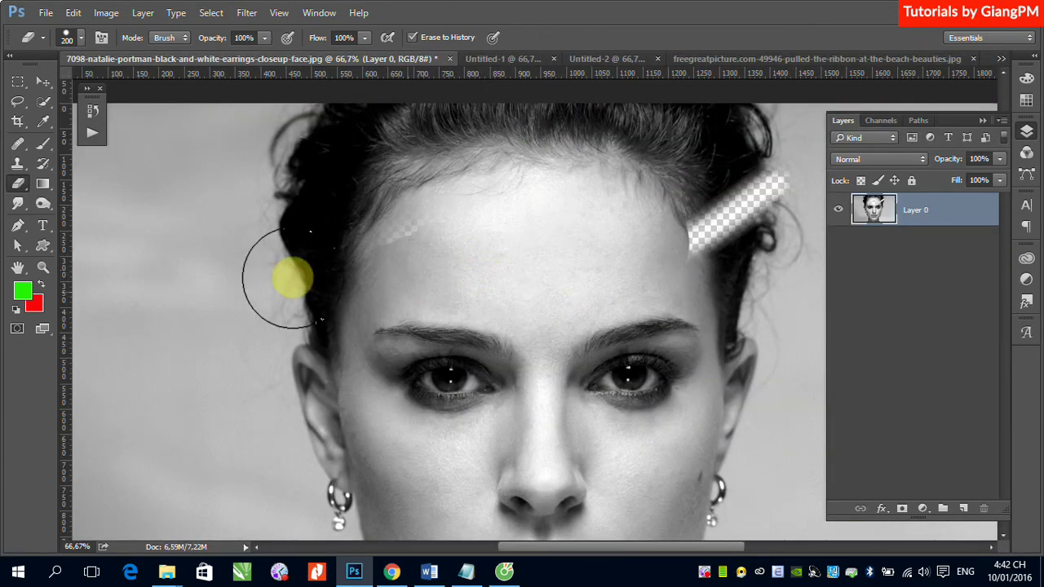
key("ctrl+alt+z")
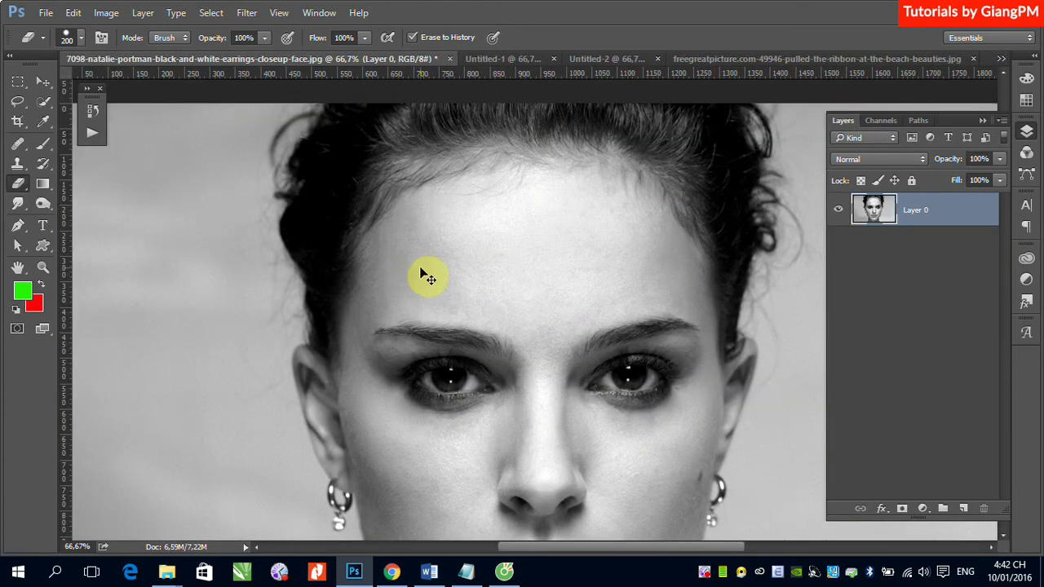
scroll(433, 282, "down", 2)
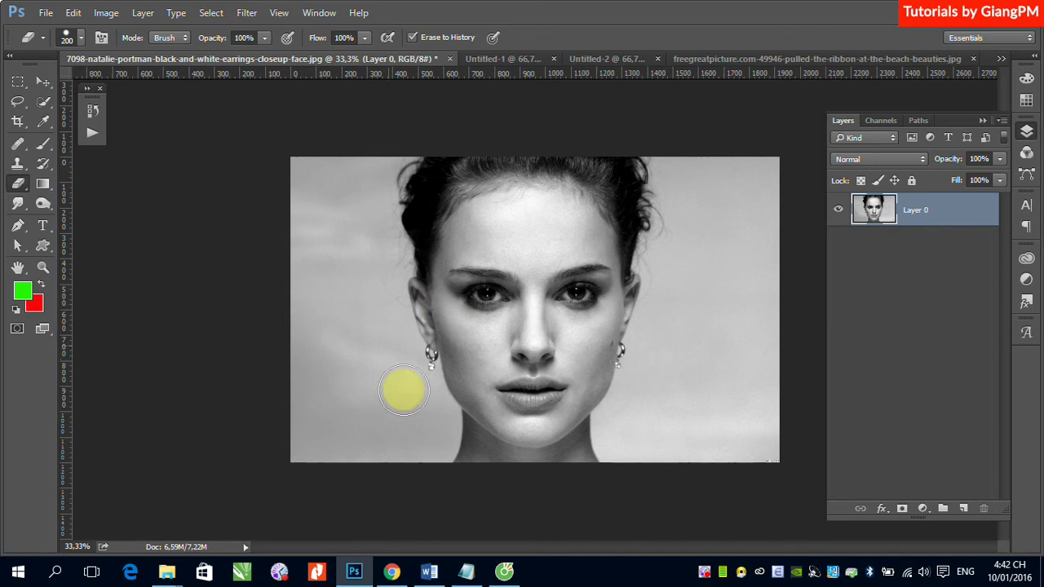
left_click(35, 82)
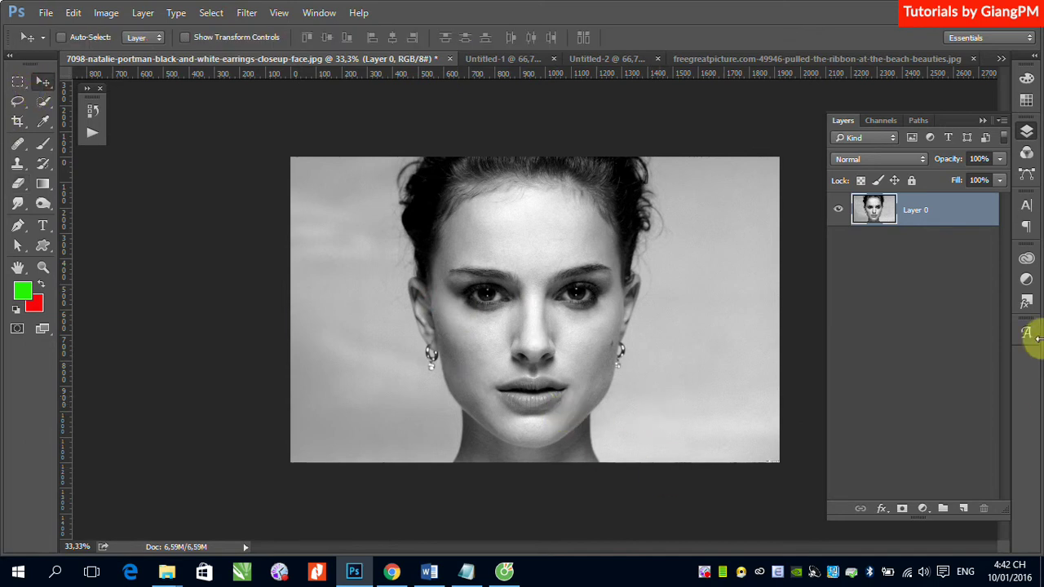
Add a new Color-blend layer above the portrait and brush red over the lips
left_click(963, 509)
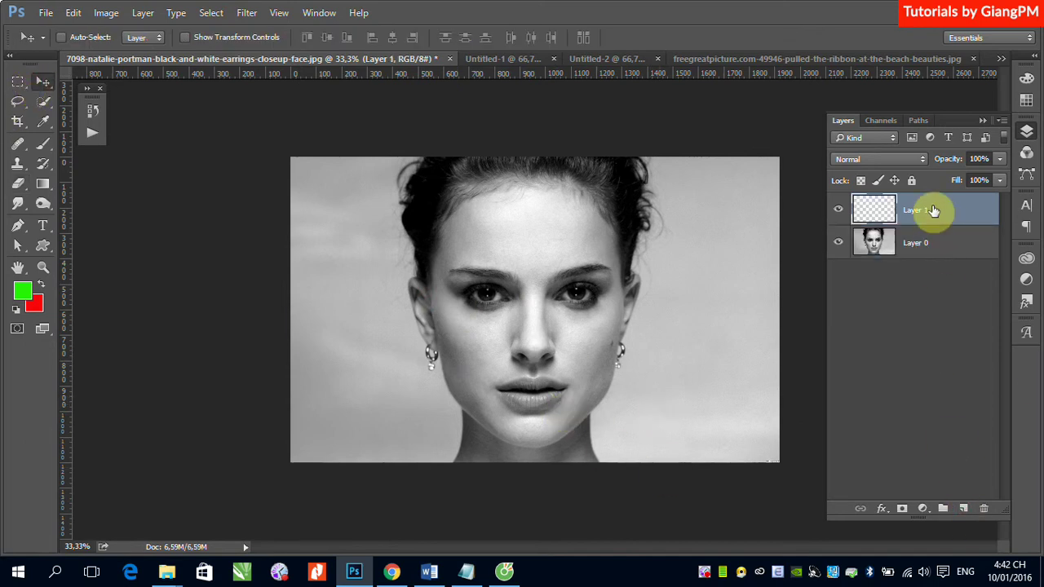
left_click(902, 160)
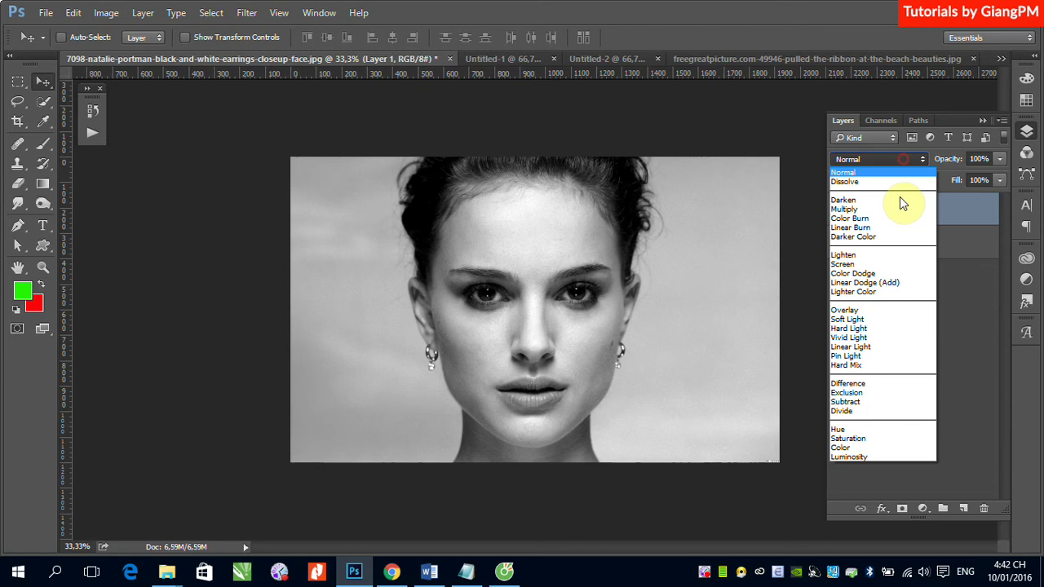
left_click(885, 448)
left_click(44, 144)
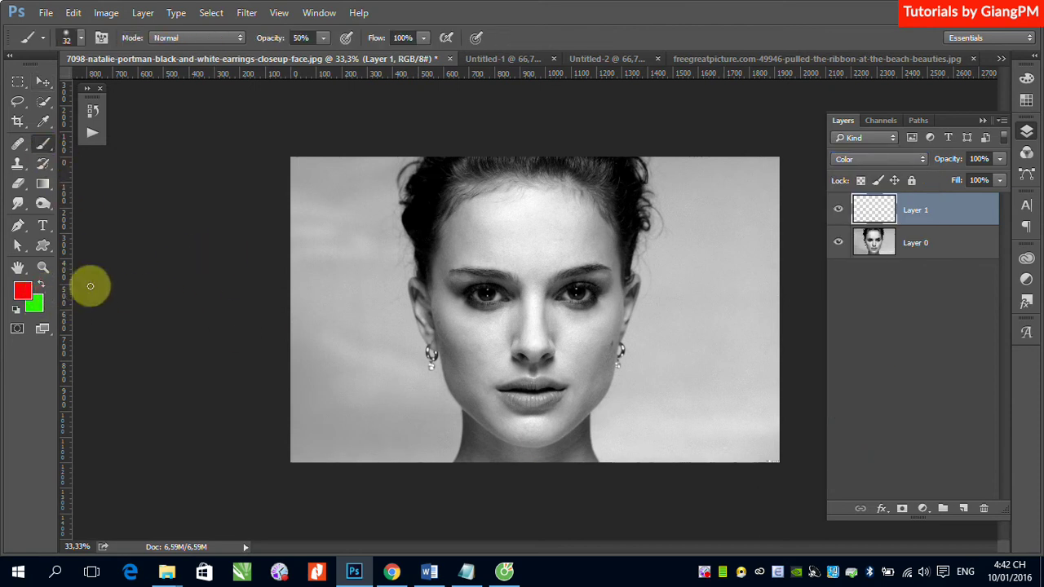
left_click_drag(453, 352, 602, 419)
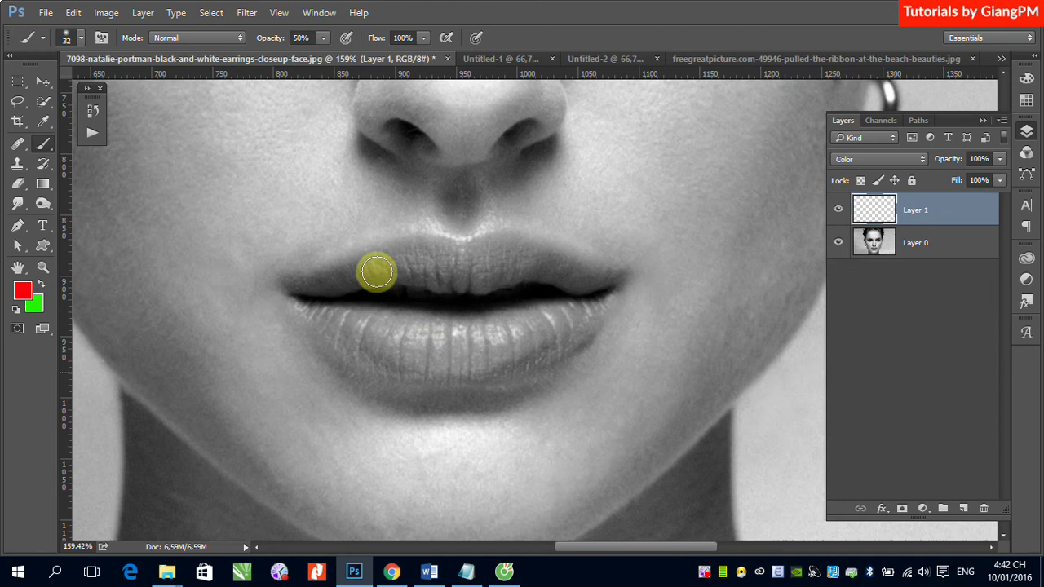
mouse_move(310, 296)
left_mouse_down()
mouse_move(458, 262)
mouse_move(414, 252)
mouse_move(531, 272)
mouse_move(457, 245)
mouse_move(523, 249)
mouse_move(606, 286)
mouse_move(366, 362)
mouse_move(539, 303)
mouse_move(465, 222)
mouse_move(503, 315)
mouse_move(574, 391)
mouse_move(634, 337)
mouse_move(596, 309)
left_mouse_up()
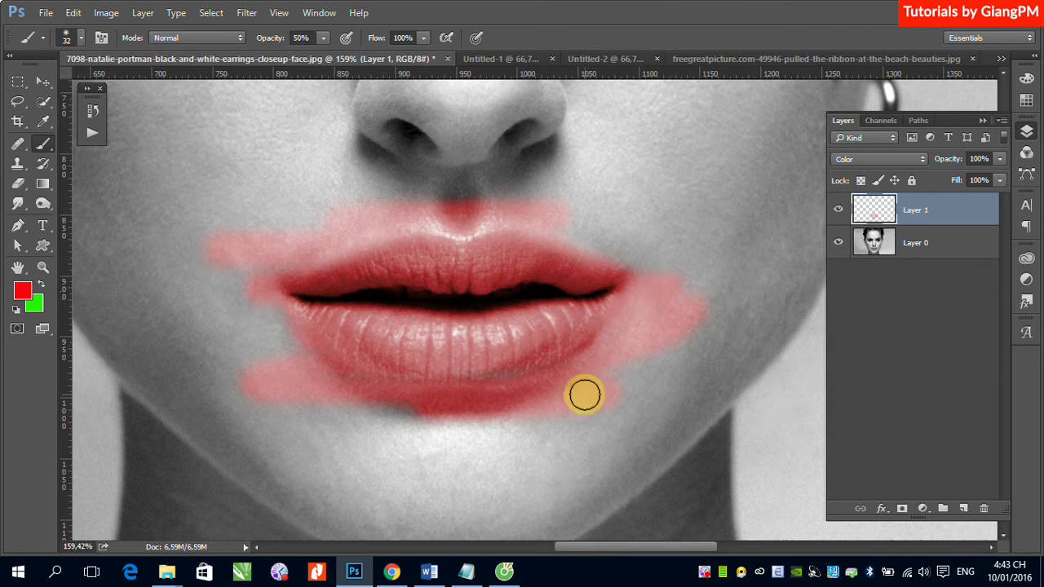
left_click(20, 184)
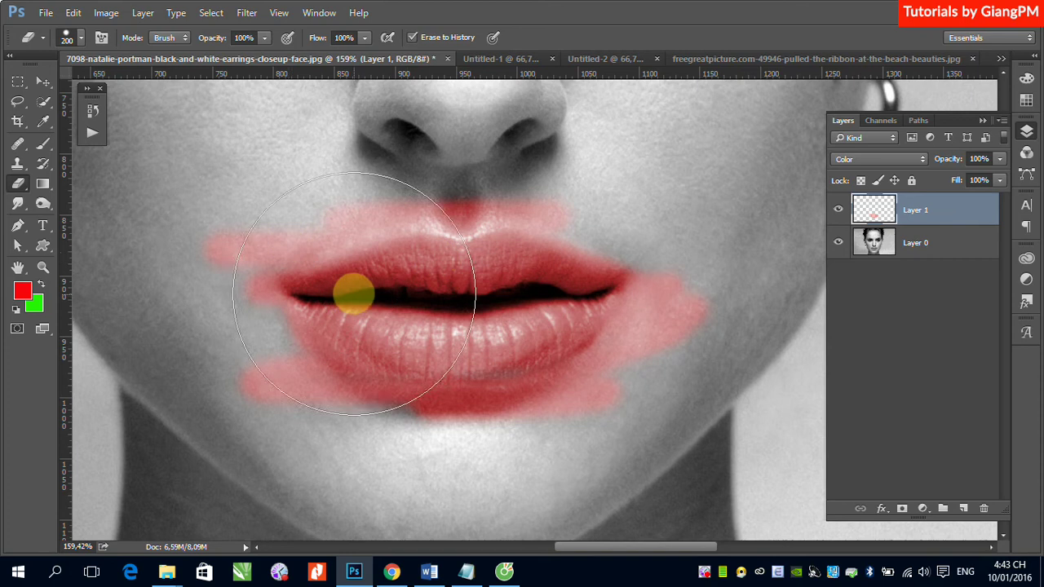
Make the Eraser fully soft and clear the rough red spill from both lips
key("bracketleft")
key("bracketleft")
key("bracketleft")
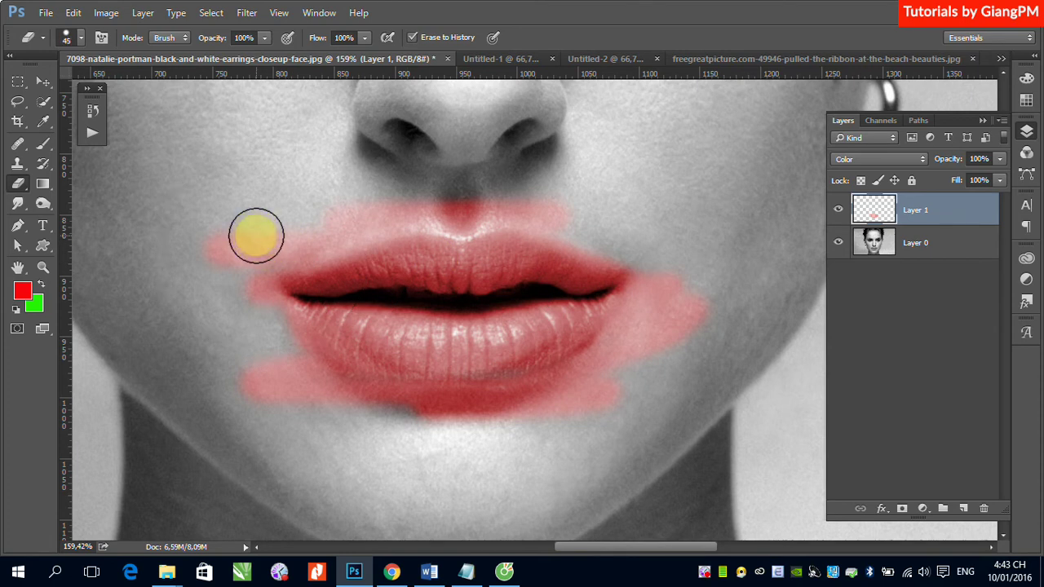
key("bracketright")
key("bracketright")
mouse_move(256, 235)
left_mouse_down()
mouse_move(242, 247)
mouse_move(449, 205)
mouse_move(554, 209)
mouse_move(669, 261)
mouse_move(618, 366)
mouse_move(461, 419)
mouse_move(273, 370)
mouse_move(219, 273)
mouse_move(284, 368)
mouse_move(555, 413)
mouse_move(744, 296)
mouse_move(523, 391)
left_mouse_up()
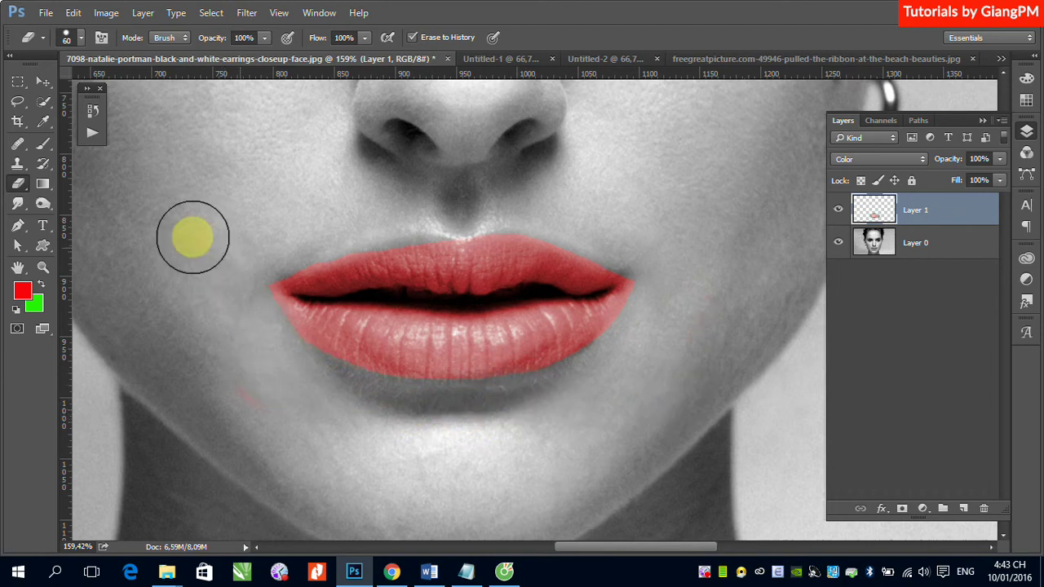
left_click(81, 38)
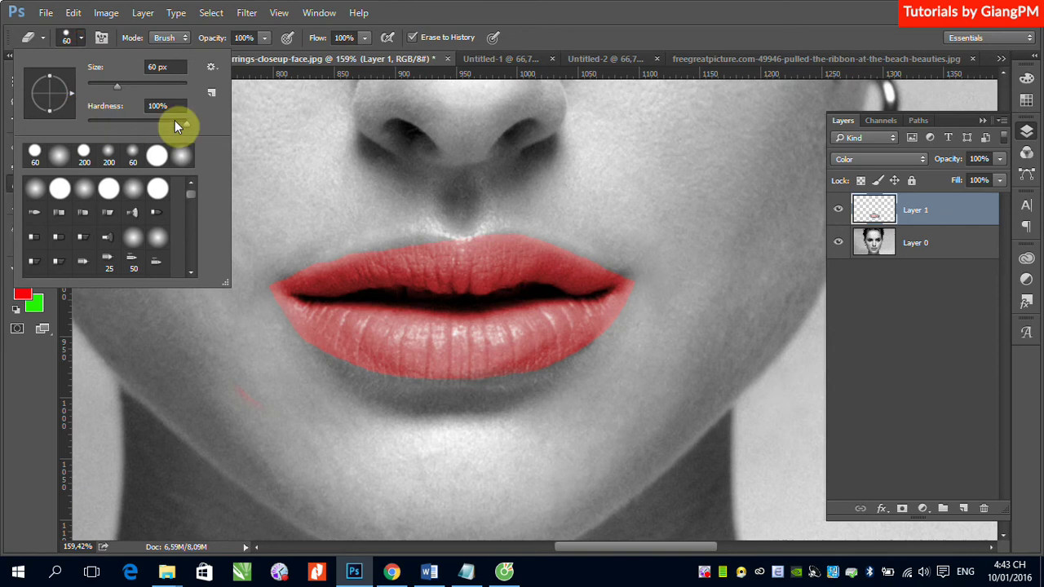
left_click_drag(189, 128, 92, 135)
left_click(359, 341)
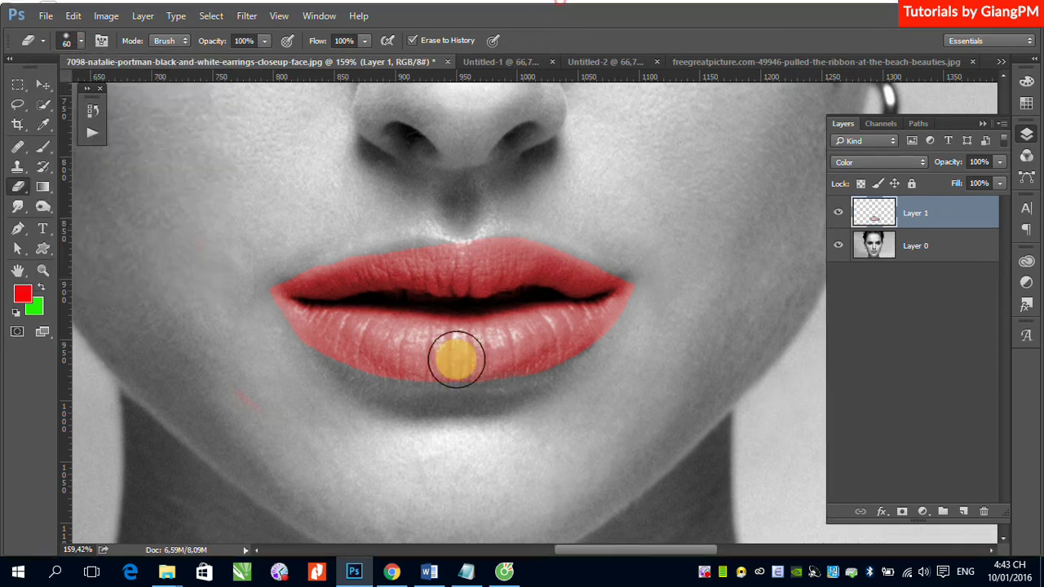
left_click_drag(331, 285, 564, 273)
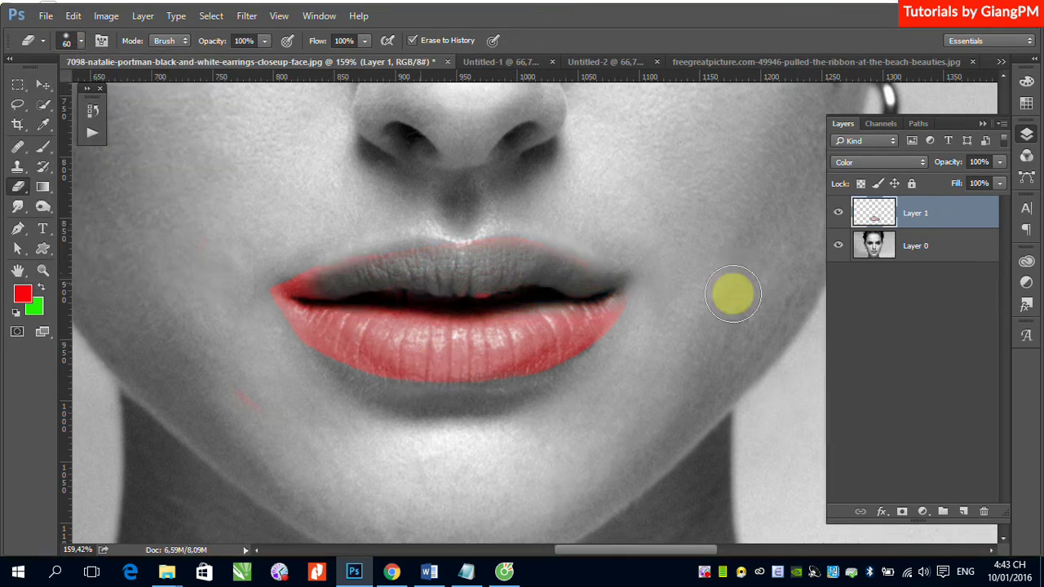
mouse_move(484, 263)
left_mouse_down()
mouse_move(384, 280)
mouse_move(373, 380)
mouse_move(445, 299)
mouse_move(238, 285)
mouse_move(440, 396)
mouse_move(317, 389)
mouse_move(546, 233)
mouse_move(146, 124)
left_mouse_up()
Repaint the upper lip red with a soft Normal brush at 50% opacity
left_click(43, 147)
left_click_drag(369, 273, 282, 292)
mouse_move(441, 254)
left_mouse_down()
mouse_move(357, 286)
mouse_move(490, 270)
mouse_move(470, 247)
mouse_move(514, 271)
mouse_move(560, 273)
mouse_move(550, 328)
mouse_move(306, 308)
mouse_move(401, 354)
mouse_move(364, 354)
mouse_move(454, 368)
mouse_move(596, 307)
mouse_move(429, 354)
mouse_move(318, 324)
mouse_move(350, 273)
mouse_move(412, 245)
mouse_move(513, 261)
mouse_move(407, 289)
mouse_move(576, 285)
mouse_move(421, 331)
mouse_move(393, 357)
mouse_move(472, 373)
left_mouse_up()
Deepen the lower-lip red, then erase stray red specks from the cheeks with a 100 px eraser
left_click_drag(473, 373, 422, 373)
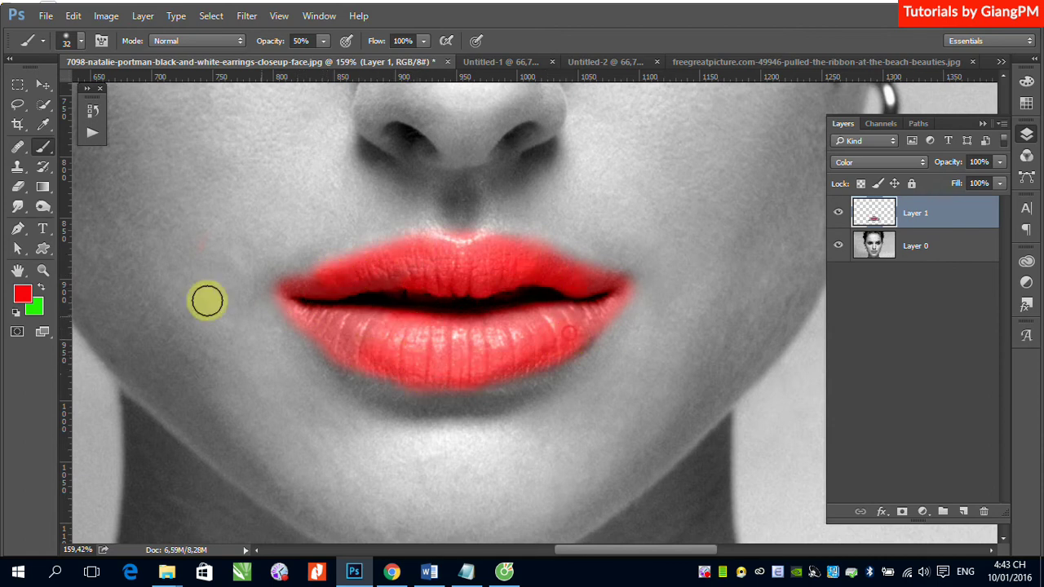
left_click(19, 188)
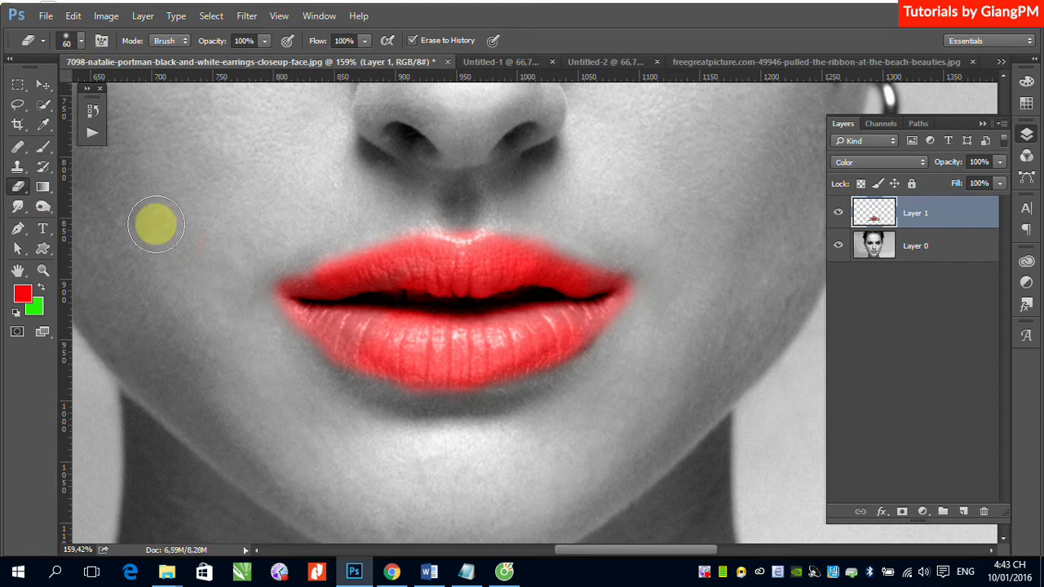
key("bracketright")
key("bracketright")
key("bracketright")
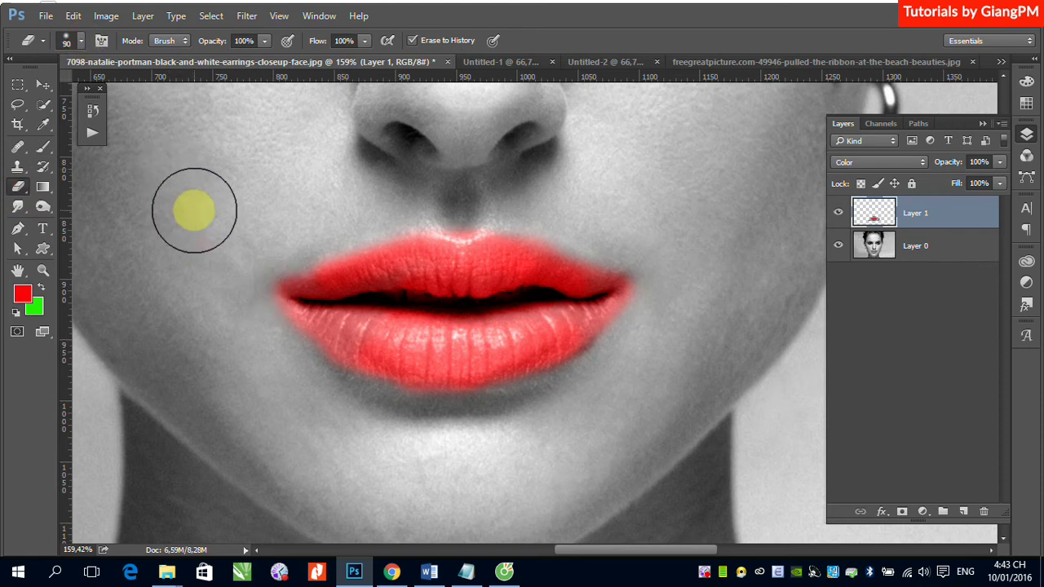
left_click(79, 43)
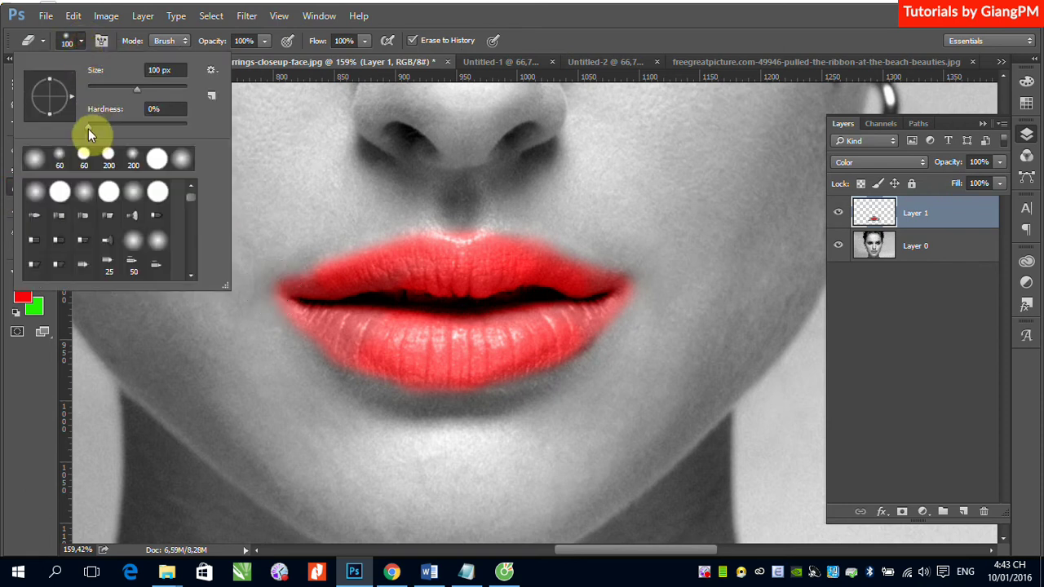
left_click(671, 217)
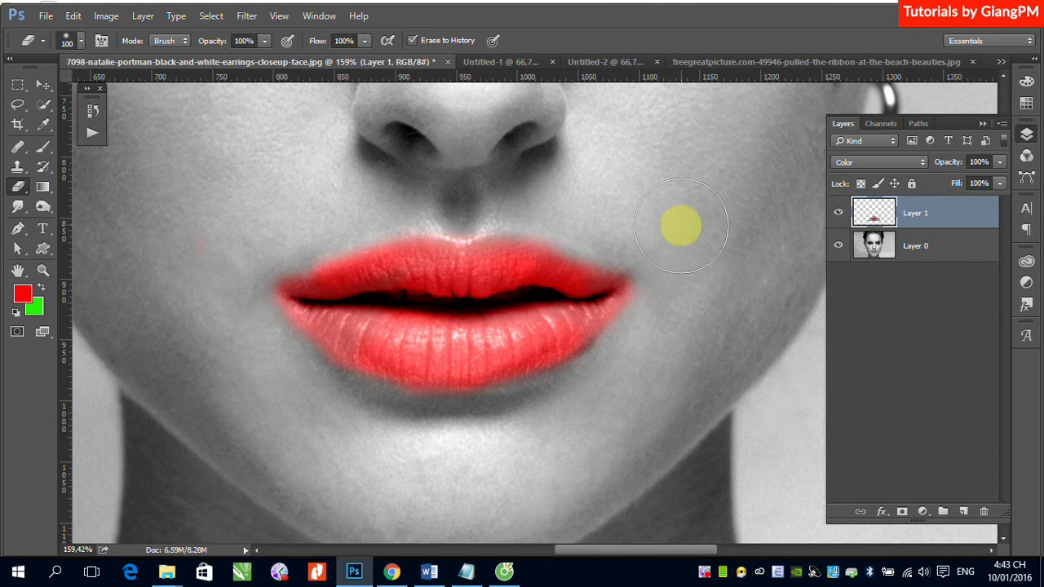
left_click(695, 277)
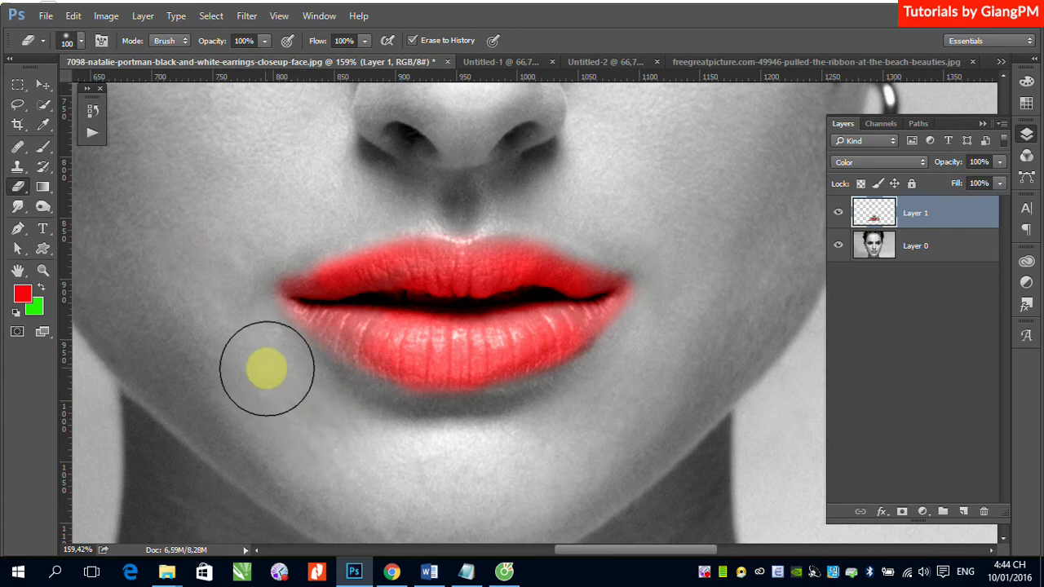
left_click(616, 400)
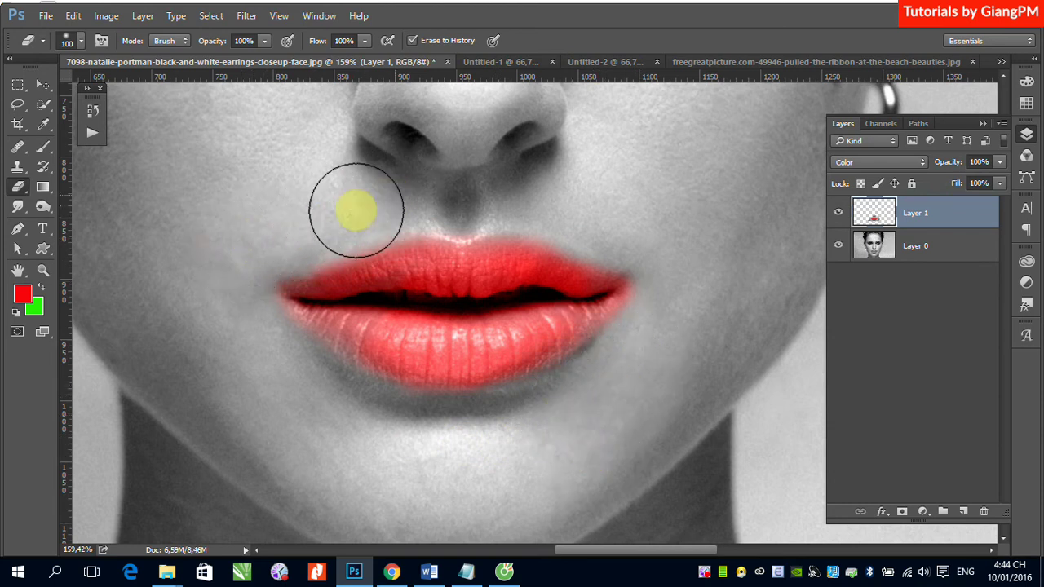
left_click(250, 233)
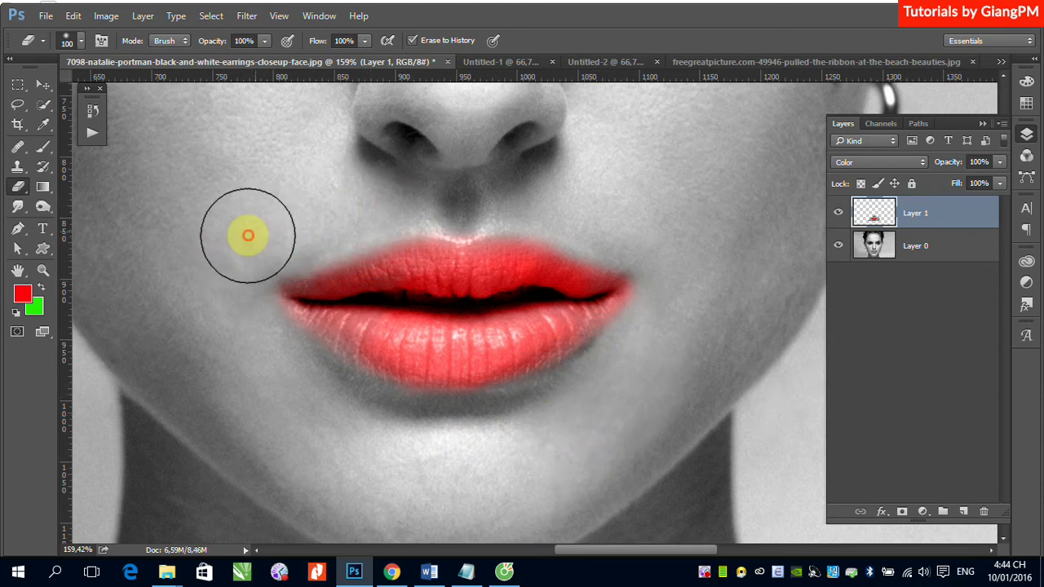
left_click(447, 191)
left_click(607, 204)
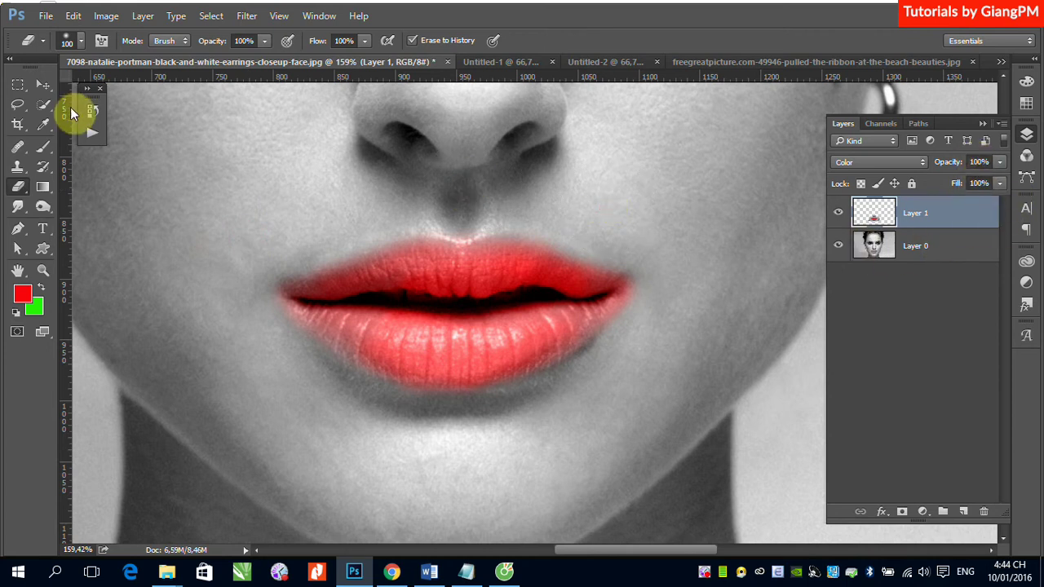
Set the lips layer to 100% opacity and lightly fade the lips with a 15%-flow eraser
left_click(51, 88)
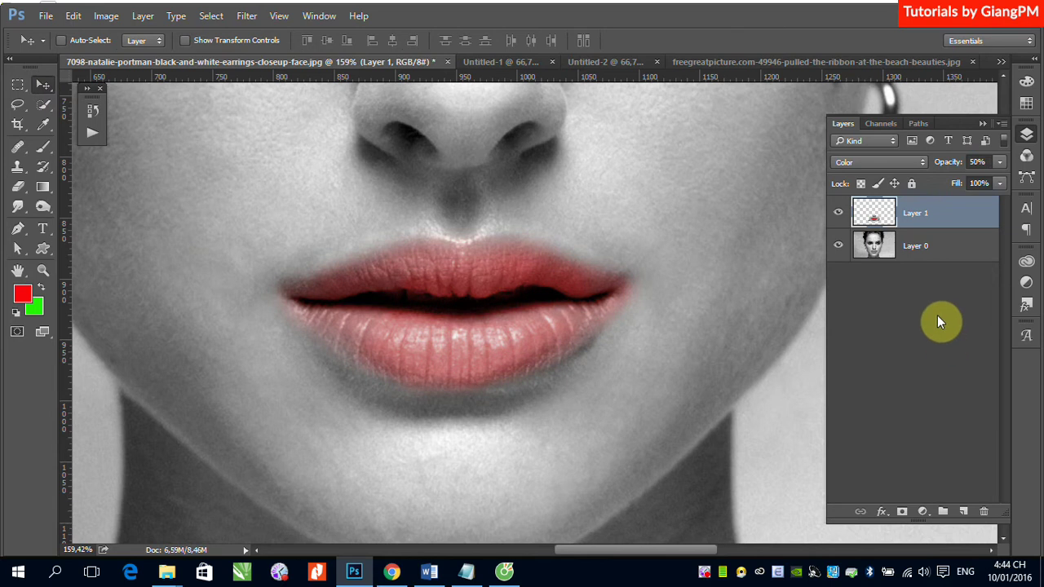
key("0")
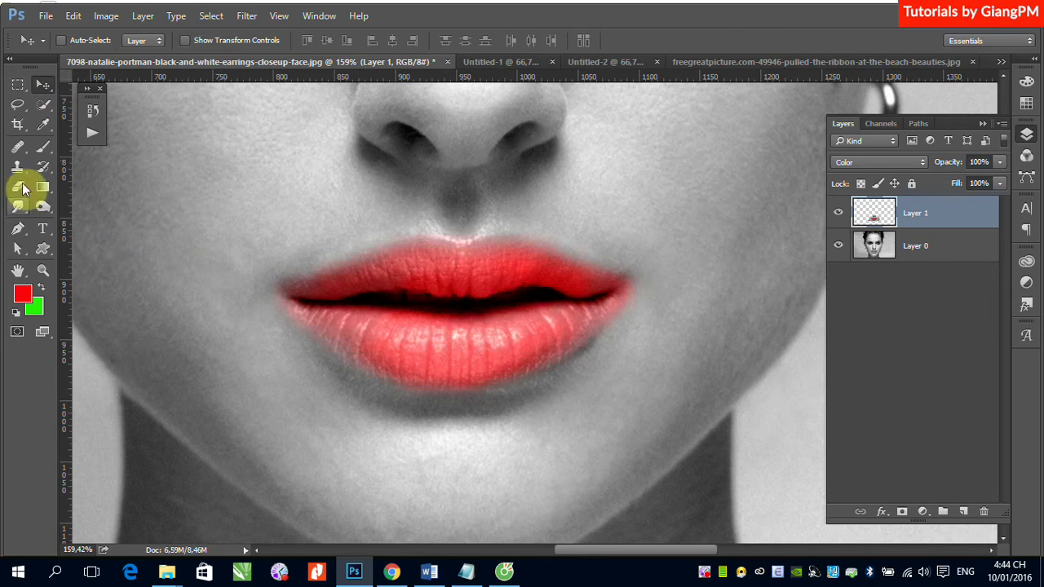
left_click(18, 186)
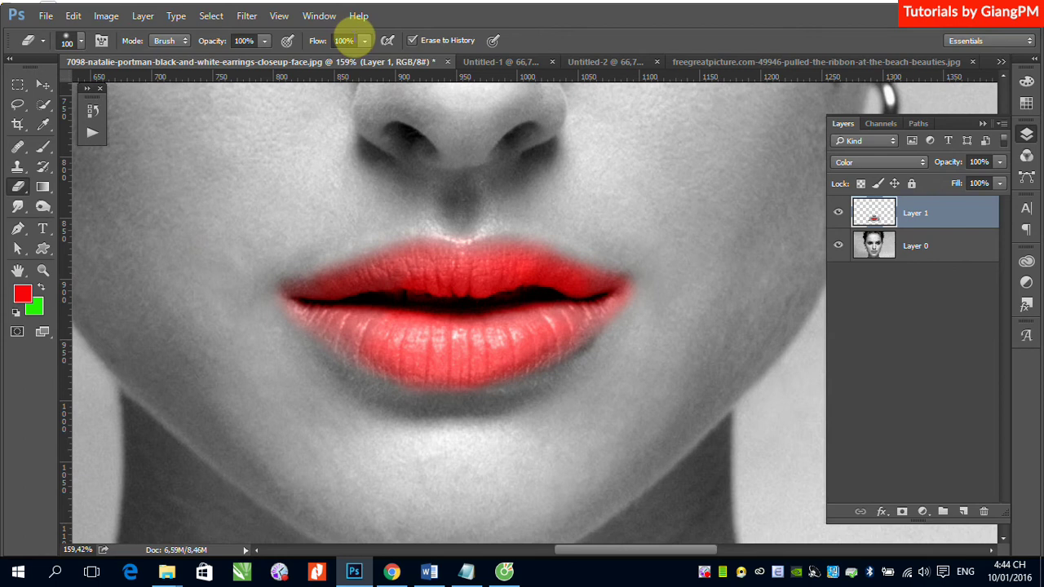
left_click_drag(308, 61, 298, 60)
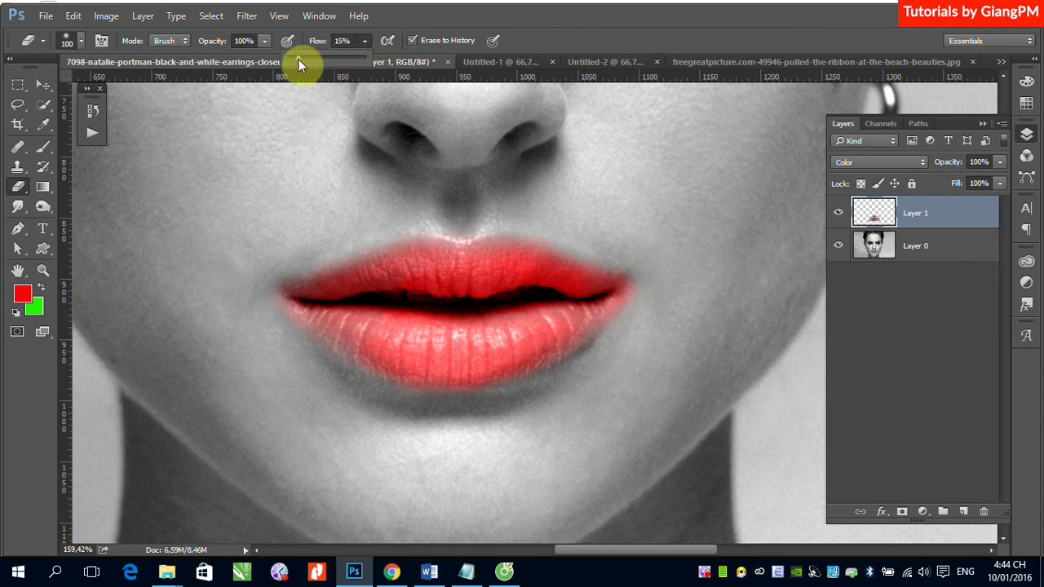
mouse_move(462, 282)
left_mouse_down()
mouse_move(431, 315)
mouse_move(461, 334)
mouse_move(342, 310)
mouse_move(560, 297)
mouse_move(429, 415)
mouse_move(340, 305)
mouse_move(641, 298)
mouse_move(575, 324)
left_mouse_up()
left_click(459, 343)
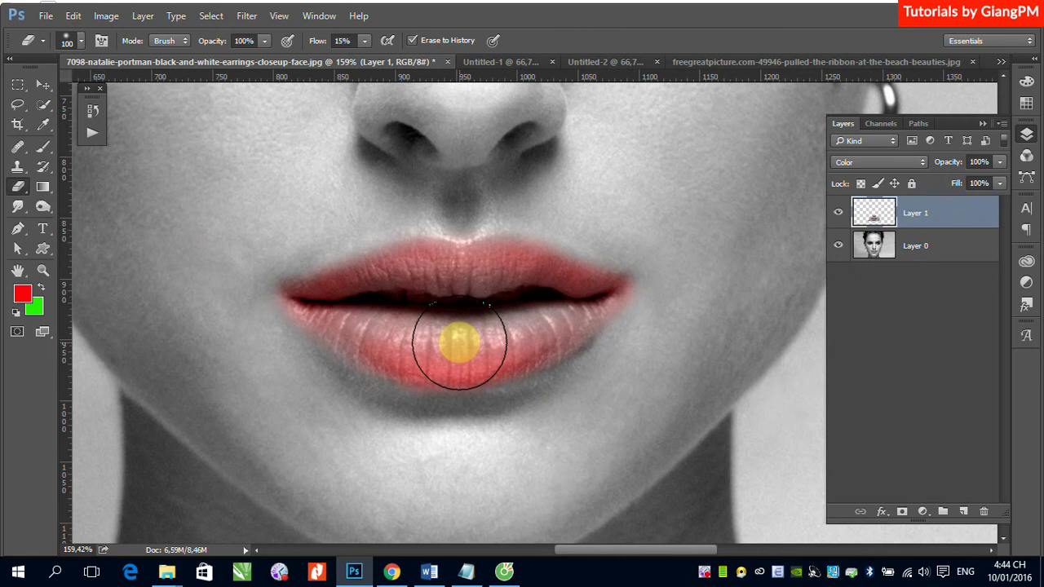
left_click_drag(546, 217, 500, 436)
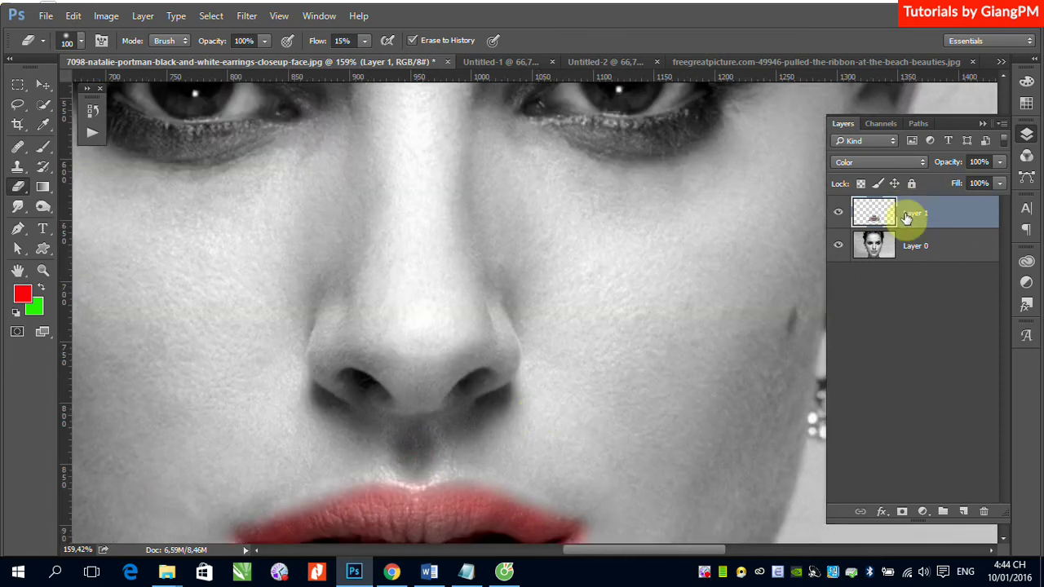
Compare the portrait with and without the red lips layer, fitted on screen, ending with it visible
left_click(837, 215)
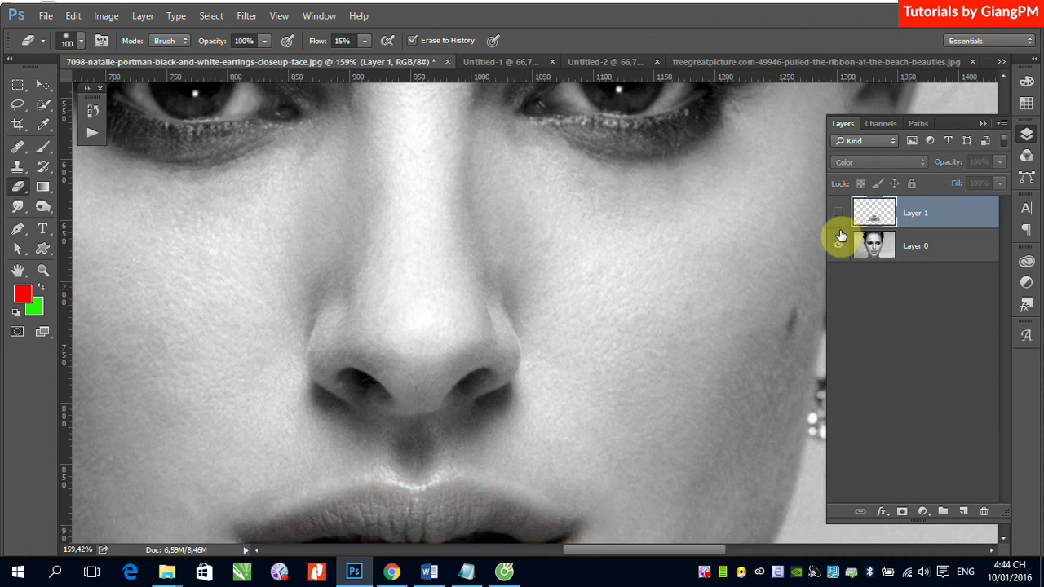
key("ctrl+0")
left_click(838, 215)
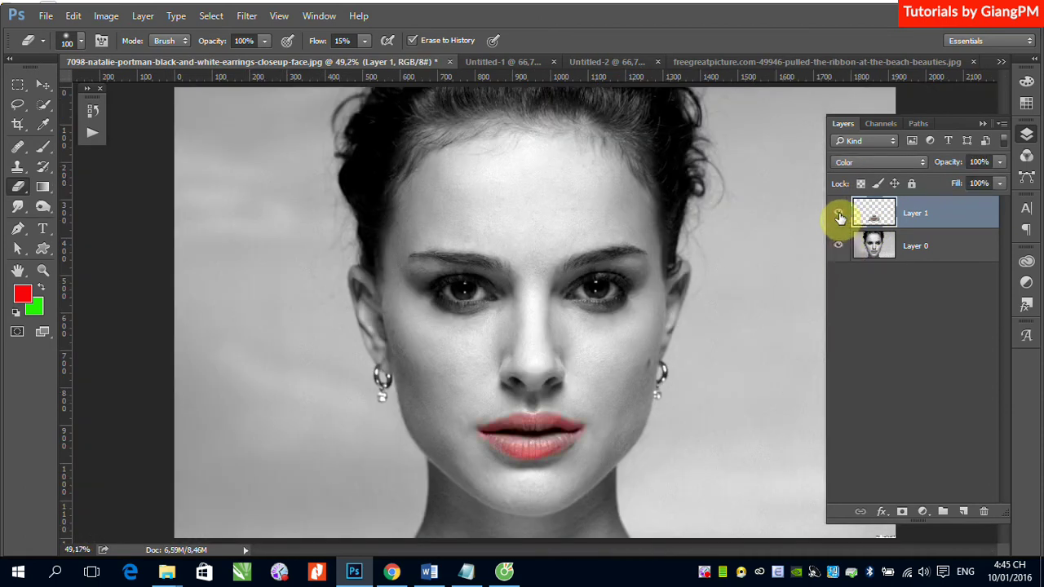
left_click(838, 215)
left_click(838, 214)
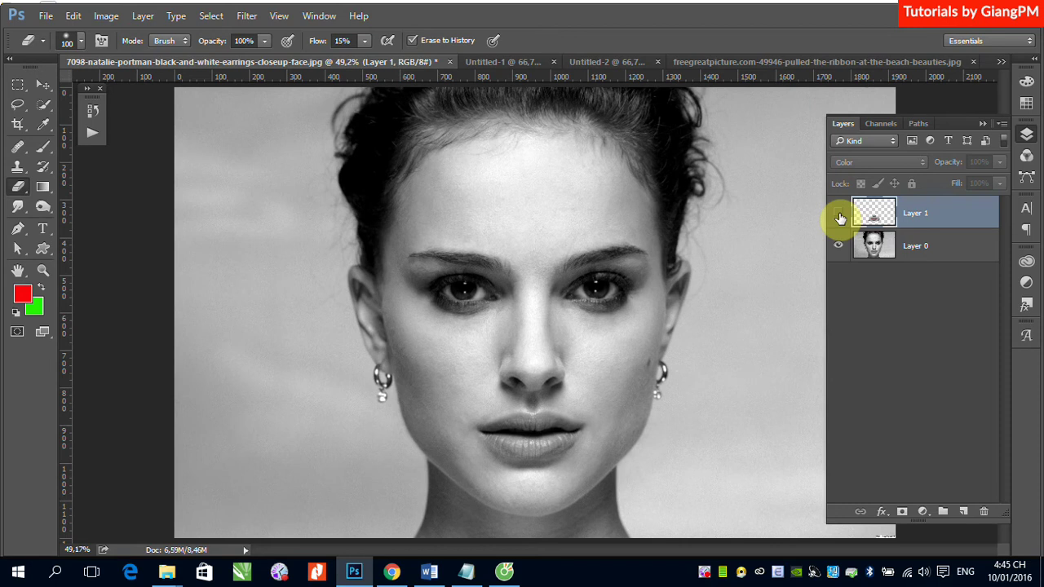
left_click(840, 214)
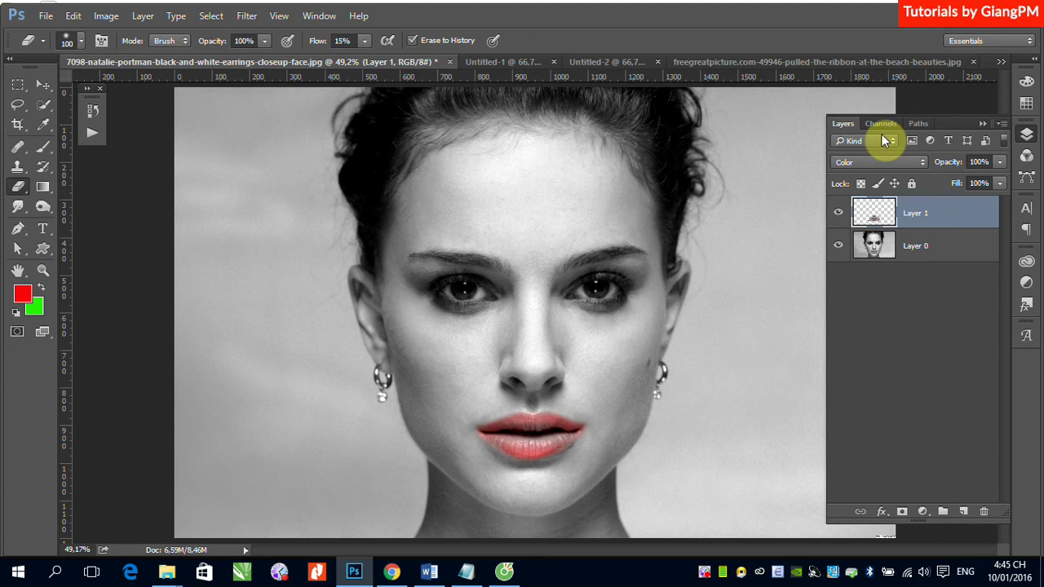
left_click(39, 151)
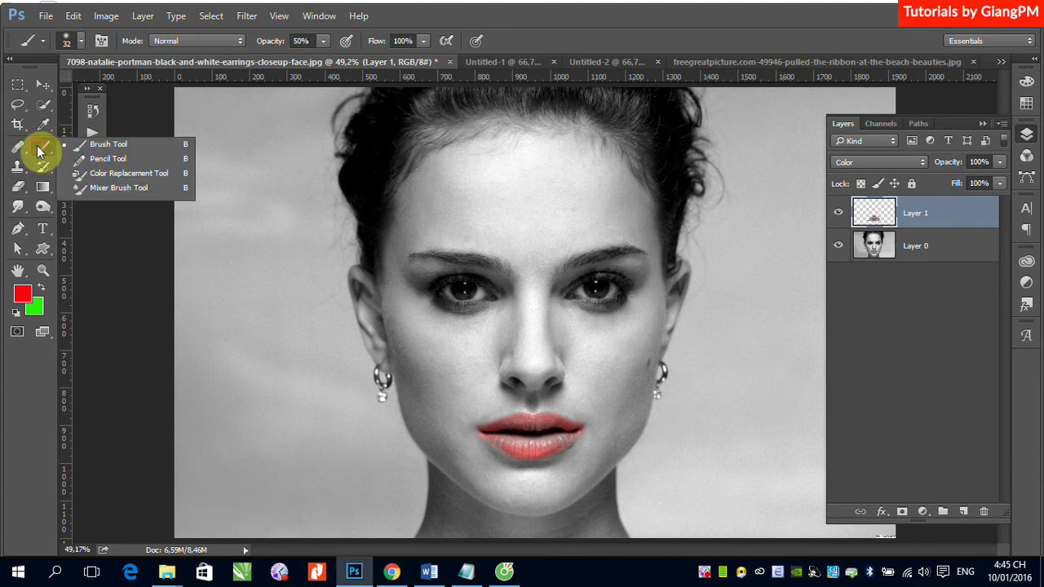
Choose the Color Replacement Tool and open the yellow-scarf beach photo, zoomed in
left_click(115, 181)
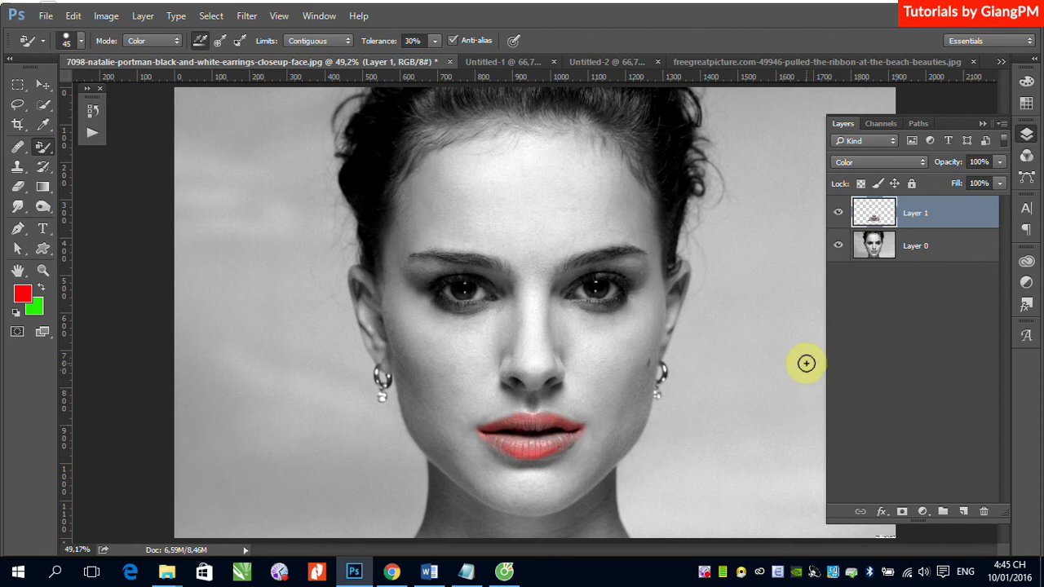
left_click(43, 16)
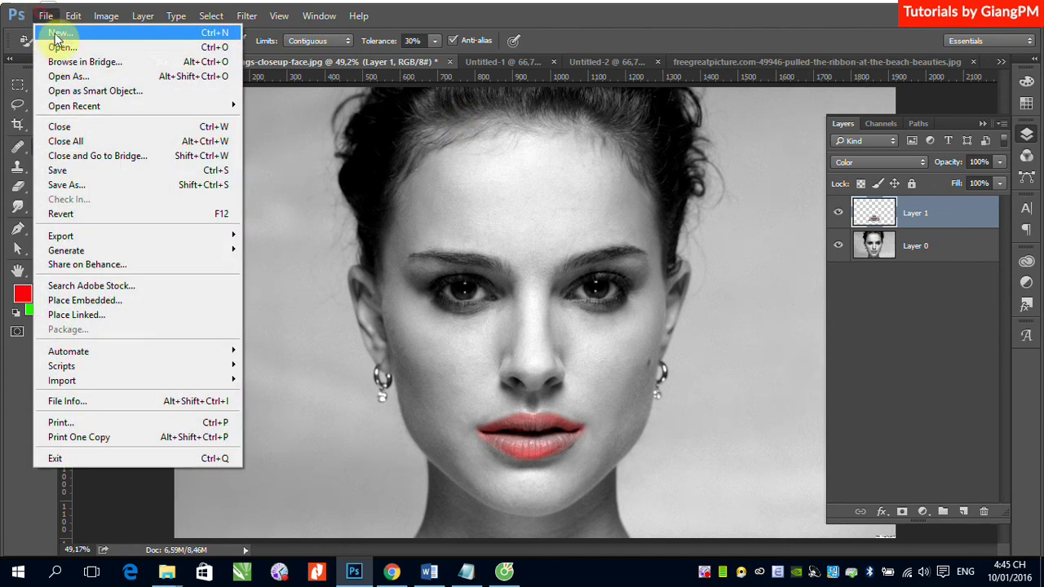
left_click(62, 47)
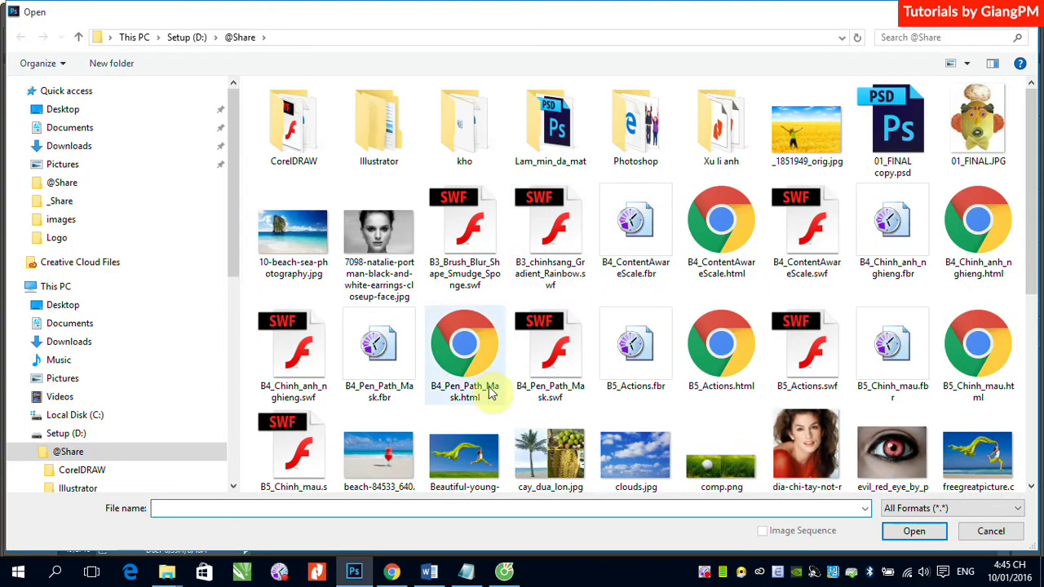
left_click(969, 450)
left_click(925, 532)
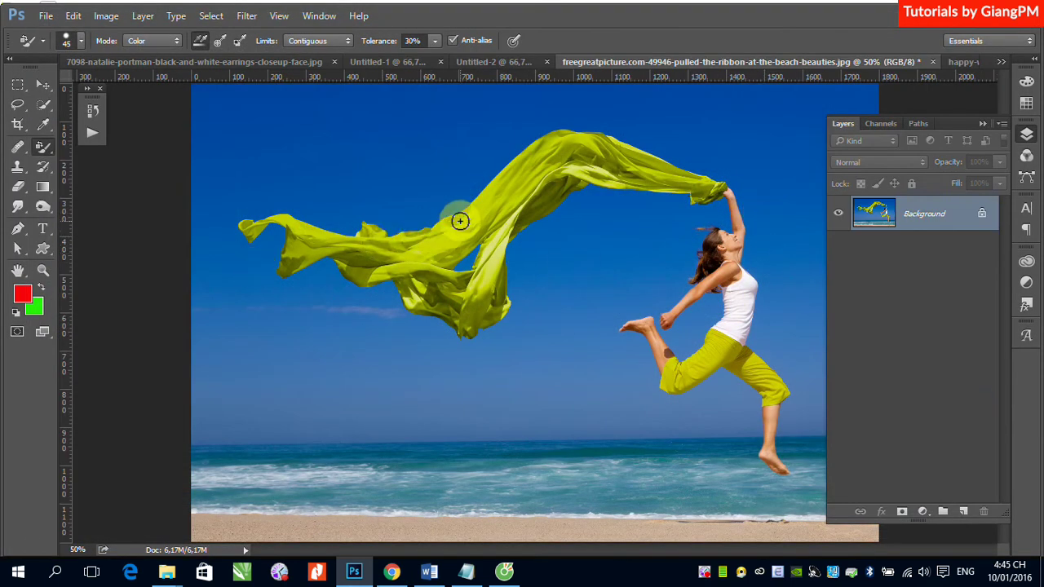
key("ctrl+plus")
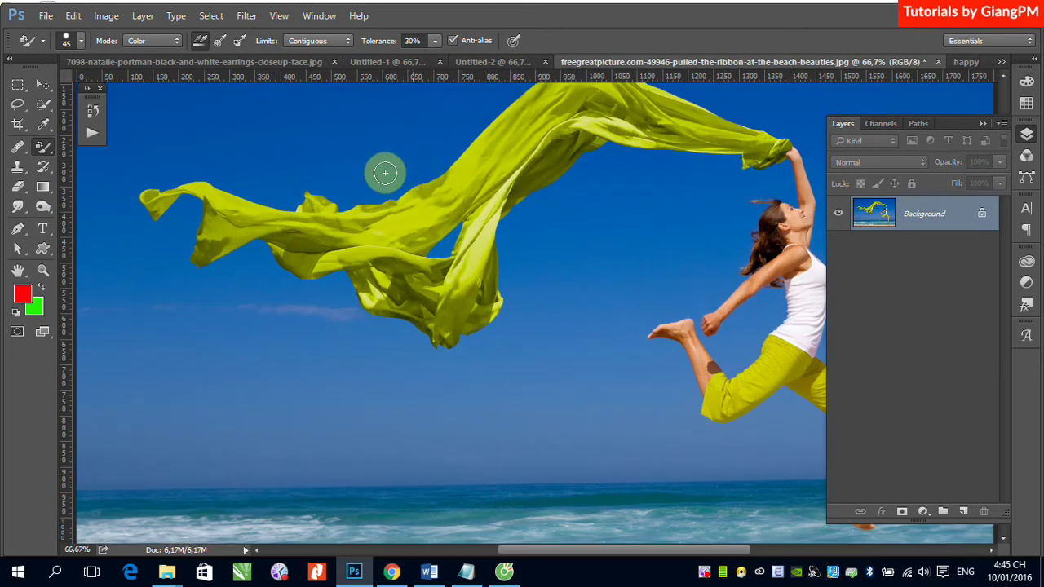
Set the Color Replacement brush size to 349 px
left_click(80, 45)
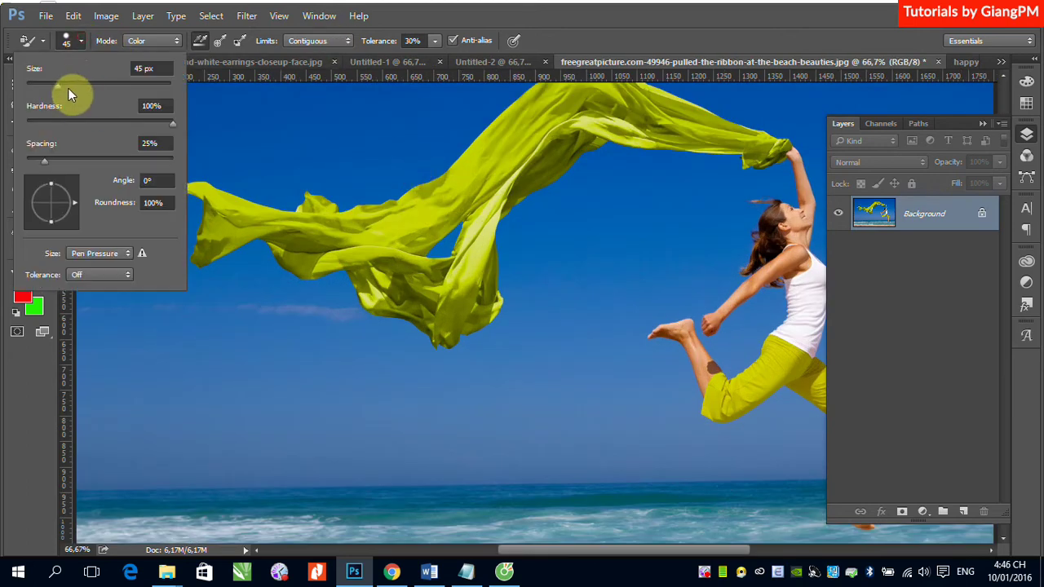
left_click_drag(68, 90, 131, 87)
left_click(607, 18)
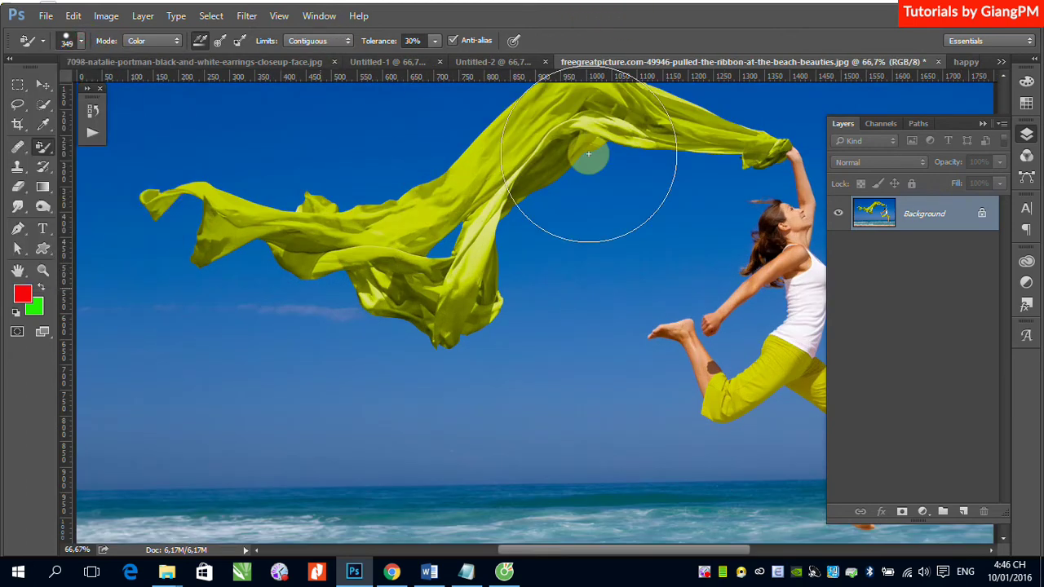
scroll(361, 244, "up", 5)
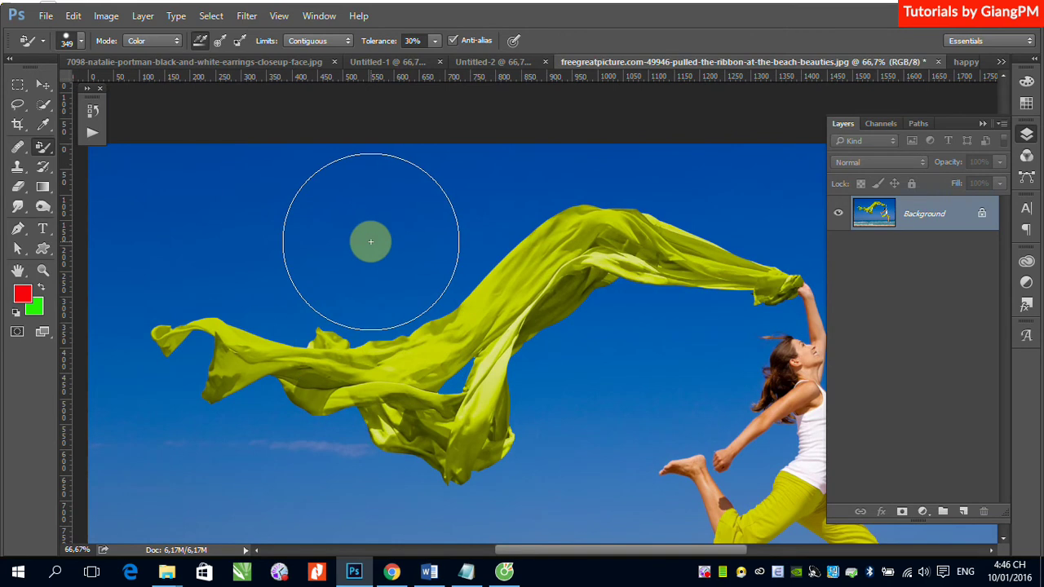
Switch to the plain Brush Tool and try larger sizes of 185 px, then 1860 px
left_click(42, 155)
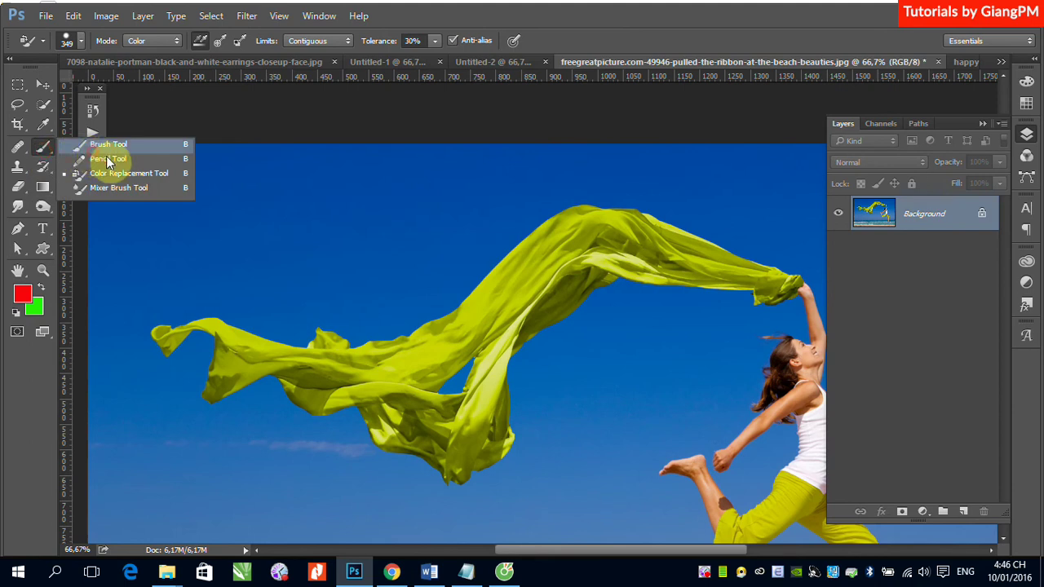
left_click(107, 145)
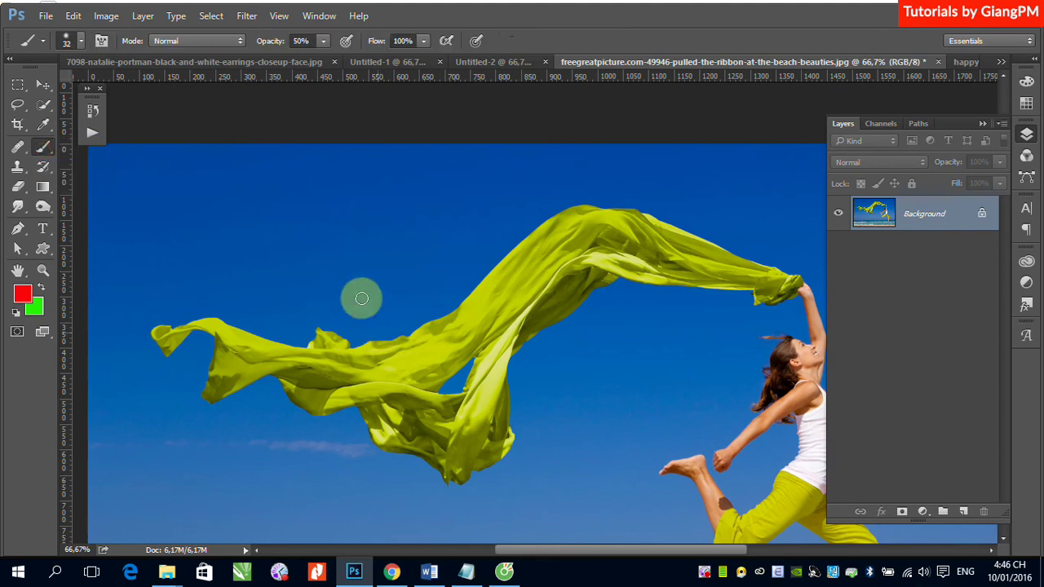
left_click(82, 43)
left_click_drag(104, 88, 158, 88)
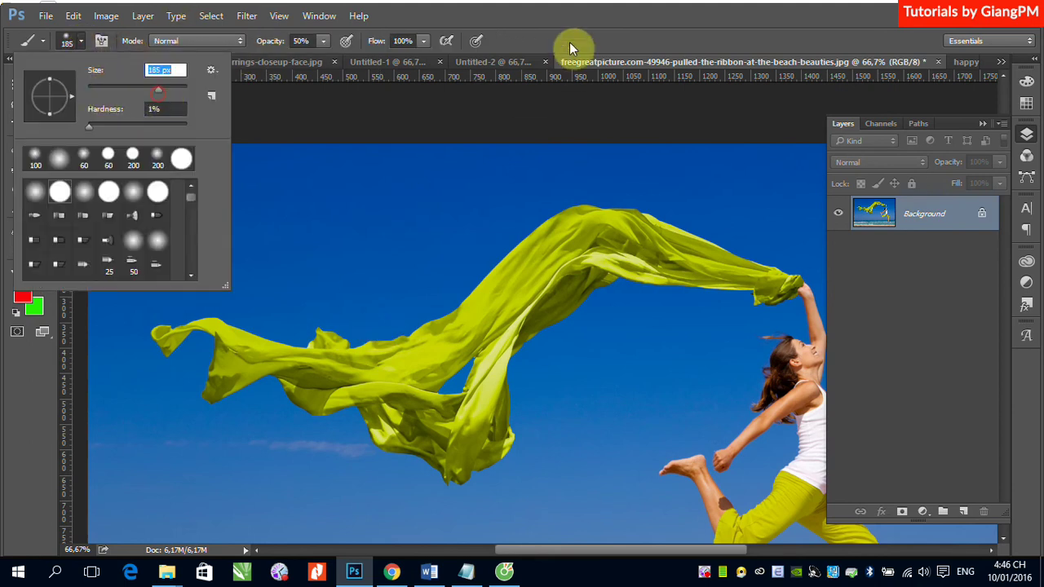
key("Return")
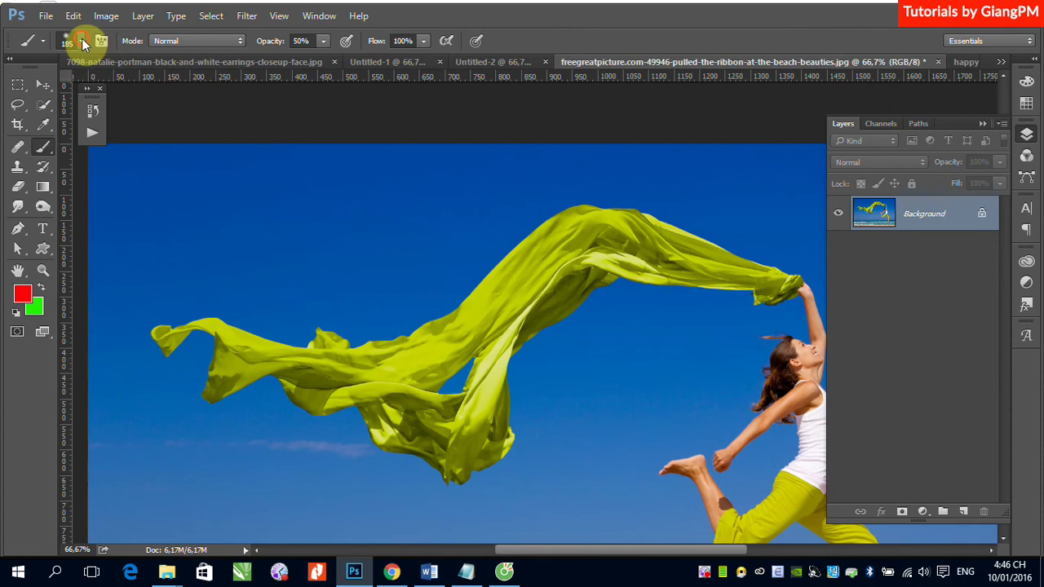
left_click(82, 43)
left_click_drag(160, 95, 180, 95)
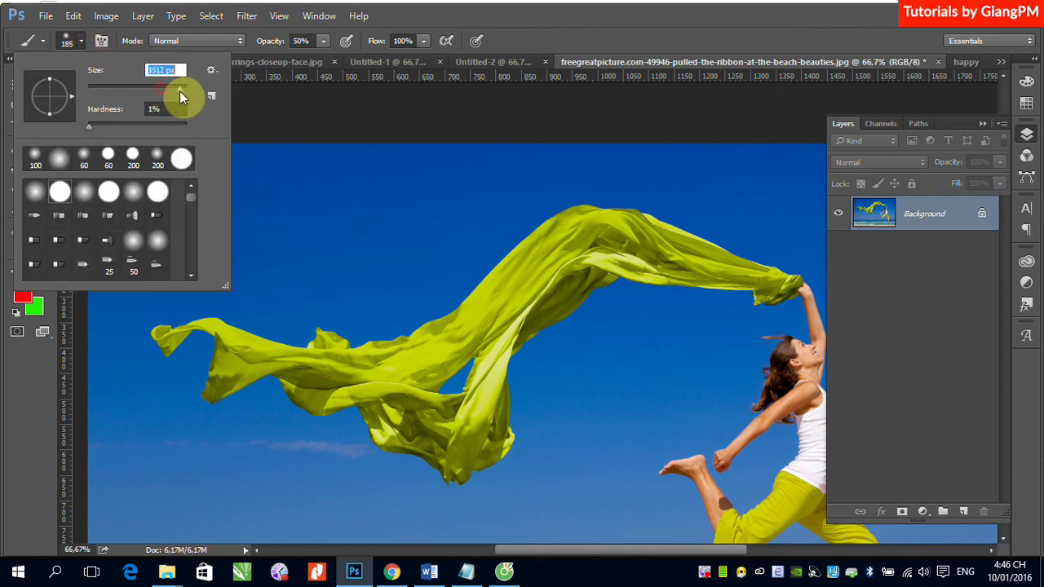
left_click(463, 17)
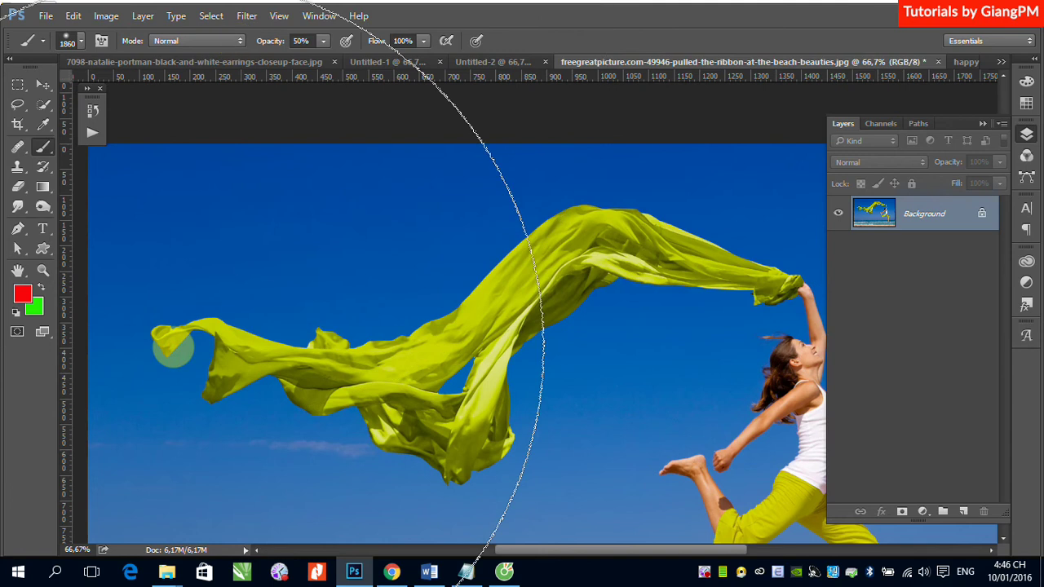
Set the brush blend mode to Color and settle the size at 139 px
key("shift+alt+c")
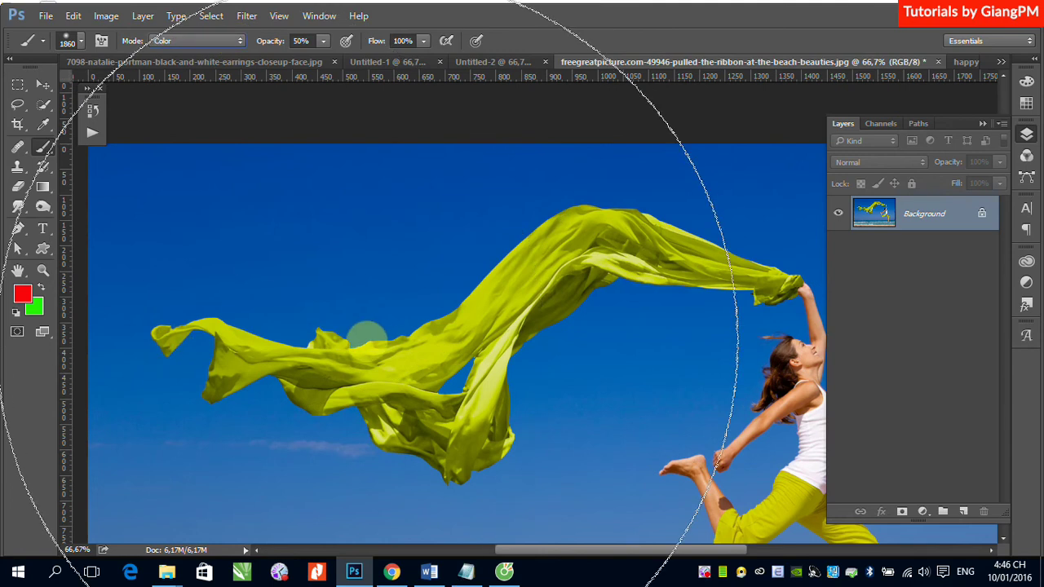
left_click(81, 41)
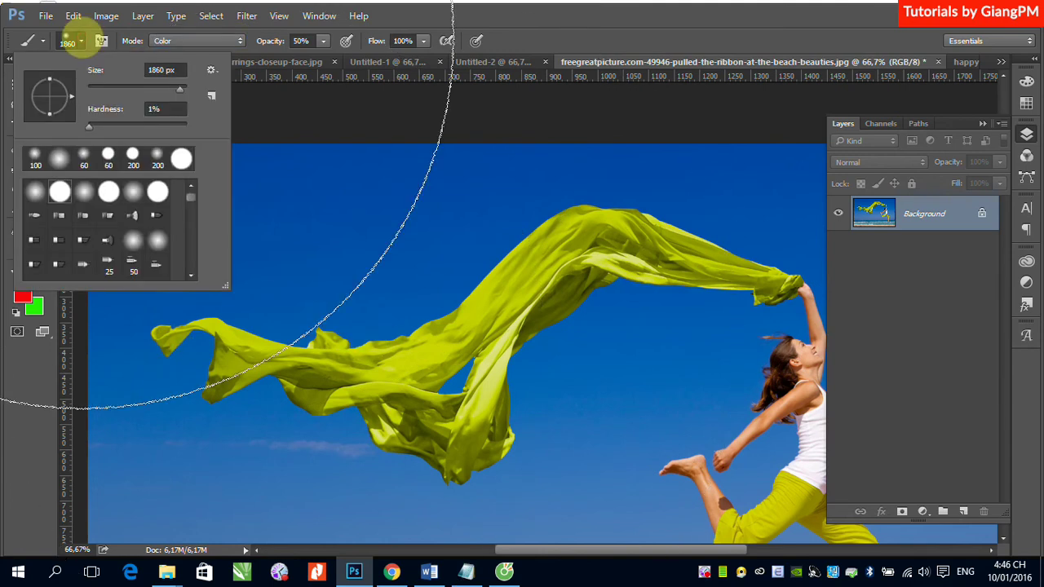
left_click_drag(179, 87, 119, 87)
left_click(428, 16)
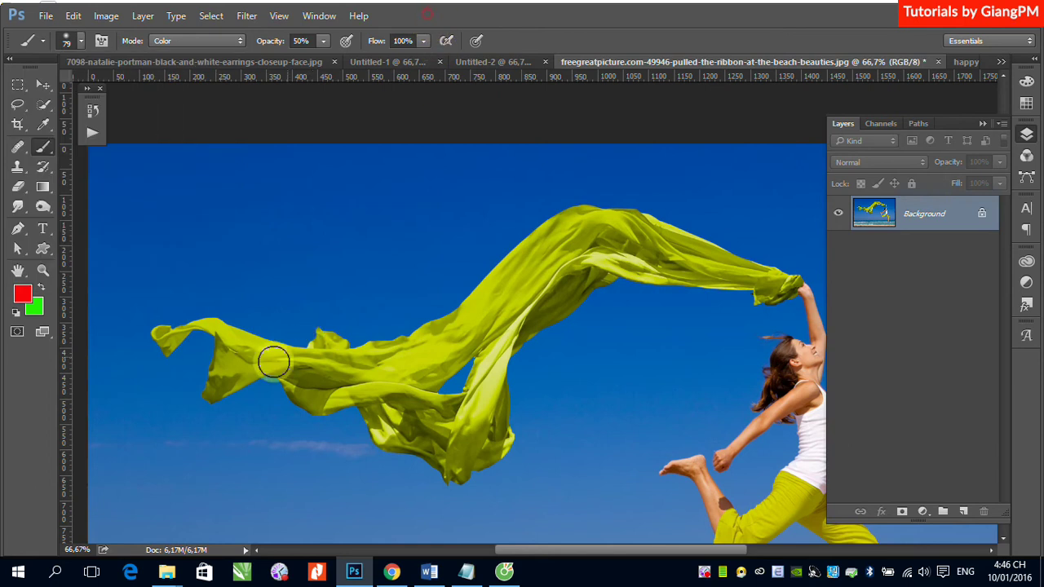
left_click(81, 41)
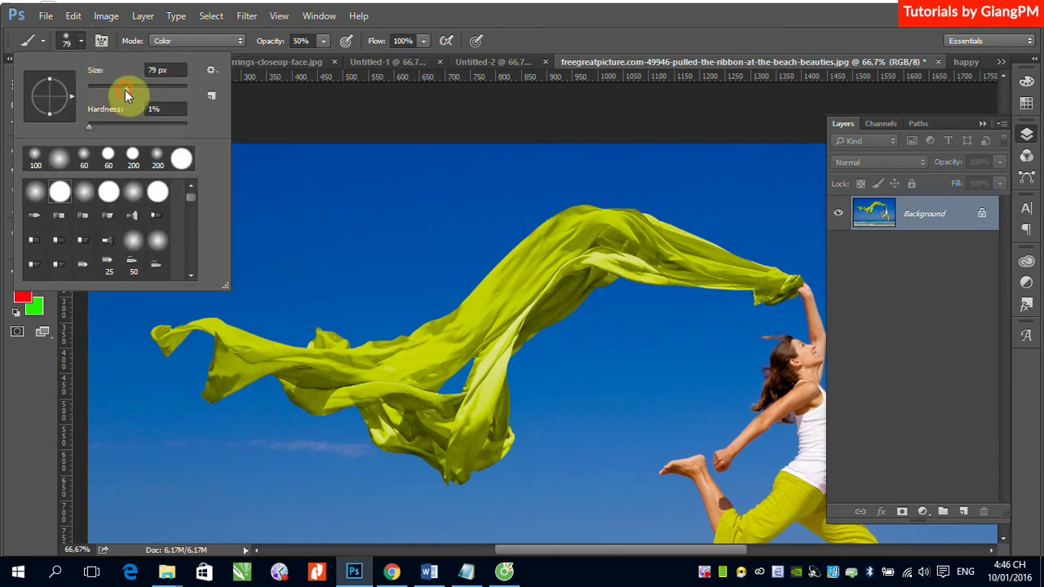
left_click_drag(124, 89, 147, 88)
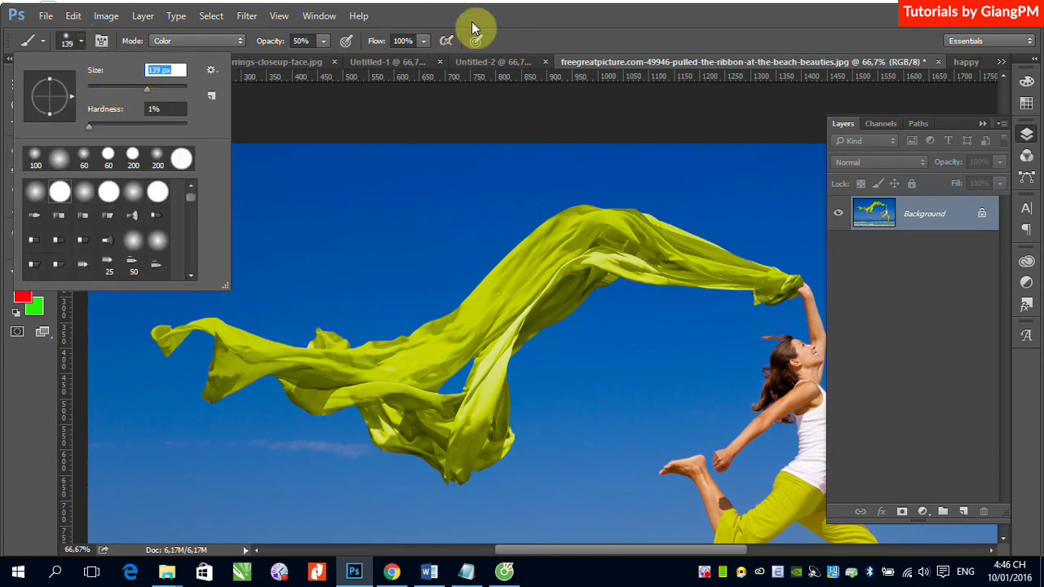
left_click(429, 27)
Paint a trial red stroke over the ribbon's left end, then undo it
mouse_move(210, 327)
left_mouse_down()
mouse_move(280, 343)
mouse_move(246, 354)
mouse_move(251, 377)
left_mouse_up()
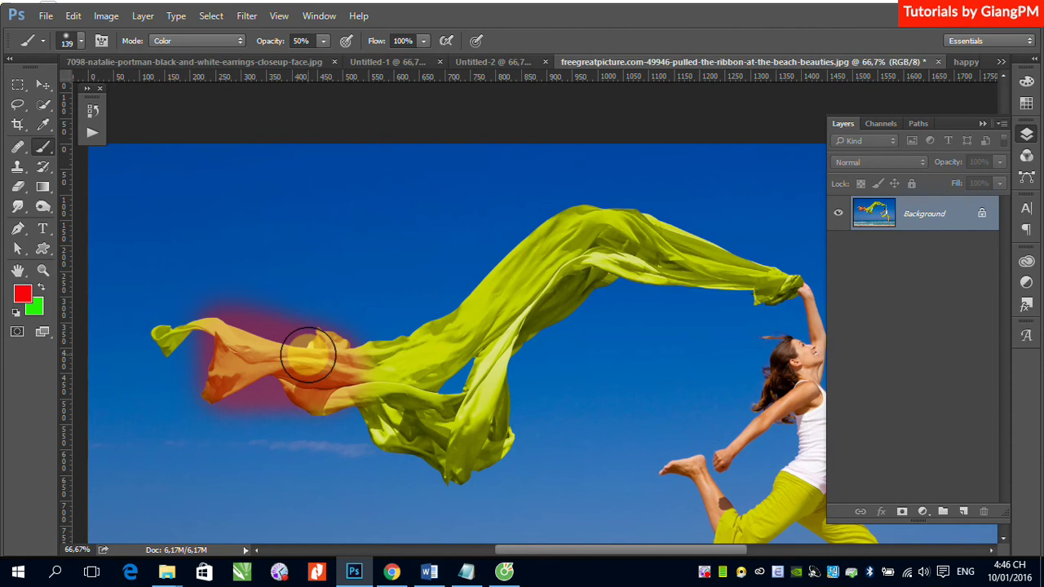
key("ctrl+z")
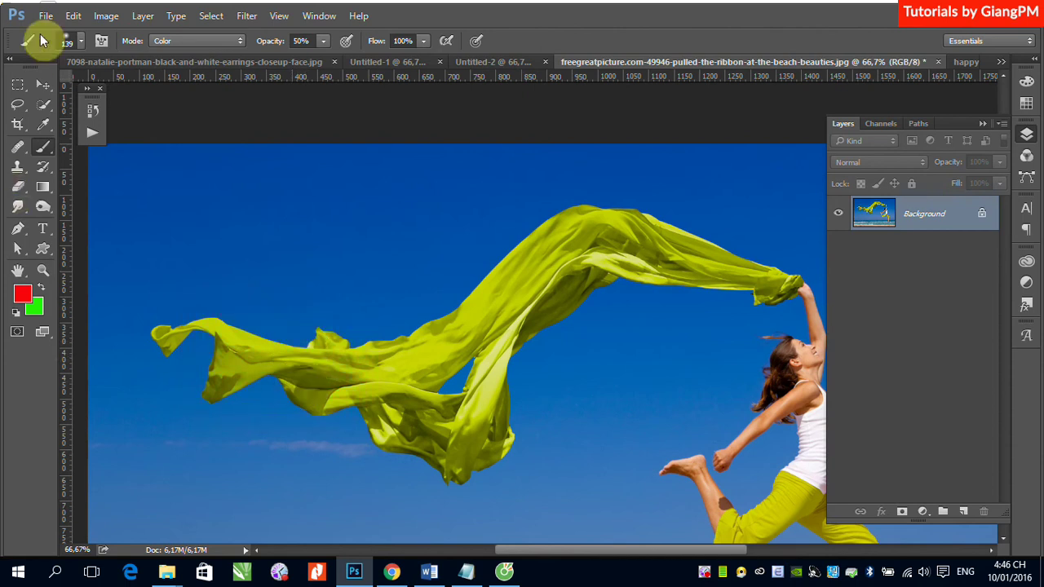
right_click(44, 149)
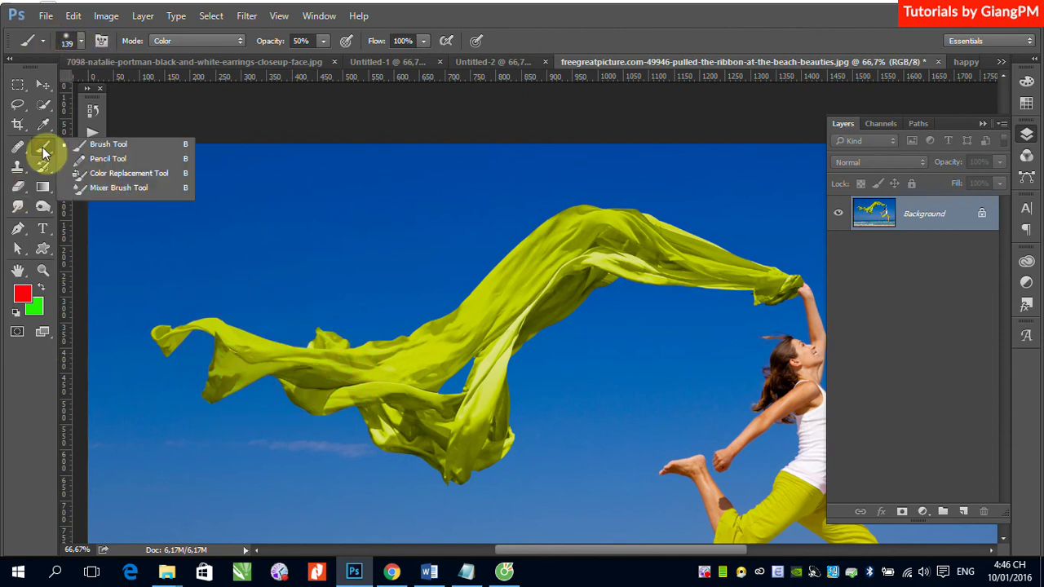
With the Color Replacement Tool, paint the ribbon red from its left end to its right end, plus the lower hanging fabric
left_click(116, 175)
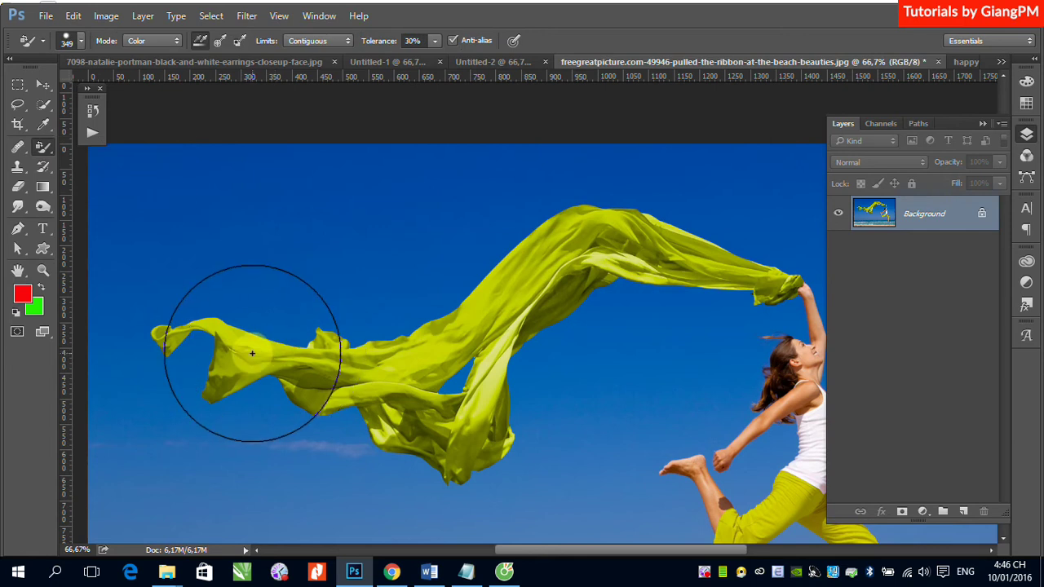
left_click_drag(175, 335, 258, 352)
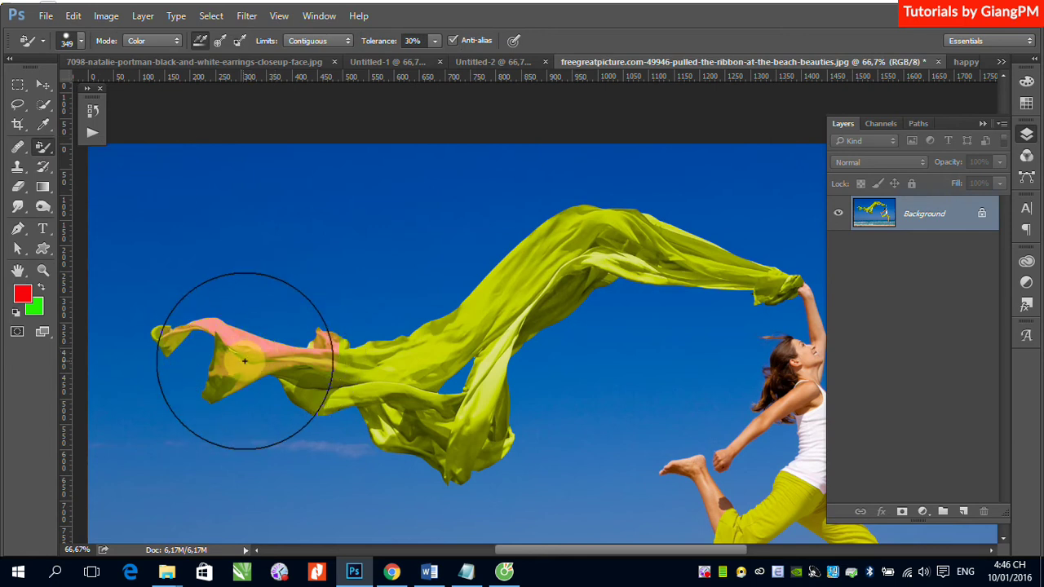
mouse_move(370, 381)
left_mouse_down()
mouse_move(350, 373)
mouse_move(331, 384)
mouse_move(482, 308)
mouse_move(545, 239)
left_mouse_up()
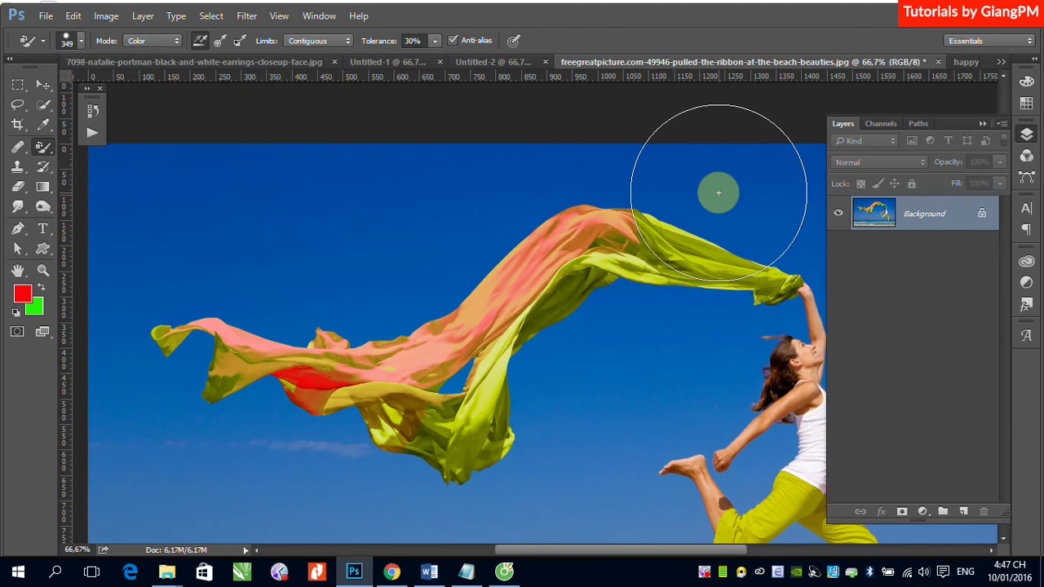
left_click_drag(719, 193, 683, 242)
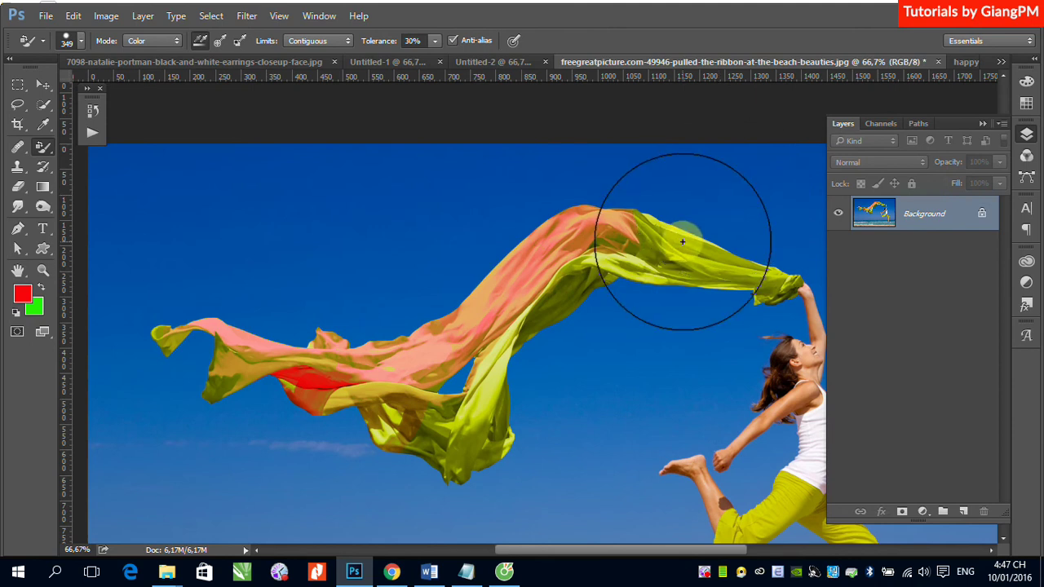
left_click(683, 241)
left_click_drag(683, 242, 770, 222)
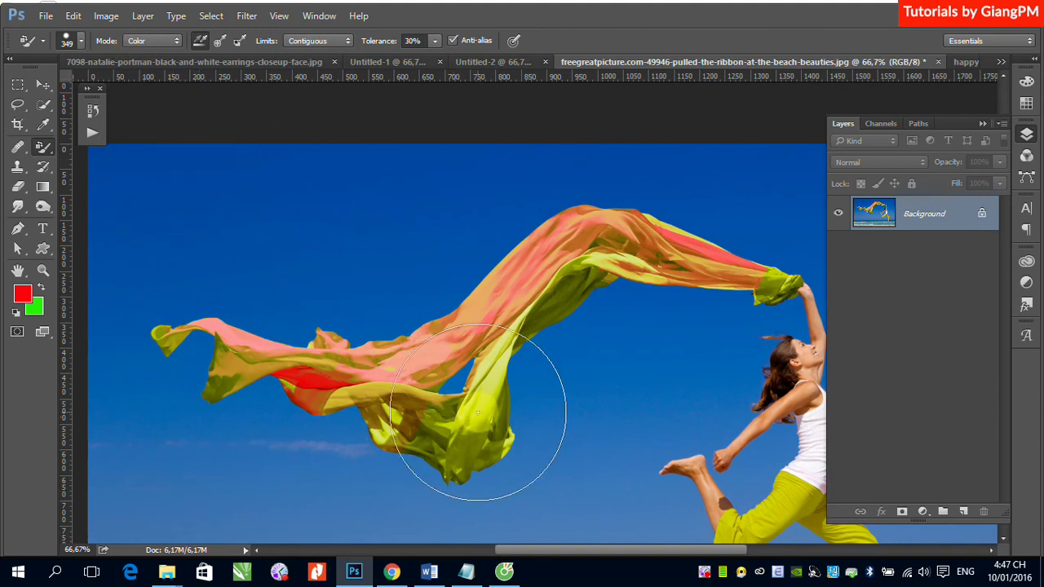
mouse_move(466, 443)
left_mouse_down()
mouse_move(468, 451)
mouse_move(554, 313)
mouse_move(617, 280)
left_mouse_up()
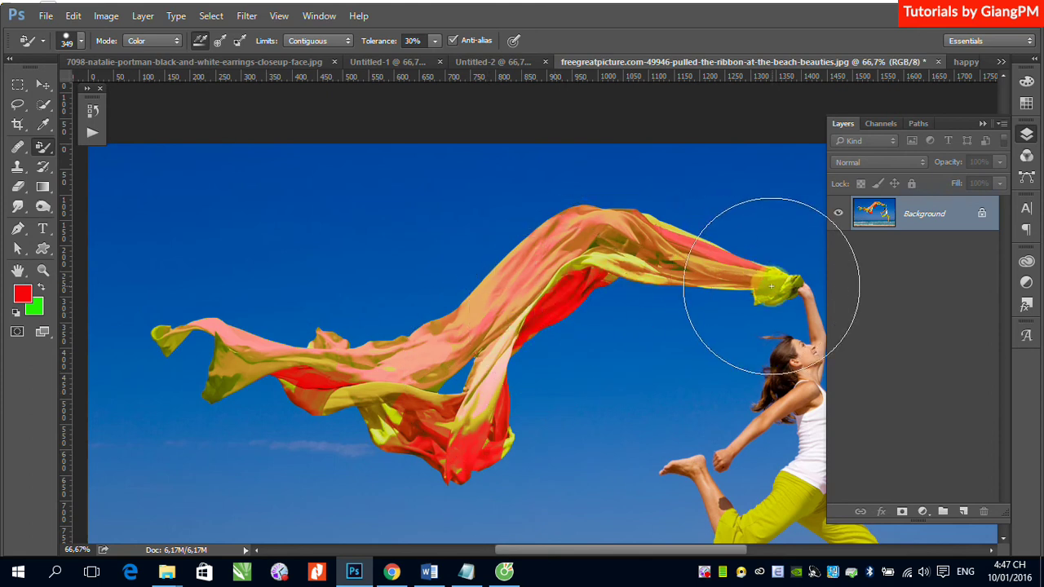
mouse_move(769, 278)
left_mouse_down()
mouse_move(729, 239)
mouse_move(674, 225)
left_mouse_up()
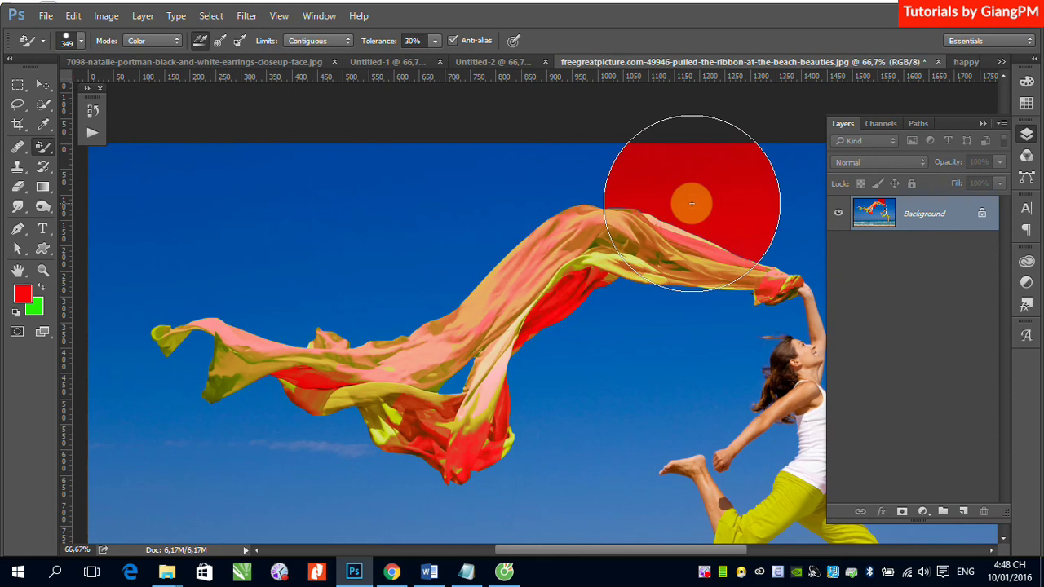
Recolour the scarf's upper edge red, then pan over to the jumping woman and sea
left_click_drag(691, 203, 474, 300)
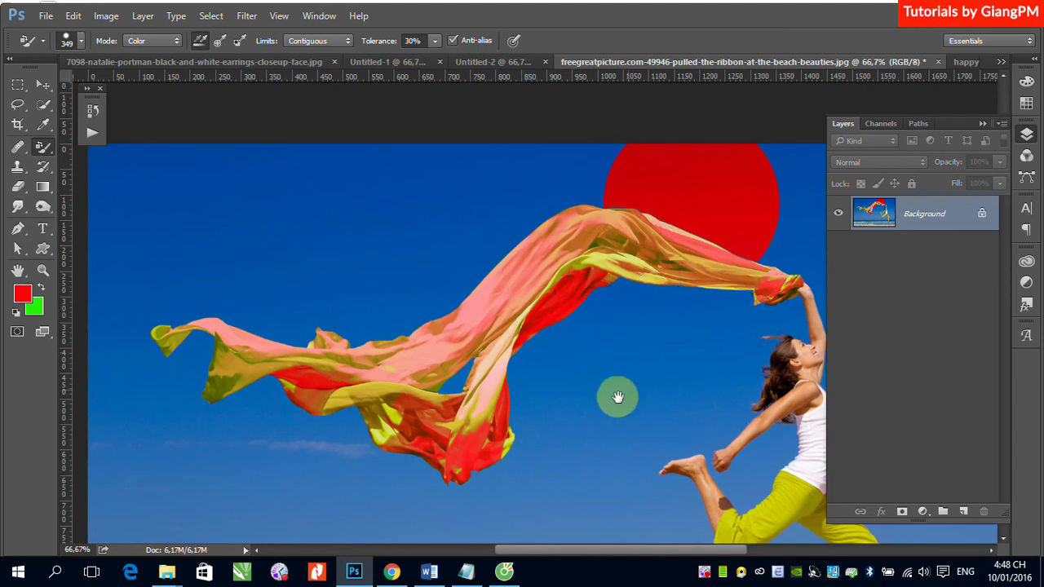
left_click_drag(618, 396, 333, 249)
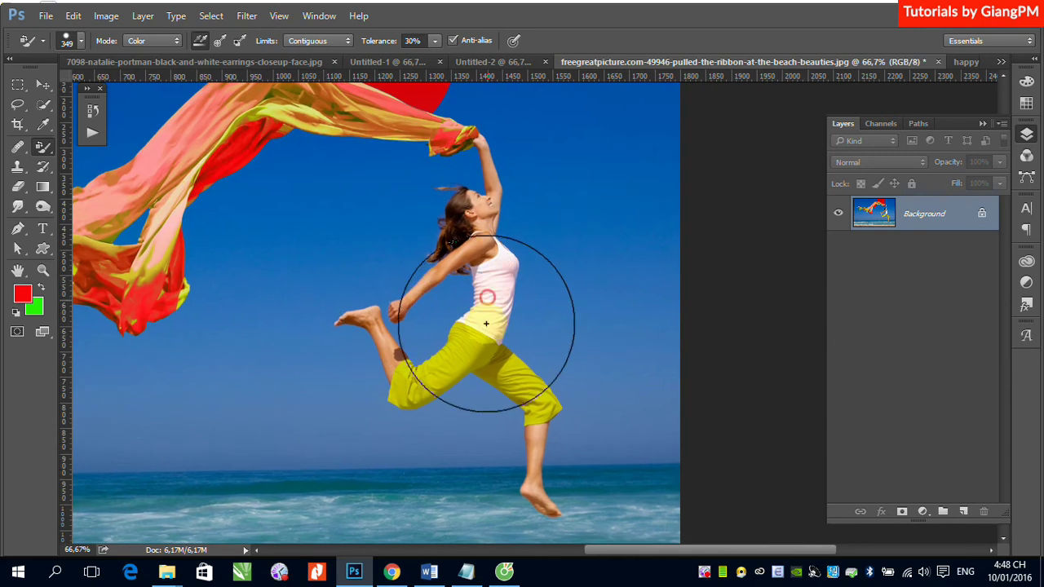
Paint over the woman's yellow pants with the Color Replacement brush, turning them pink-red
mouse_move(478, 326)
left_mouse_down()
mouse_move(435, 372)
mouse_move(489, 350)
mouse_move(536, 401)
mouse_move(519, 378)
mouse_move(415, 315)
mouse_move(496, 350)
mouse_move(380, 375)
mouse_move(412, 397)
mouse_move(494, 371)
left_mouse_up()
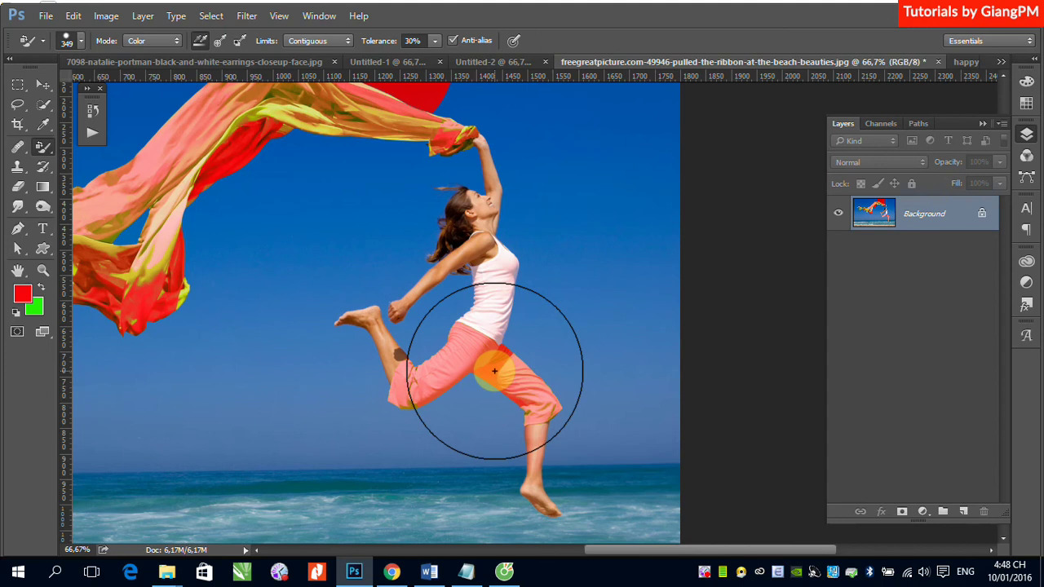
mouse_move(495, 371)
left_mouse_down()
mouse_move(478, 377)
mouse_move(484, 370)
left_mouse_up()
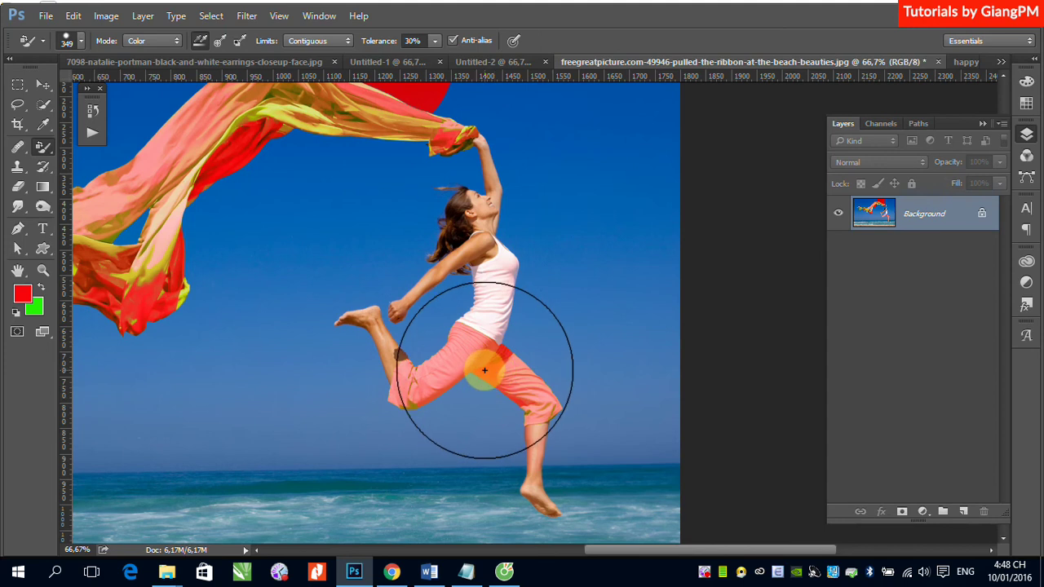